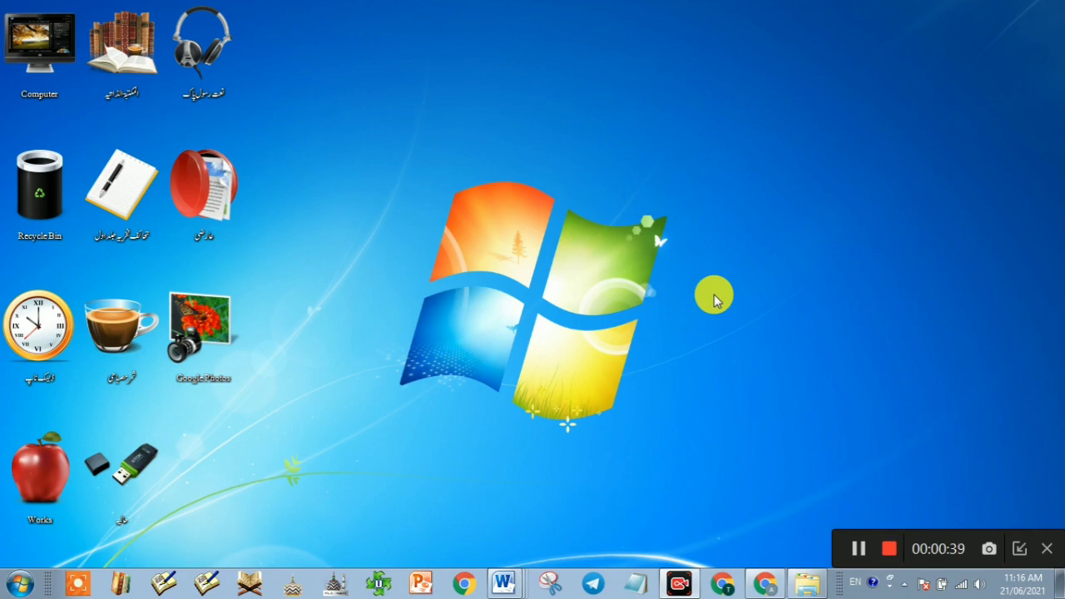
Search Google in Chrome for blogger and open the Blogger.com result.
click(1020, 548)
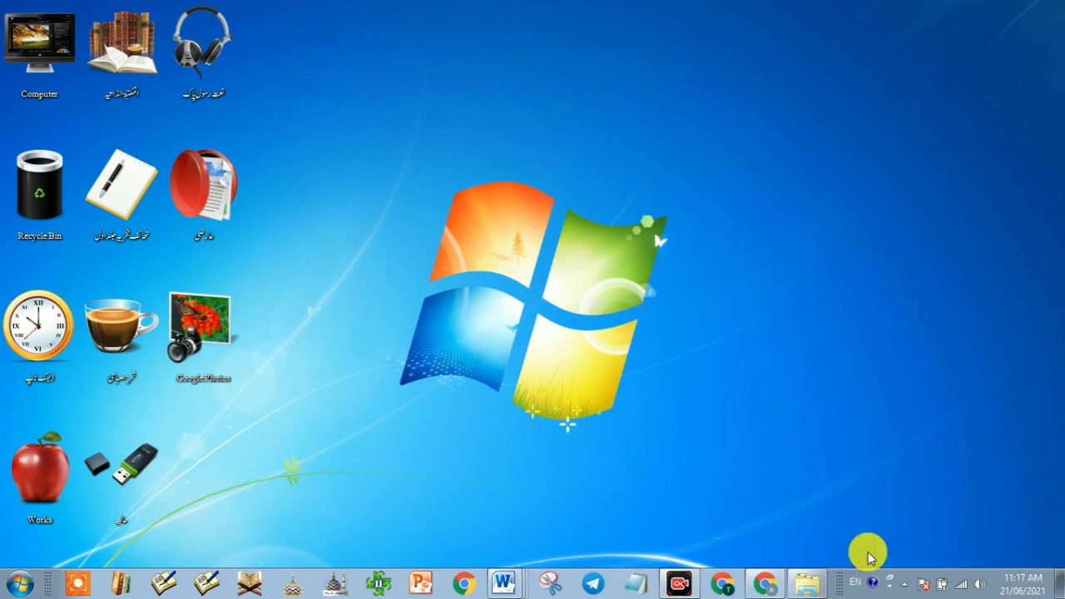
click(767, 585)
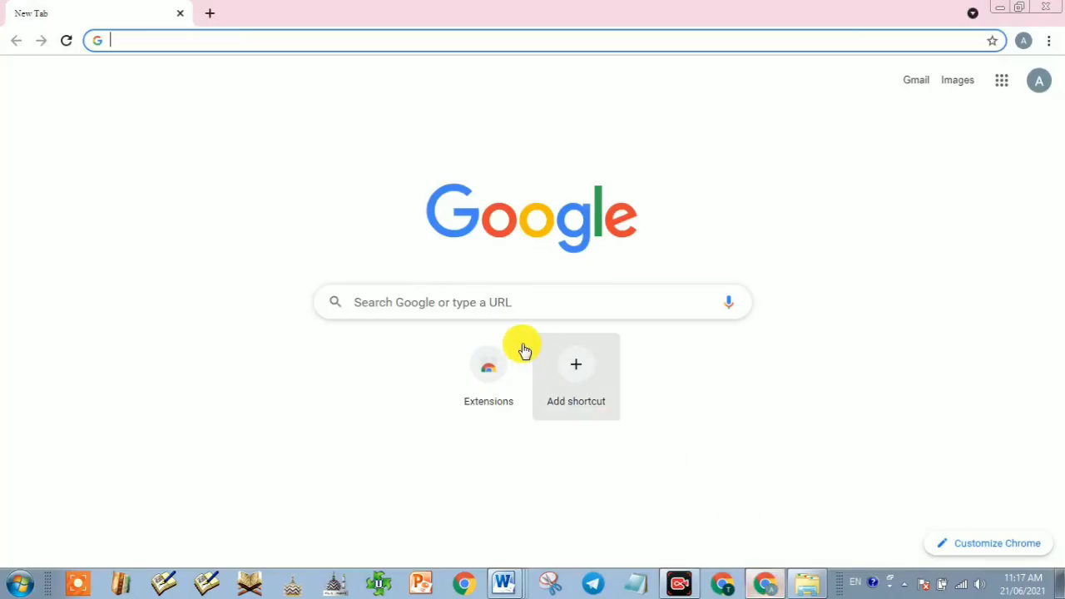
click(433, 303)
text(bl)
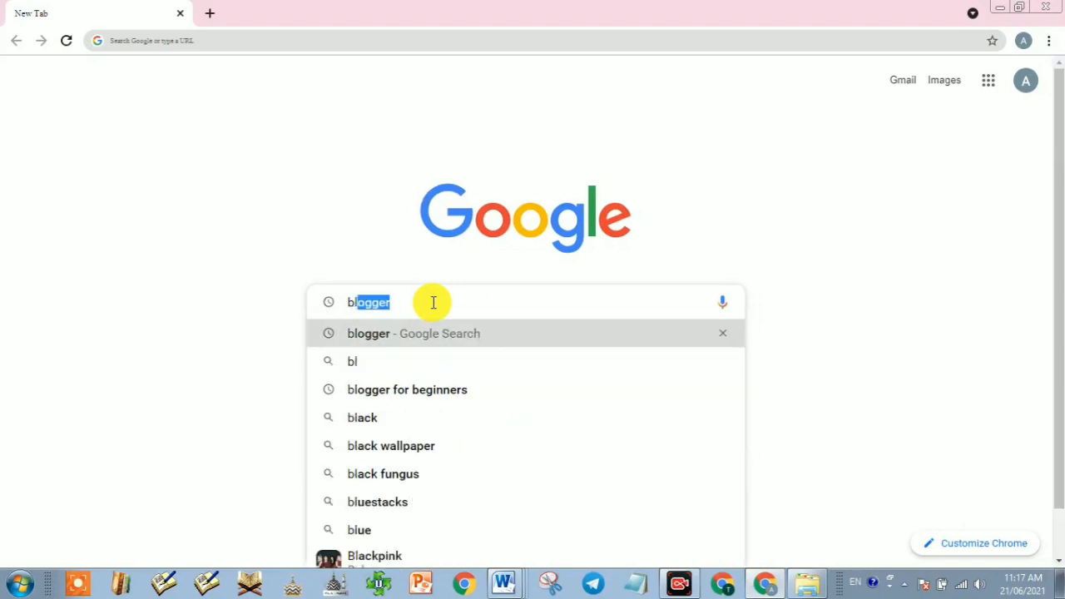
text(ogger)
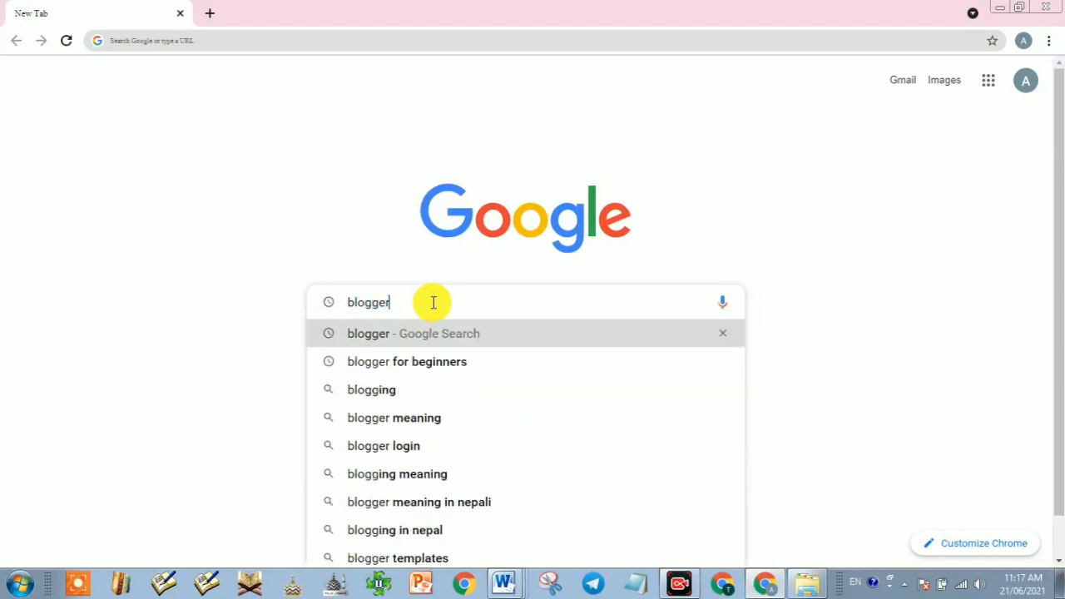
key(Return)
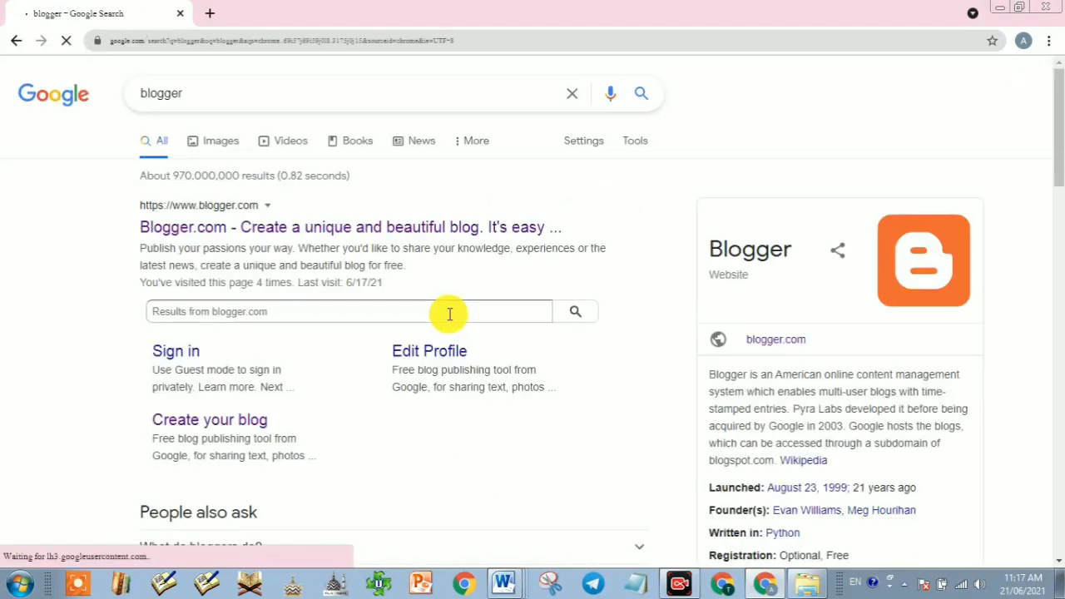
click(271, 237)
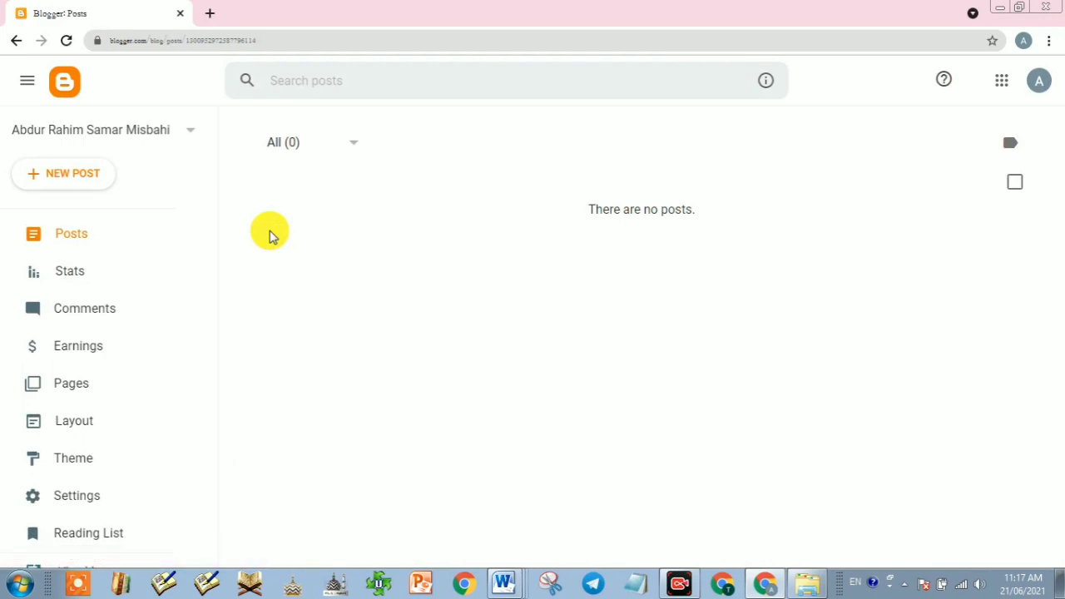
View the live blog, examine its home page from header to footer page links, and return to the Blogger dashboard.
scroll(67, 333, down, 3)
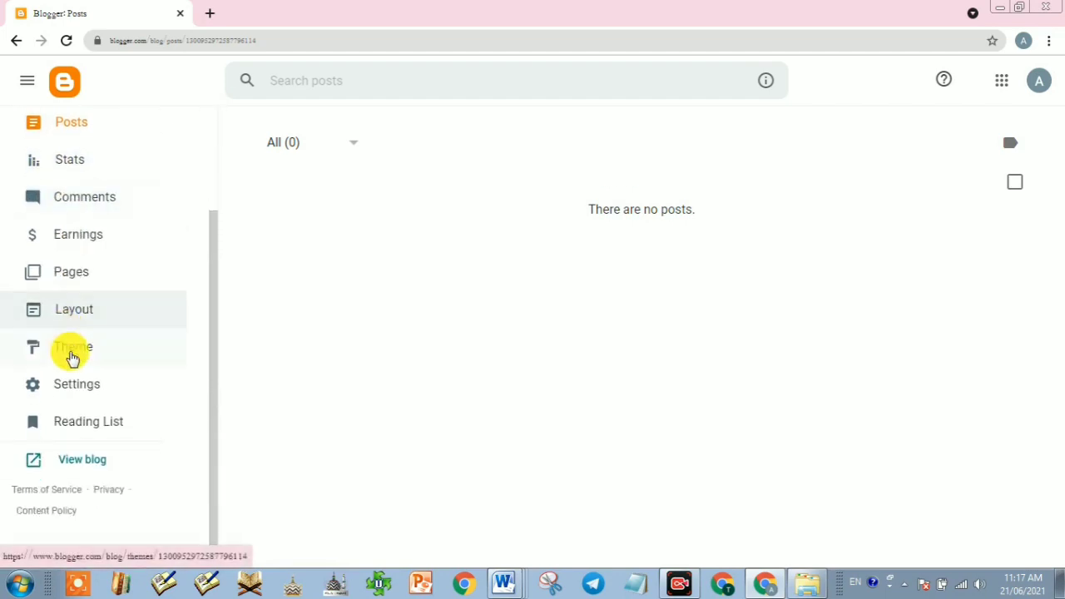
click(81, 463)
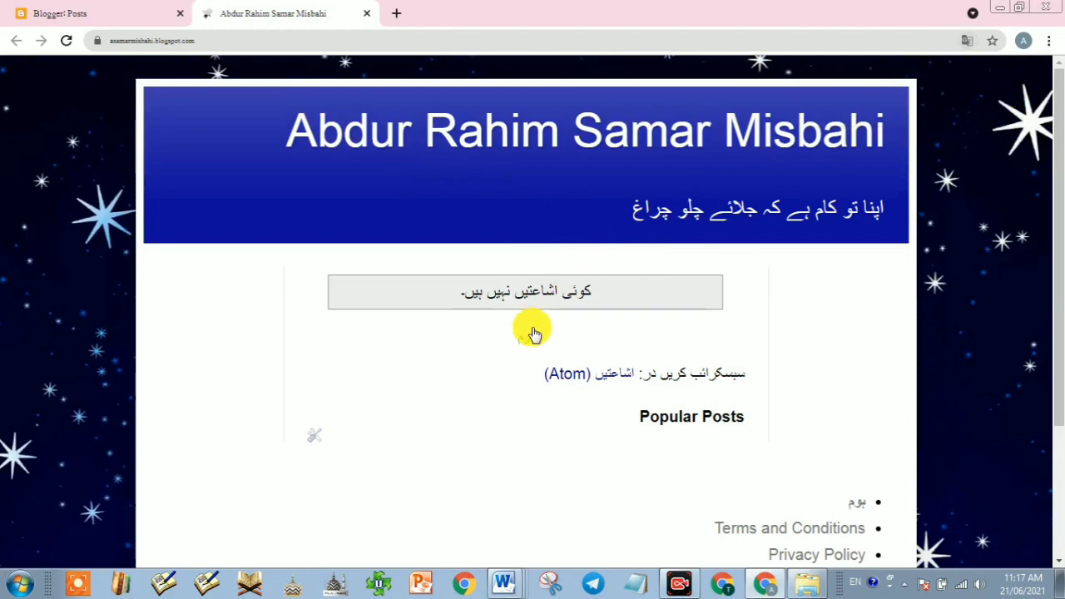
scroll(500, 360, down, 3)
scroll(554, 361, up, 3)
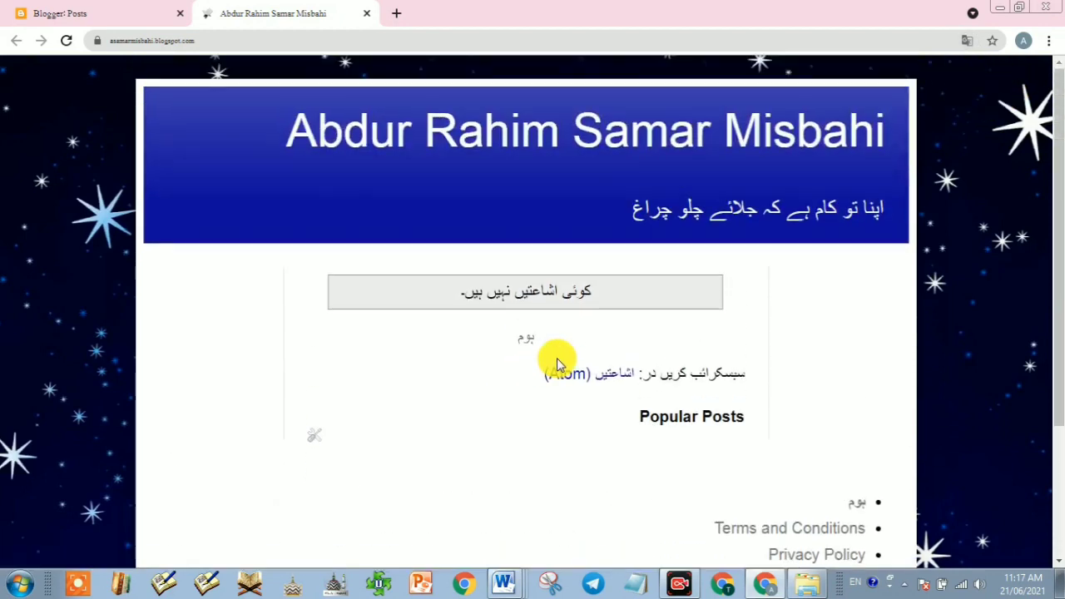
scroll(559, 363, down, 3)
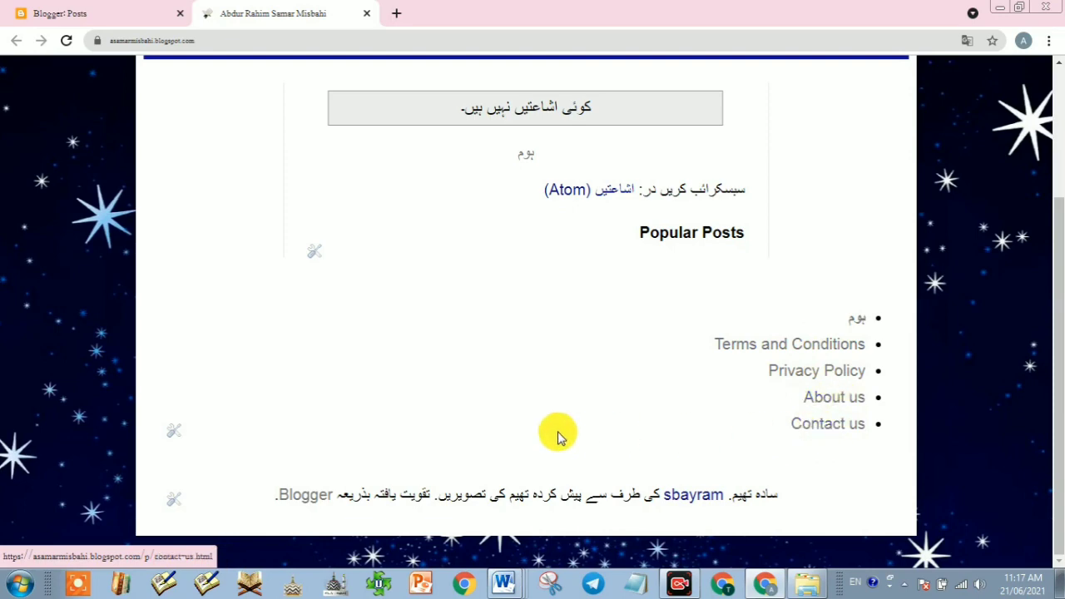
scroll(425, 345, up, 3)
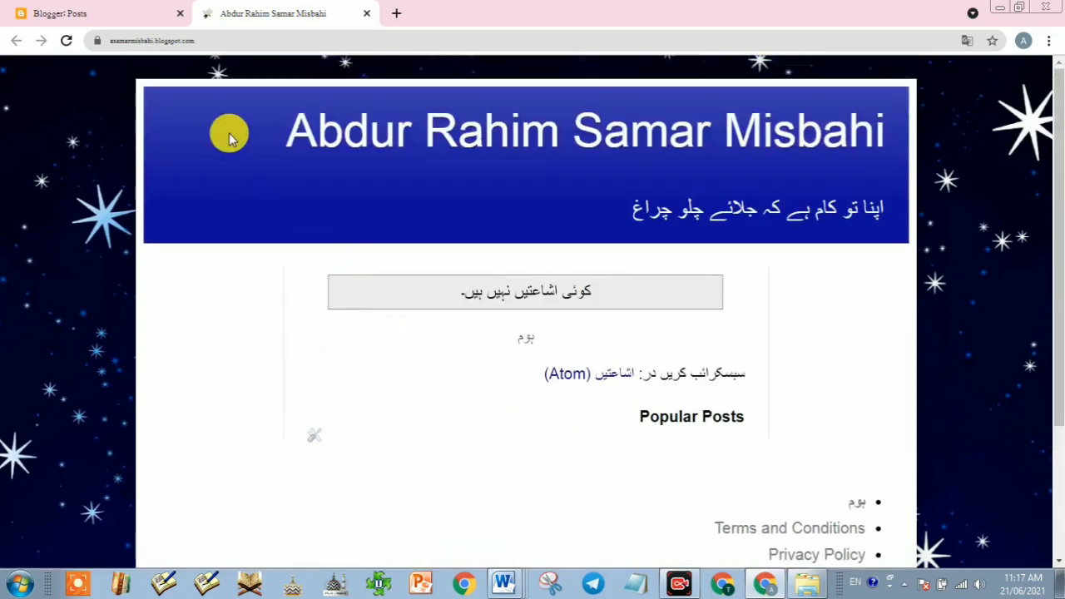
click(102, 25)
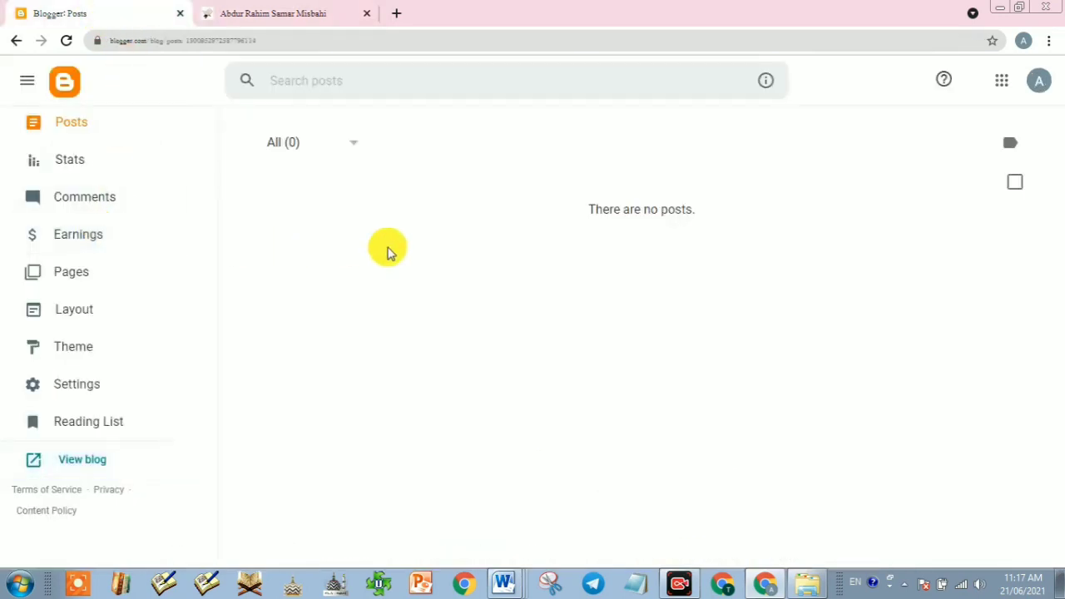
scroll(65, 223, up, 3)
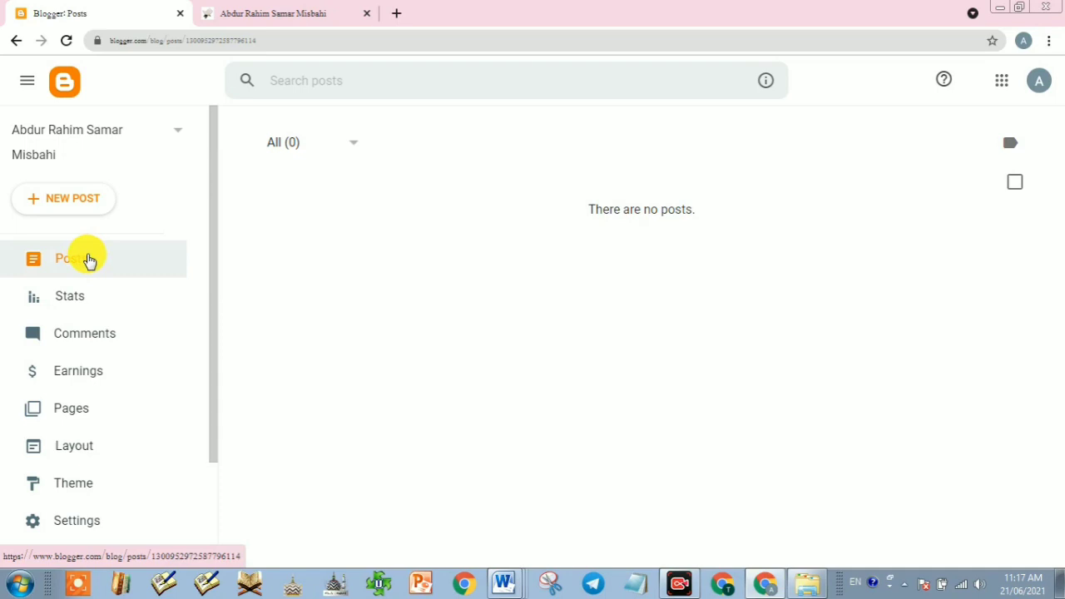
click(81, 208)
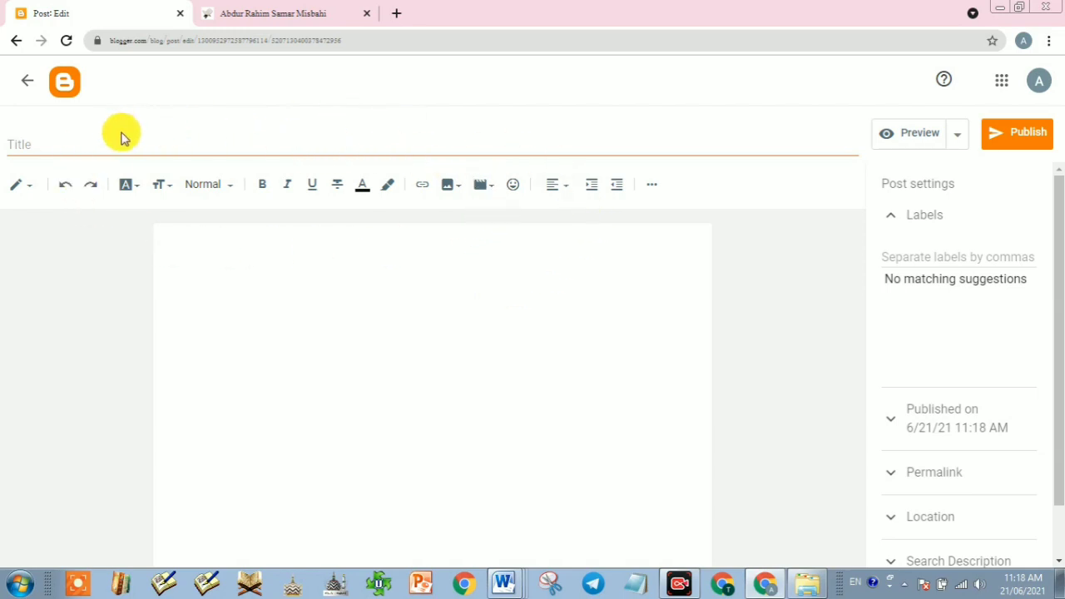
click(16, 40)
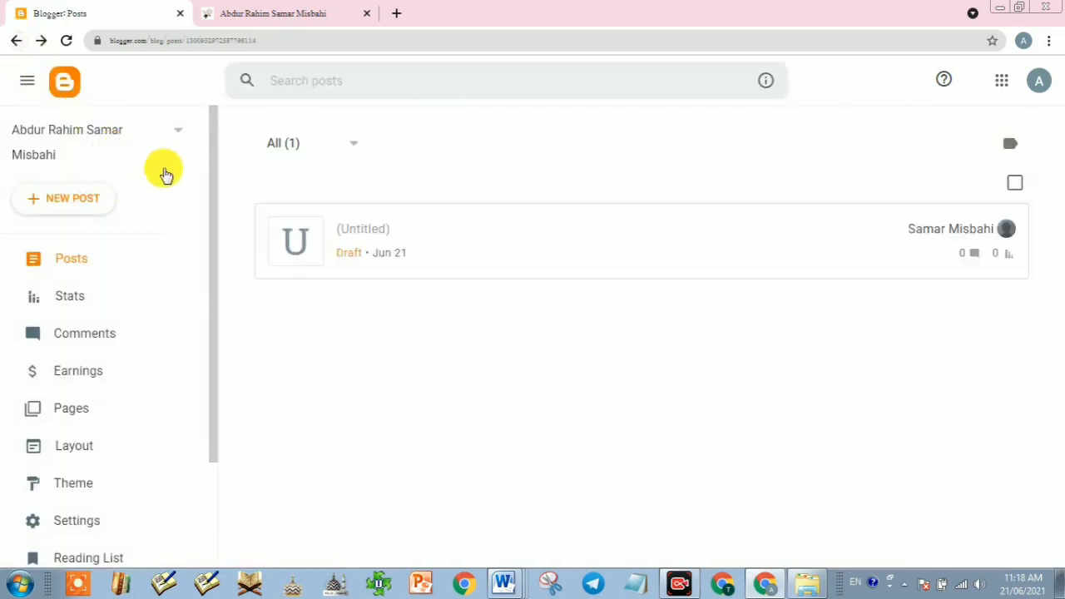
click(947, 233)
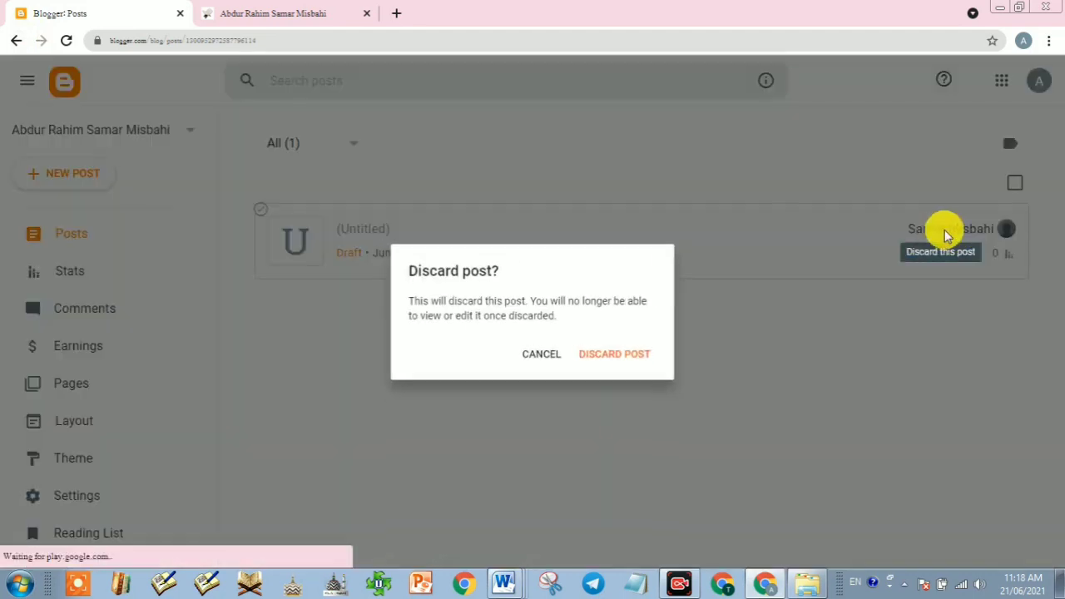
click(612, 358)
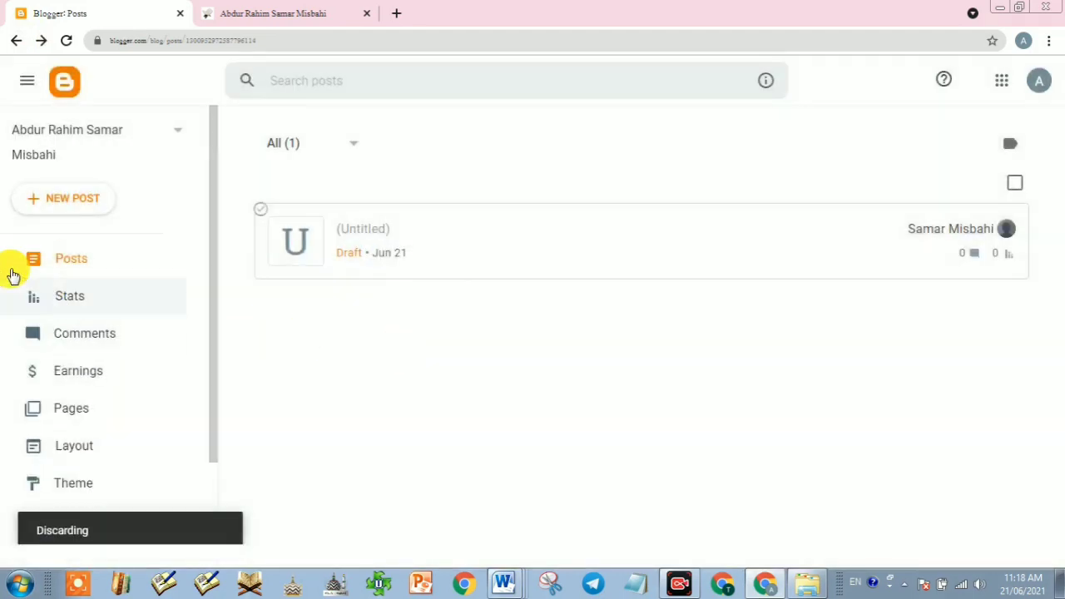
Start a new blog post and make its title field ready for entry.
click(67, 205)
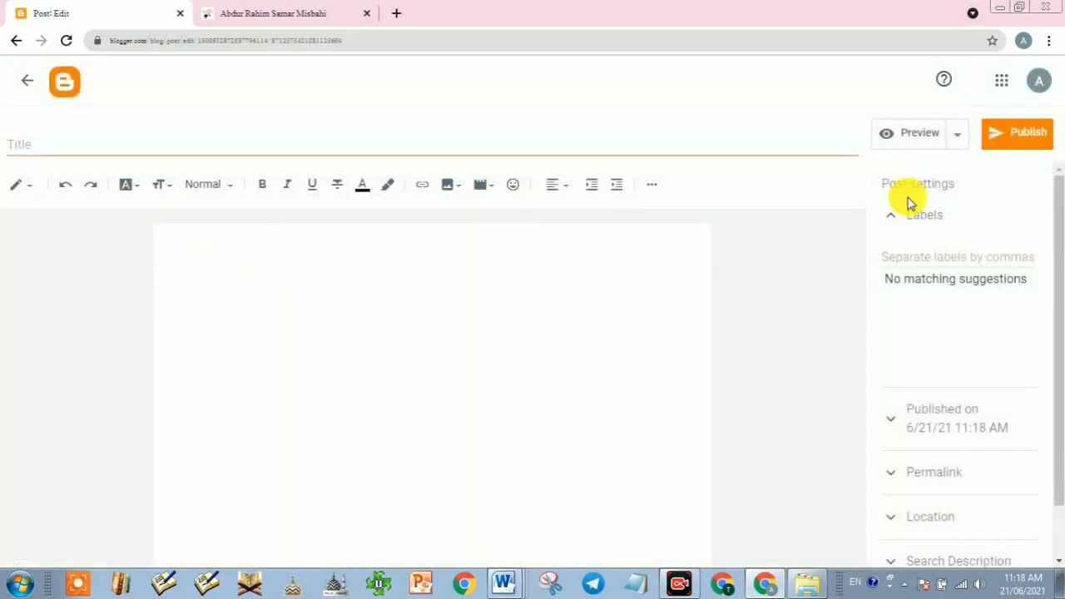
click(37, 146)
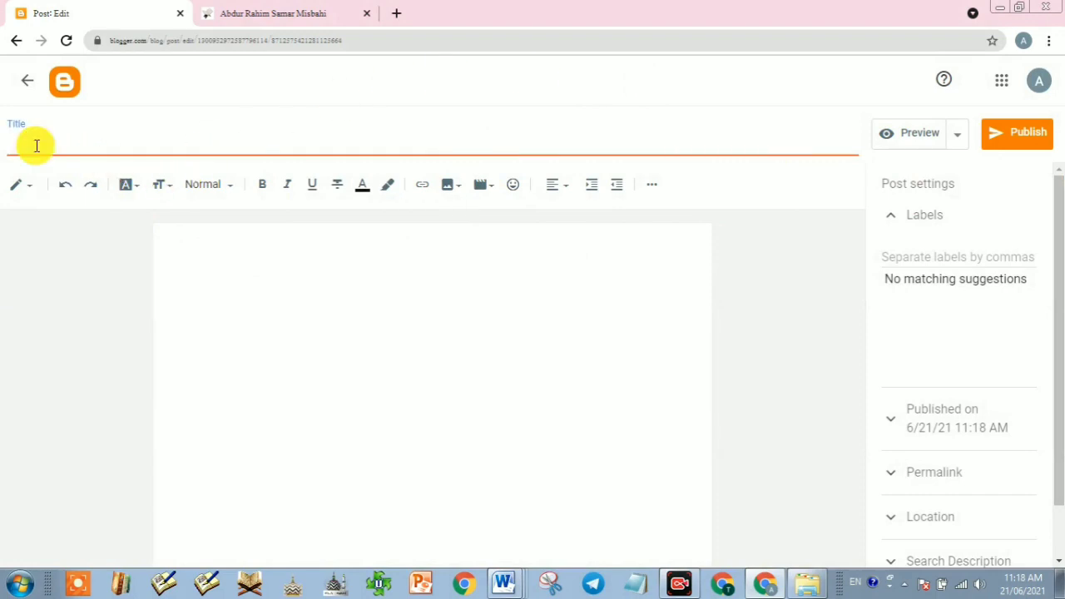
click(339, 289)
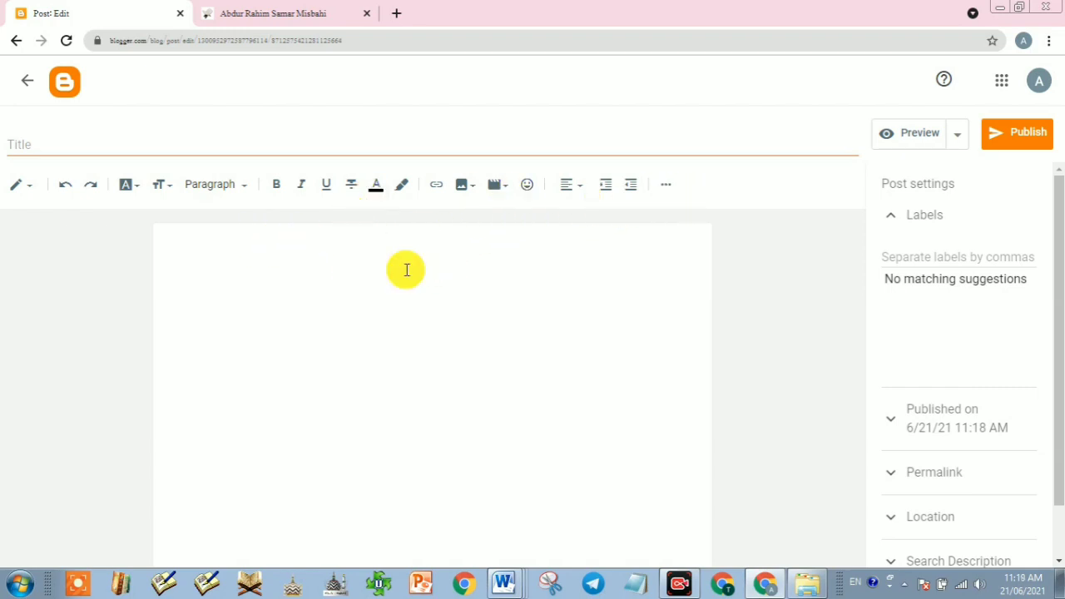
click(133, 149)
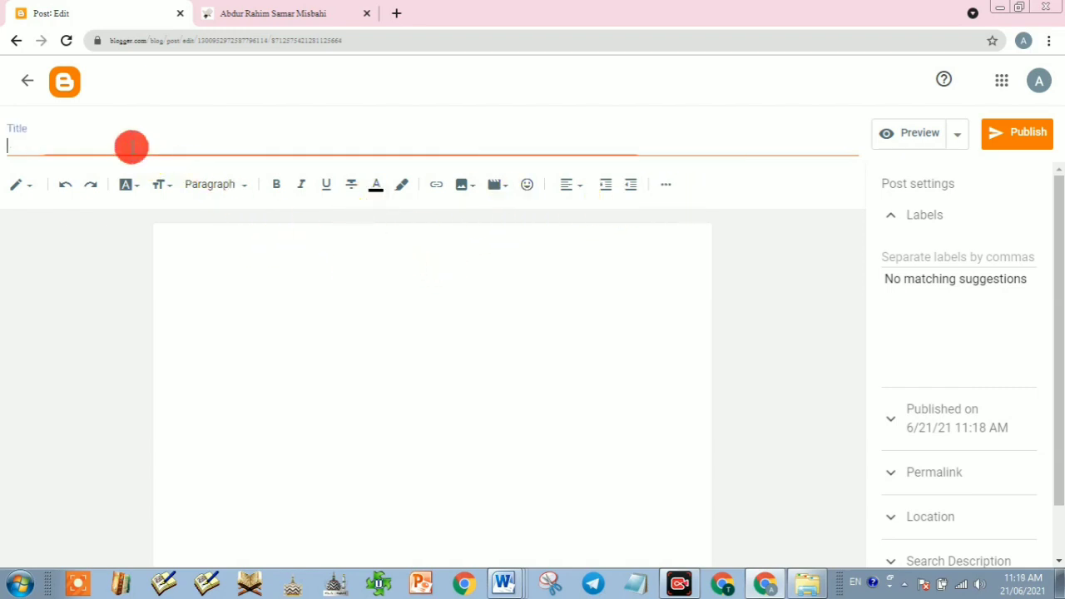
Copy the heading قربانی میں کی جانے والی غلطیاں اور ان کی اصلاح from its Word document and paste it as the Blogger post title.
mouse_move(508, 586)
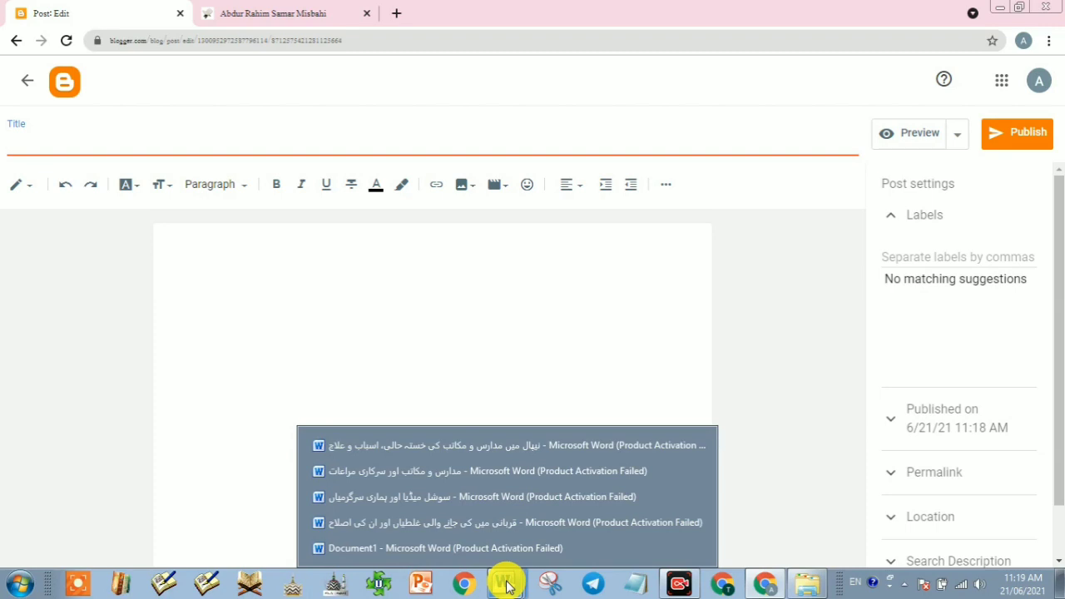
click(499, 530)
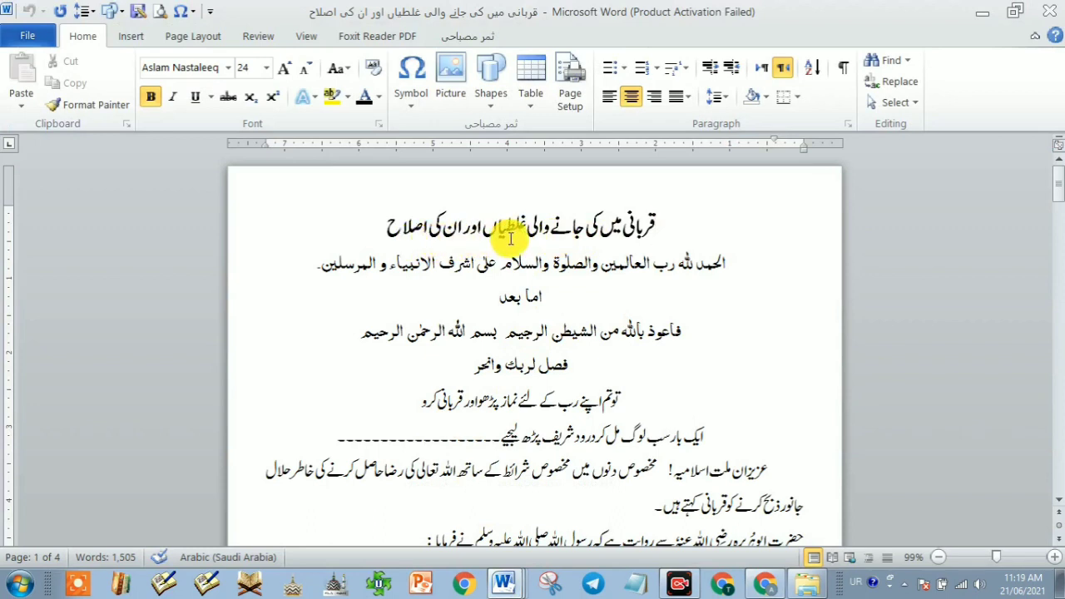
triple_click(511, 243)
key(ctrl+c)
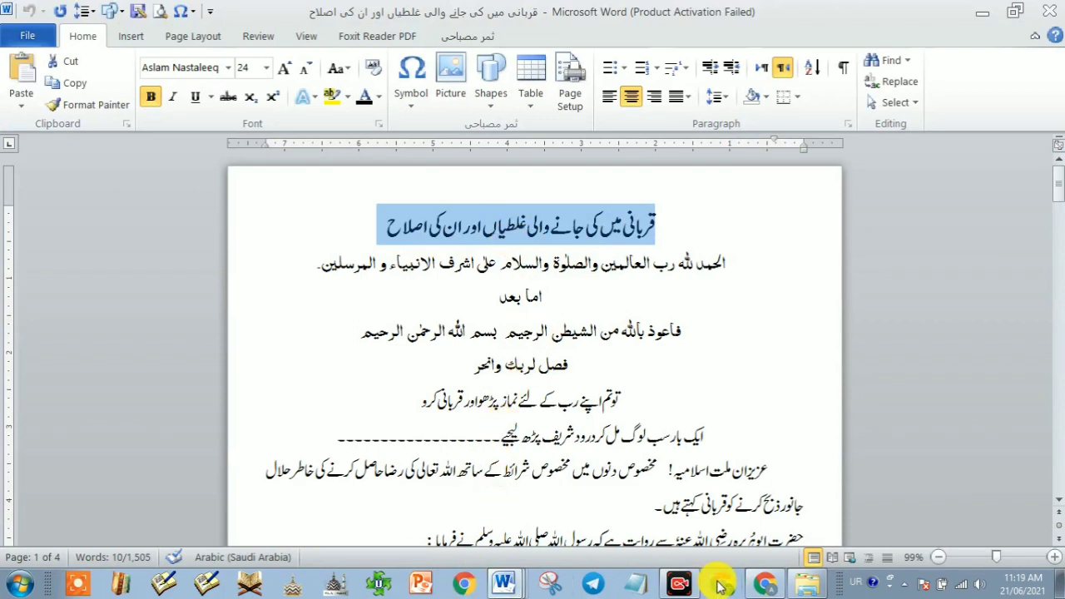
click(764, 583)
click(80, 145)
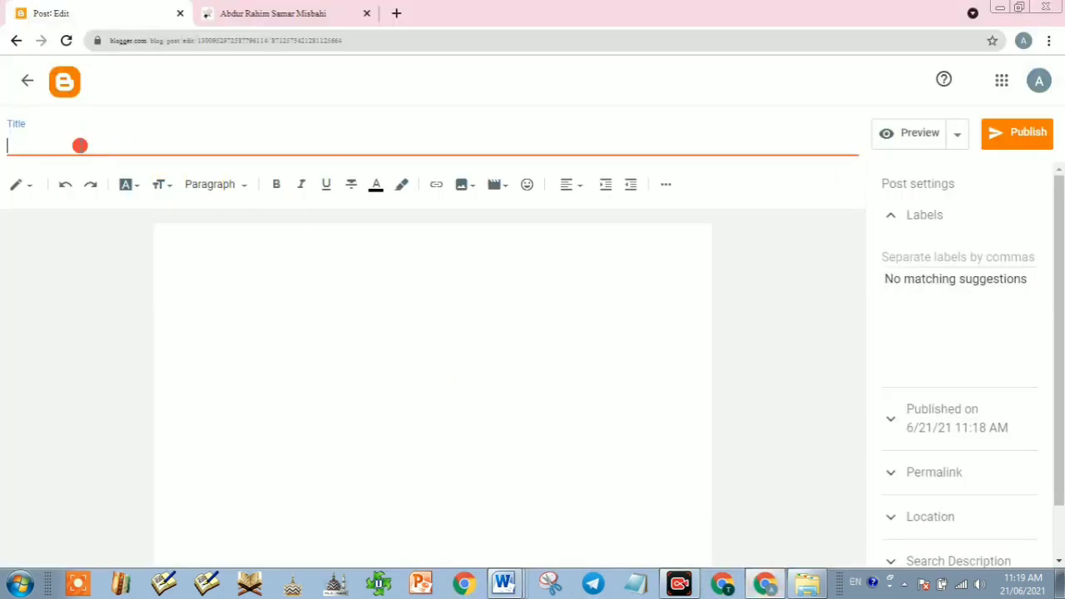
key(ctrl+v)
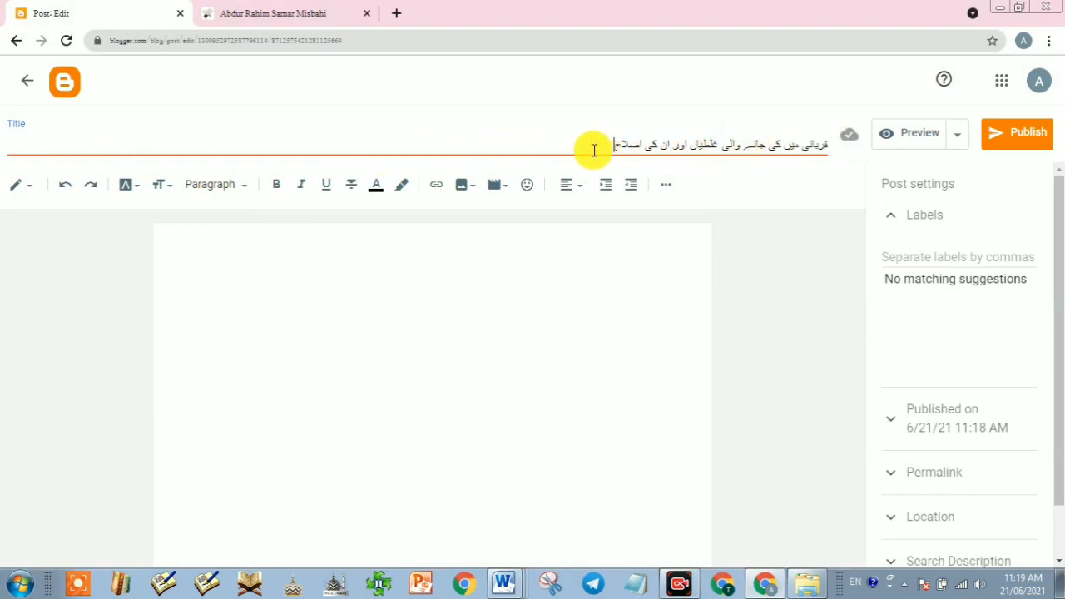
click(445, 243)
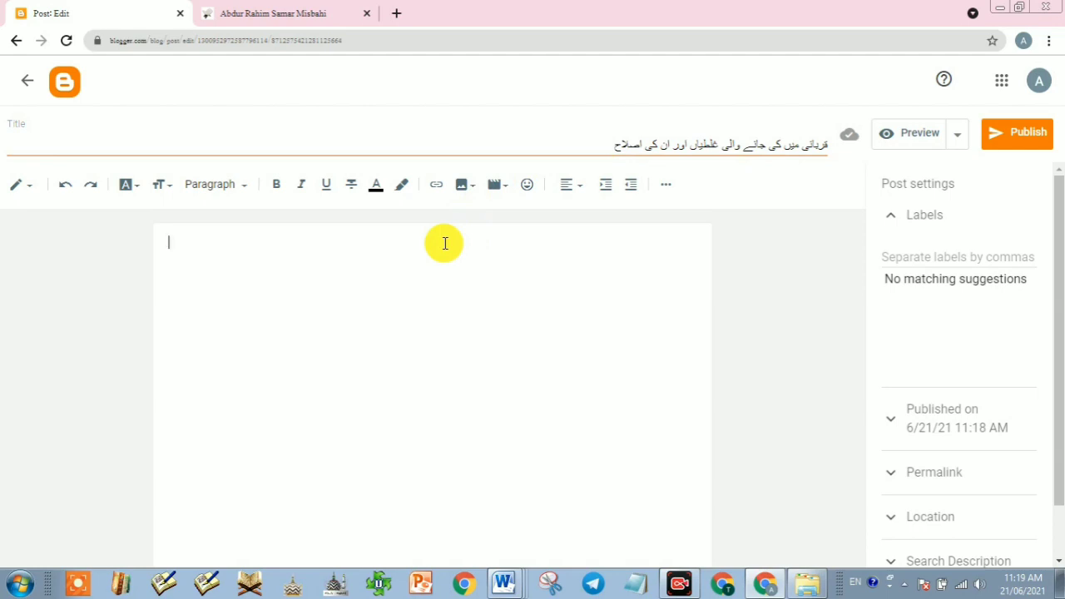
click(245, 12)
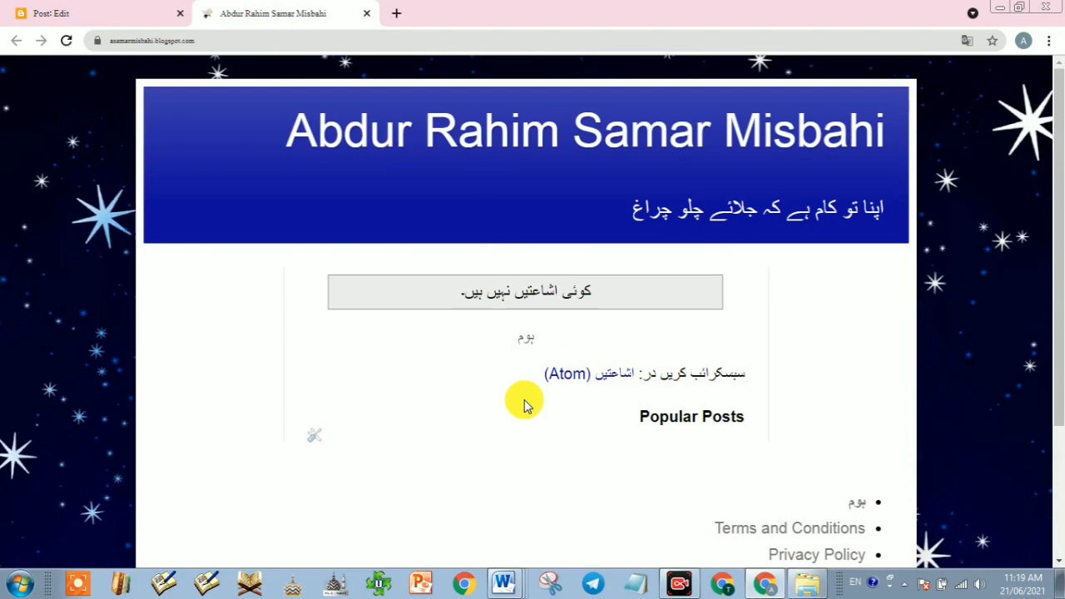
click(101, 11)
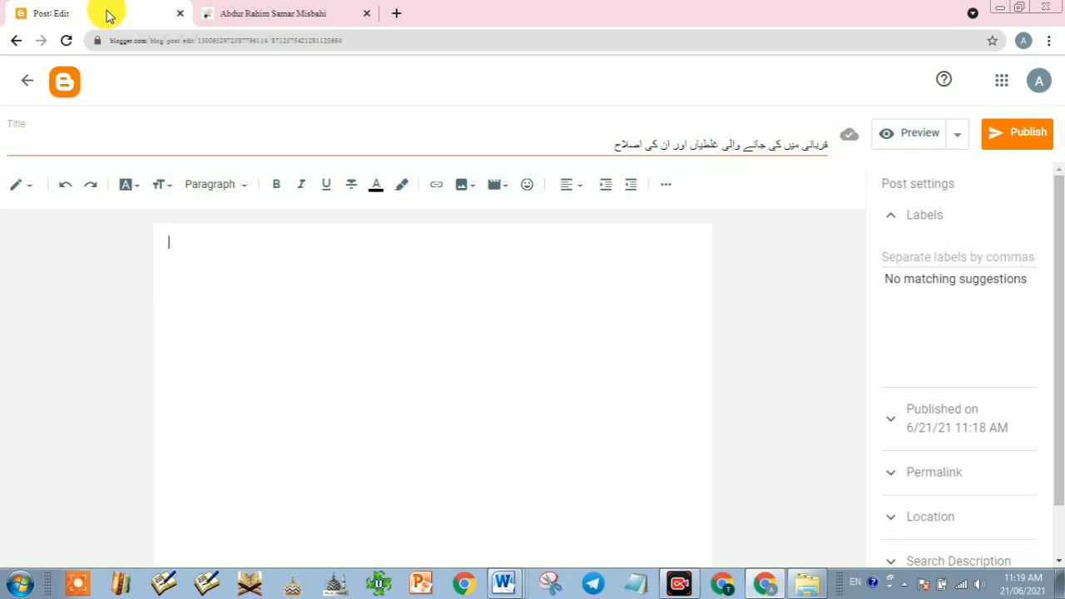
click(416, 261)
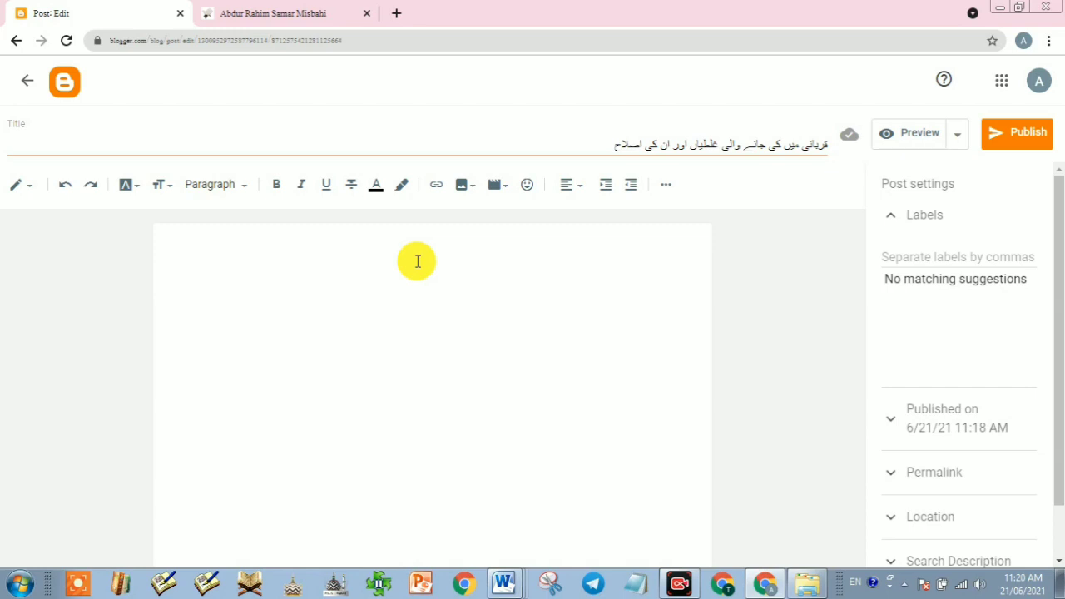
click(681, 582)
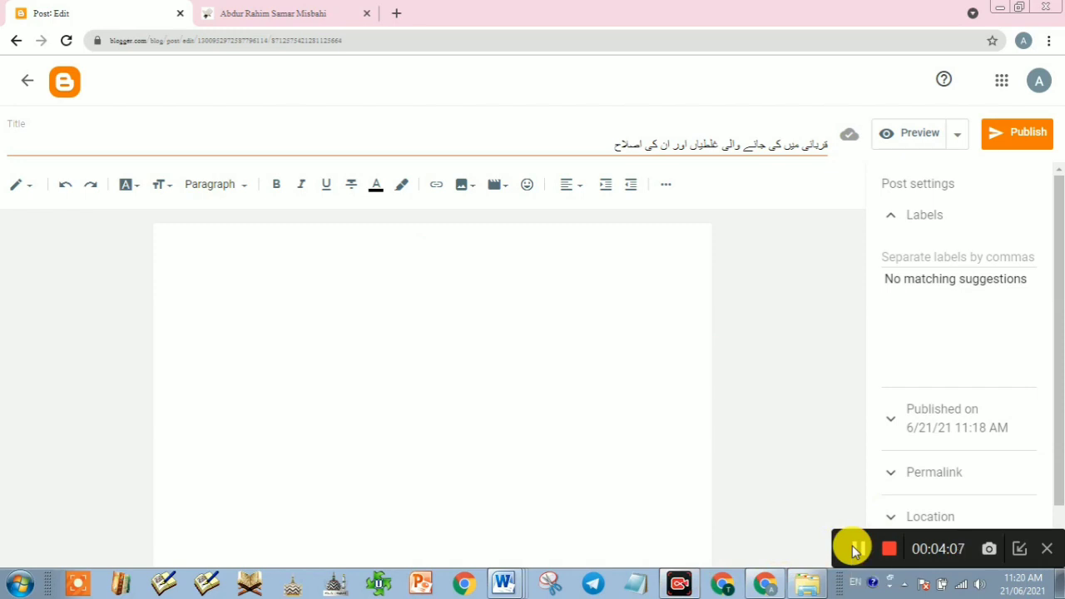
click(1016, 548)
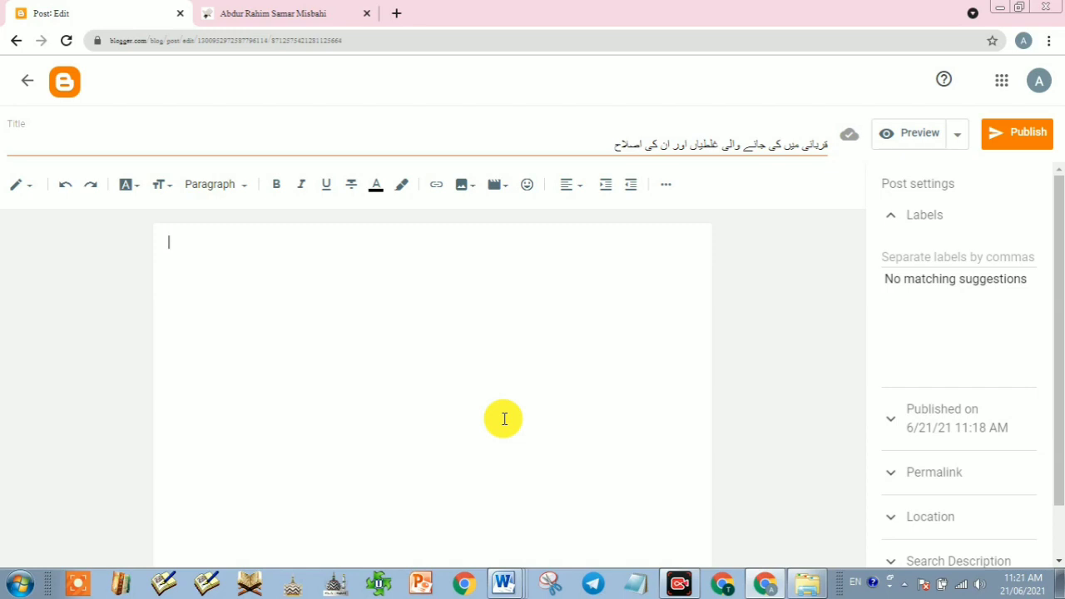
Switch to the Document1 banner in Word and review its page margins and orientation settings without changing them.
mouse_move(503, 585)
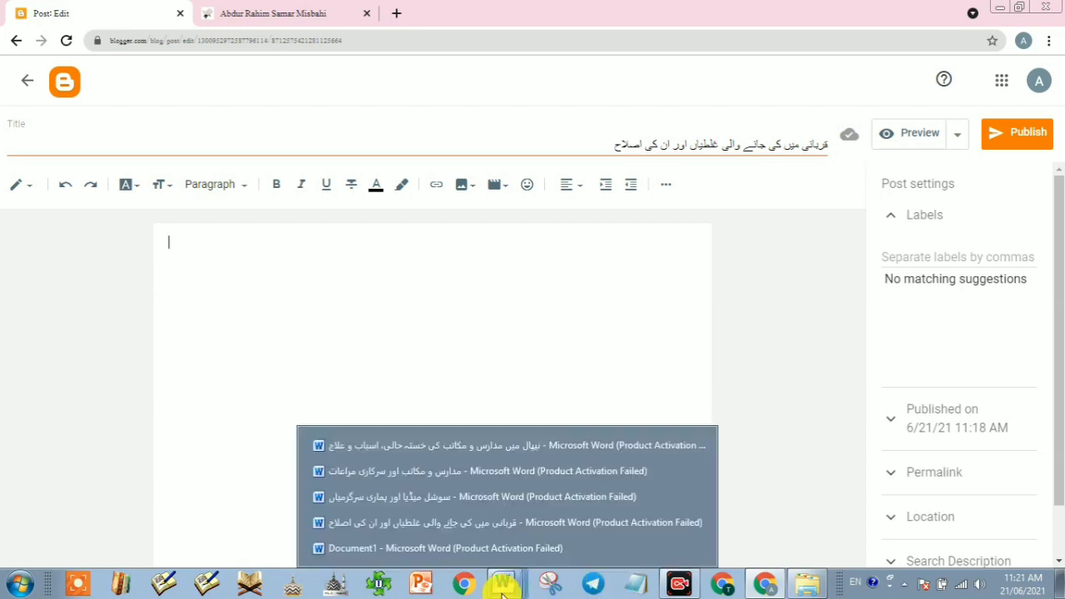
click(471, 549)
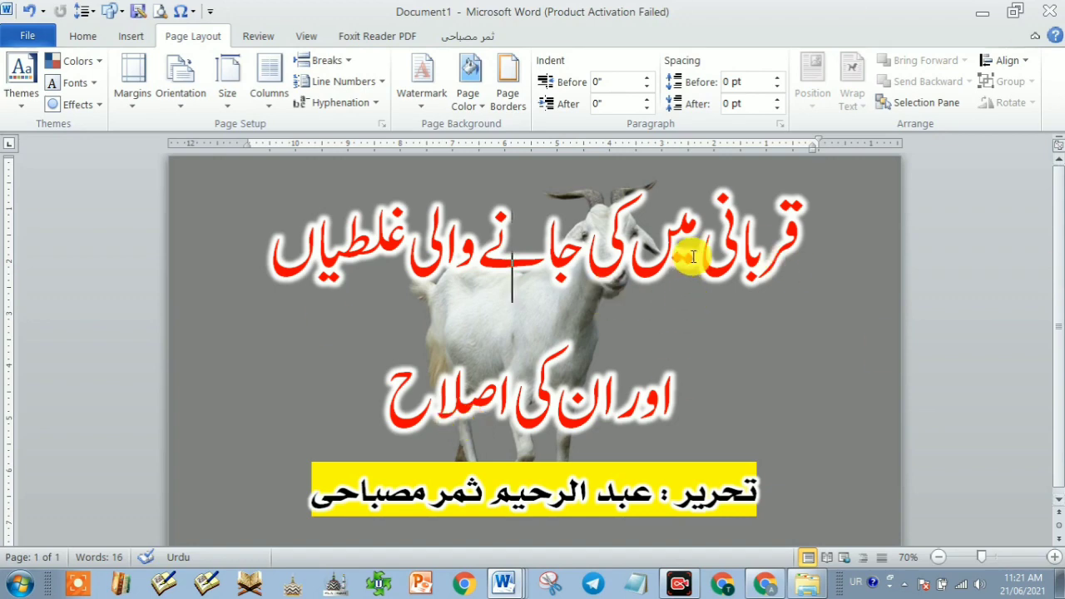
click(630, 254)
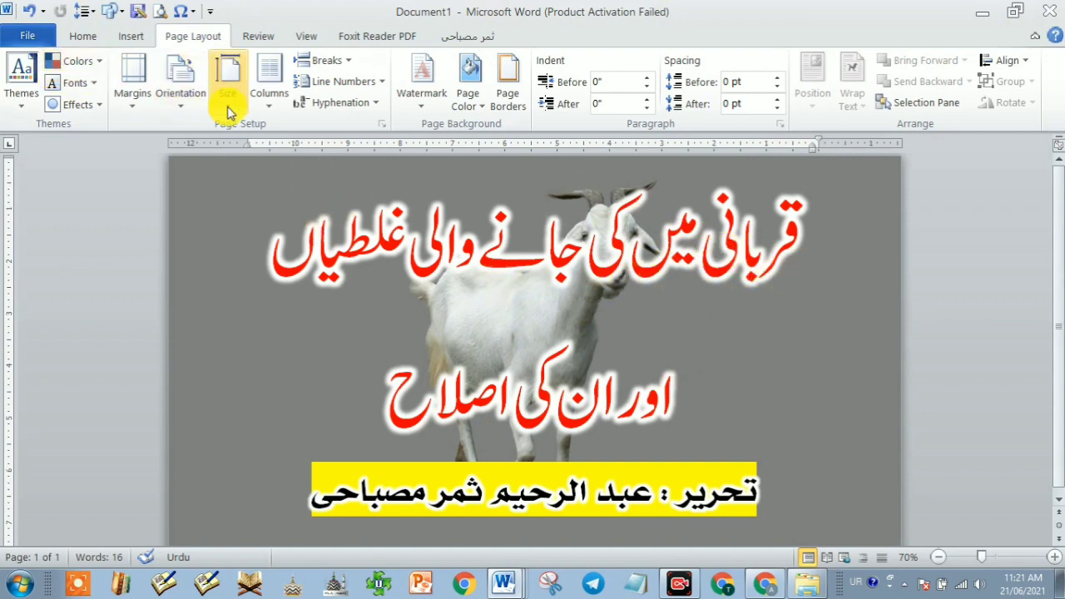
click(382, 124)
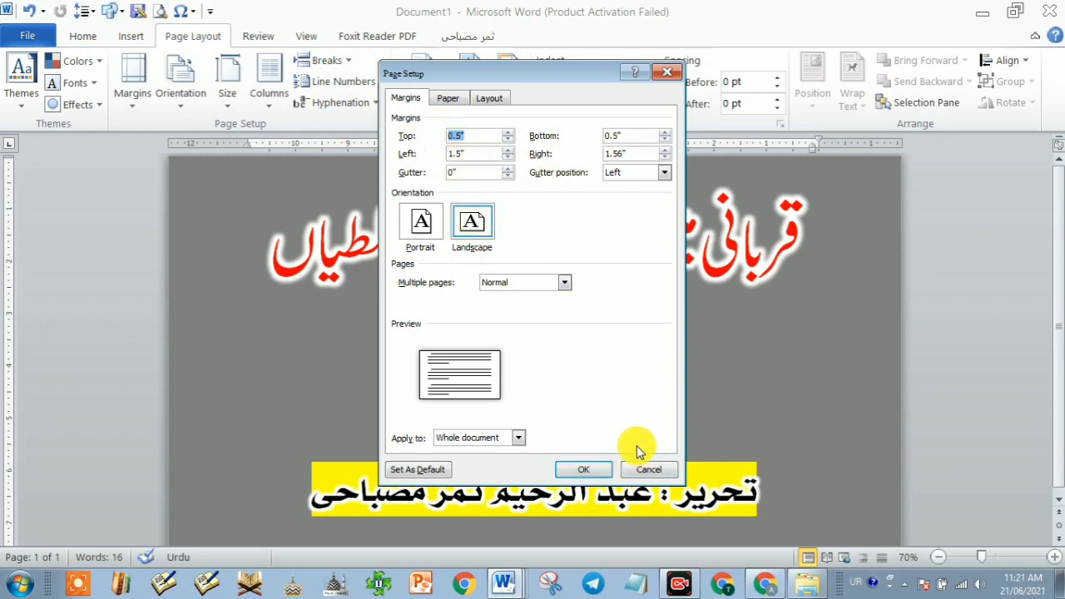
click(631, 468)
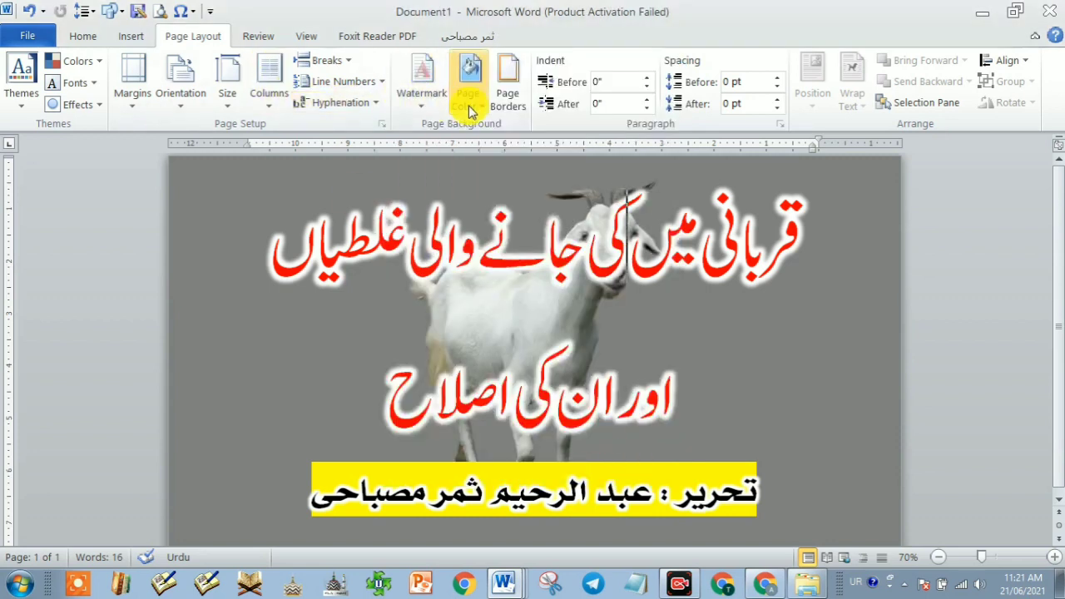
Change the banner's page color to a light blue theme color.
click(488, 111)
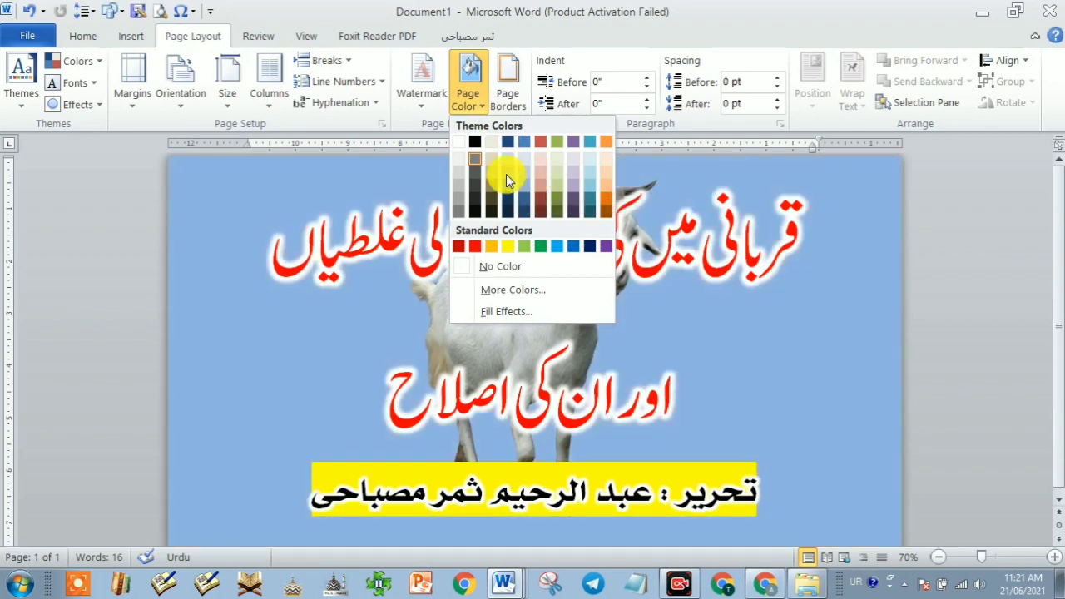
click(506, 174)
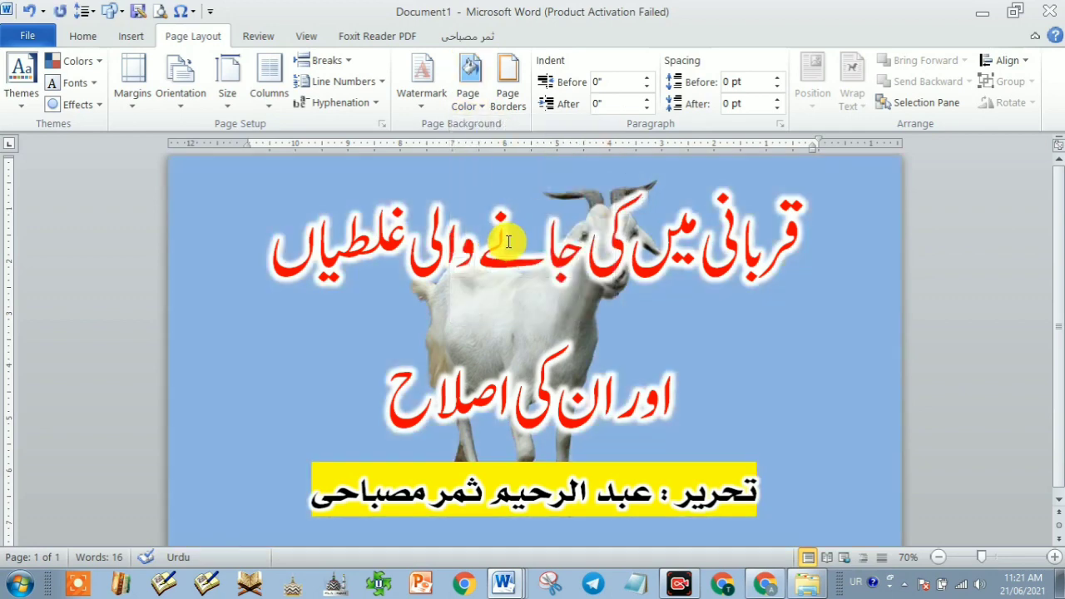
triple_click(507, 242)
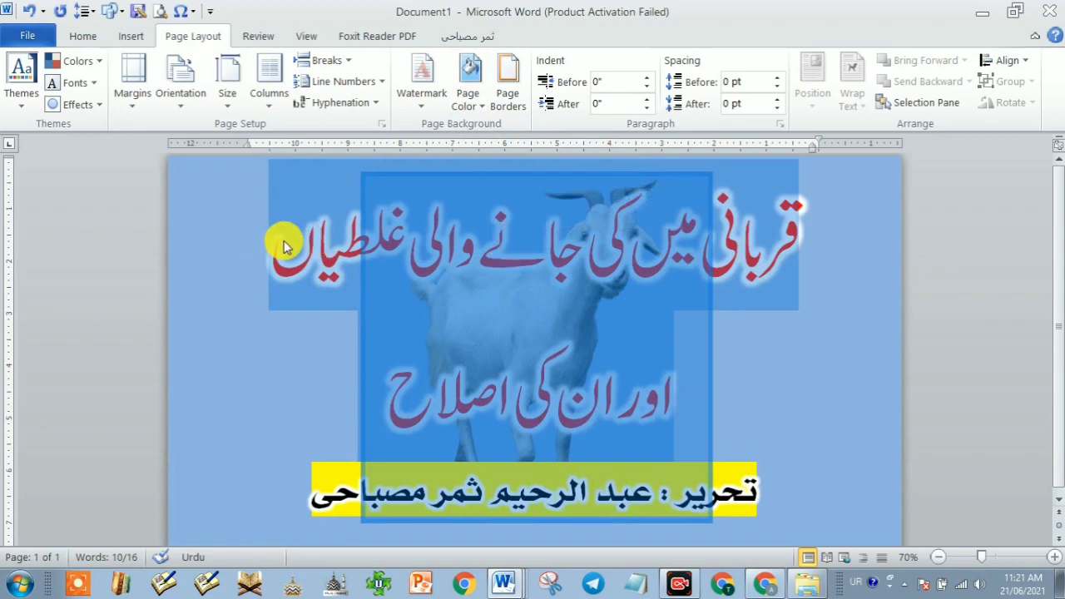
click(284, 241)
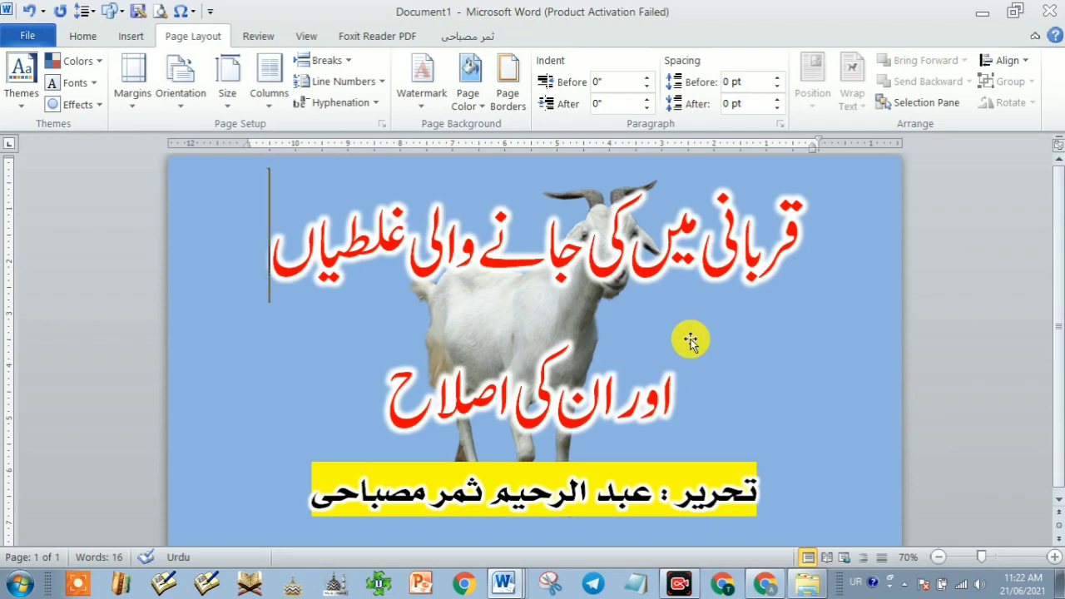
Review the available input languages, the Glow text effects for the red heading, and the formatting of the author line.
click(859, 585)
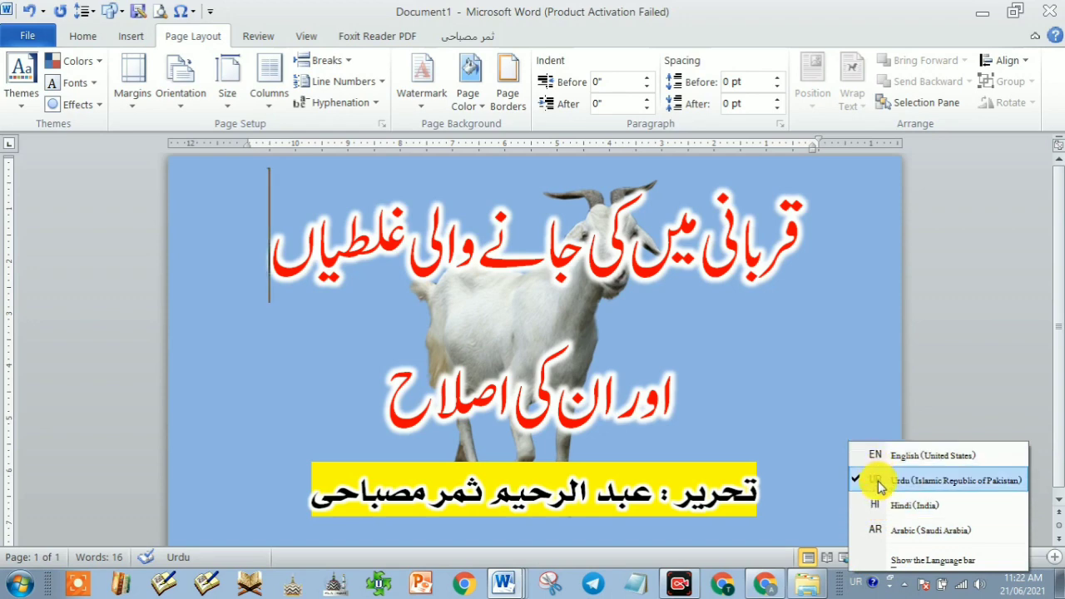
click(601, 300)
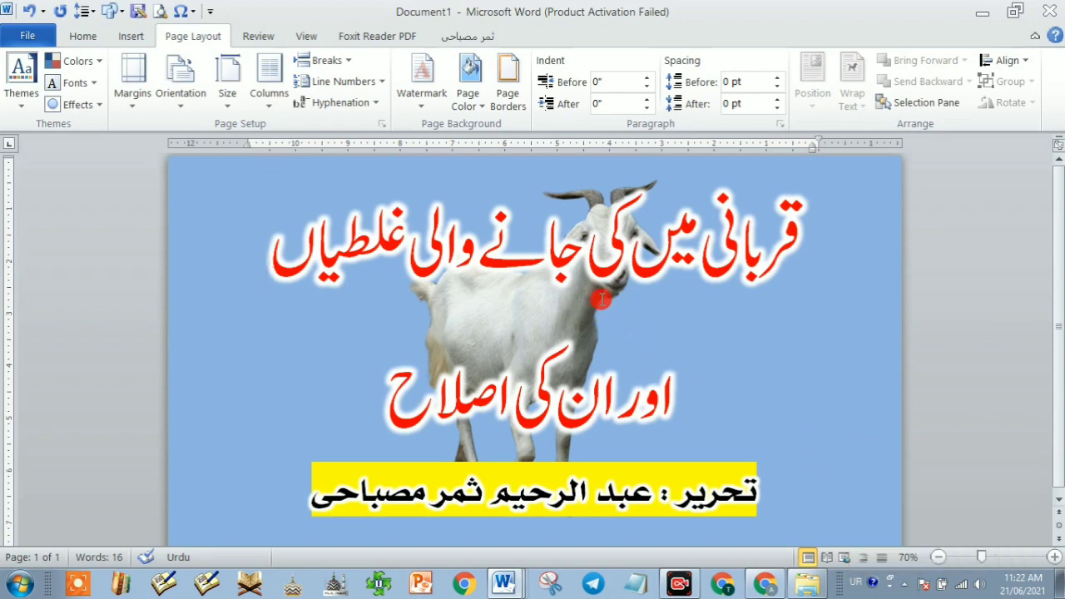
click(520, 262)
key(ctrl+a)
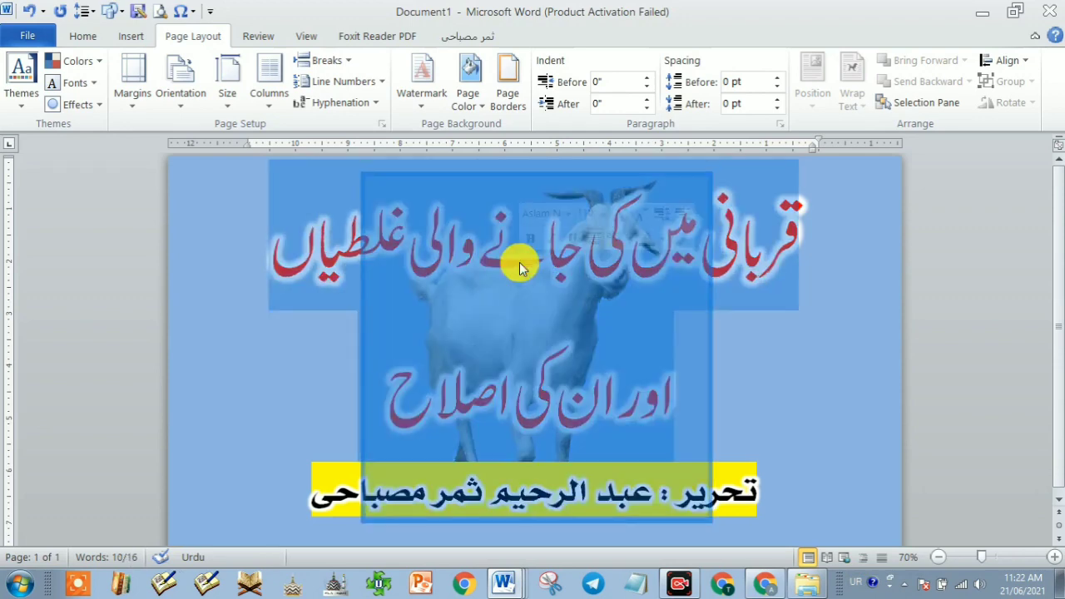
click(82, 35)
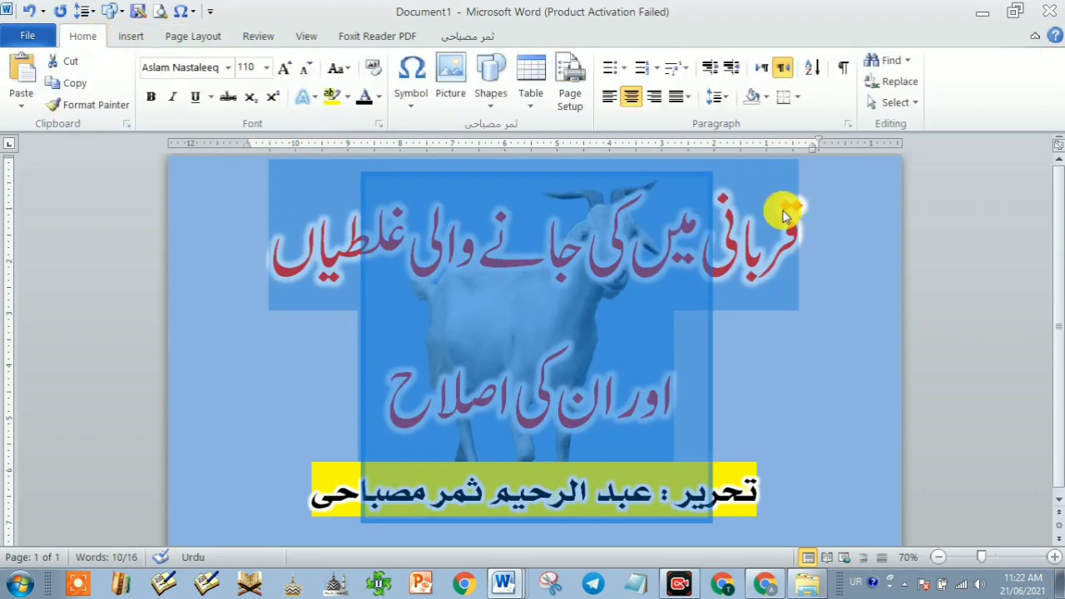
click(305, 96)
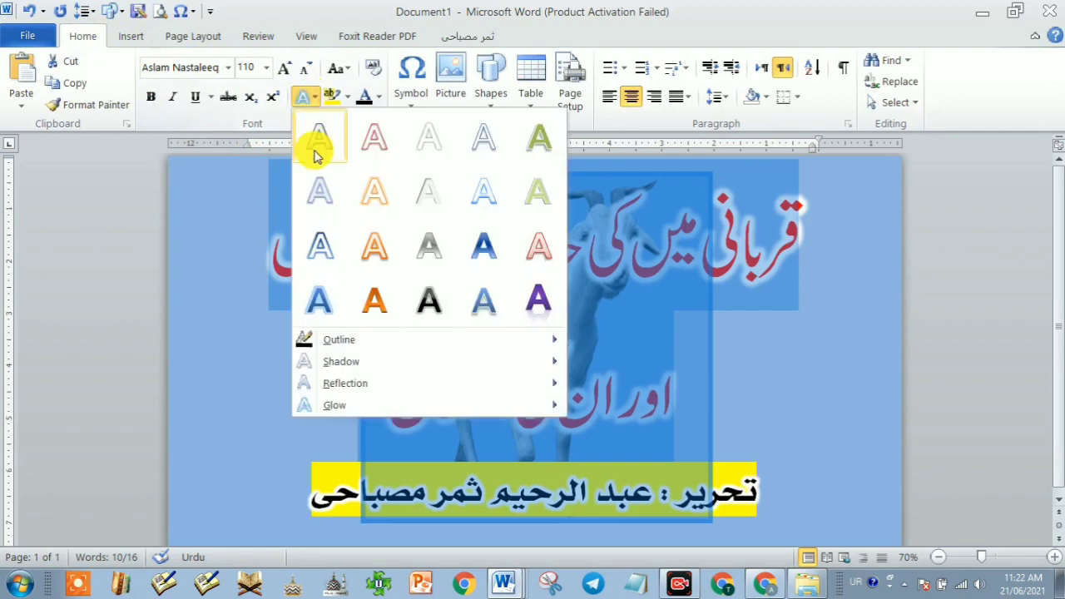
mouse_move(370, 409)
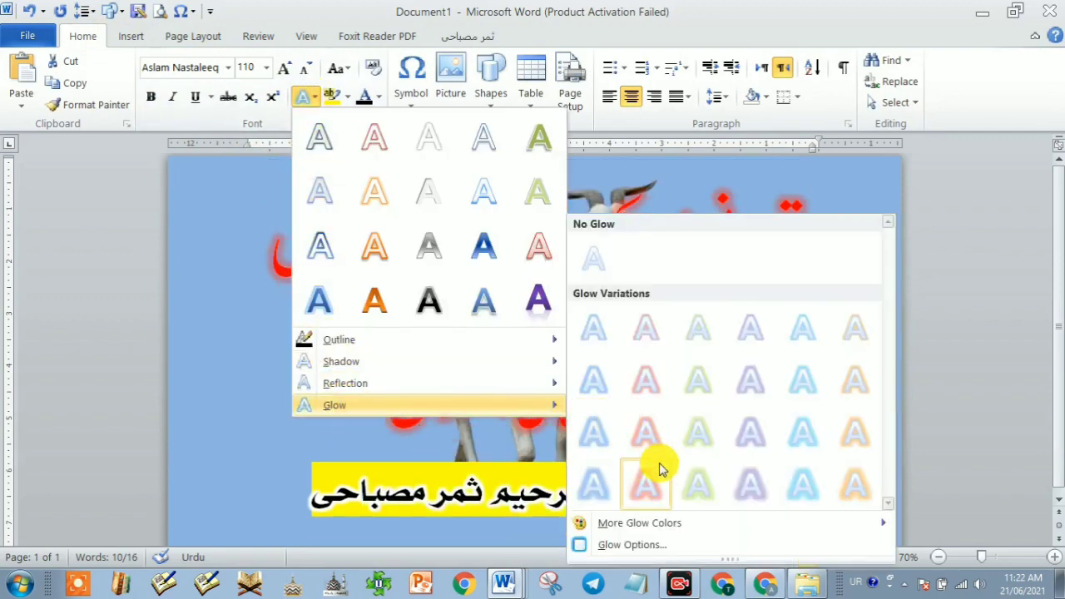
click(707, 208)
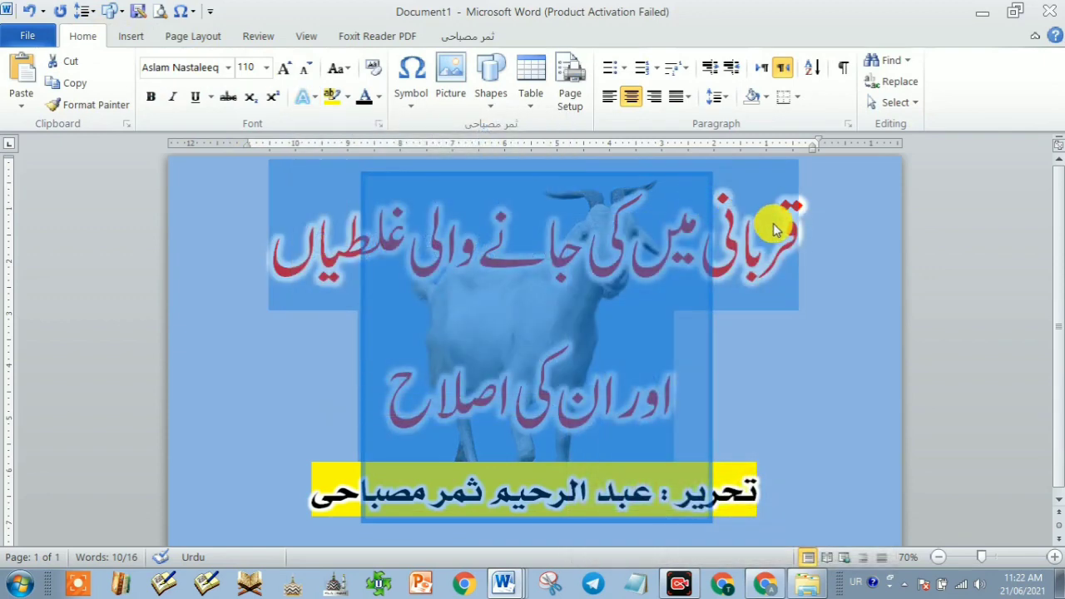
click(785, 217)
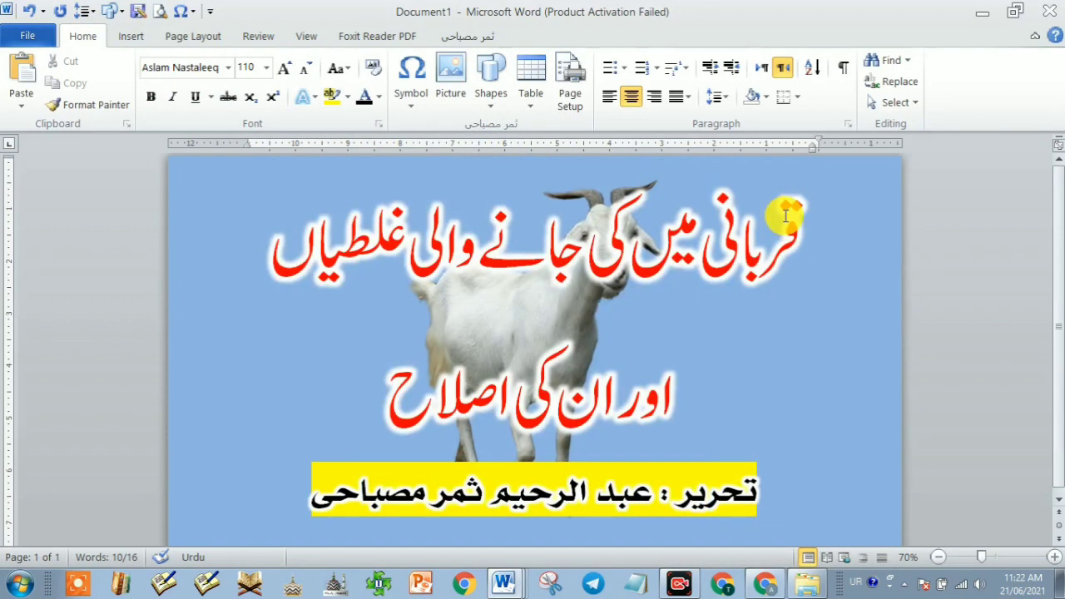
triple_click(536, 510)
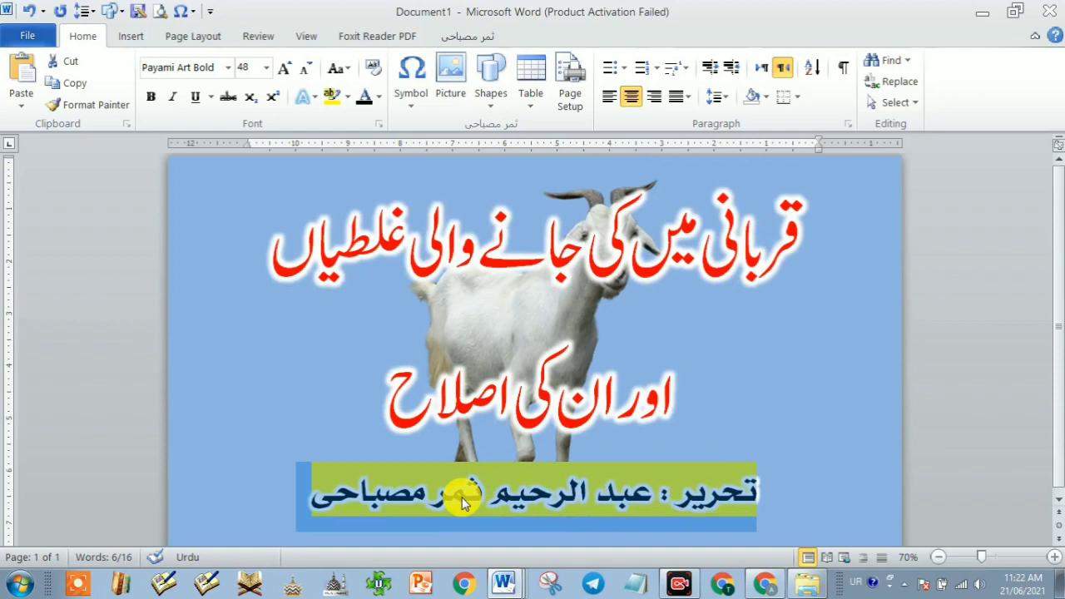
click(449, 255)
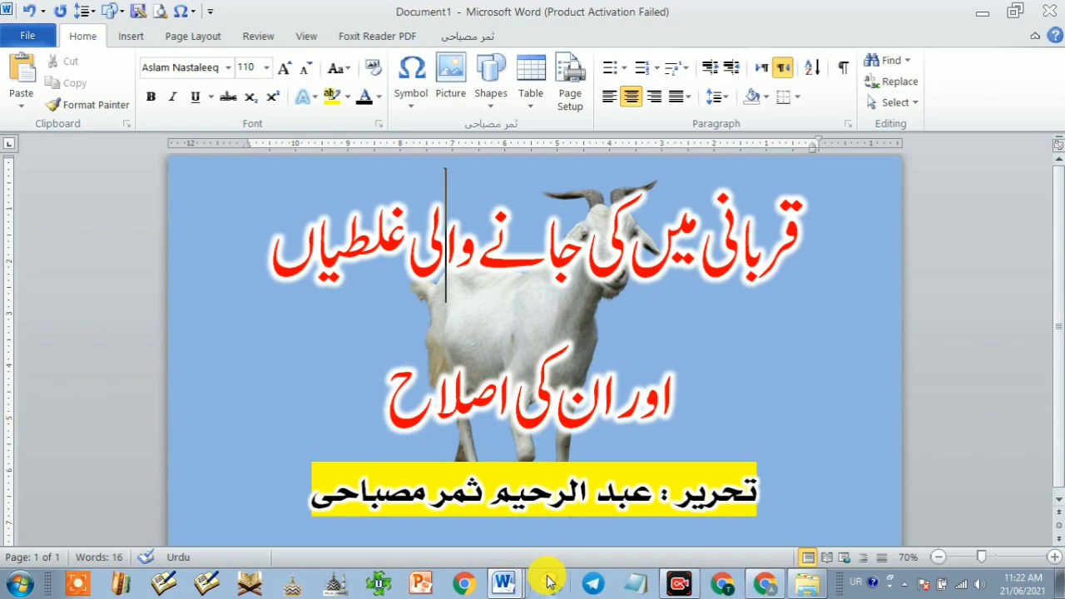
Try to launch a screen capture utility by executing snapshot from the Windows Run dialog.
click(23, 585)
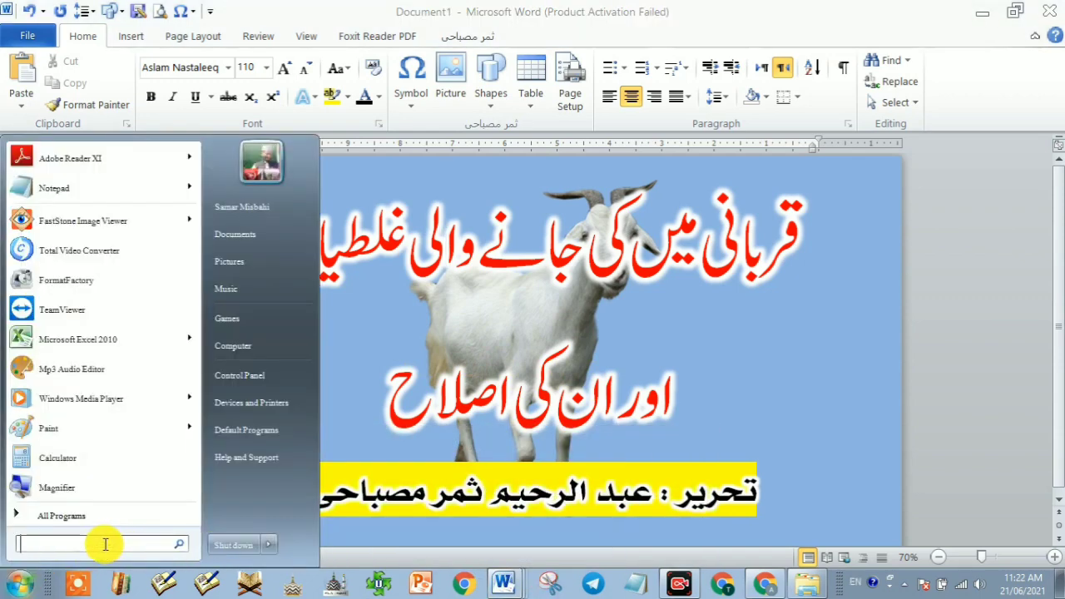
text(run)
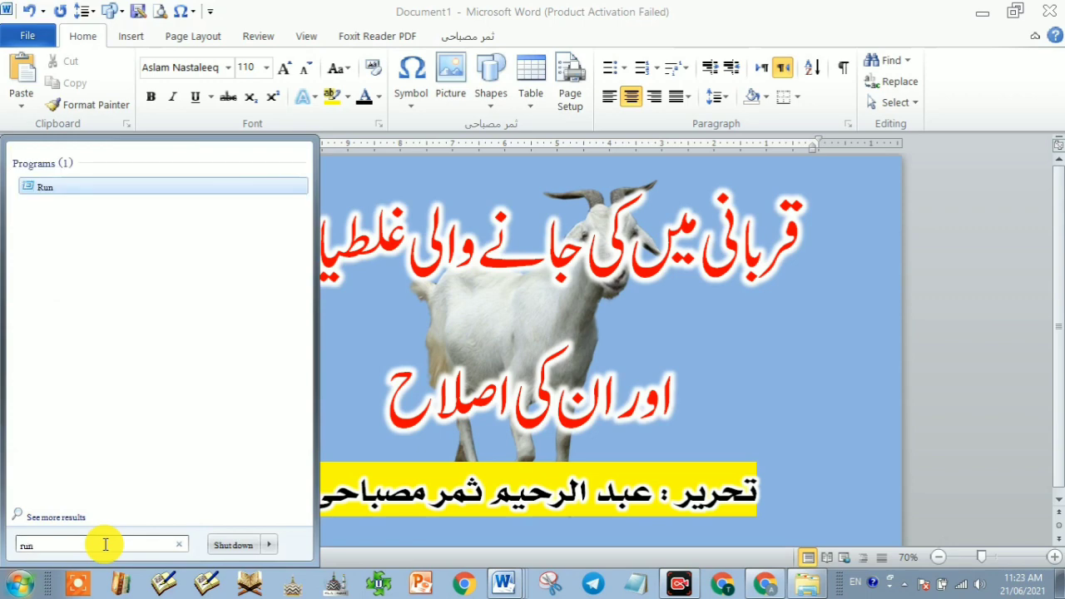
key(Return)
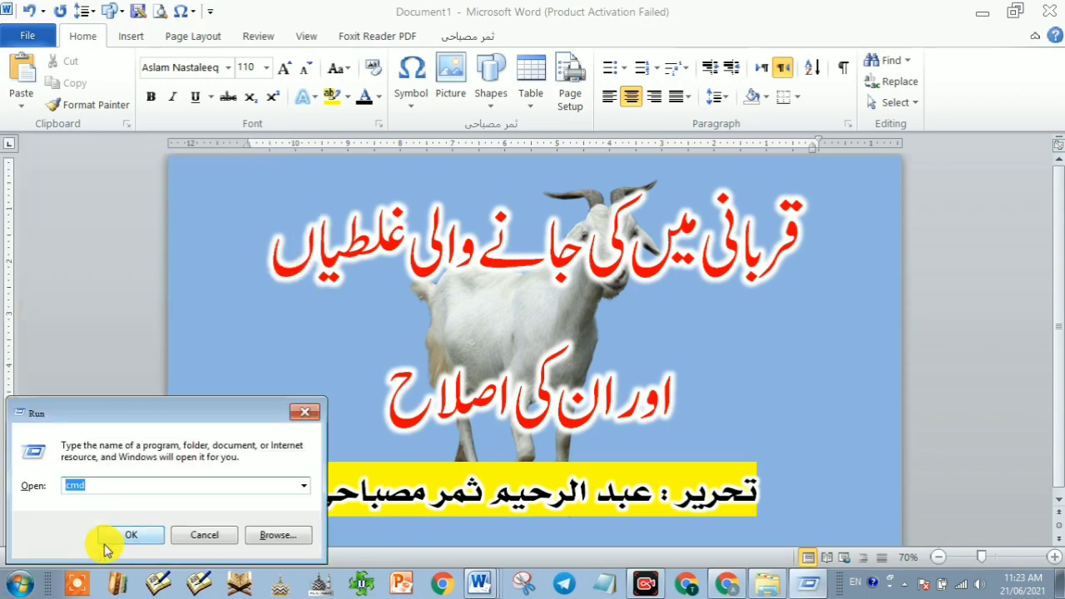
text(s)
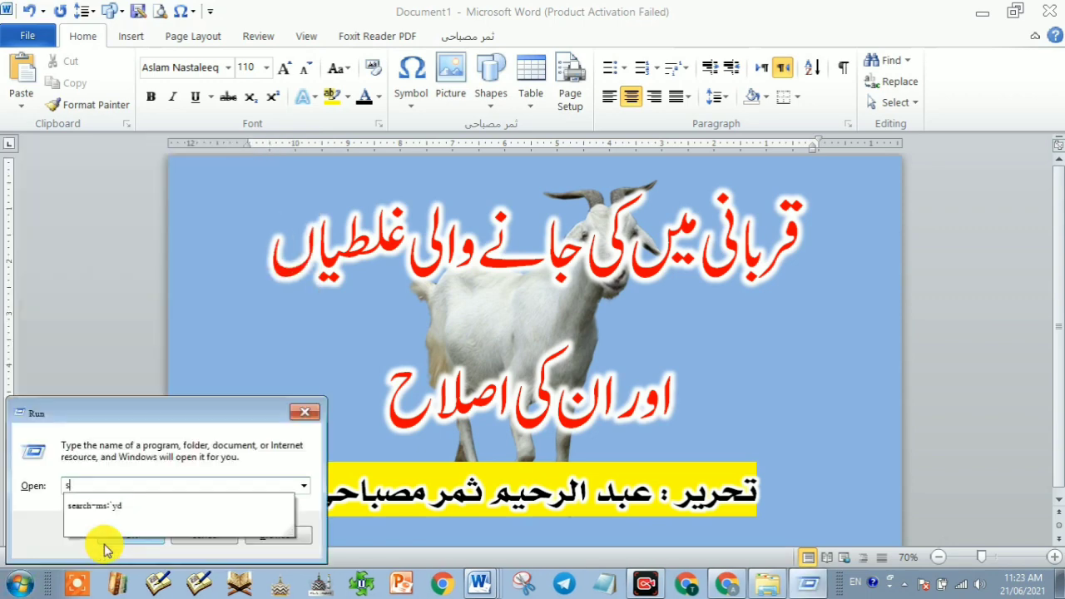
text(nap)
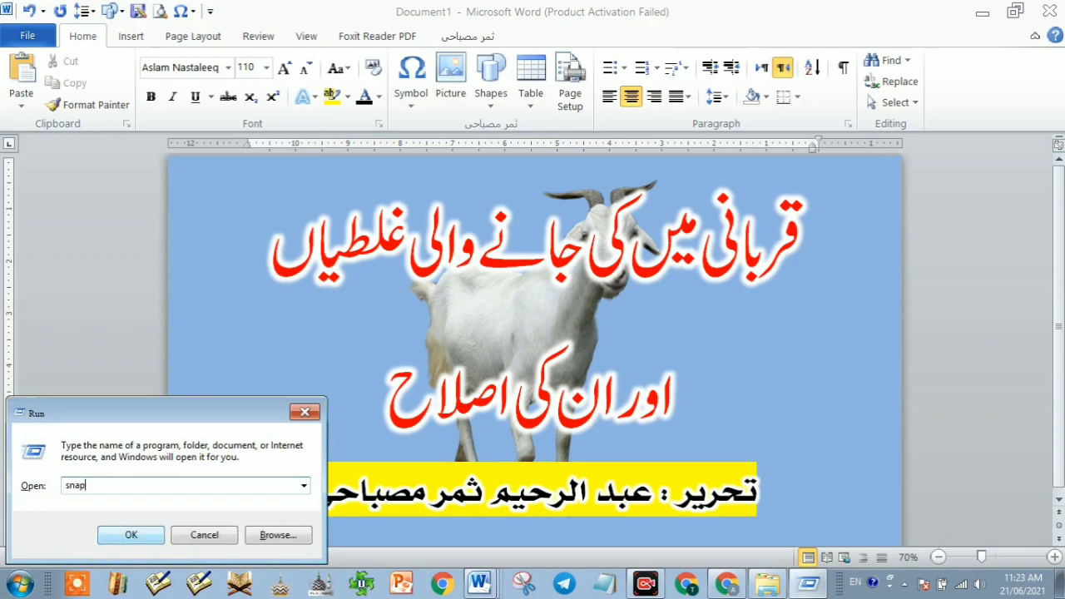
text(shot)
key(Return)
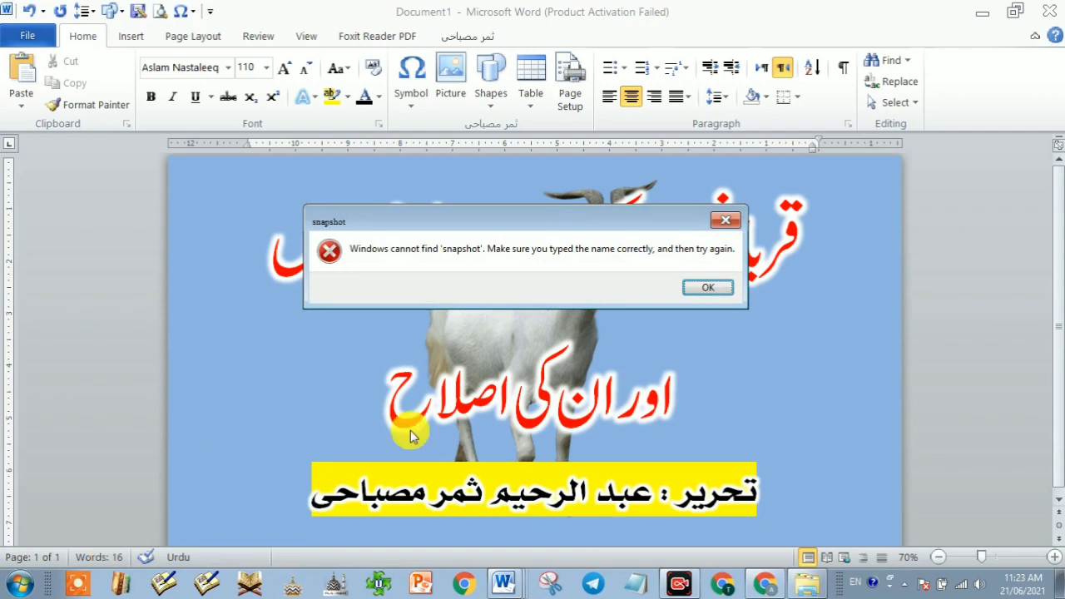
click(708, 287)
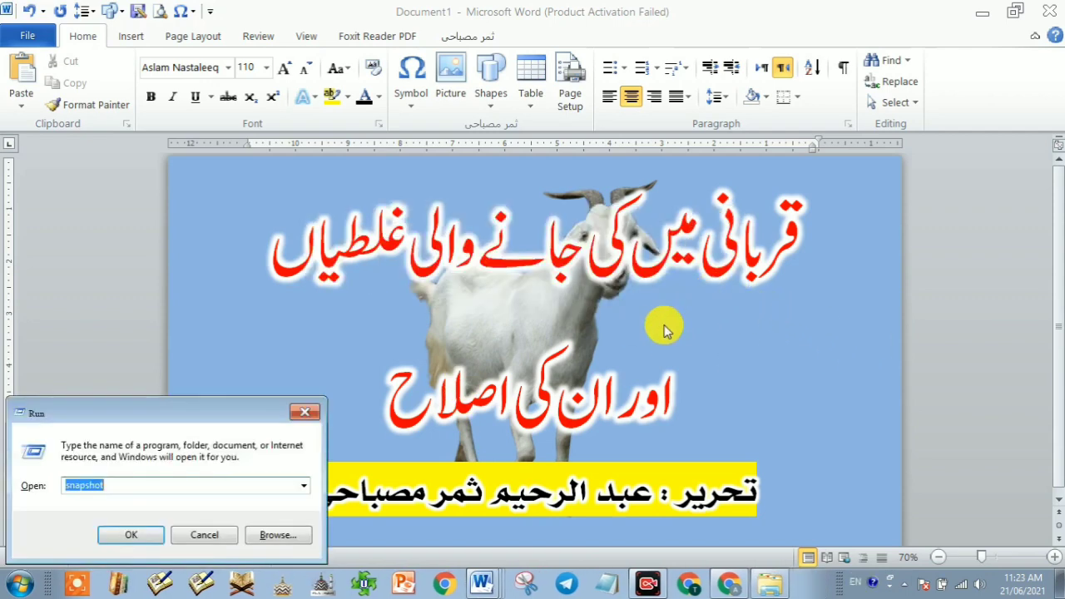
click(305, 412)
click(10, 588)
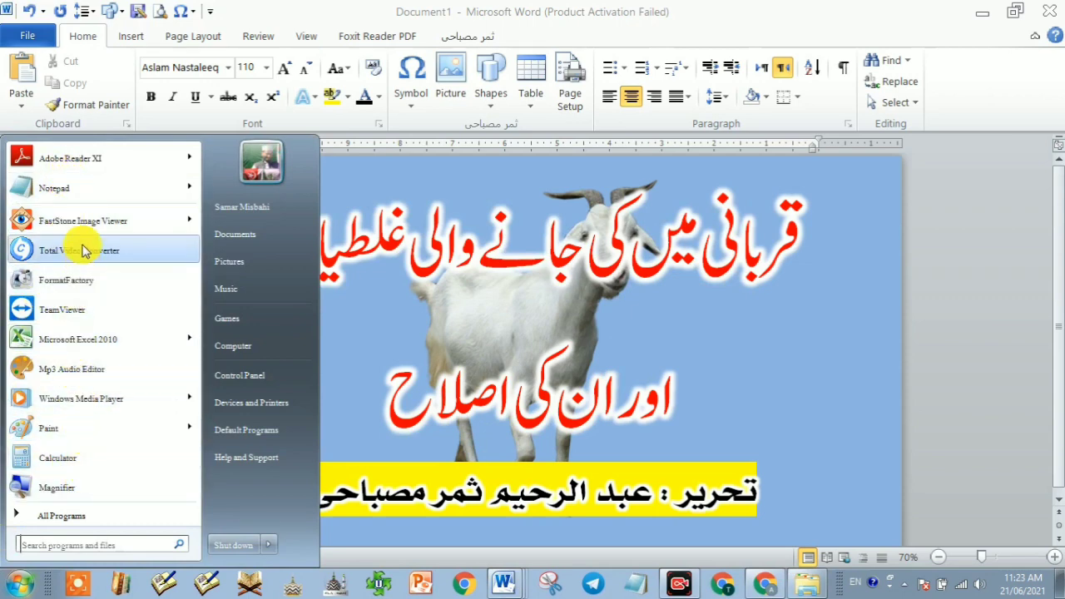
click(474, 373)
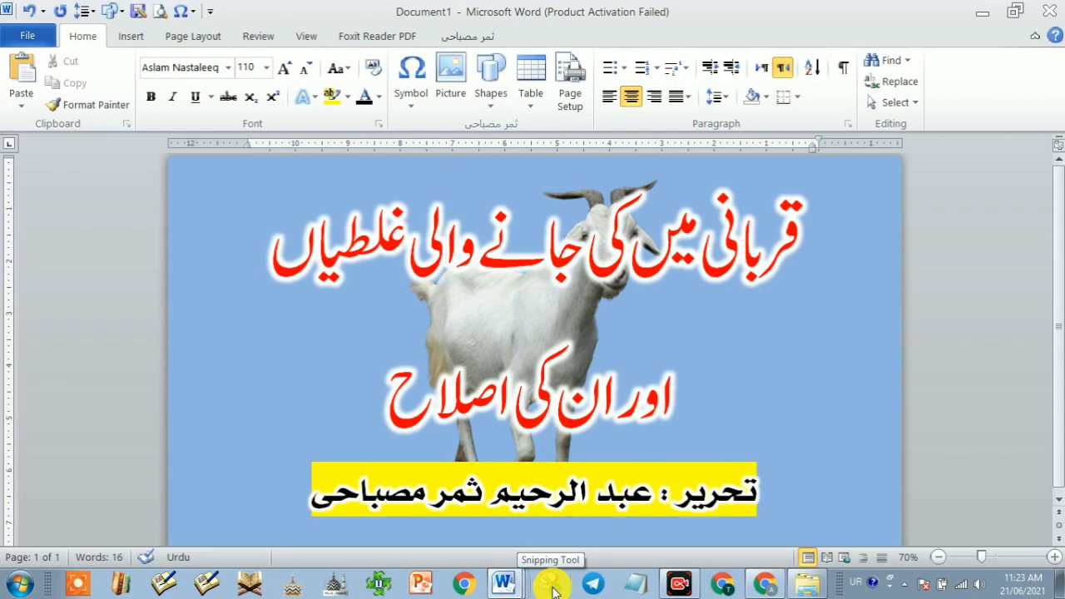
Search the installed Windows programs for snippin and launch the Snipping Tool.
click(20, 582)
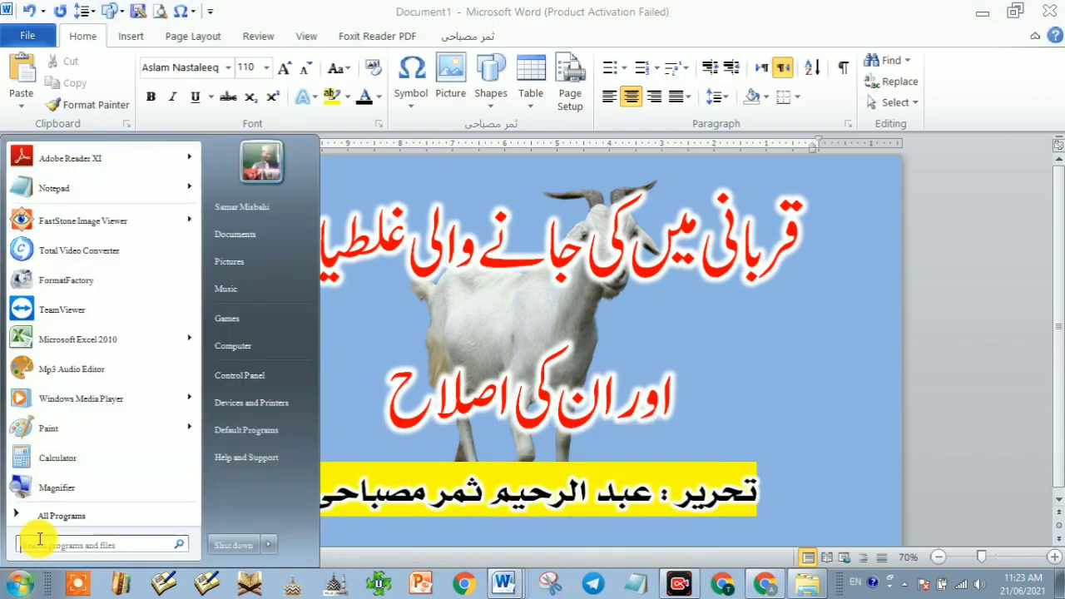
text(s)
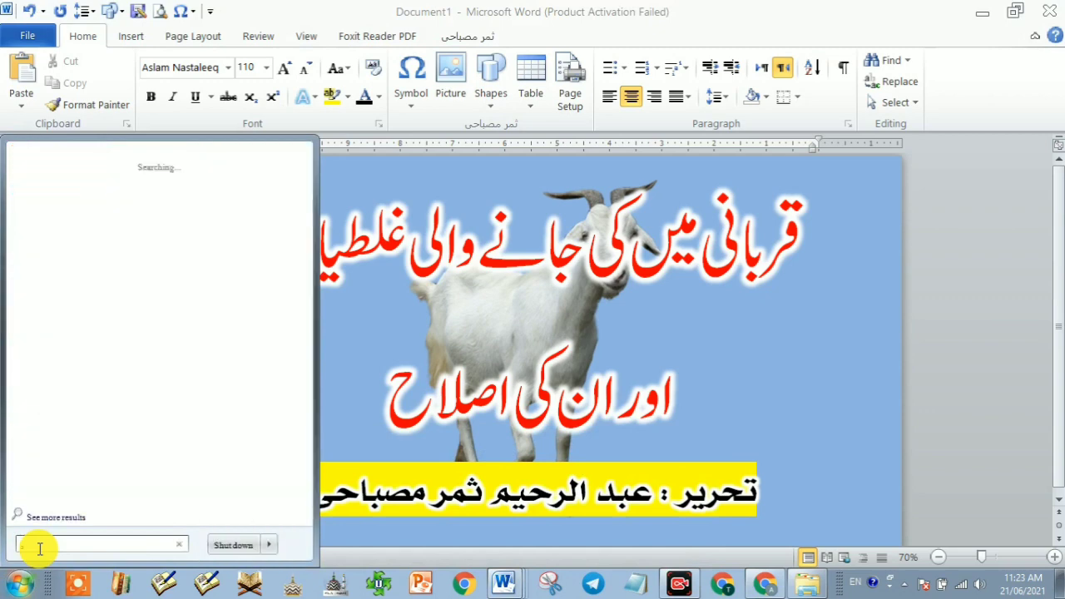
text(nip)
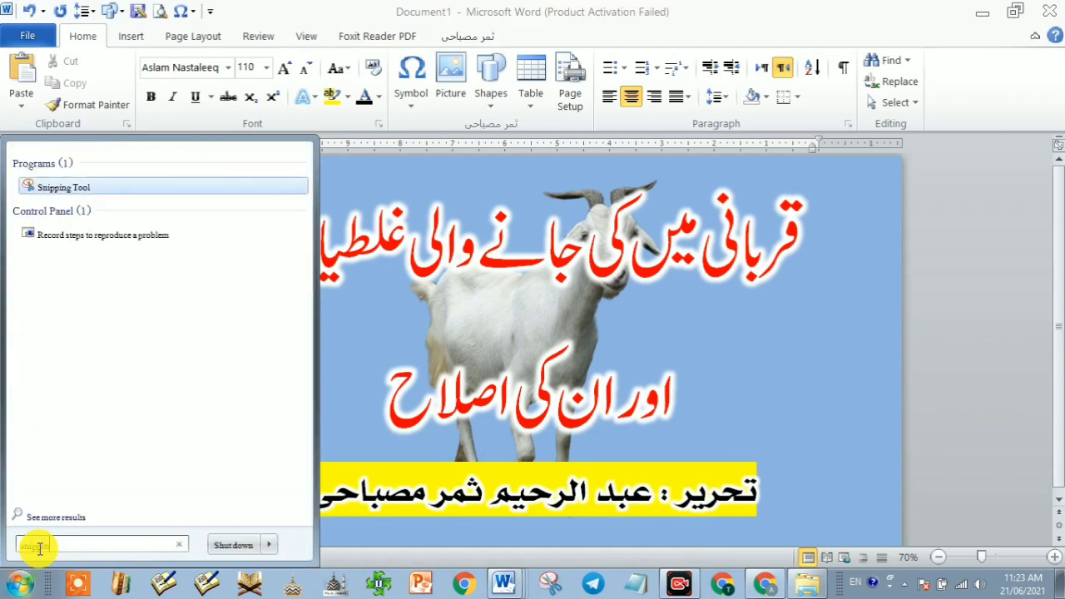
text(pin)
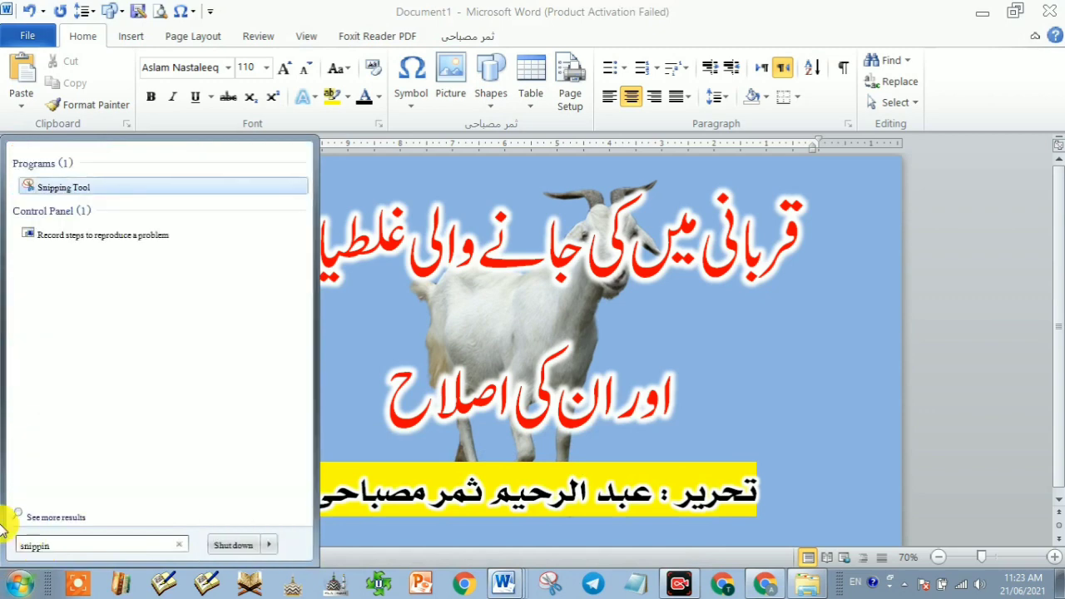
click(55, 184)
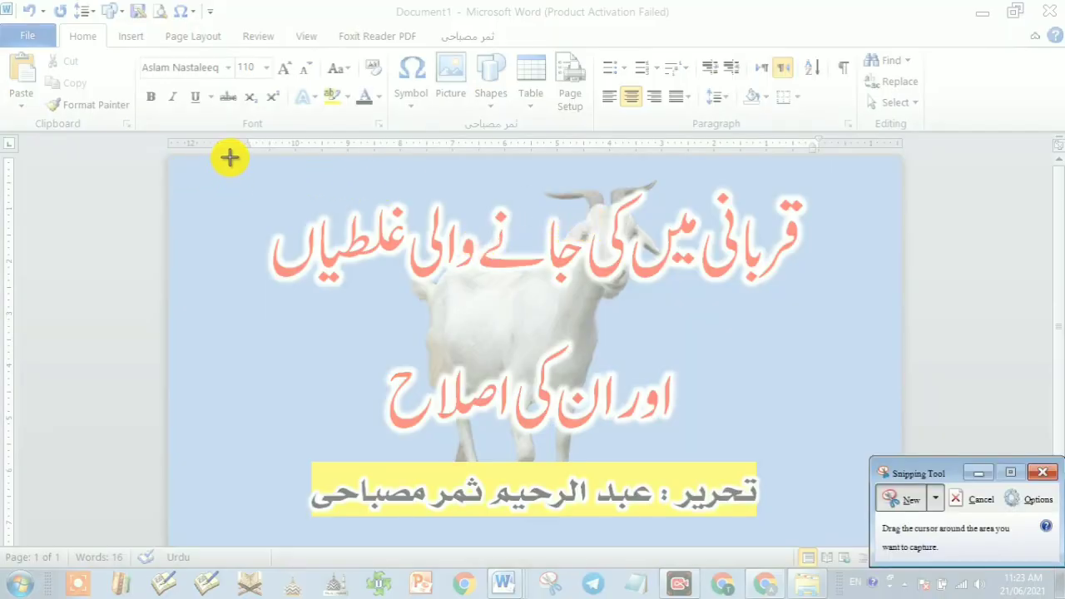
Capture the banner area of the Word page and save the snip to the Desktop as the PNG file Blog Photo.
drag(230, 158, 827, 546)
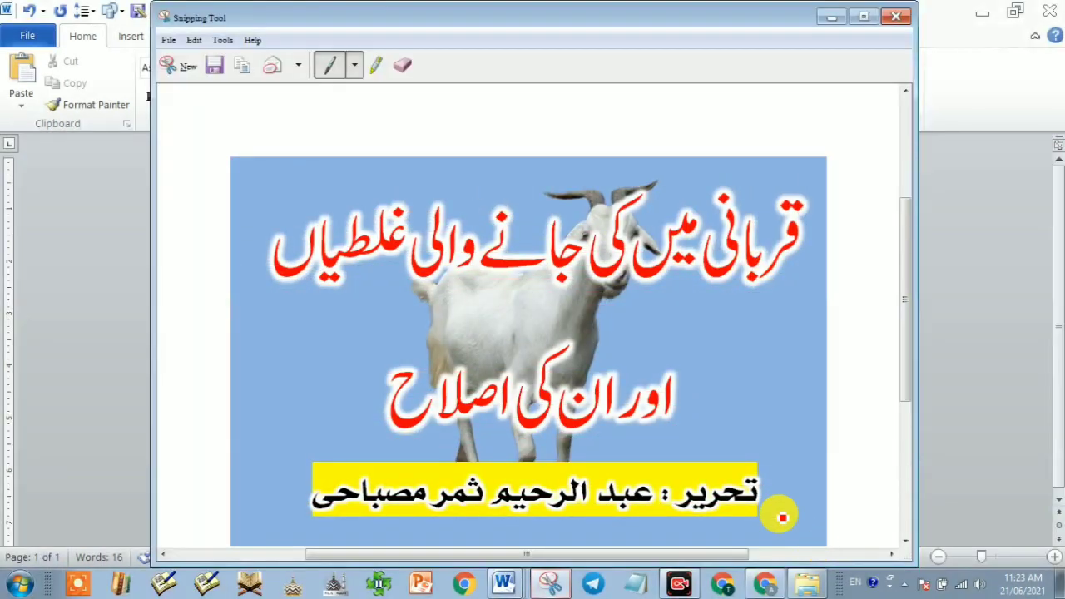
click(214, 66)
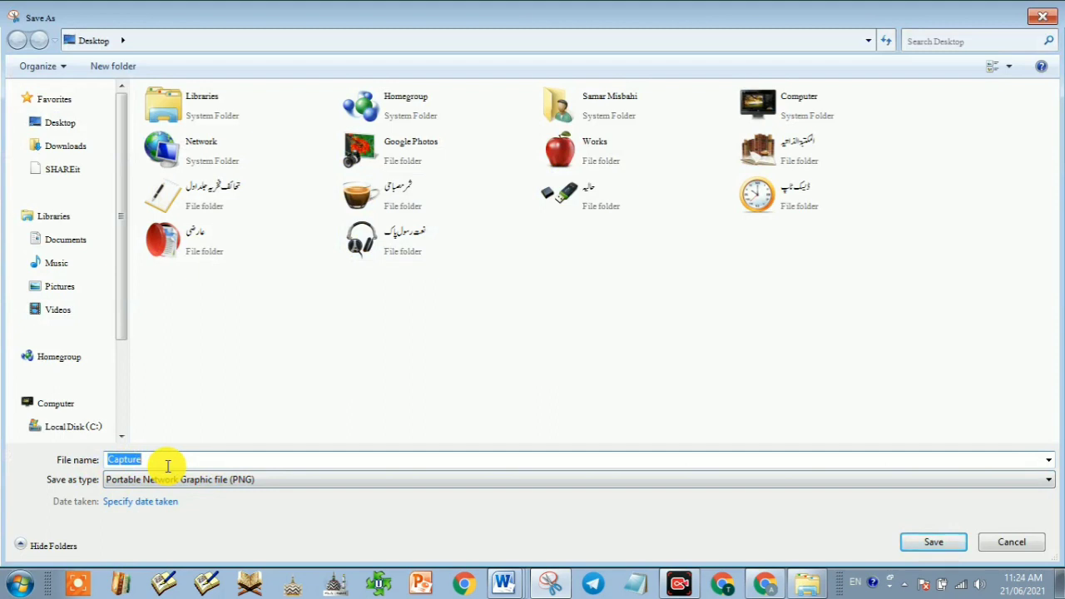
text(Blog Photo)
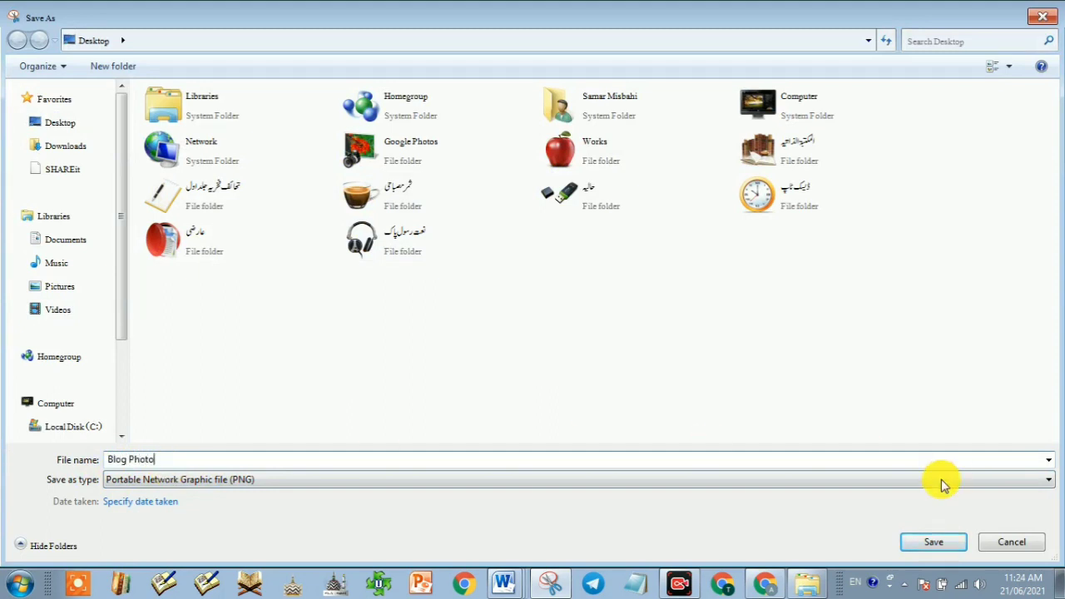
click(937, 544)
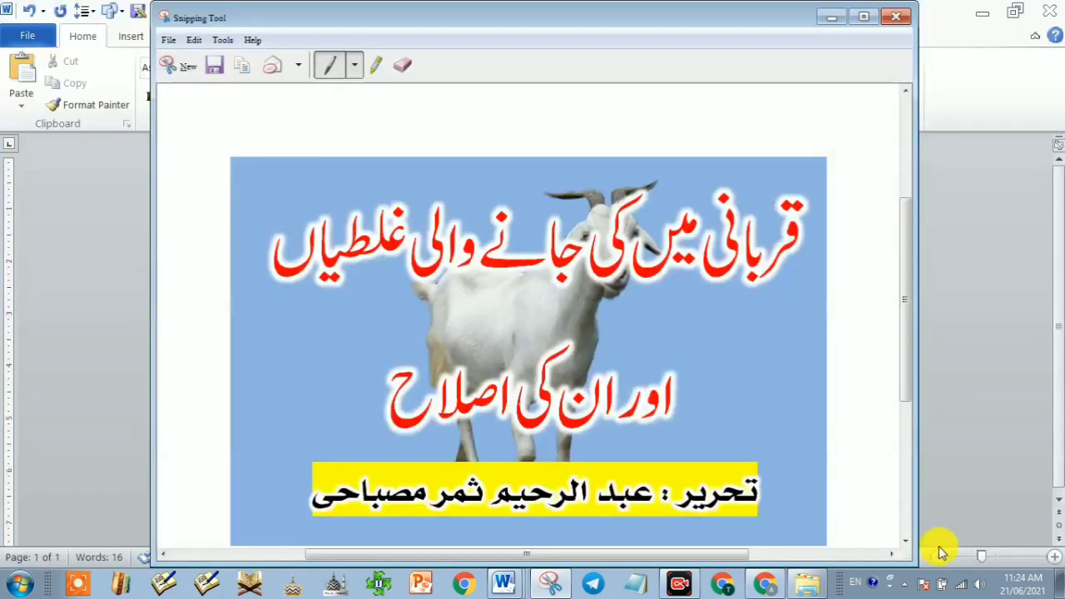
click(895, 17)
Minimize the open windows and view the saved Blog Photo image from the desktop, closing the viewer when done.
click(986, 12)
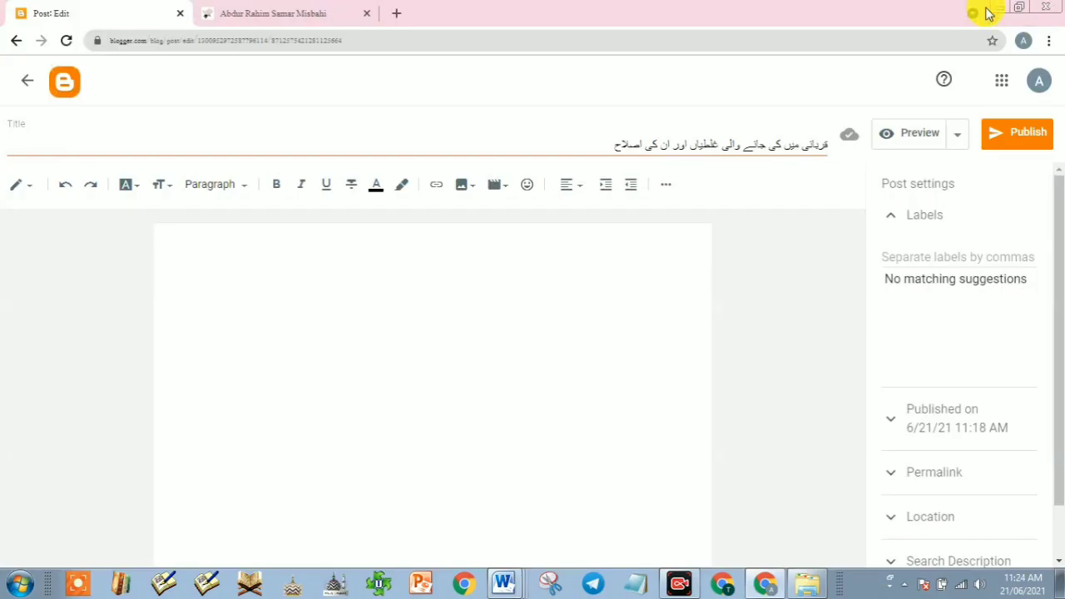
click(986, 9)
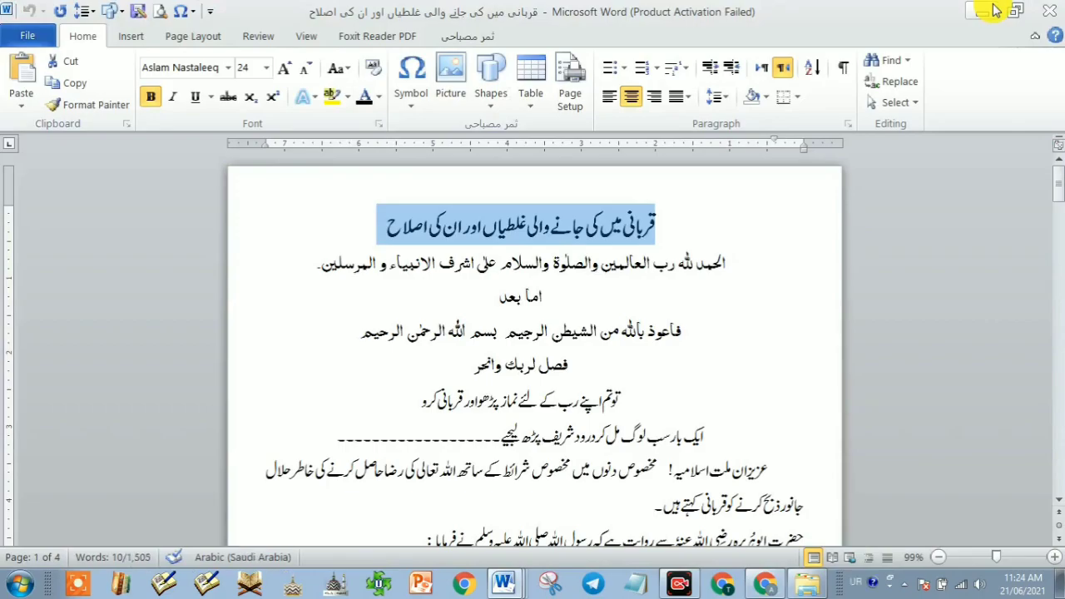
click(990, 9)
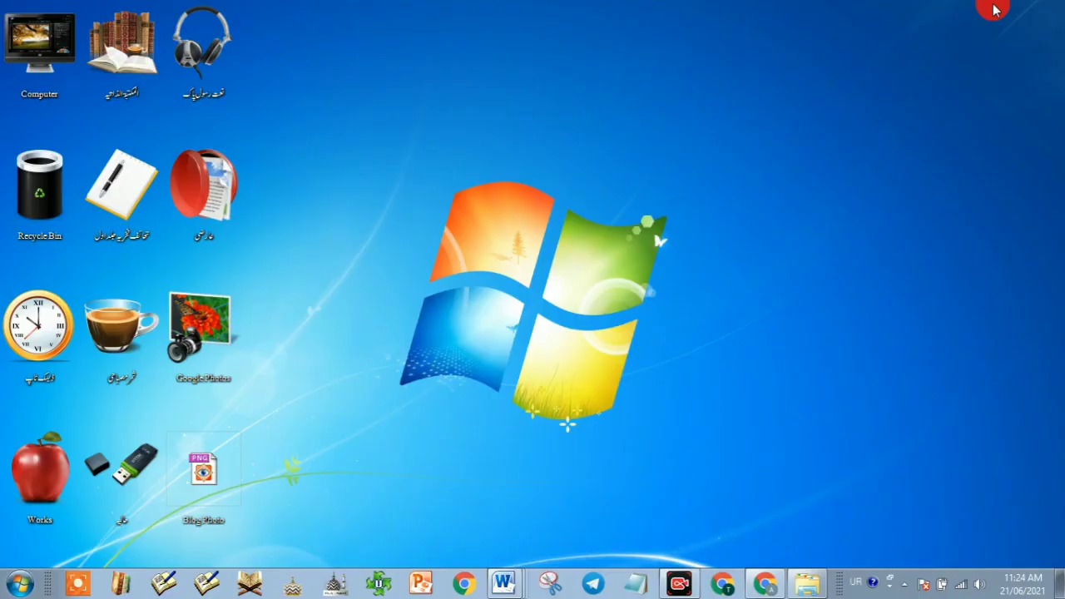
click(230, 467)
double_click(229, 467)
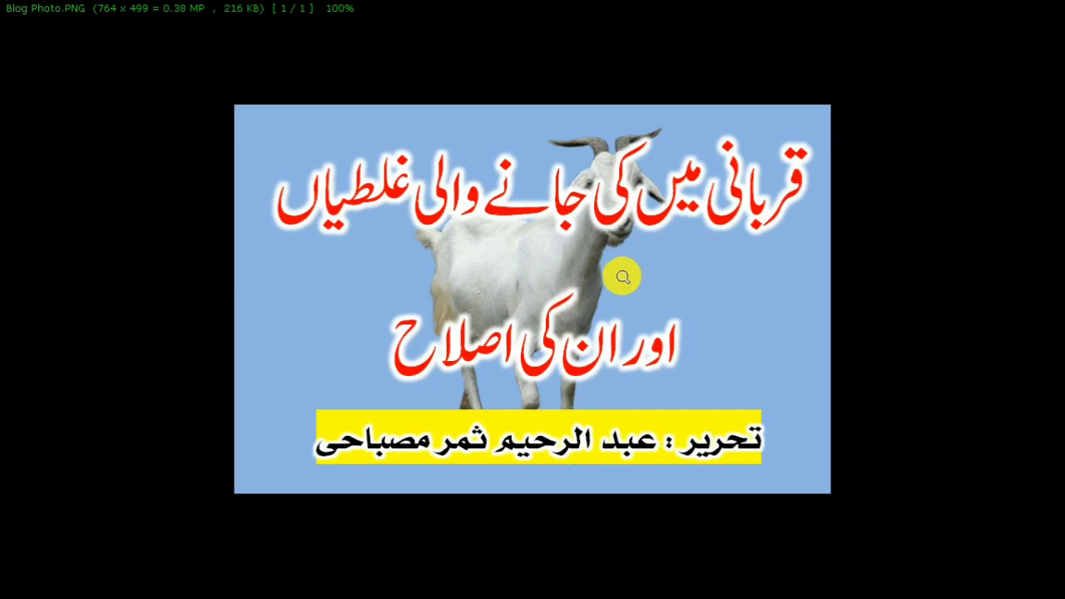
click(1058, 5)
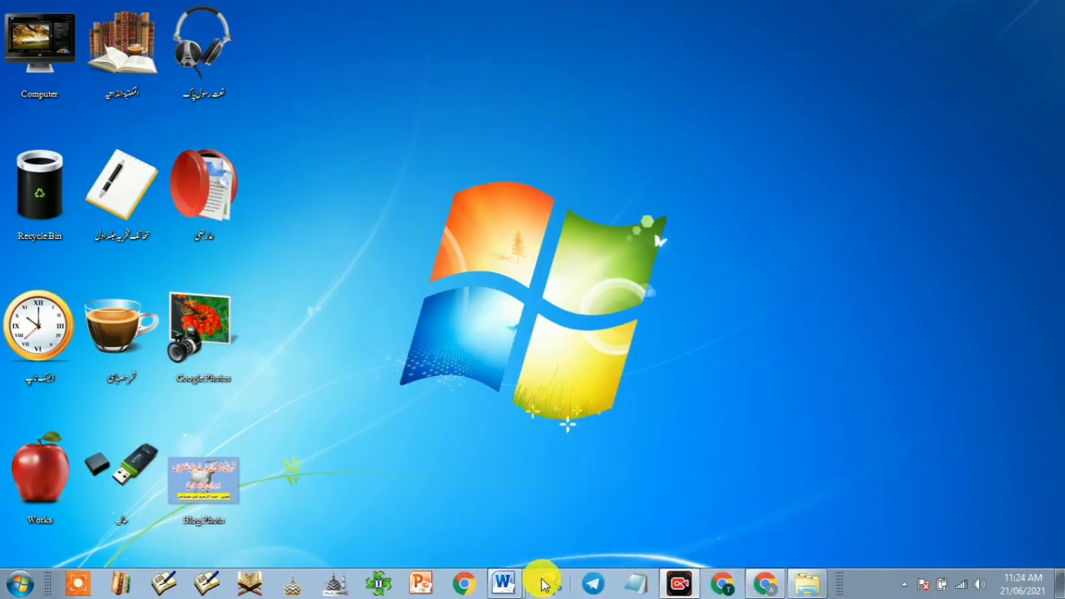
mouse_move(505, 574)
click(499, 550)
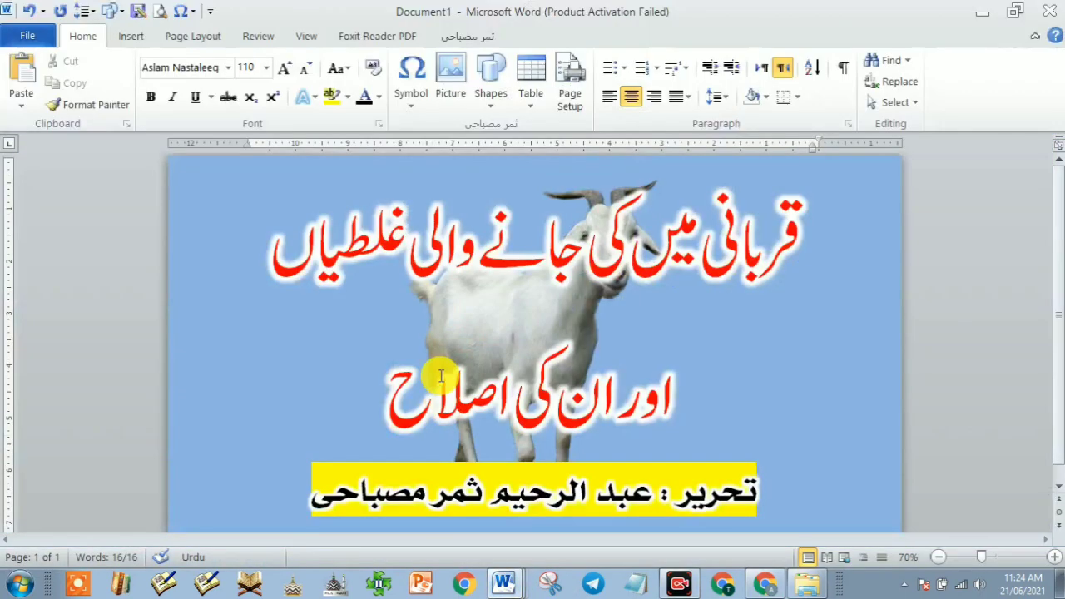
click(429, 317)
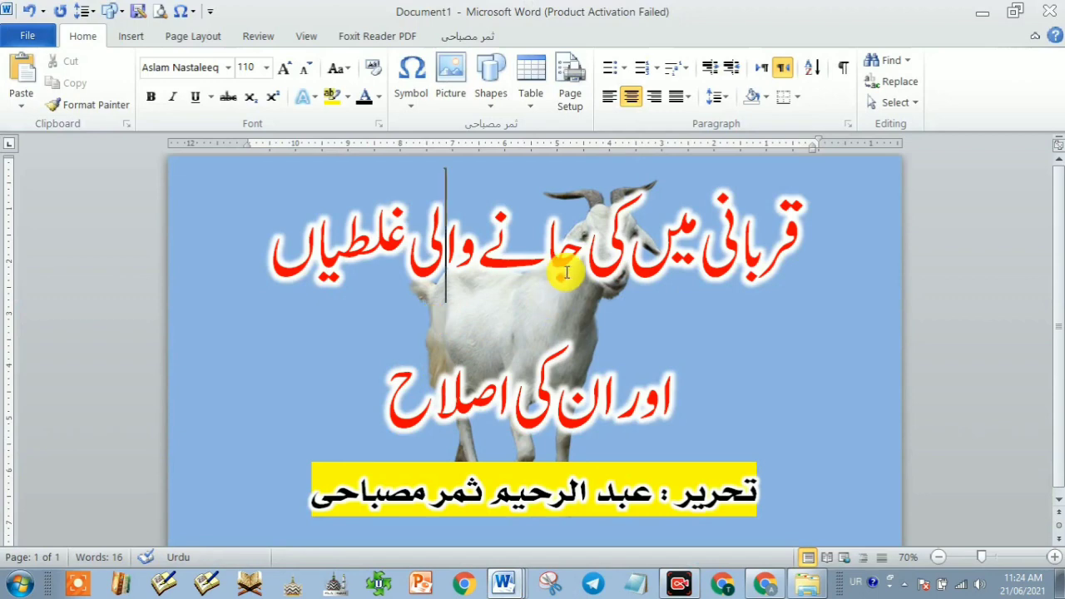
click(982, 12)
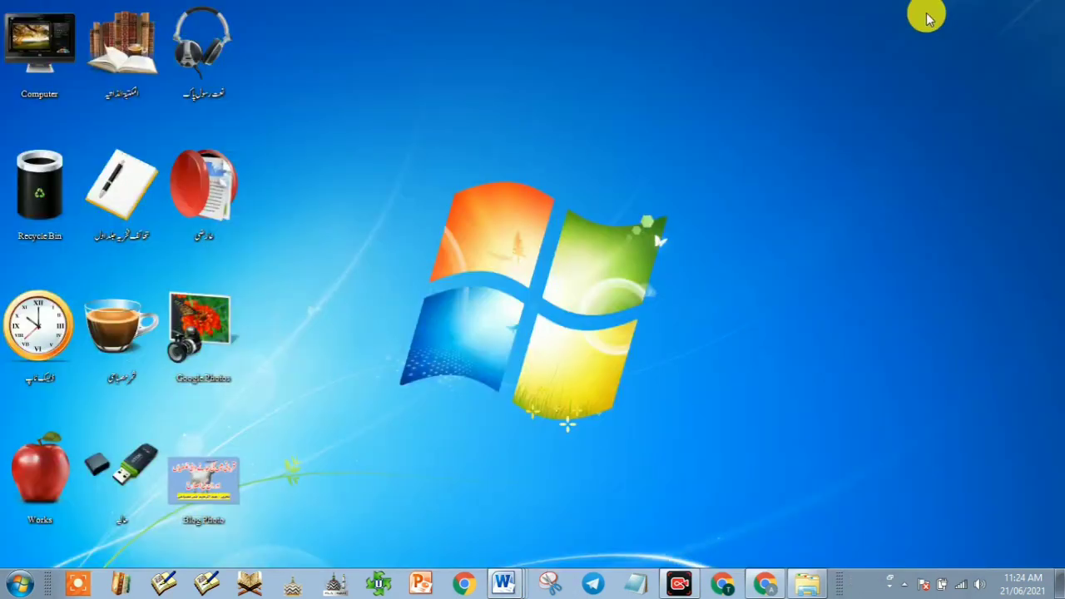
Switch to the Blogger post and insert the Blog Photo image from the Desktop into the post body.
click(757, 582)
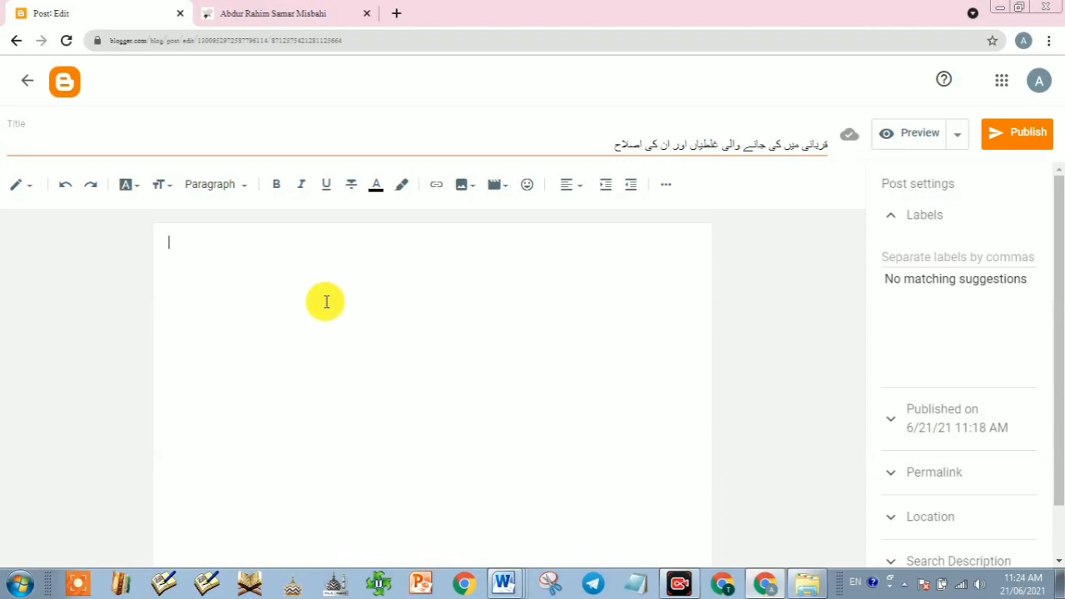
click(463, 191)
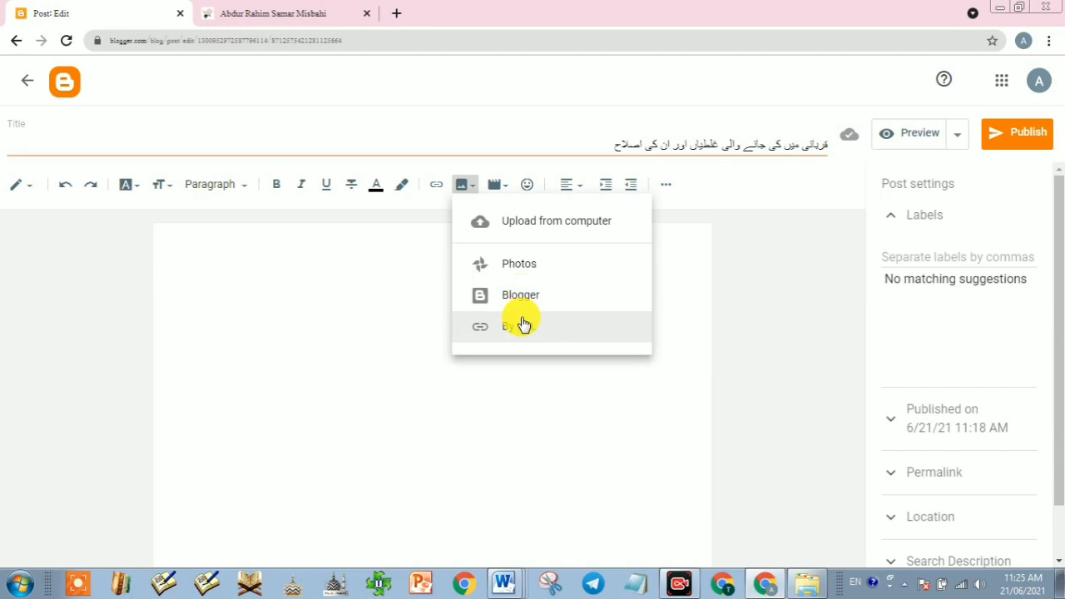
click(558, 224)
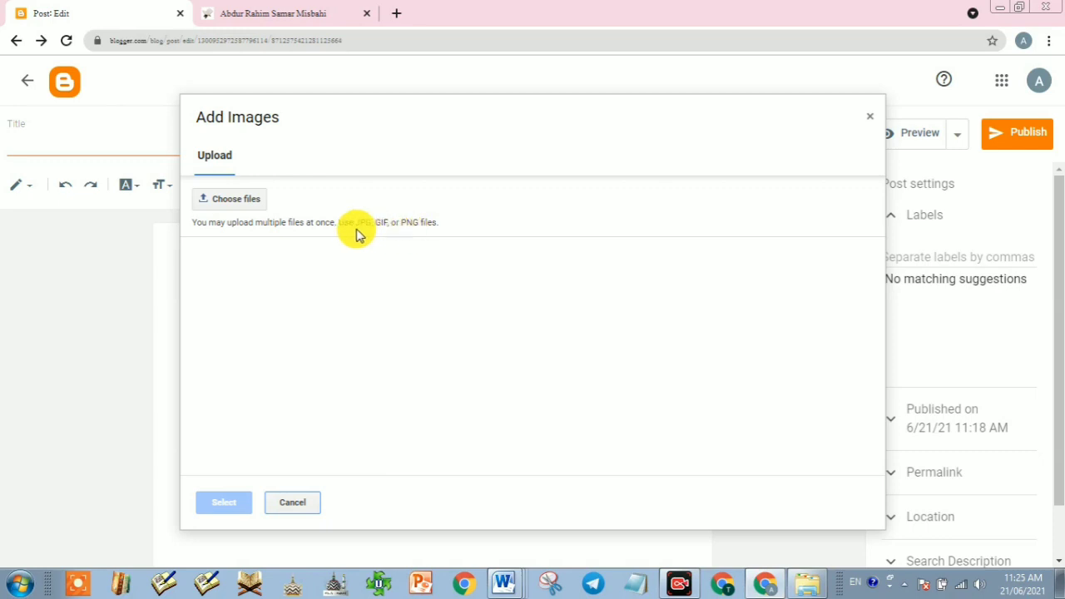
click(251, 201)
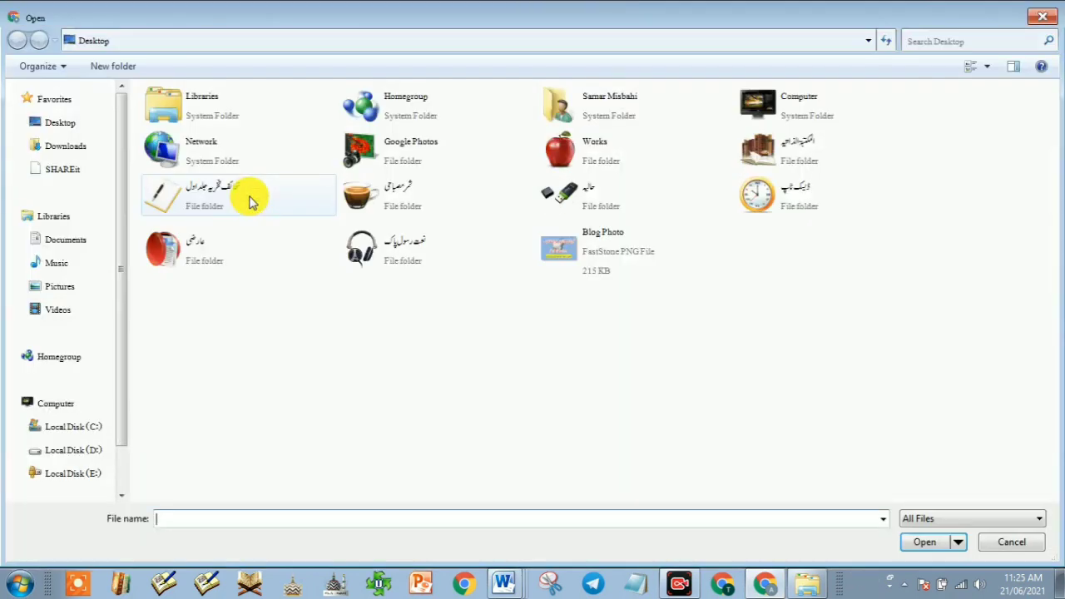
click(583, 254)
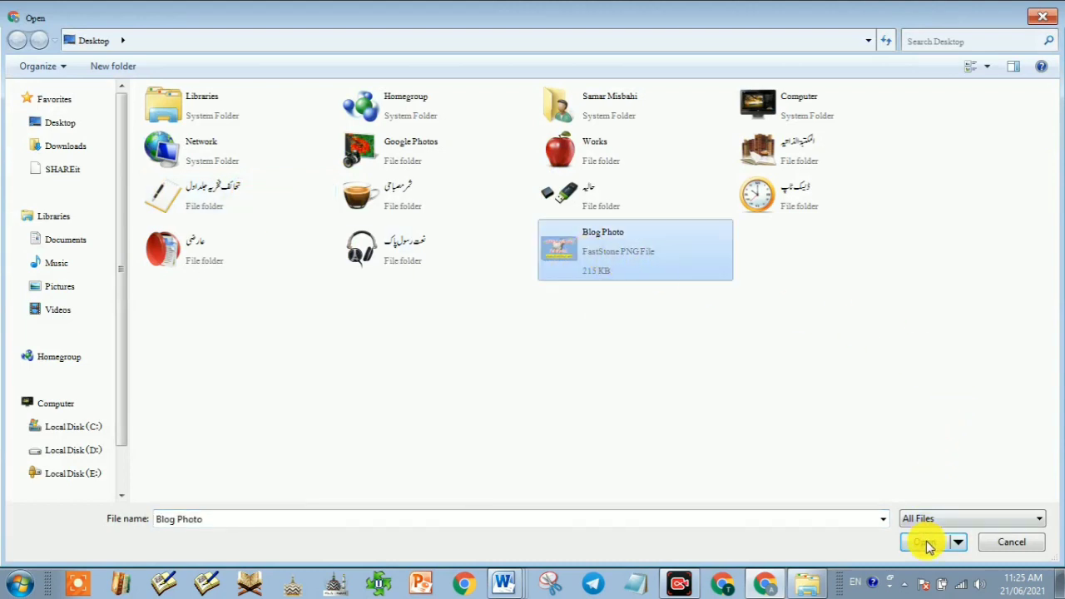
click(929, 544)
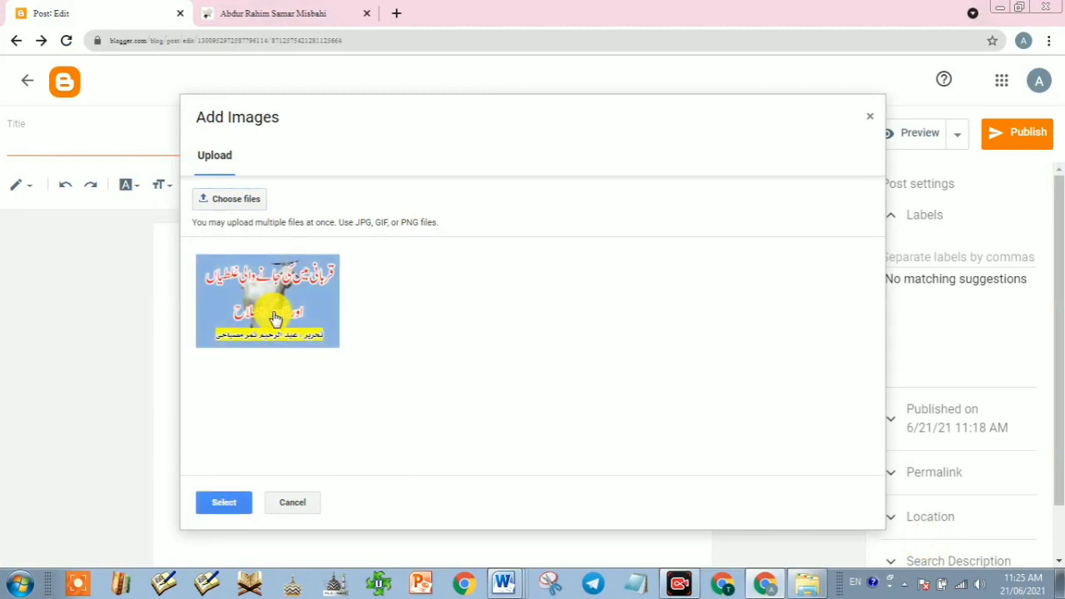
click(223, 504)
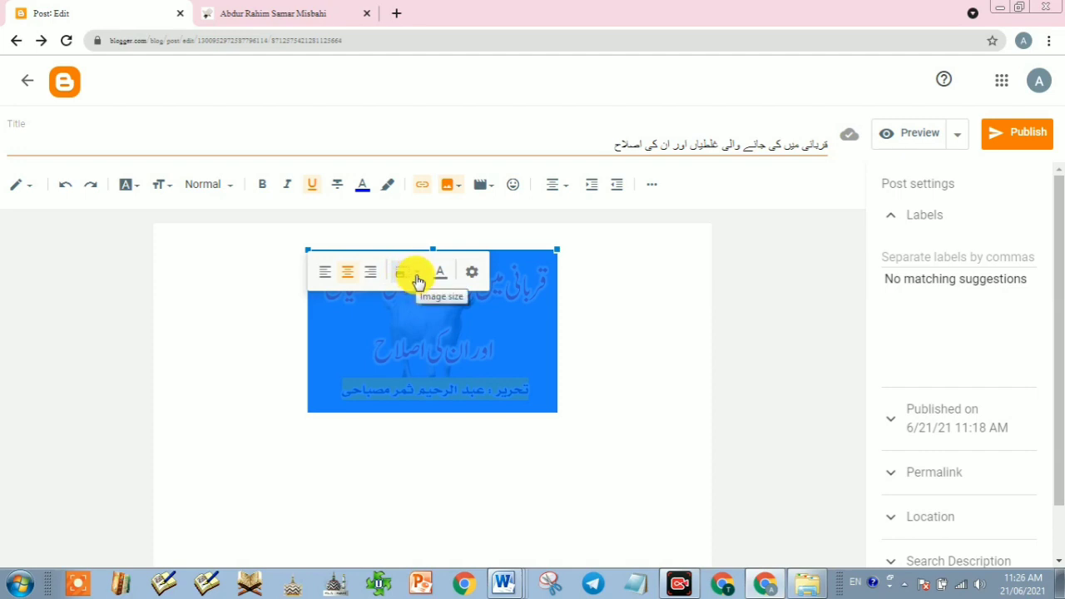
Set the inserted banner image's size to Large and place the cursor on the empty line below it.
click(419, 281)
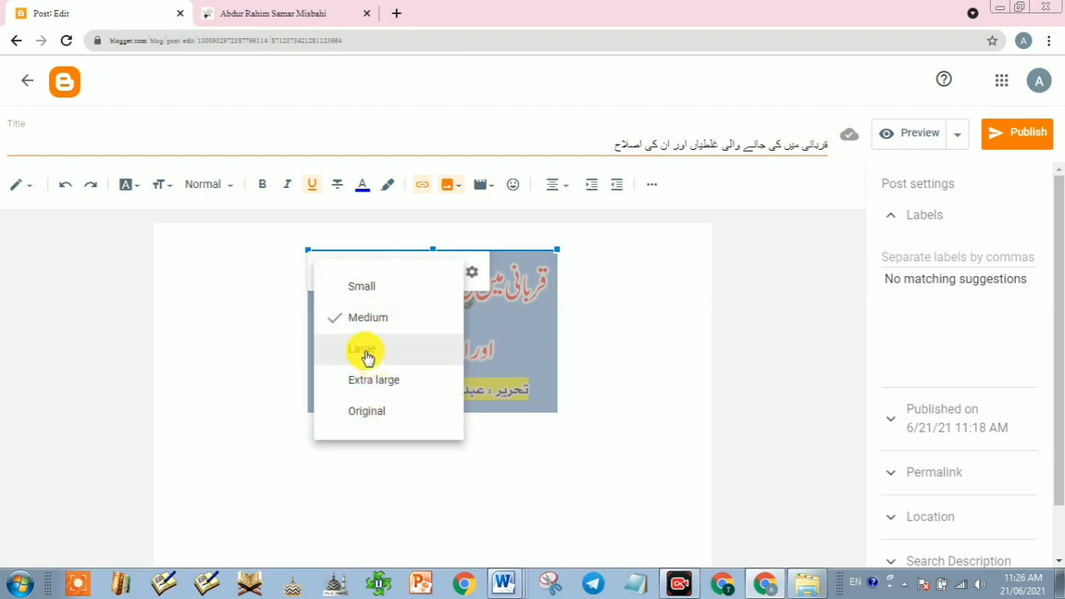
click(367, 356)
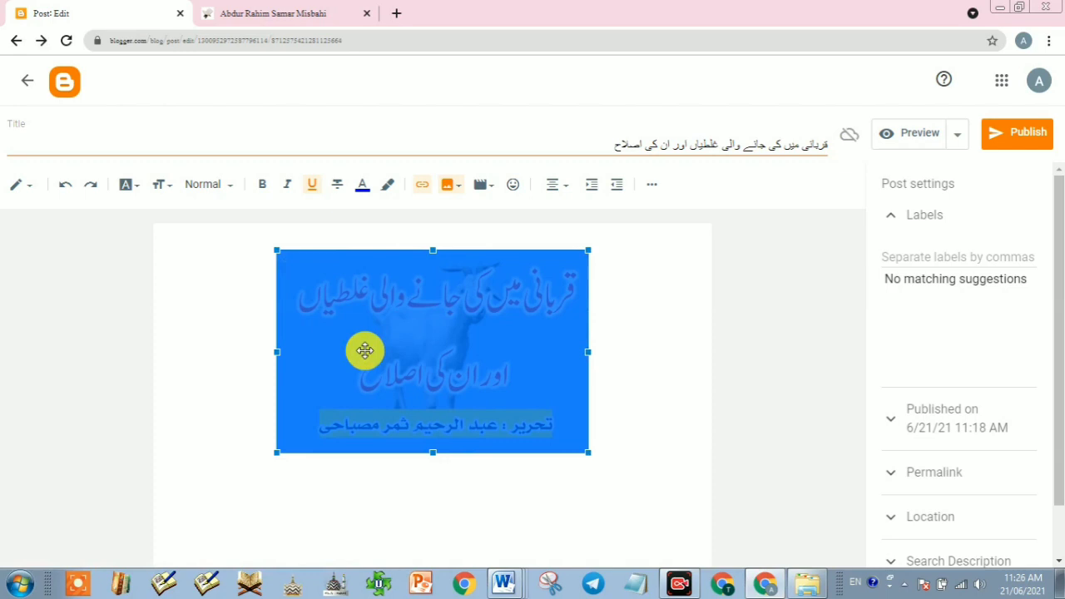
click(441, 474)
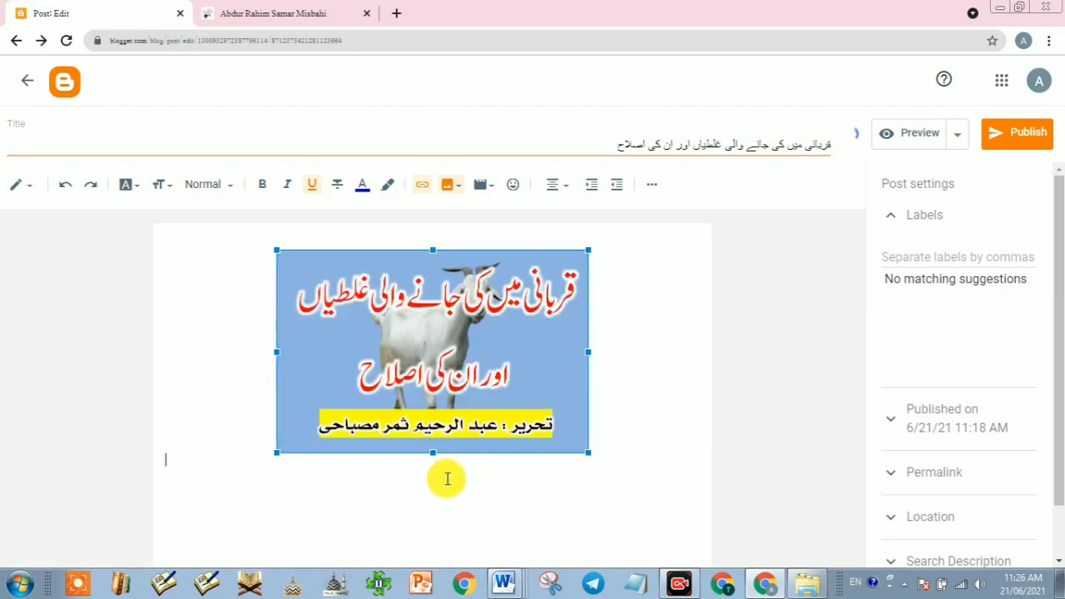
click(400, 483)
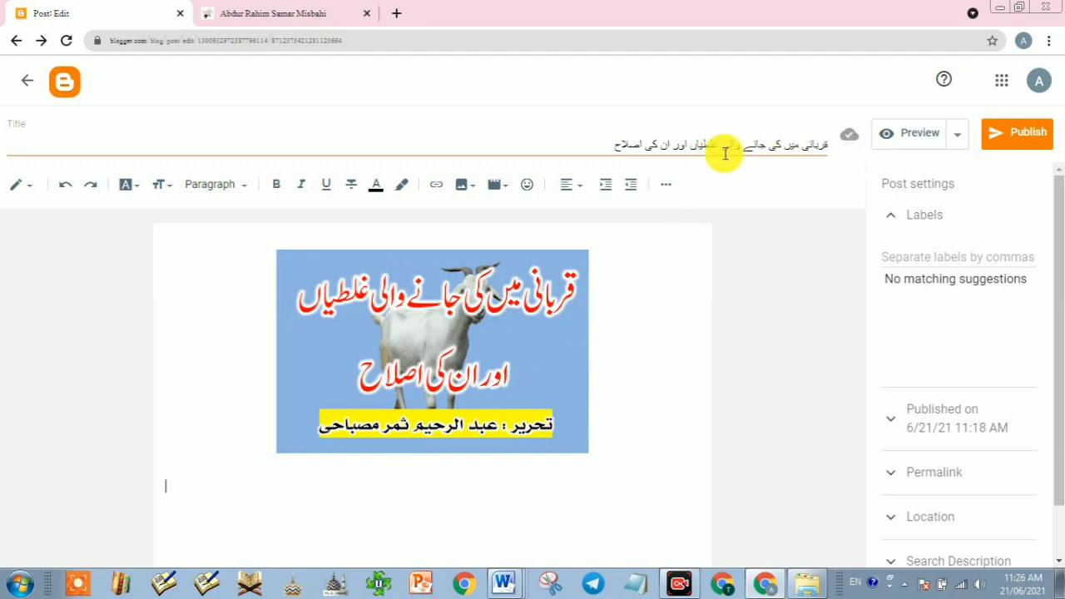
Insert the heading "قربانی میں کی جانے والی غلطیاں اور ان کی اصلاح" from the Word article below the banner image.
mouse_move(506, 571)
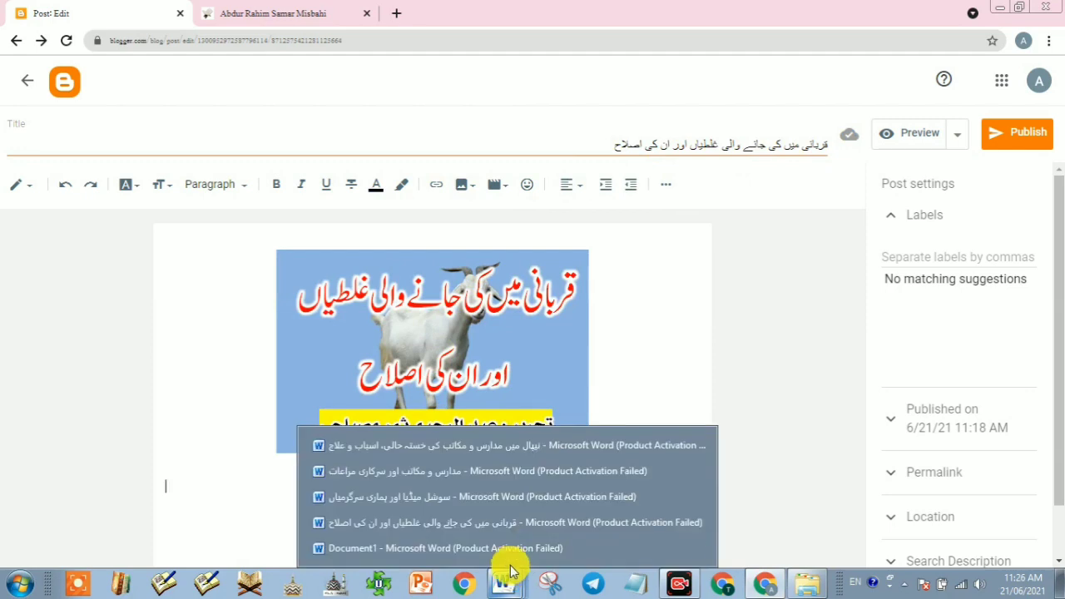
click(503, 525)
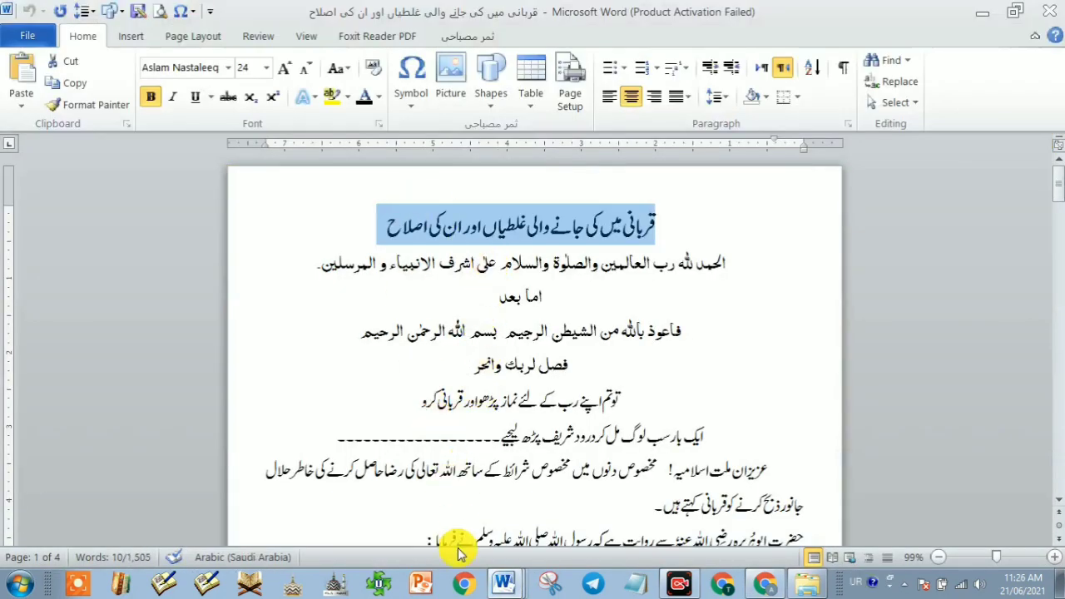
click(767, 583)
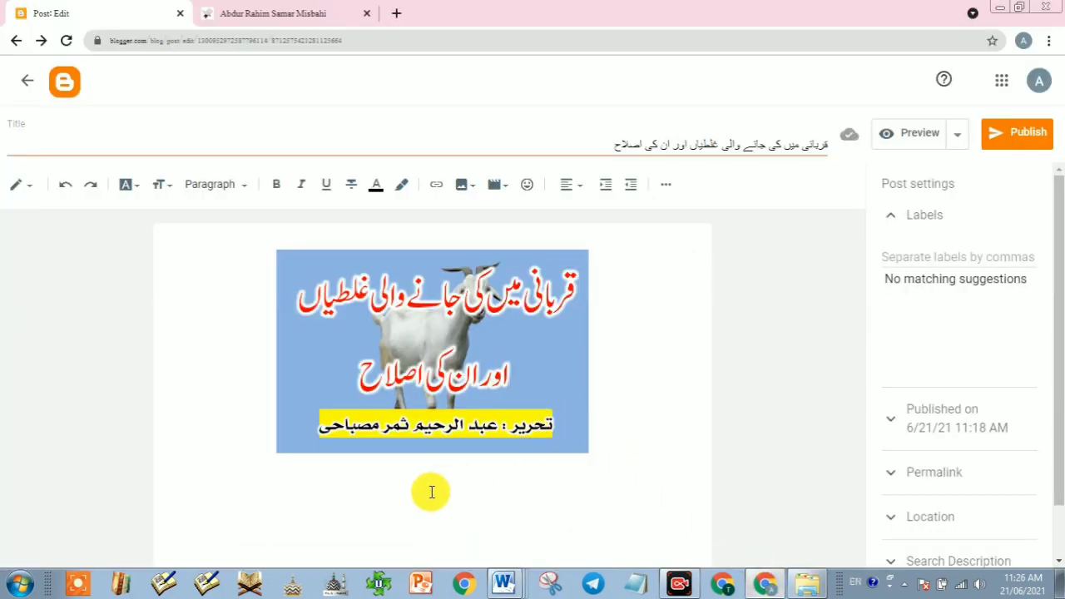
text(قربانی میں کی جانے والی غلطیاں اور ان کی اصلاح)
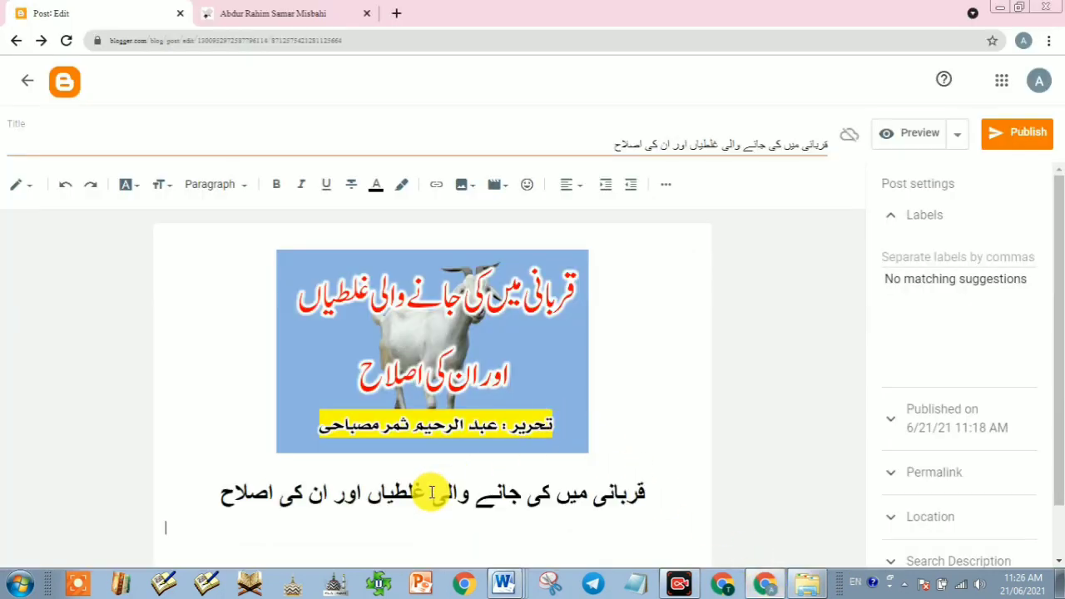
triple_click(500, 497)
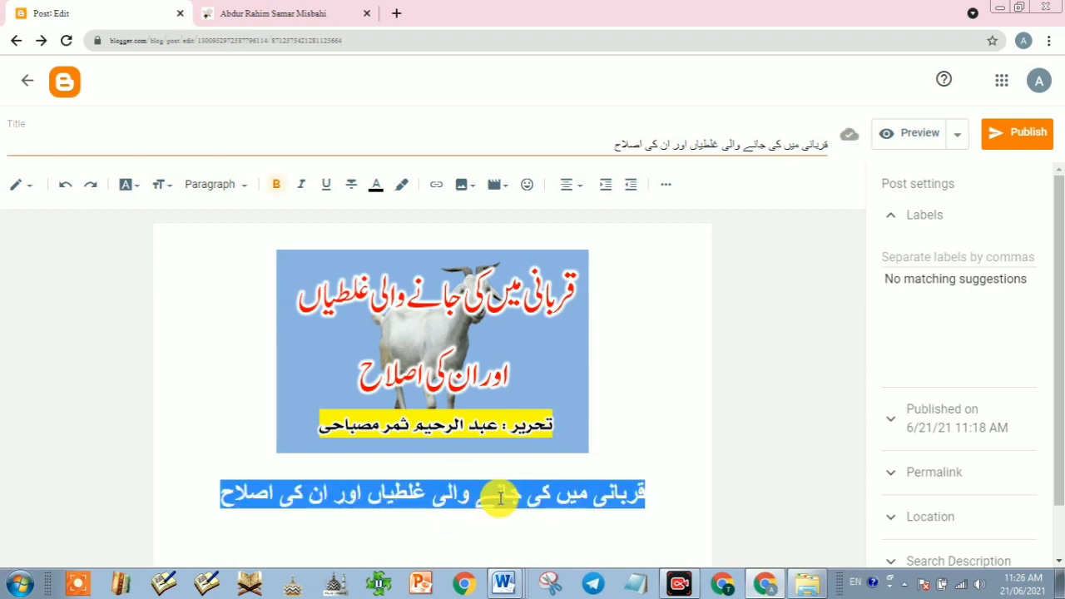
click(500, 497)
triple_click(452, 495)
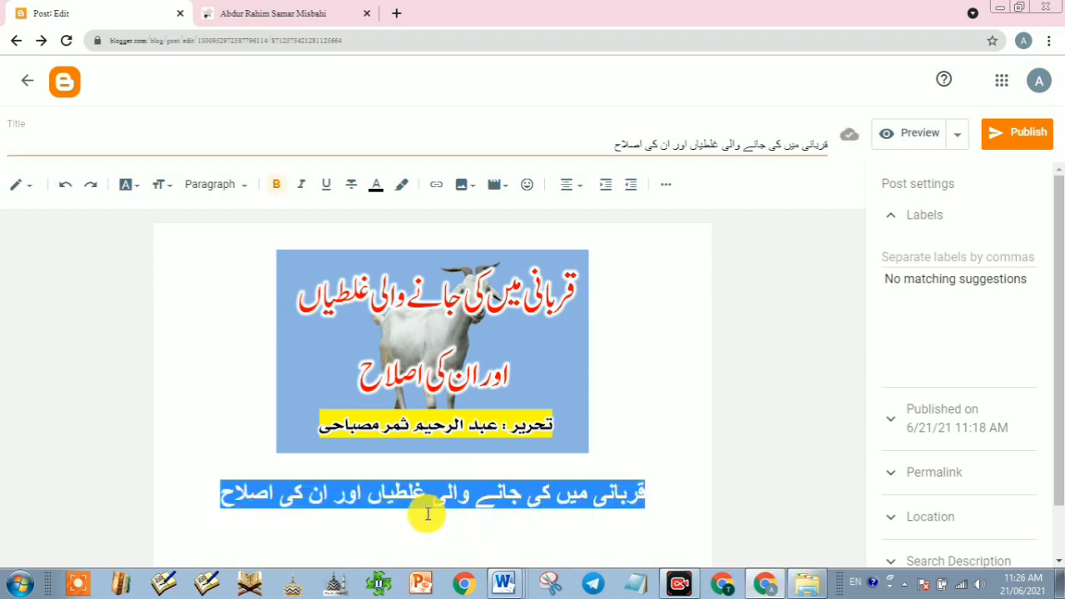
click(425, 523)
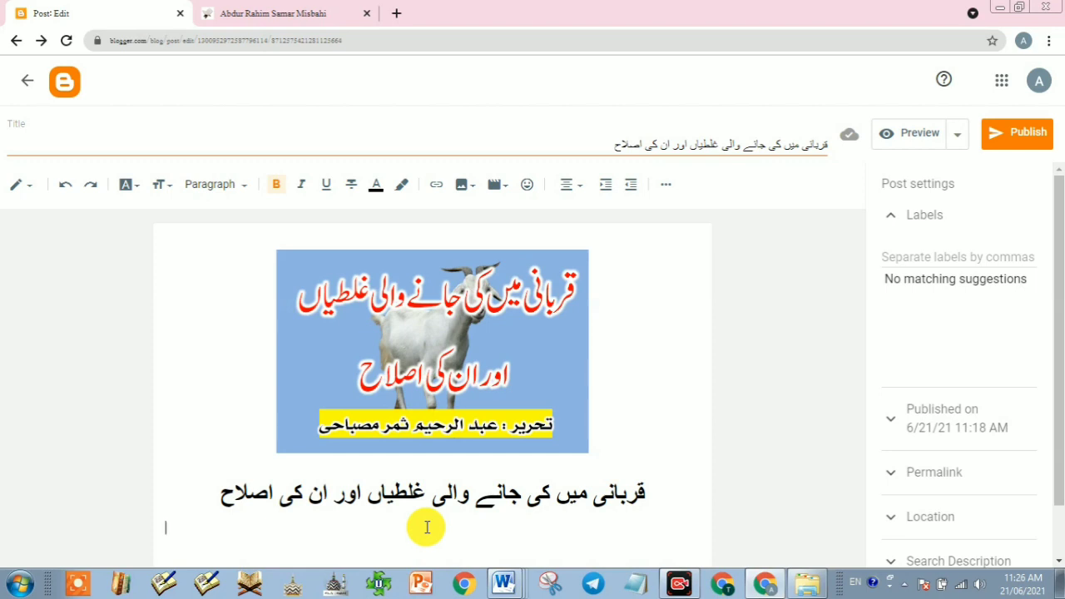
Copy the full article text from the line below the title to the end of the Word document.
click(496, 583)
click(496, 523)
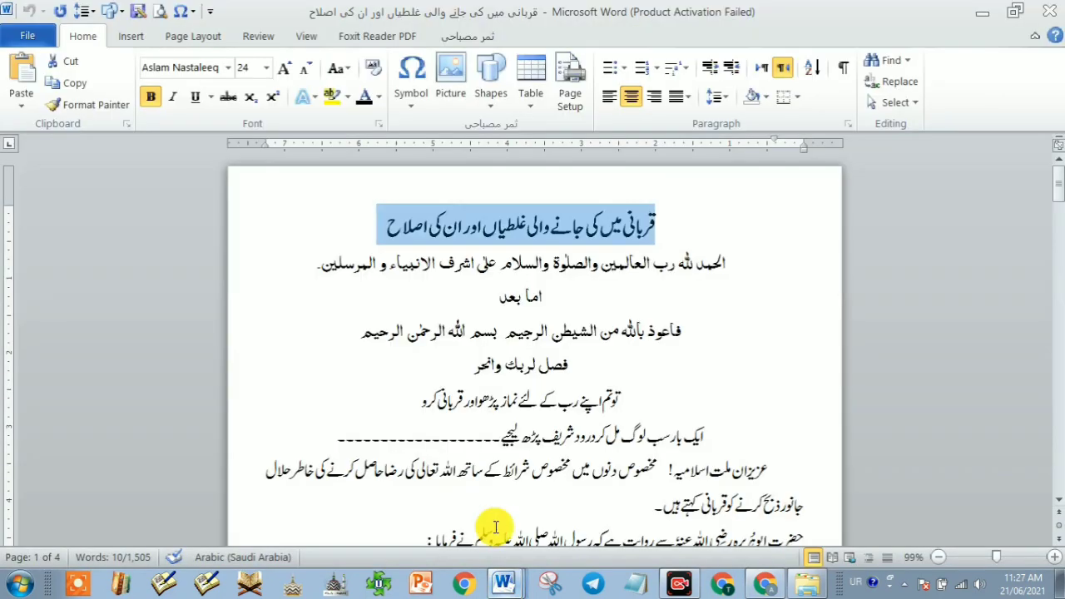
click(681, 288)
drag(730, 262, 397, 172)
scroll(624, 305, up, 5)
right_click(577, 236)
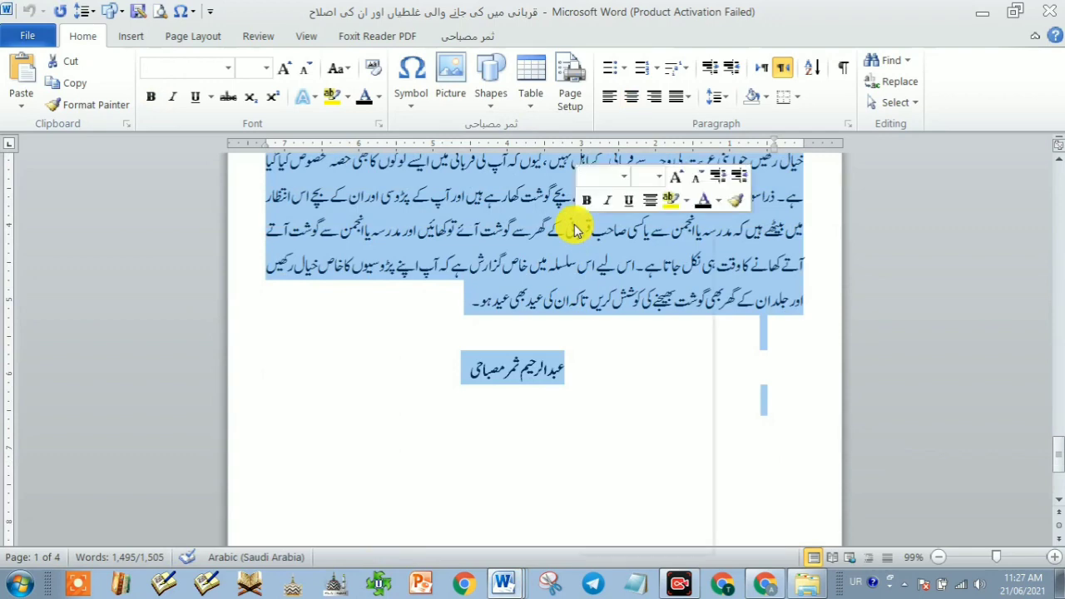
click(608, 258)
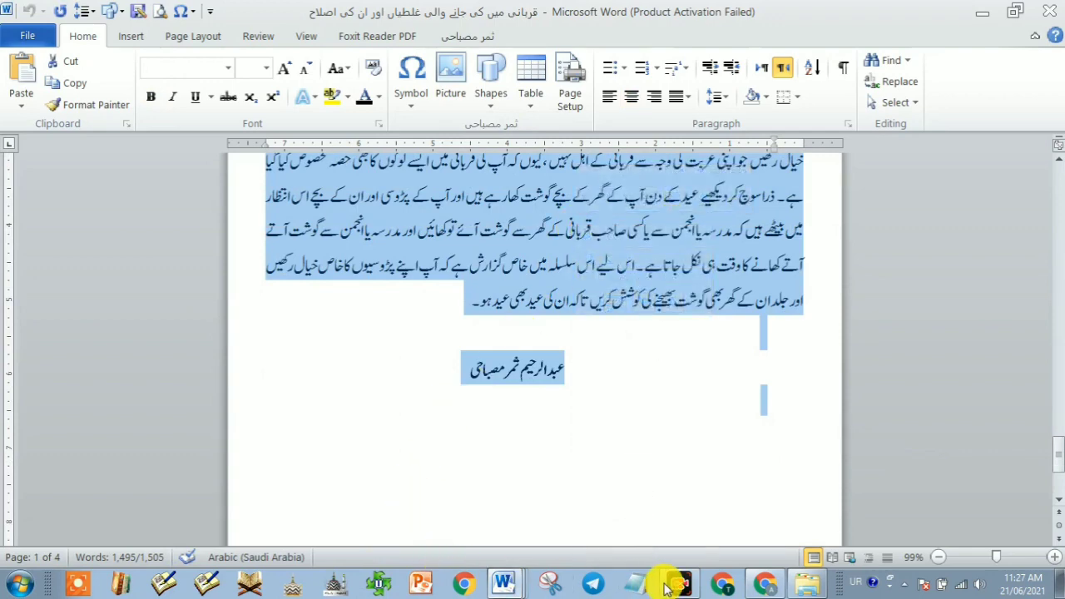
Switch to the Blogger post and paste the copied article text on the empty line below the heading.
click(762, 583)
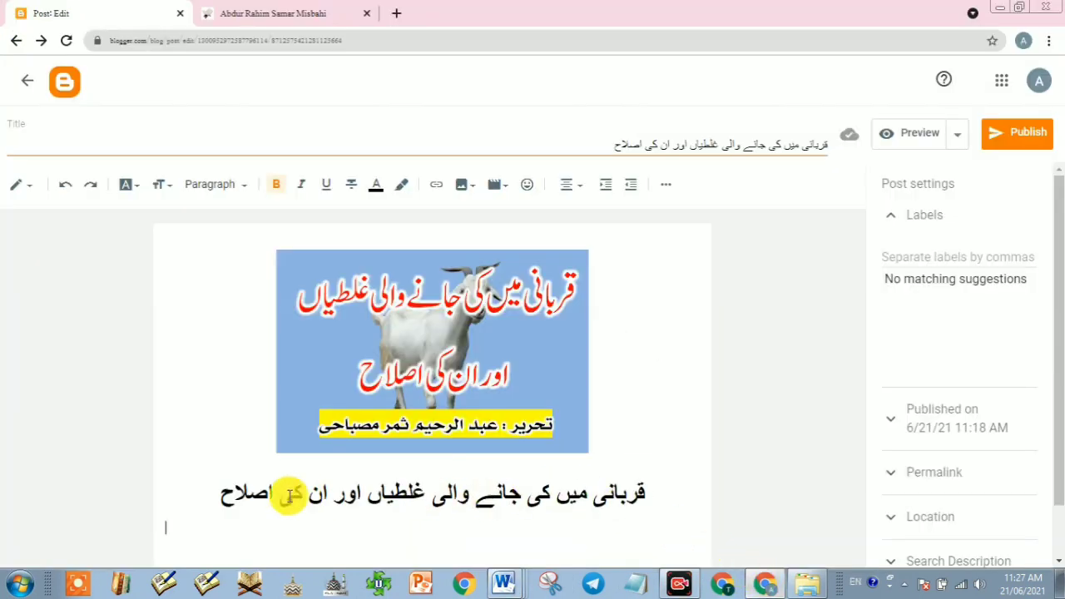
click(258, 518)
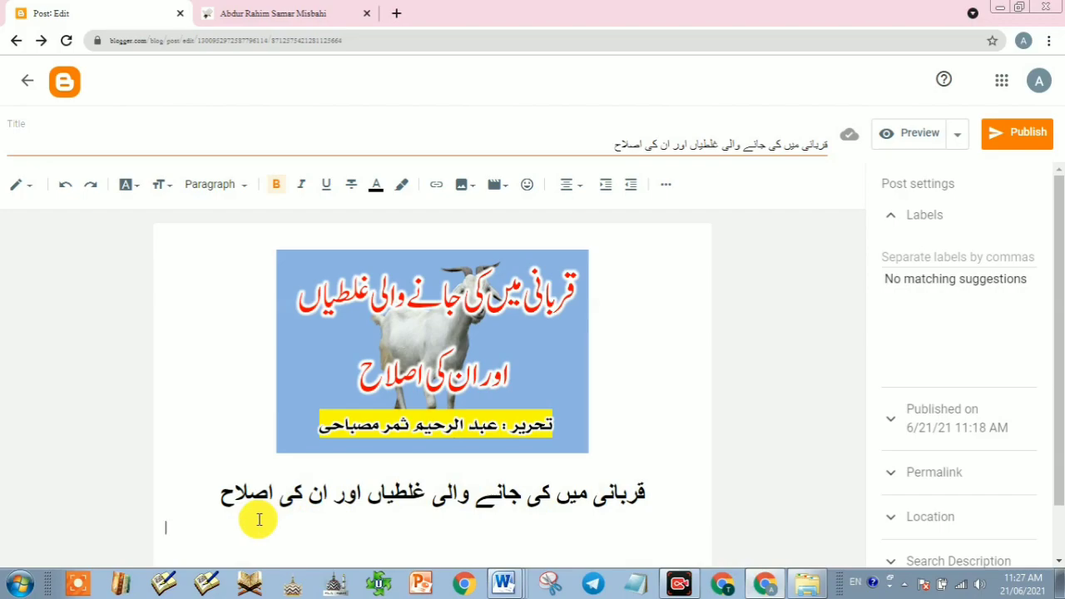
key(ctrl+v)
scroll(422, 433, up, 10)
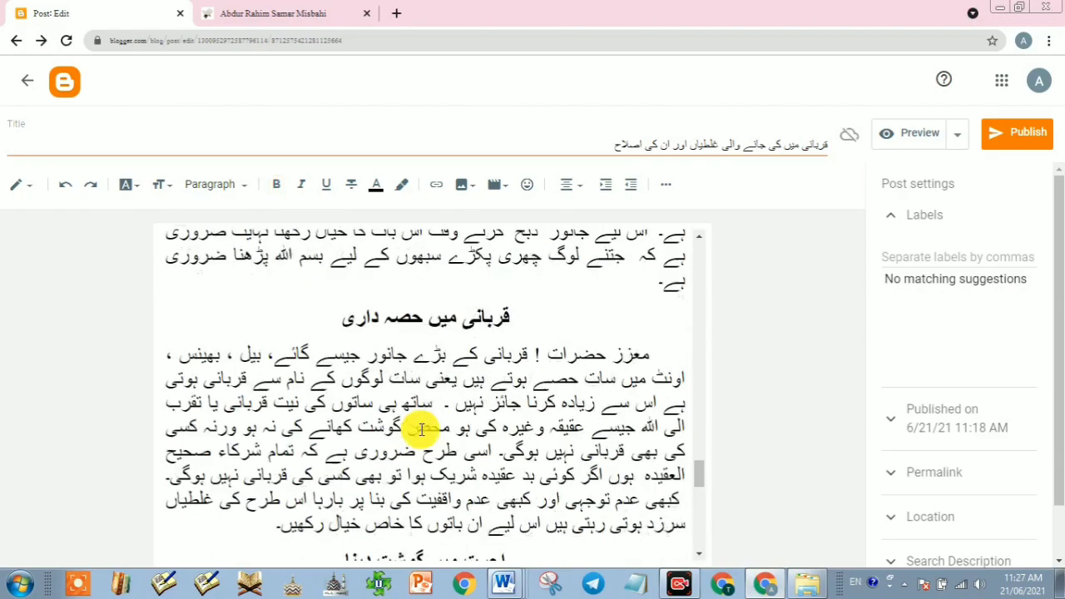
scroll(422, 430, up, 15)
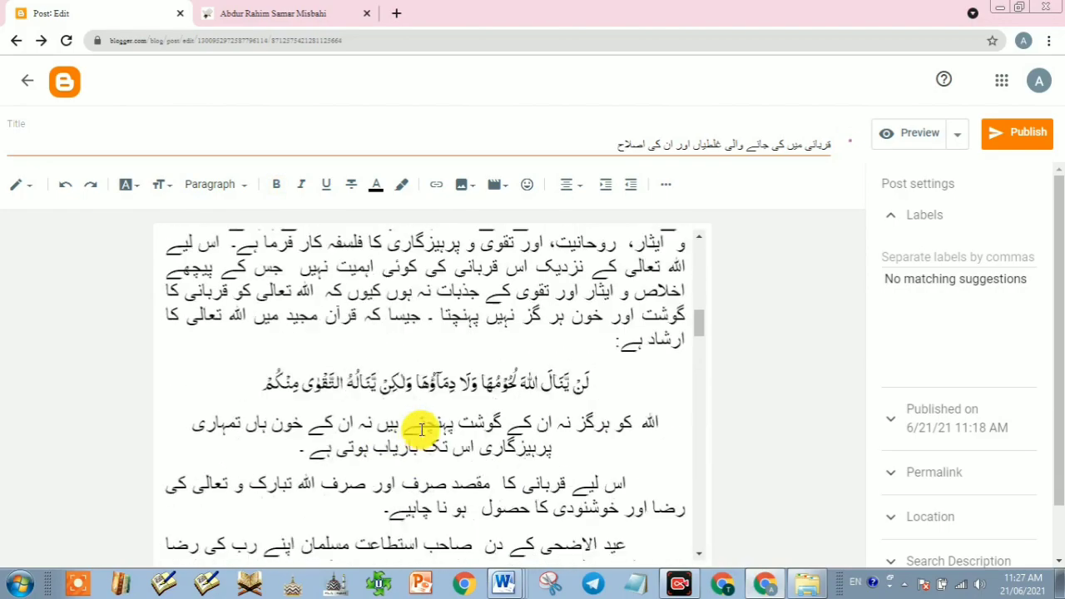
scroll(422, 430, up, 2)
scroll(422, 429, down, 6)
scroll(422, 430, up, 6)
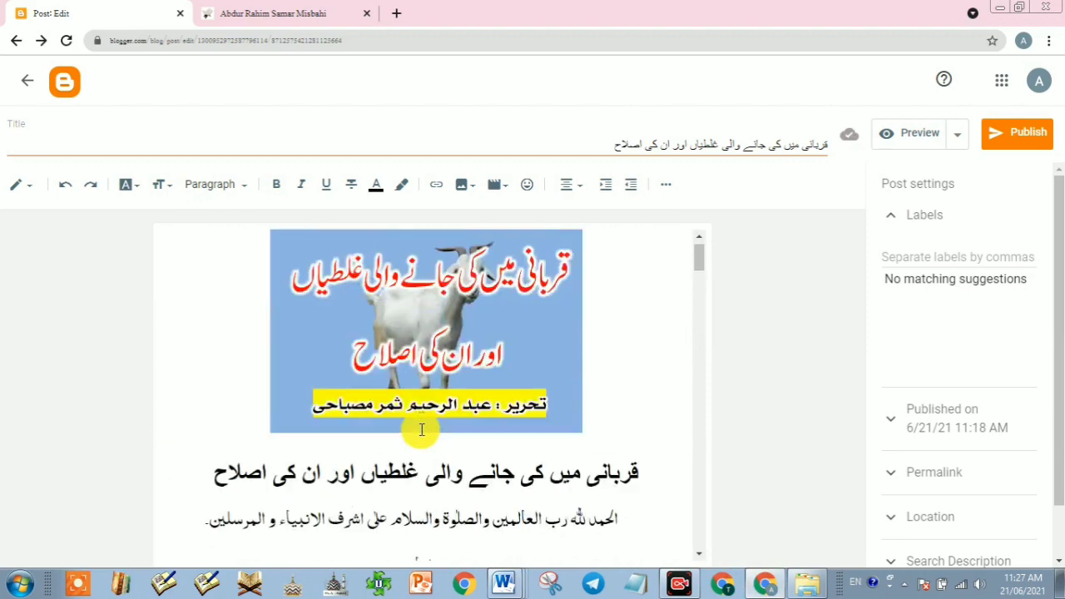
Look over the opening paragraphs of the pasted article and the fonts available for the post.
scroll(422, 430, down, 3)
scroll(422, 430, down, 2)
scroll(422, 430, up, 1)
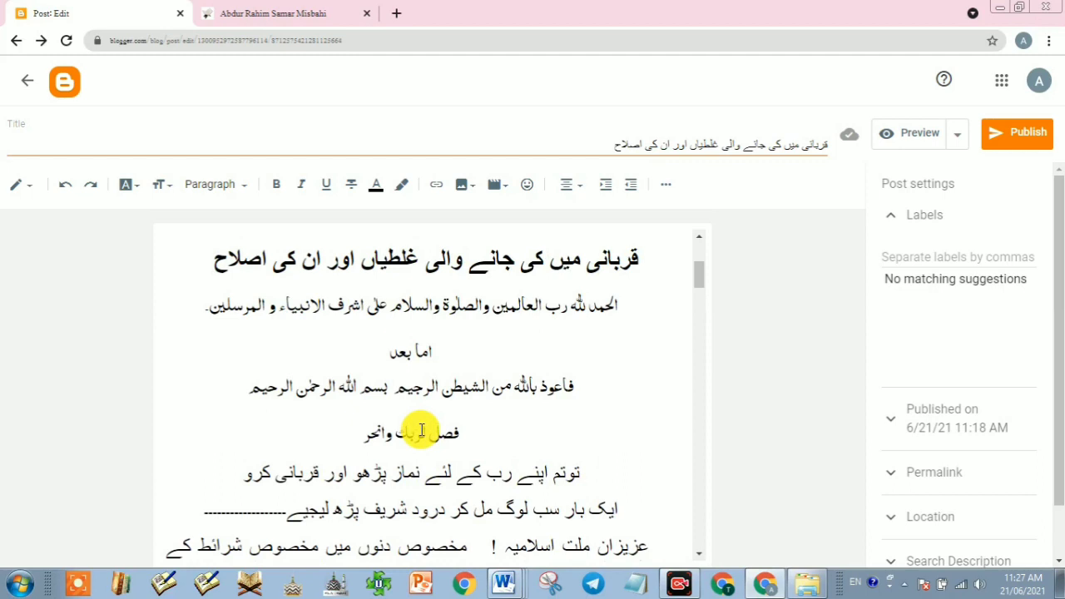
click(135, 184)
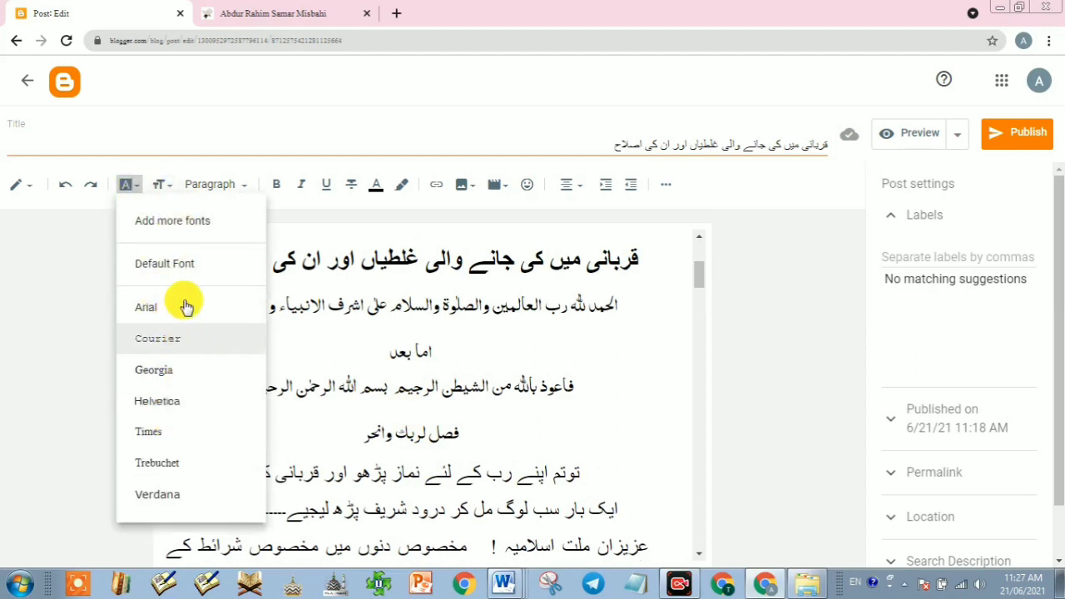
click(471, 397)
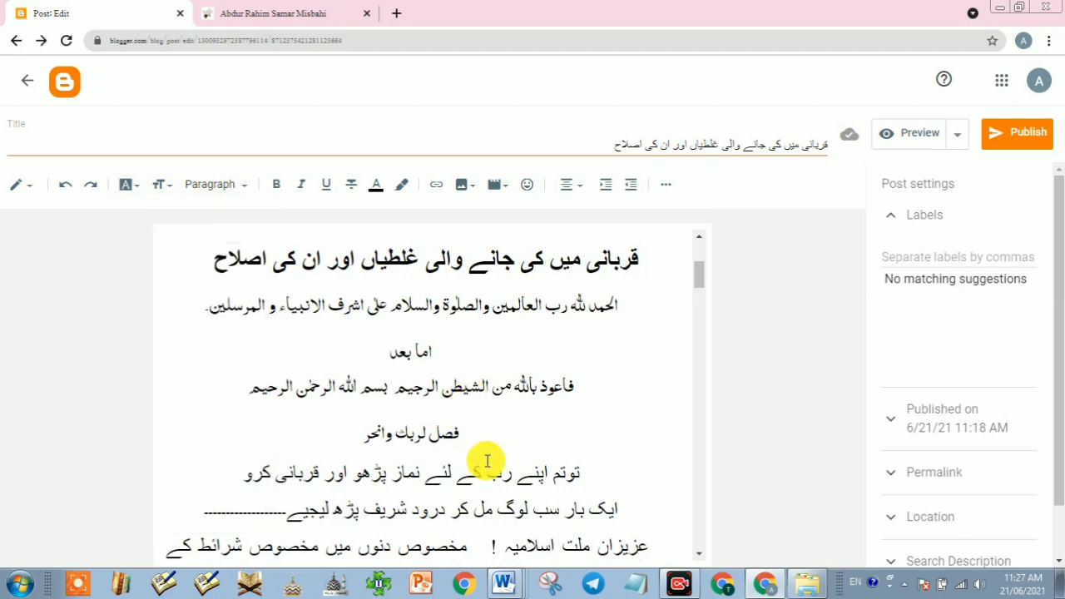
scroll(486, 459, down, 4)
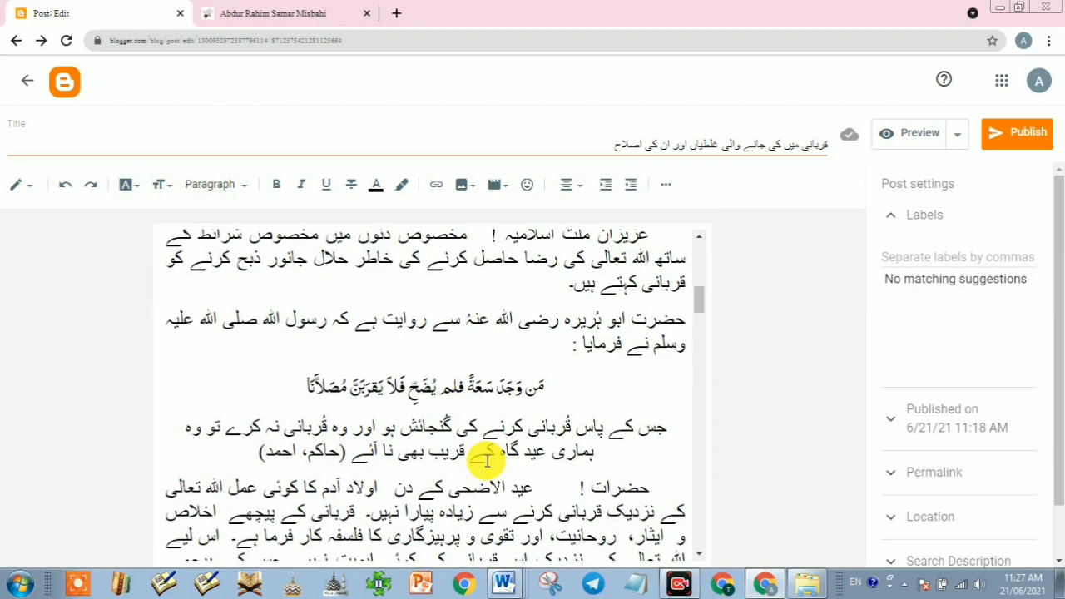
scroll(487, 459, down, 2)
scroll(487, 458, up, 8)
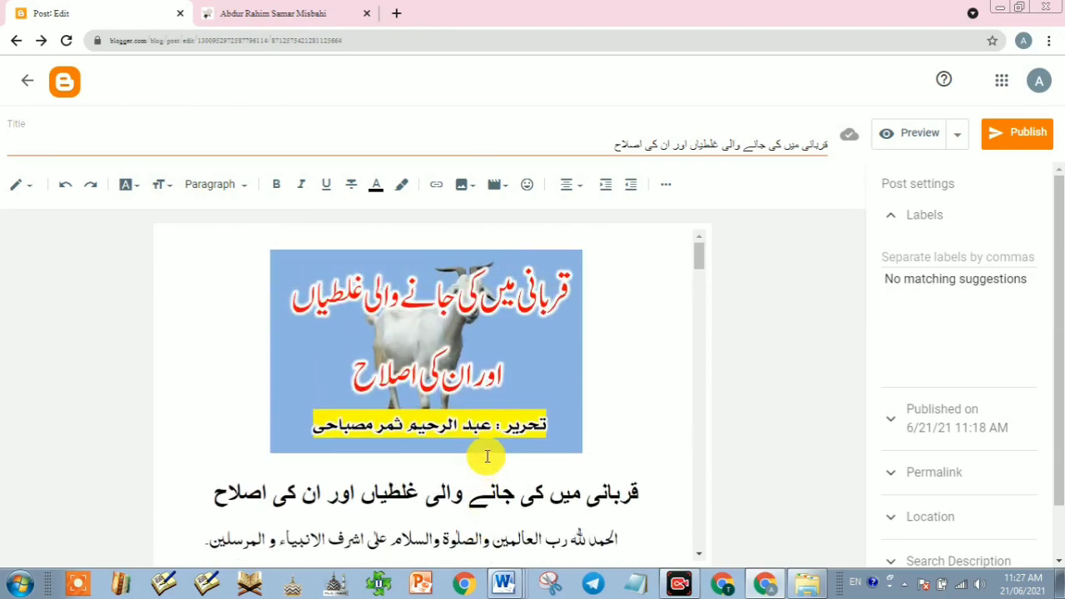
Apply the Major Heading style to the heading line "قربانی میں کی جانے والی غلطیاں اور ان کی اصلاح" below the banner image.
scroll(449, 474, down, 3)
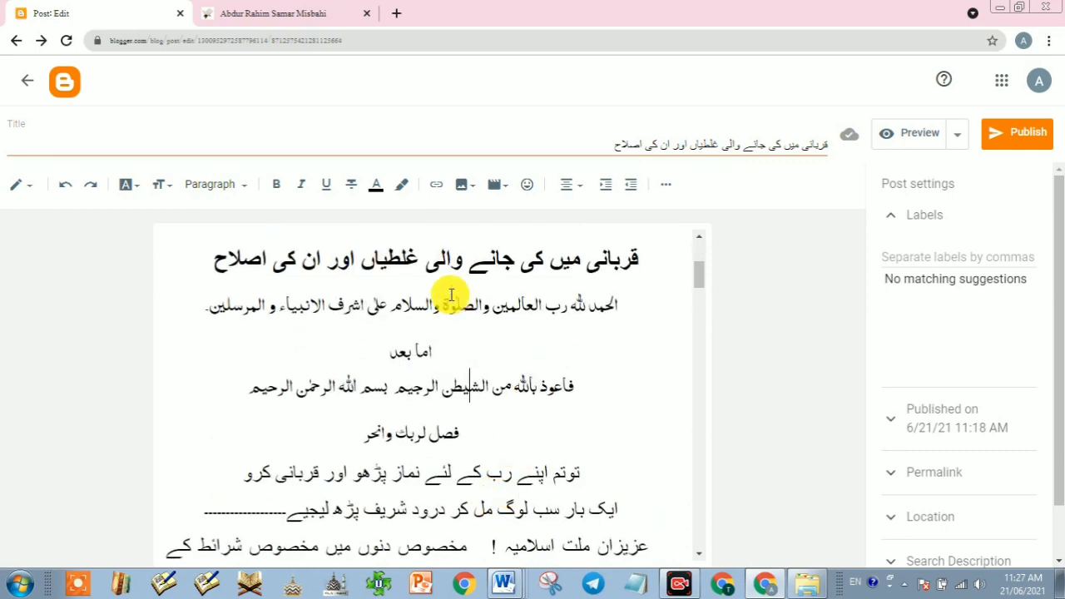
triple_click(441, 258)
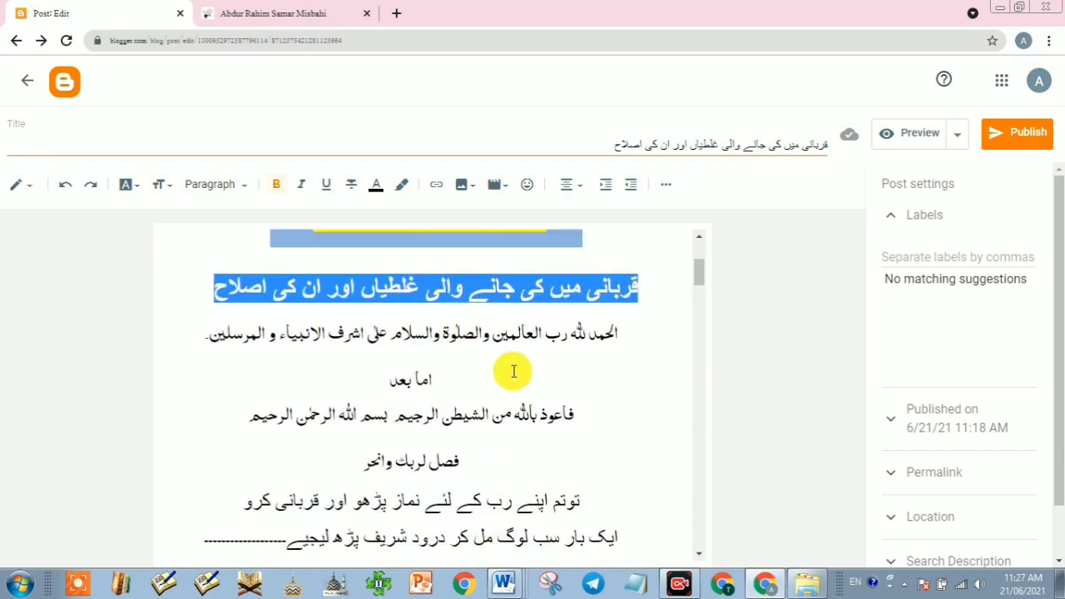
scroll(514, 371, up, 3)
triple_click(475, 496)
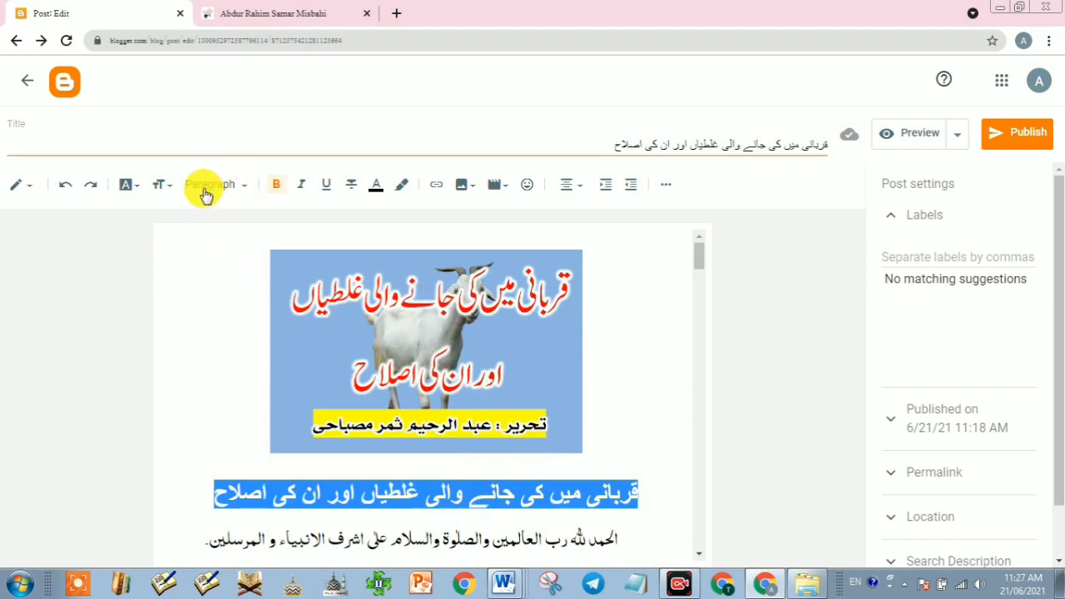
click(243, 190)
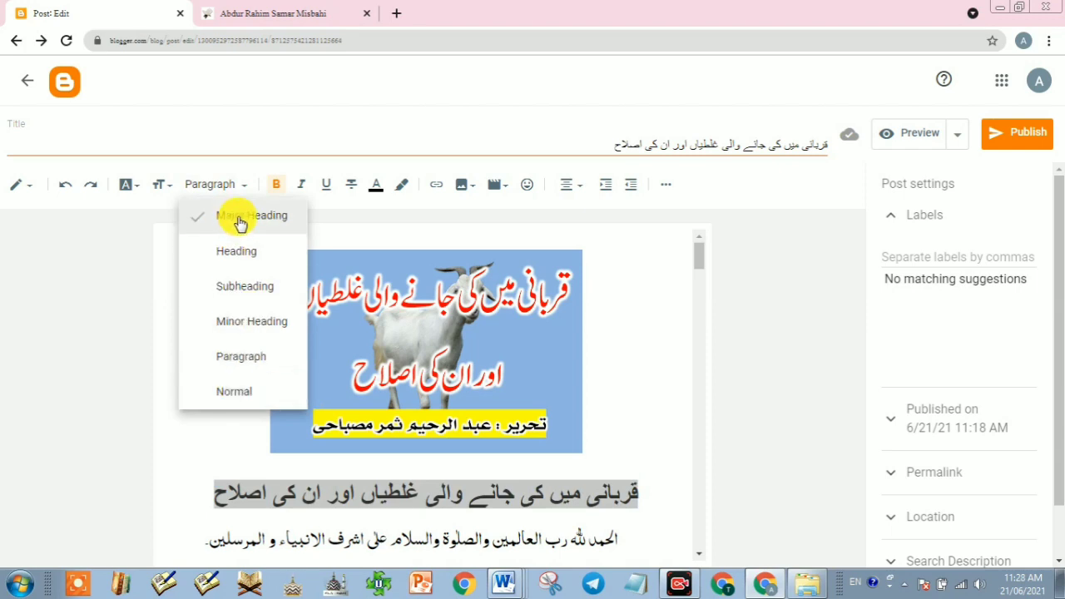
click(239, 223)
click(399, 506)
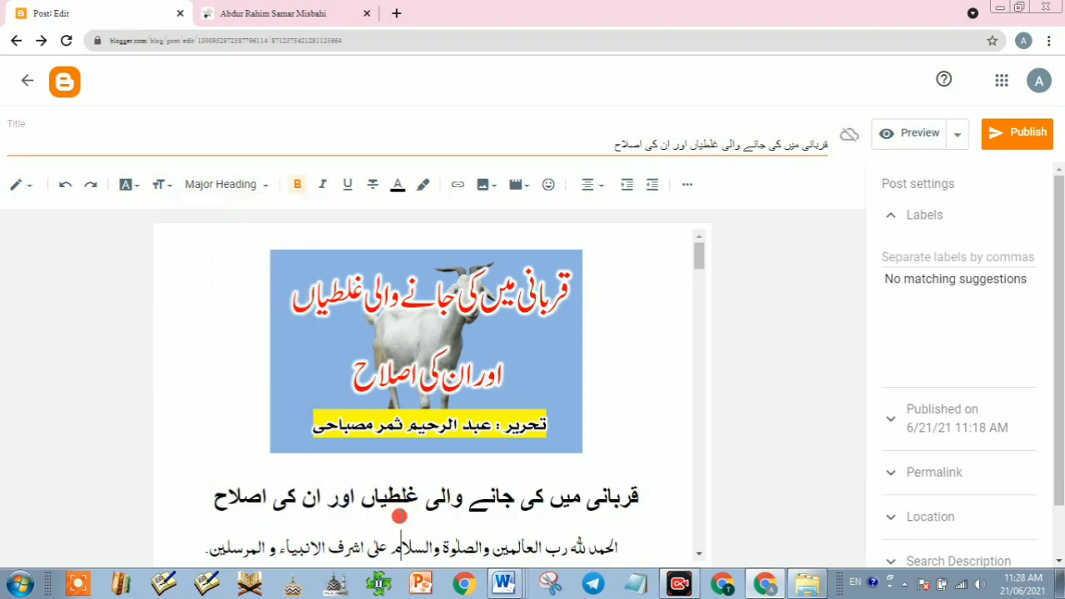
scroll(425, 497, down, 15)
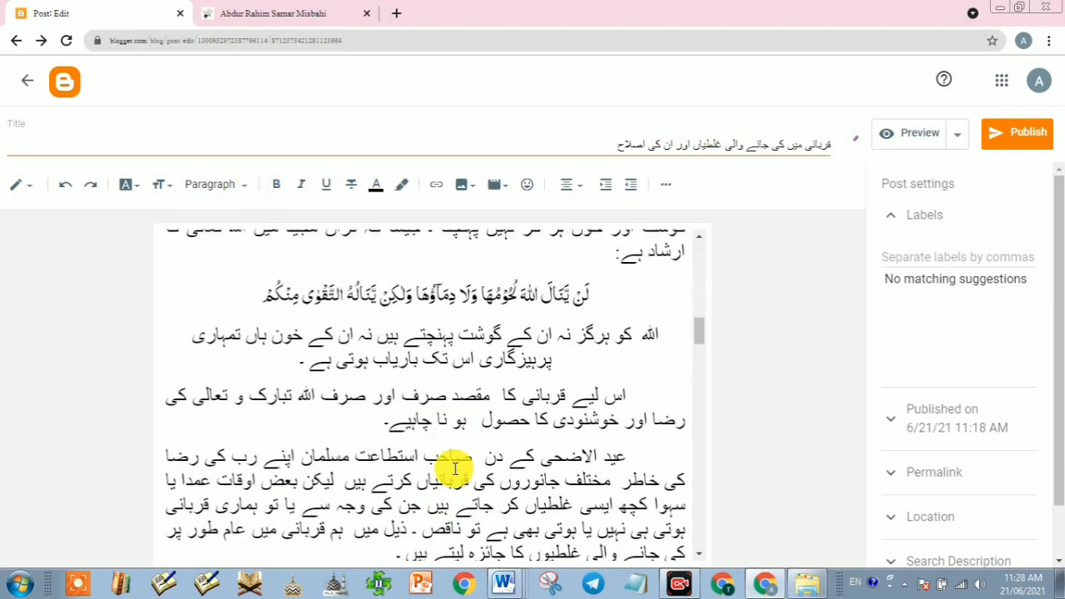
scroll(455, 472, down, 6)
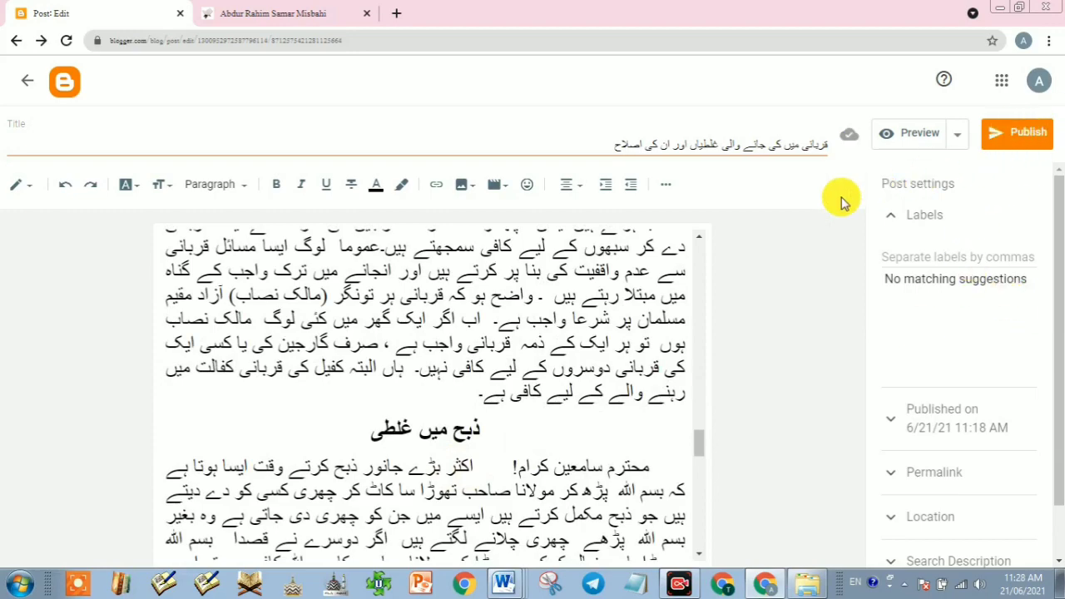
scroll(438, 341, up, 8)
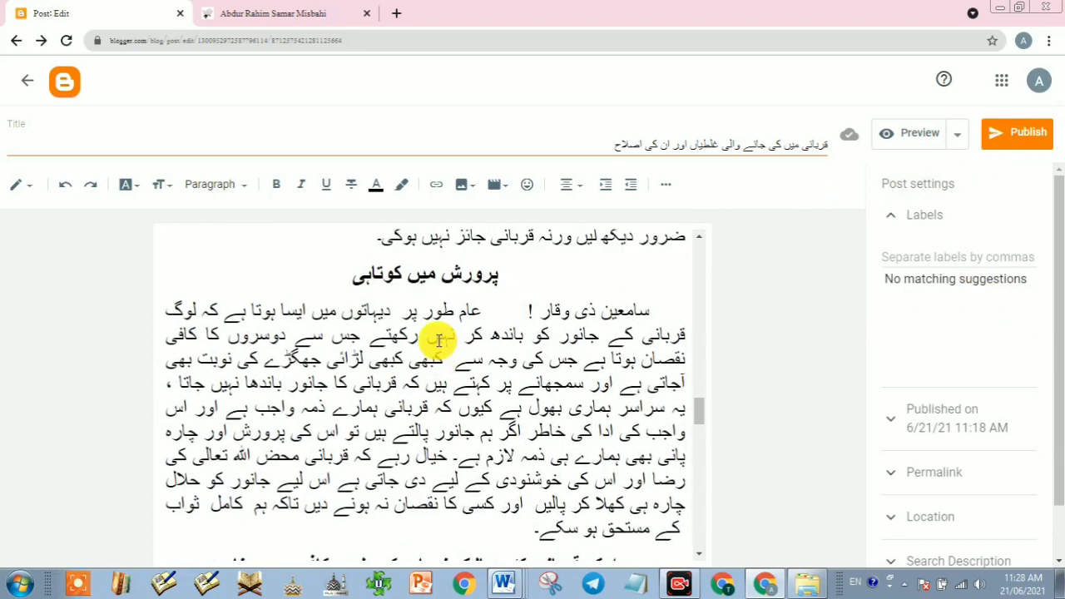
scroll(438, 341, up, 5)
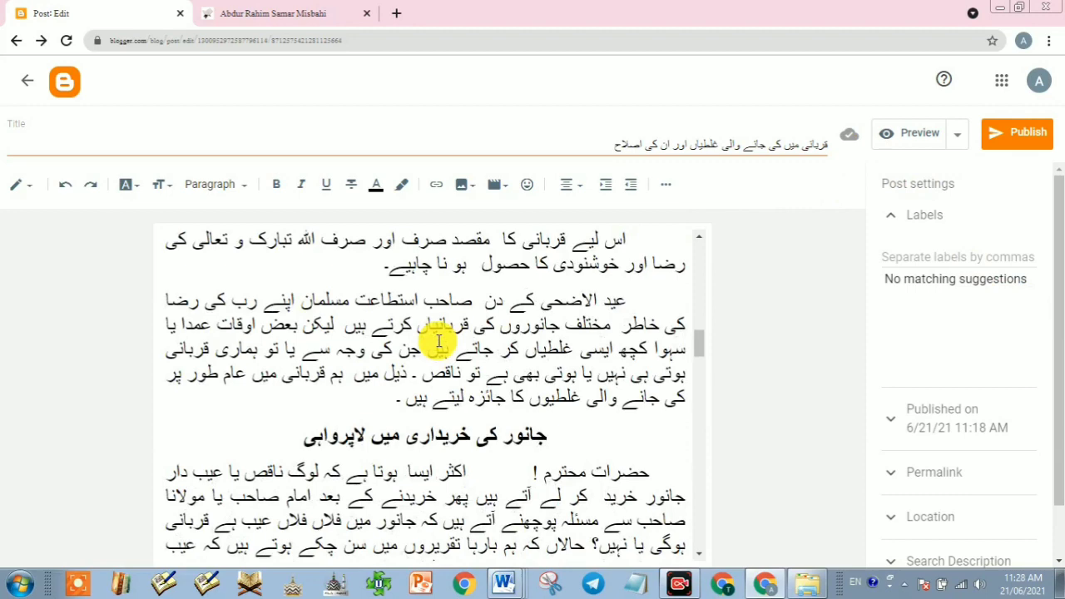
scroll(438, 341, up, 10)
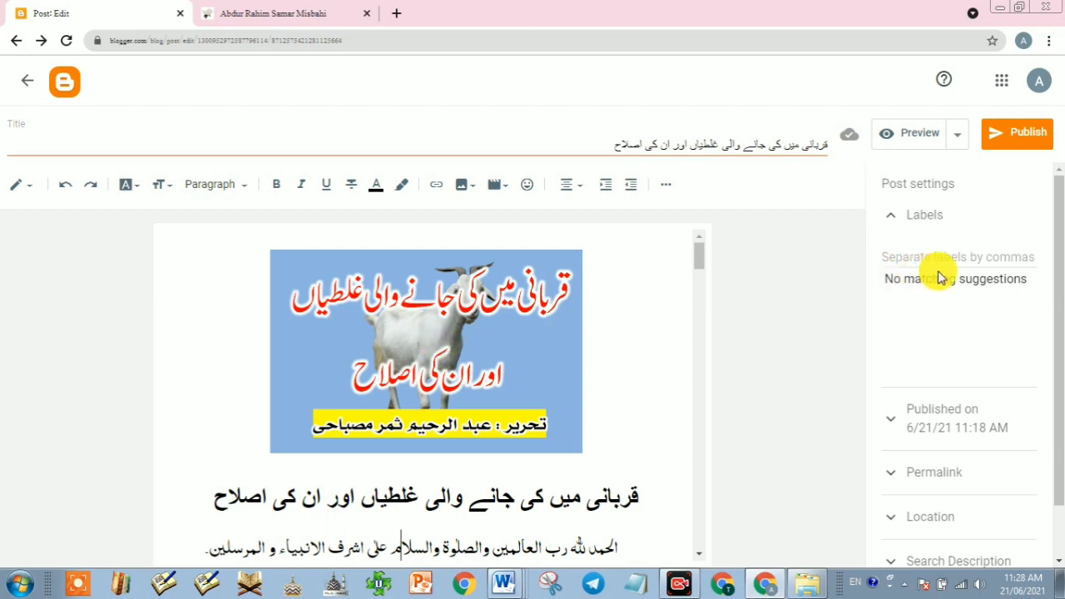
Enter "مقالات" as the post's label, using the Urdu keyboard layout.
click(911, 226)
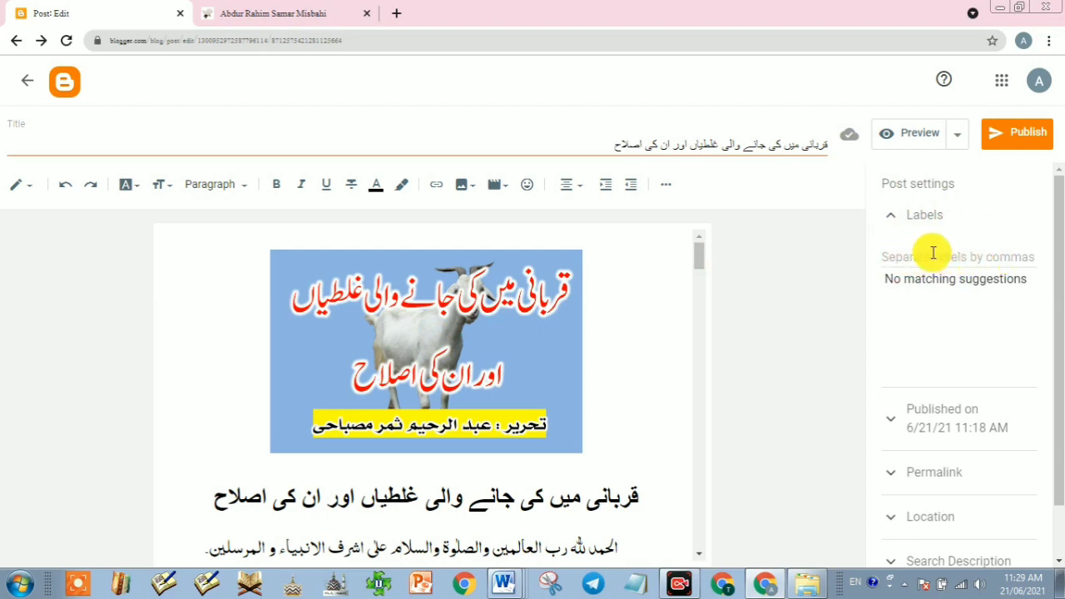
click(933, 254)
key(alt+shift)
text(مقالات)
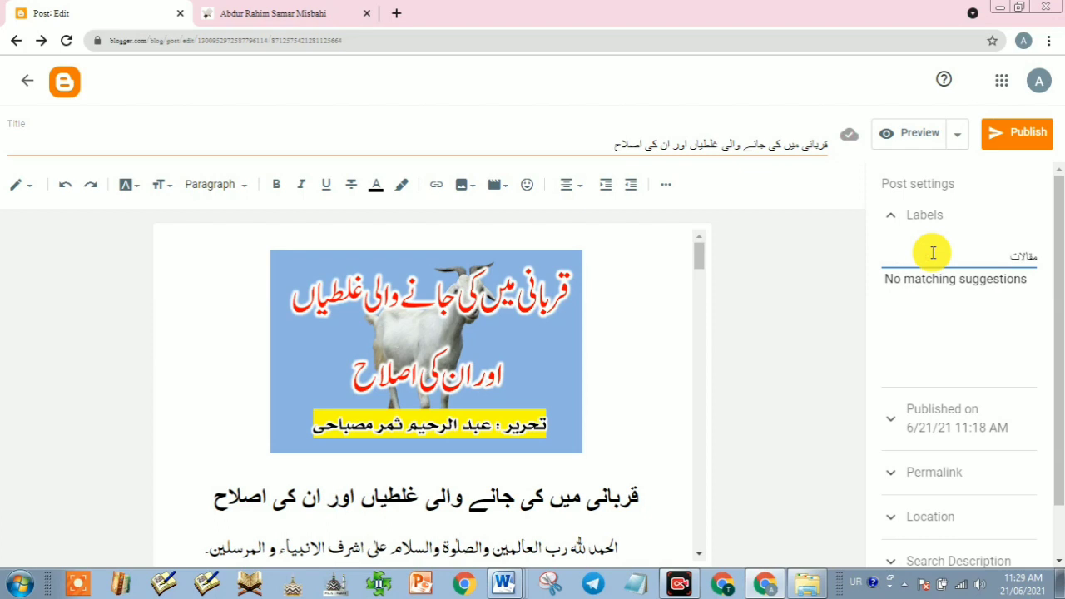
Check the blog's public home page, return to the post editor and look over the start of the article.
click(248, 12)
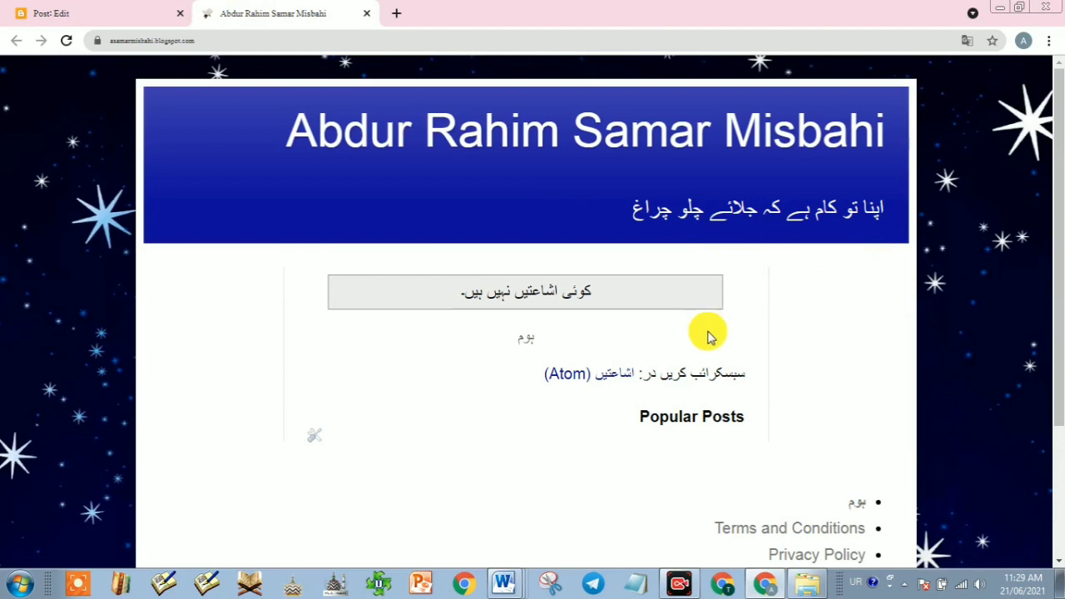
click(67, 13)
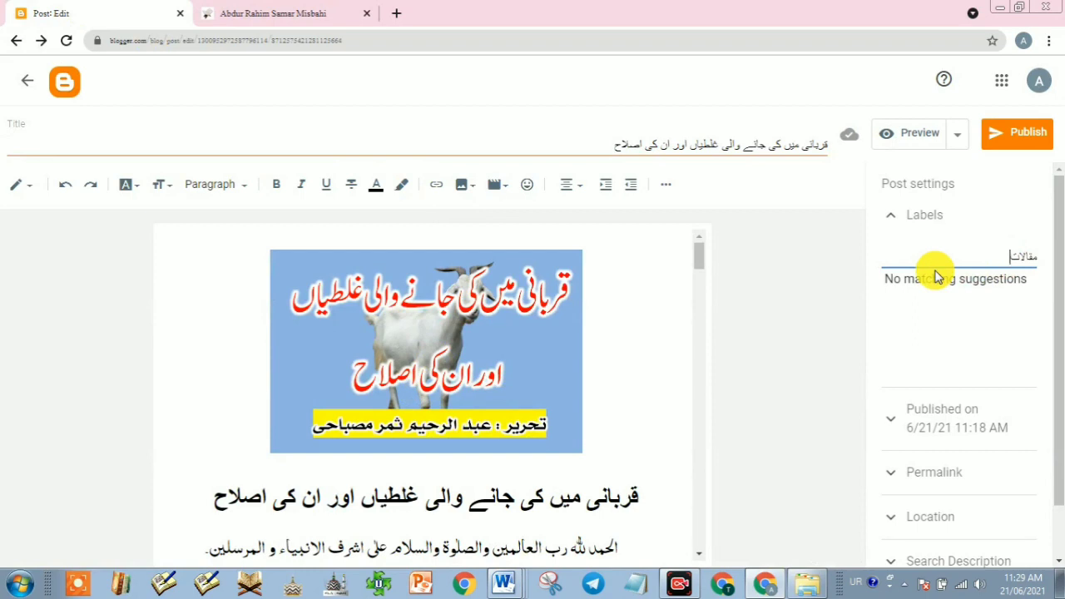
scroll(445, 395, down, 3)
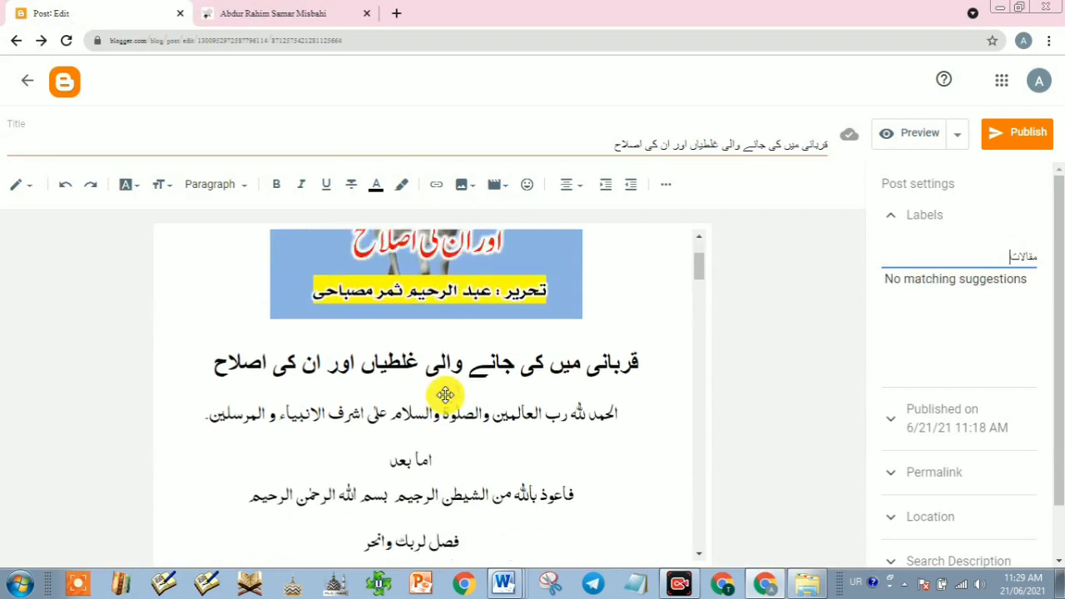
scroll(445, 394, up, 3)
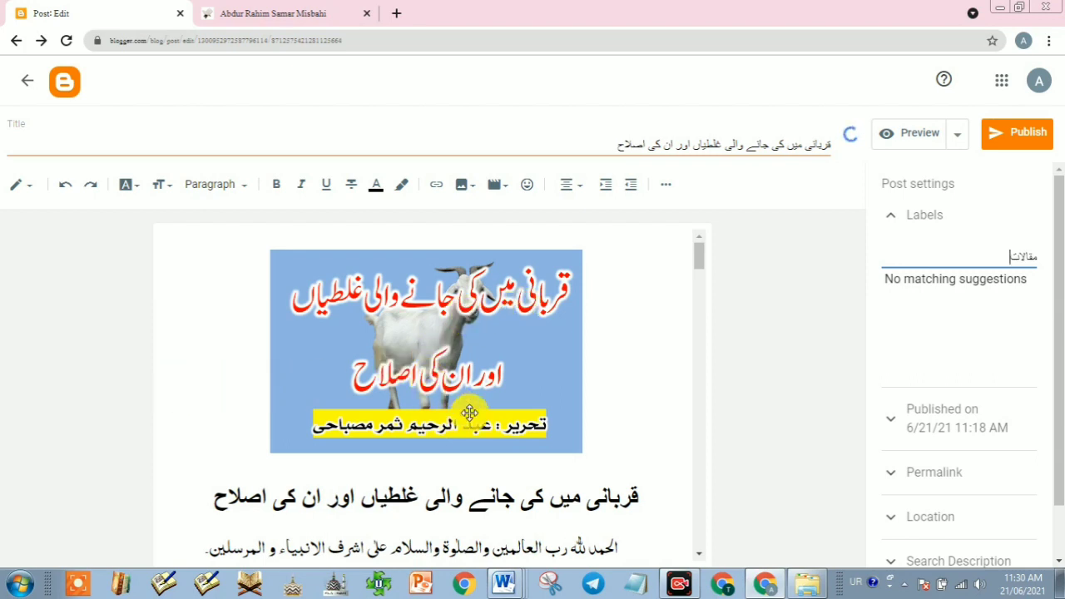
scroll(477, 420, down, 3)
scroll(452, 416, up, 3)
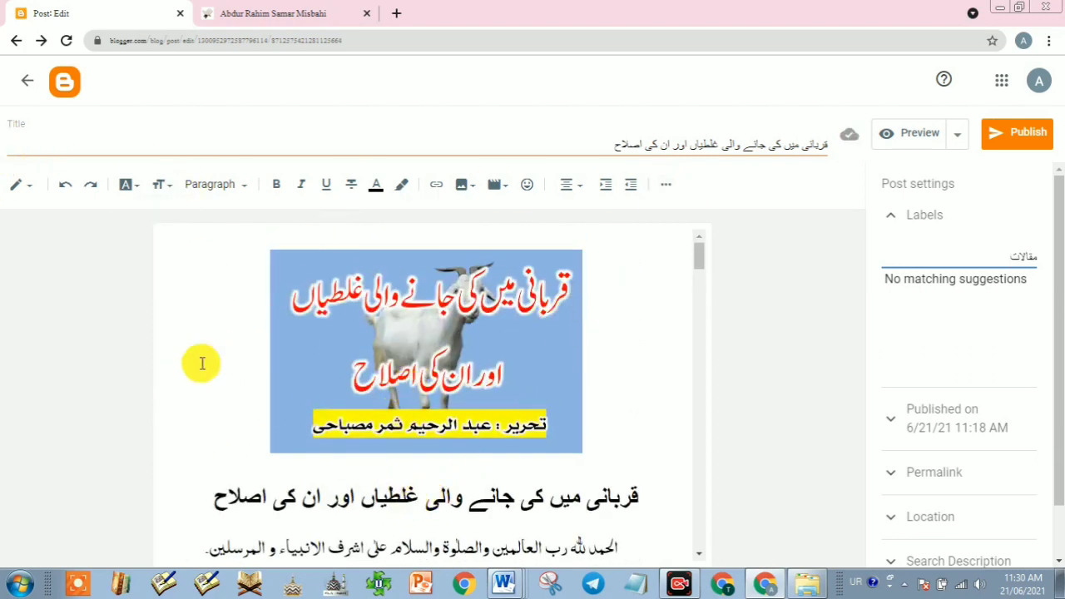
Set the text colour of the heading line below the banner image to red.
triple_click(399, 497)
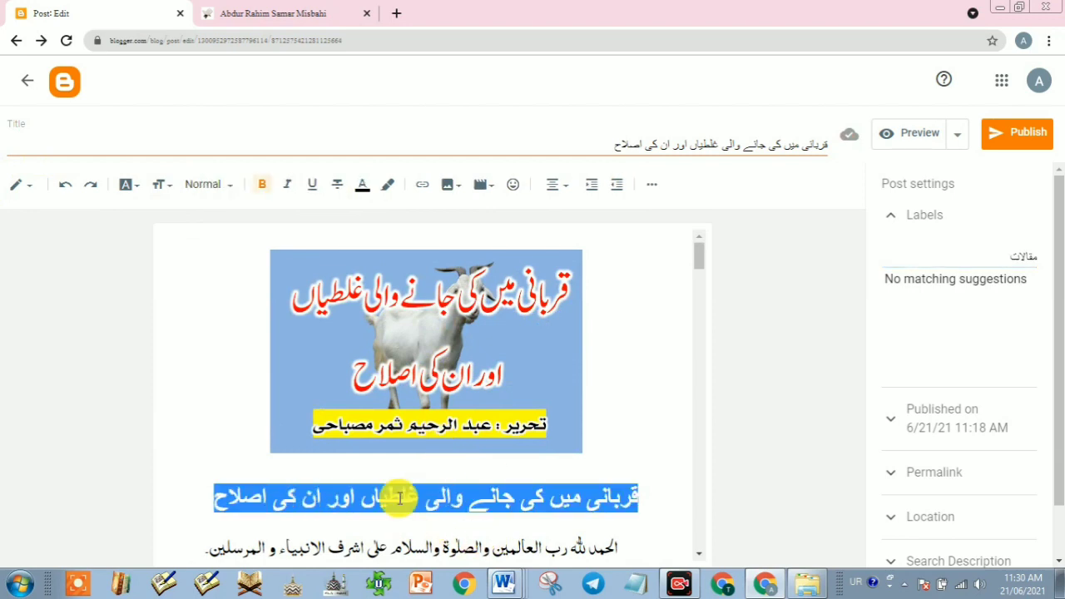
click(23, 187)
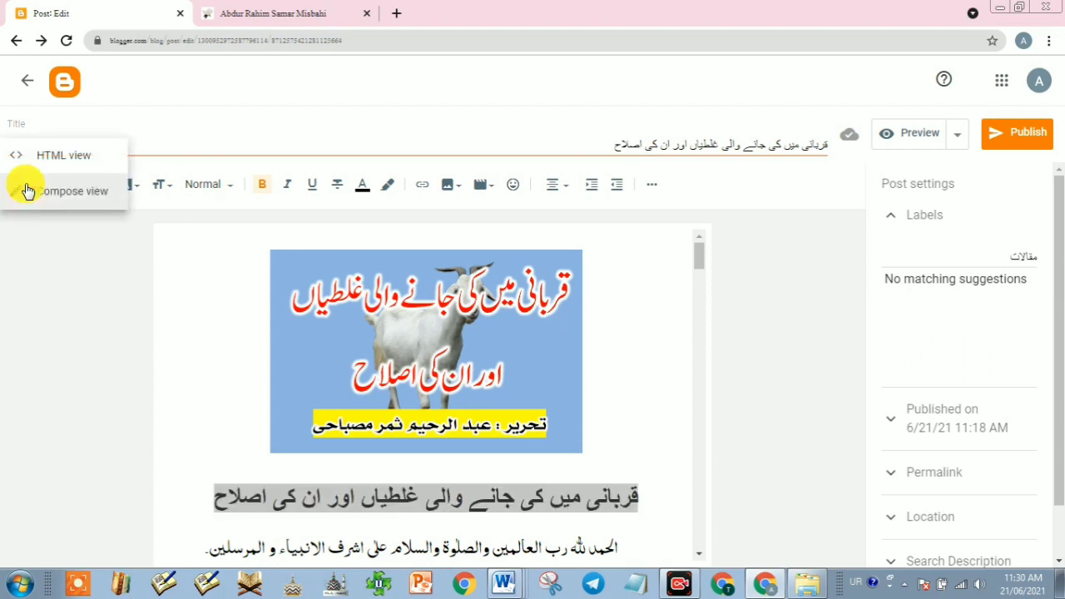
click(352, 489)
triple_click(362, 494)
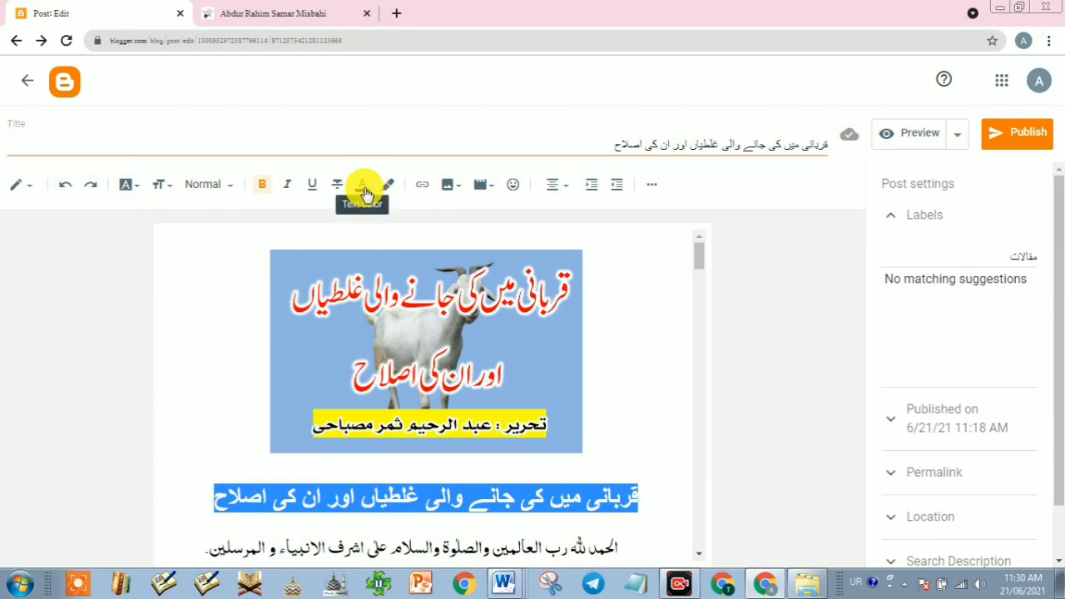
click(362, 191)
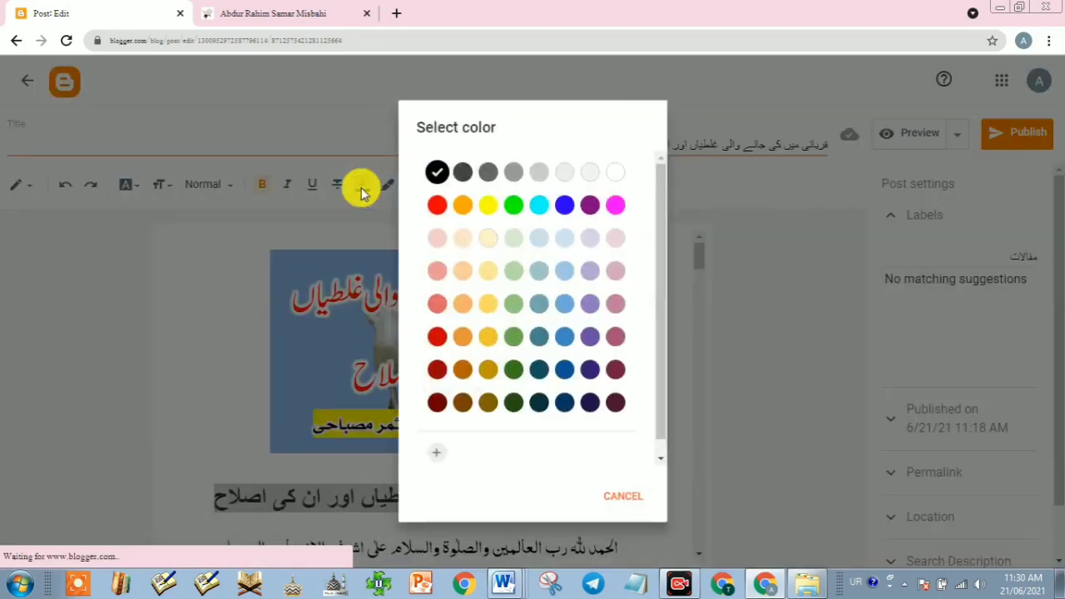
click(432, 204)
click(427, 502)
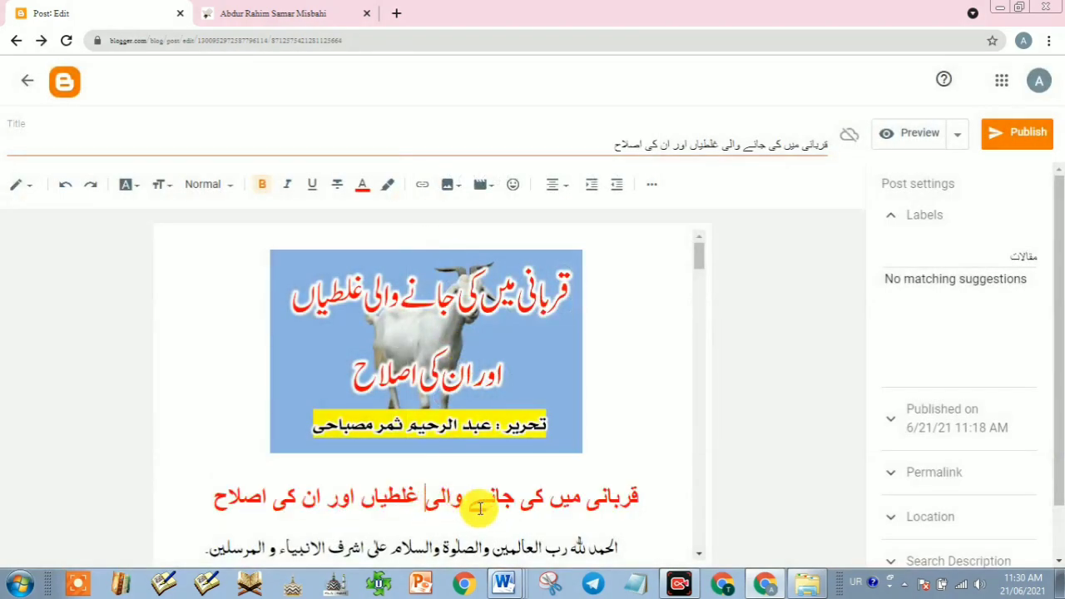
Apply a black highlight colour behind the red heading line below the banner image.
triple_click(461, 502)
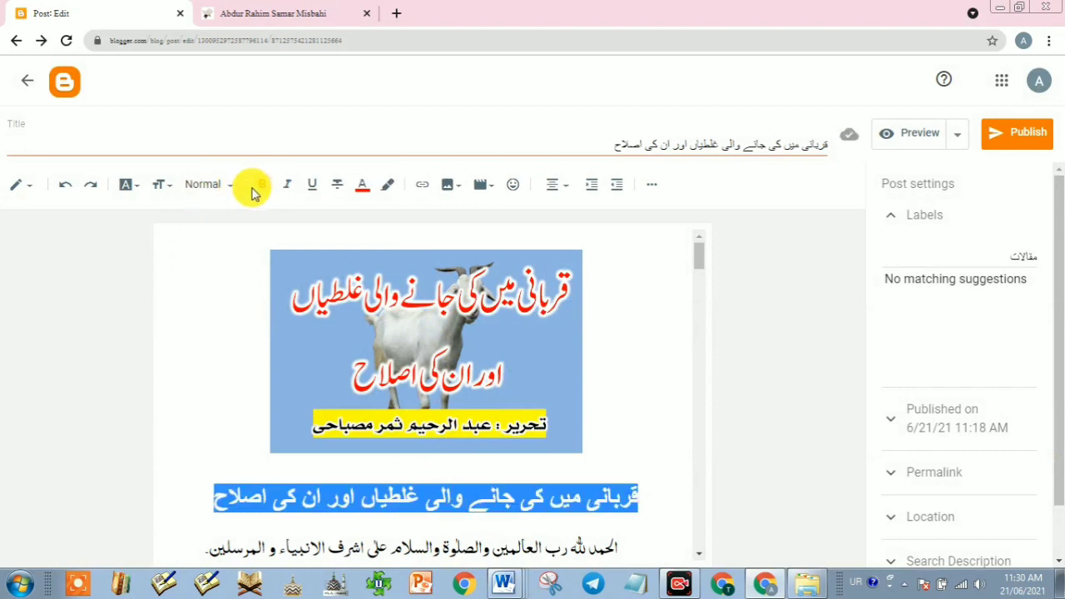
click(263, 190)
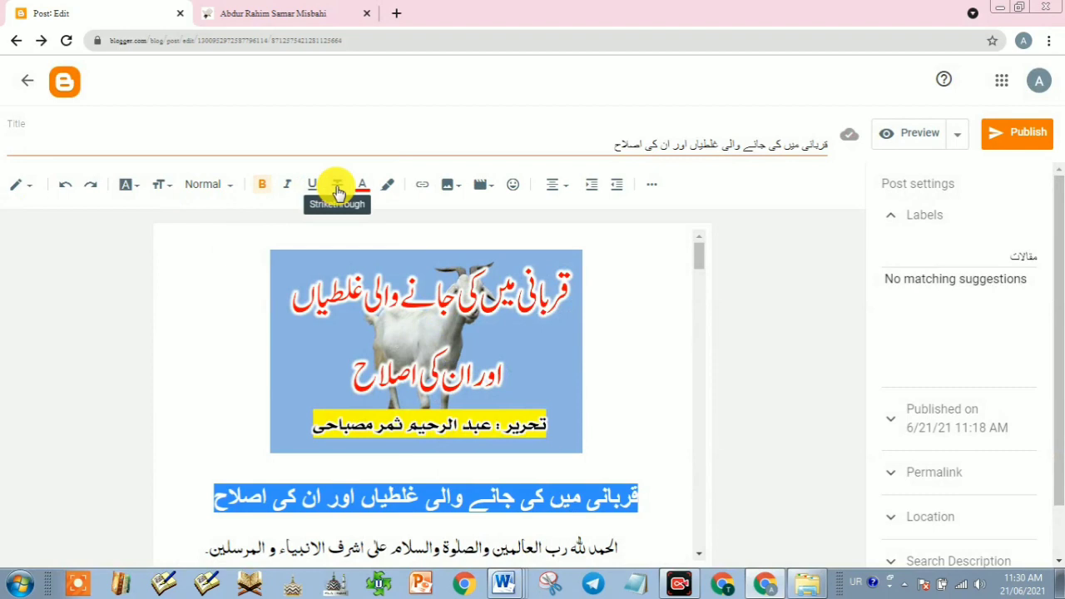
click(394, 184)
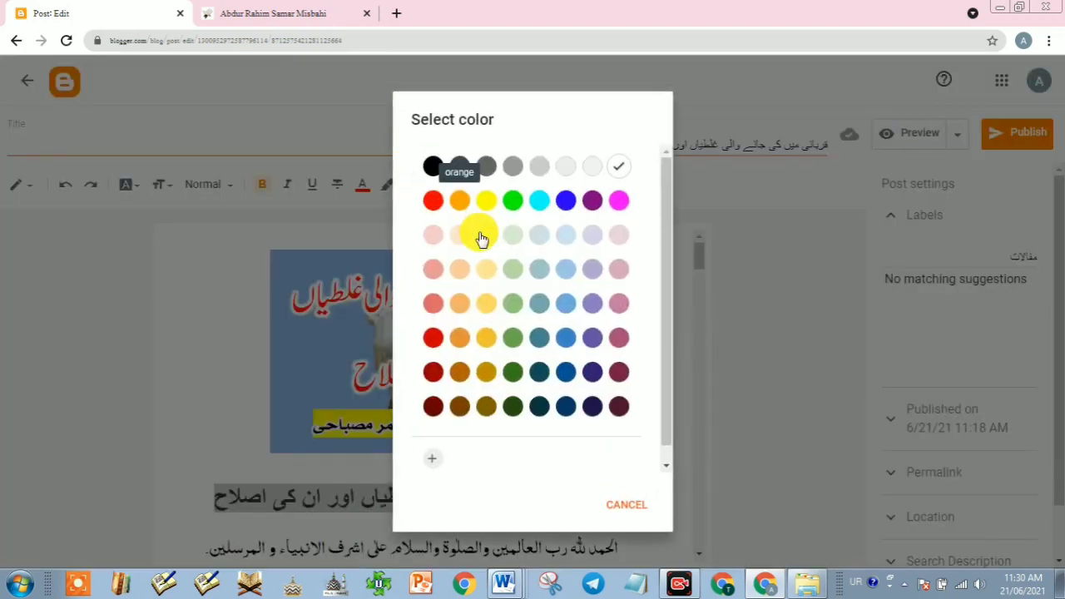
click(433, 166)
click(349, 494)
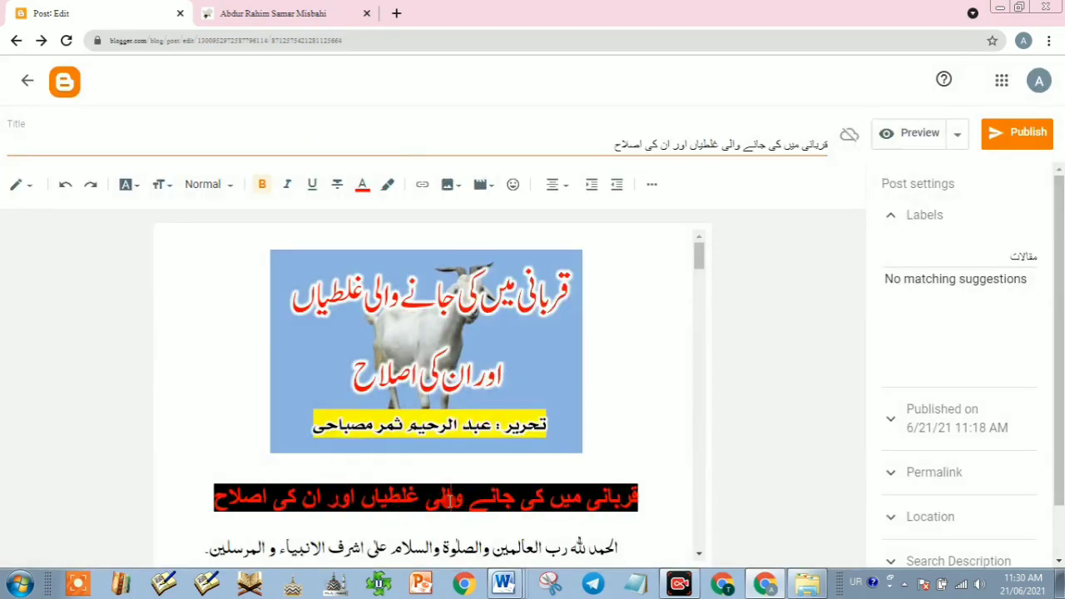
Set the highlight colour of the heading line below the banner image back to white.
triple_click(420, 492)
click(385, 185)
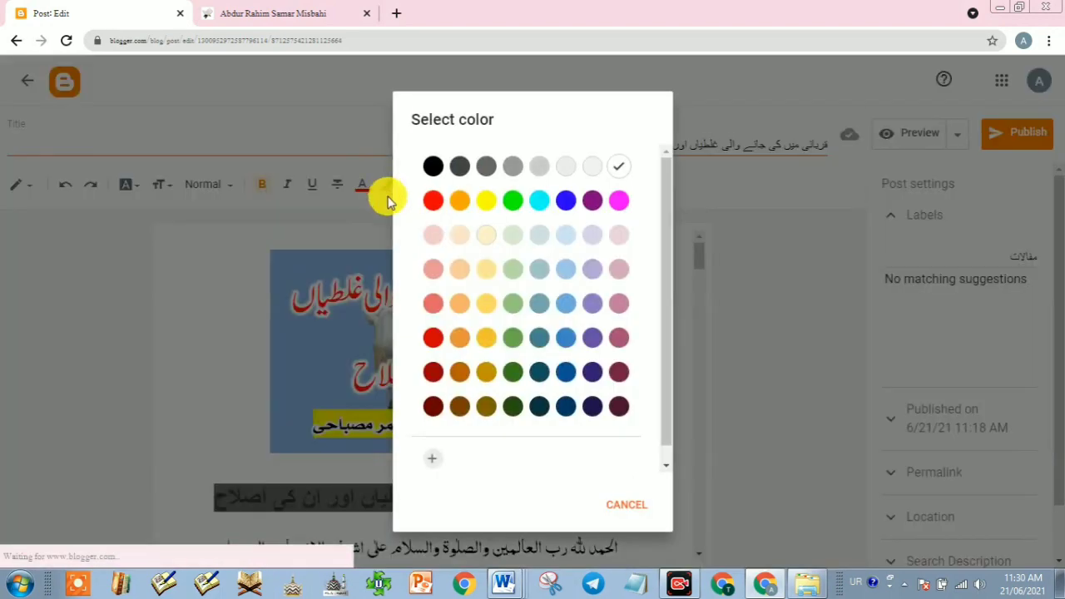
click(616, 171)
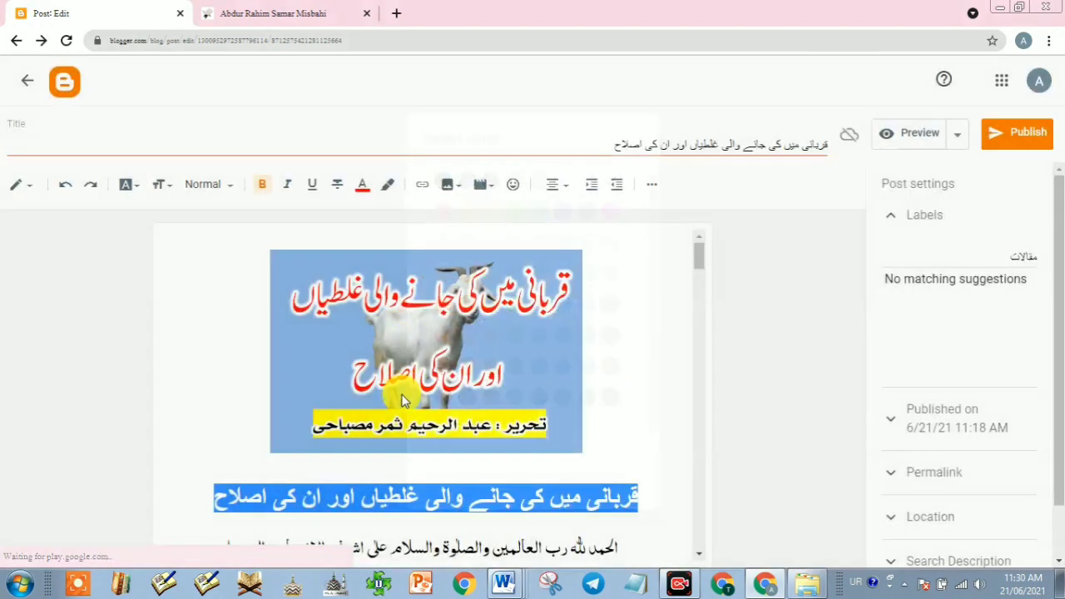
click(397, 497)
double_click(398, 497)
triple_click(398, 497)
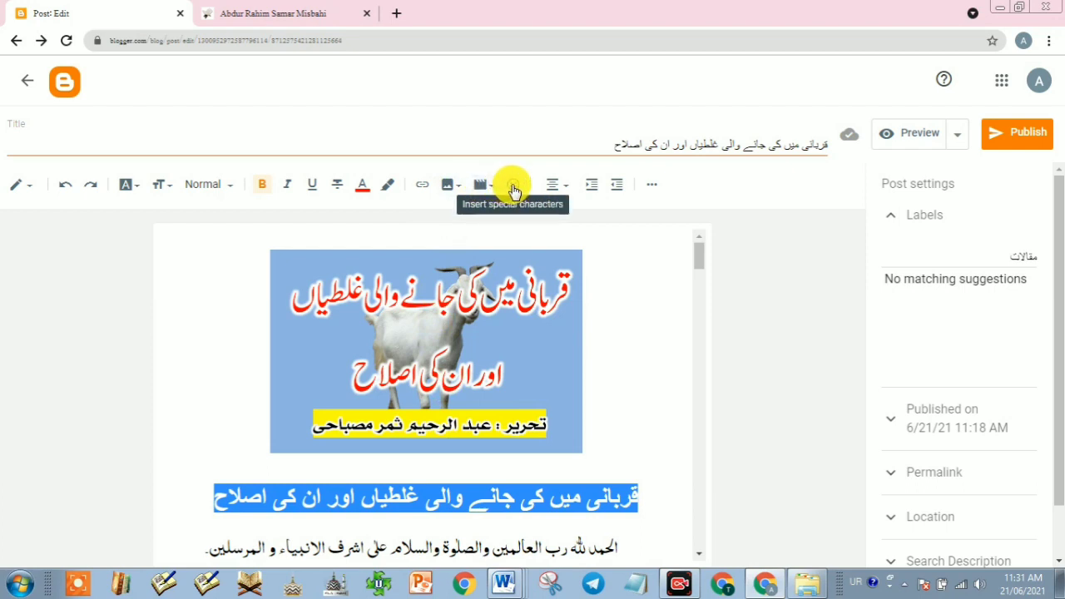
Look over the alignment, list, layout direction and input language options available for the selected heading line.
click(554, 191)
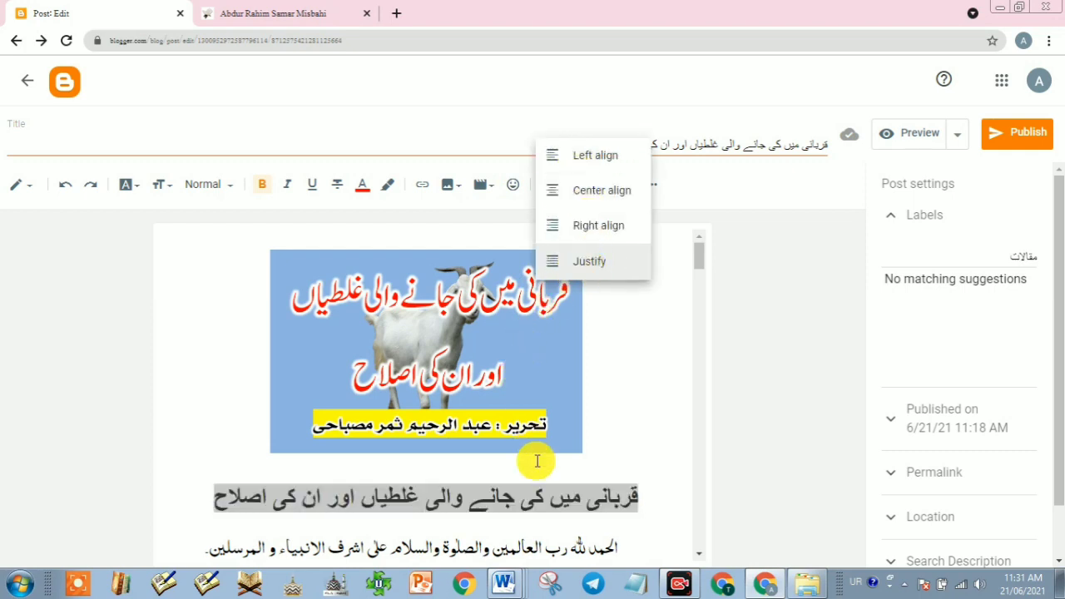
click(546, 492)
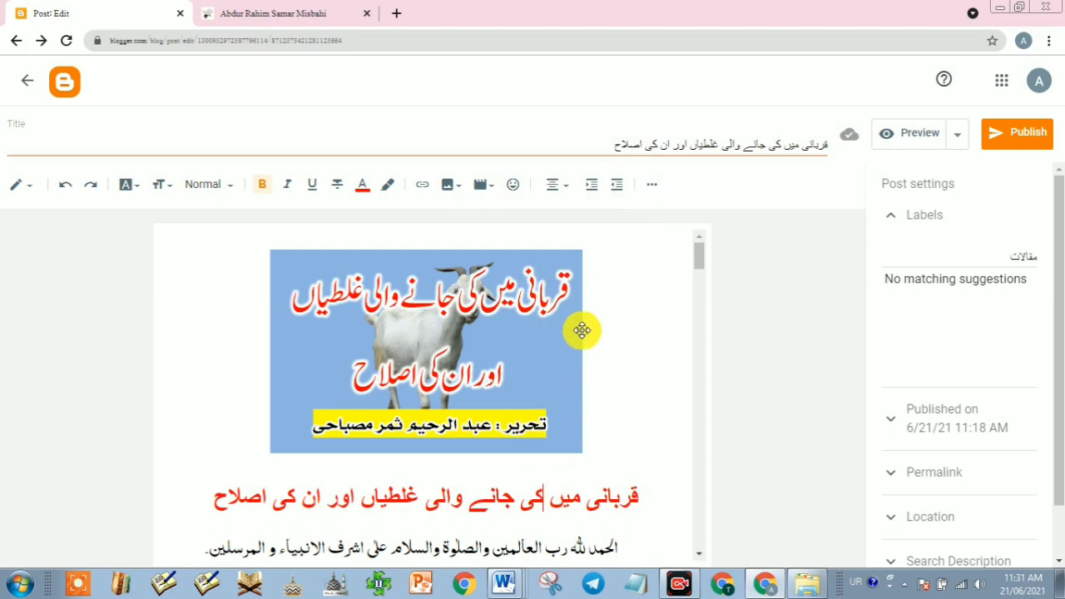
triple_click(543, 493)
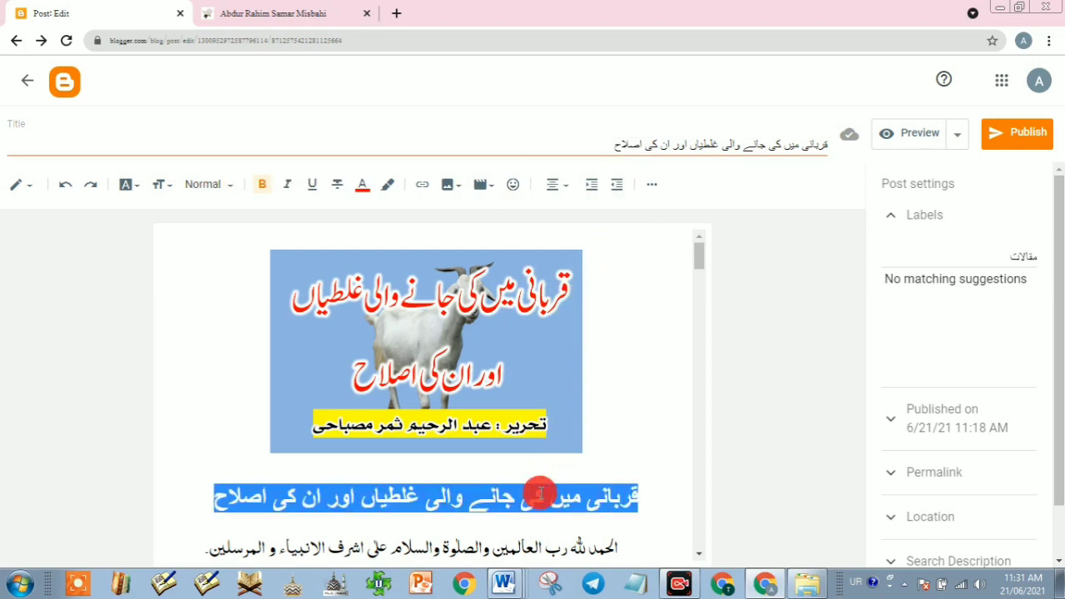
click(655, 188)
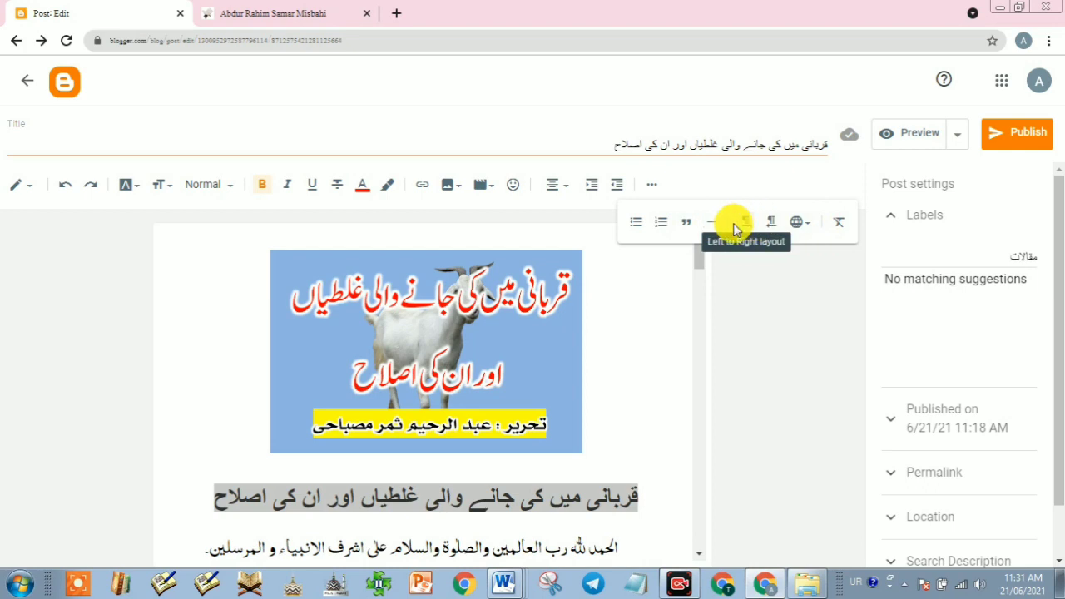
click(807, 223)
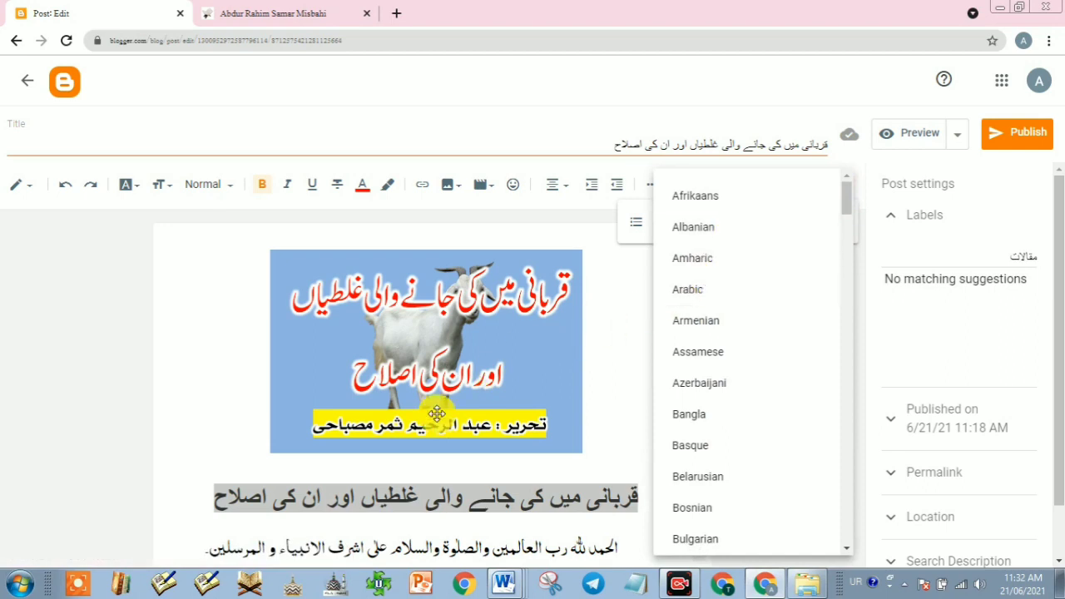
click(236, 413)
Review the paragraph style, text size and font choices available for the heading line.
double_click(334, 492)
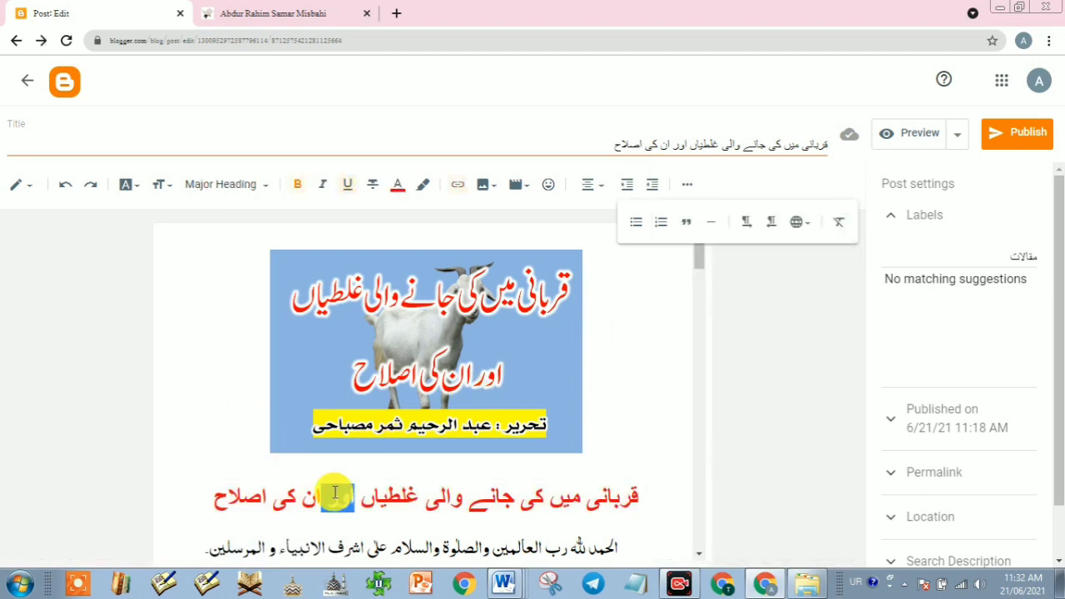
triple_click(334, 493)
click(232, 185)
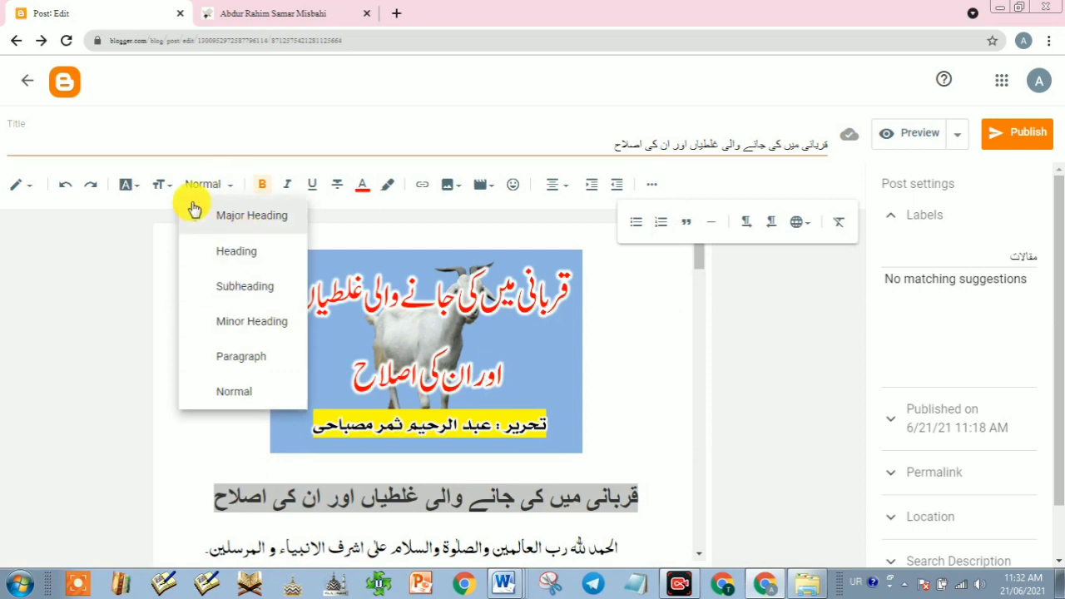
click(173, 189)
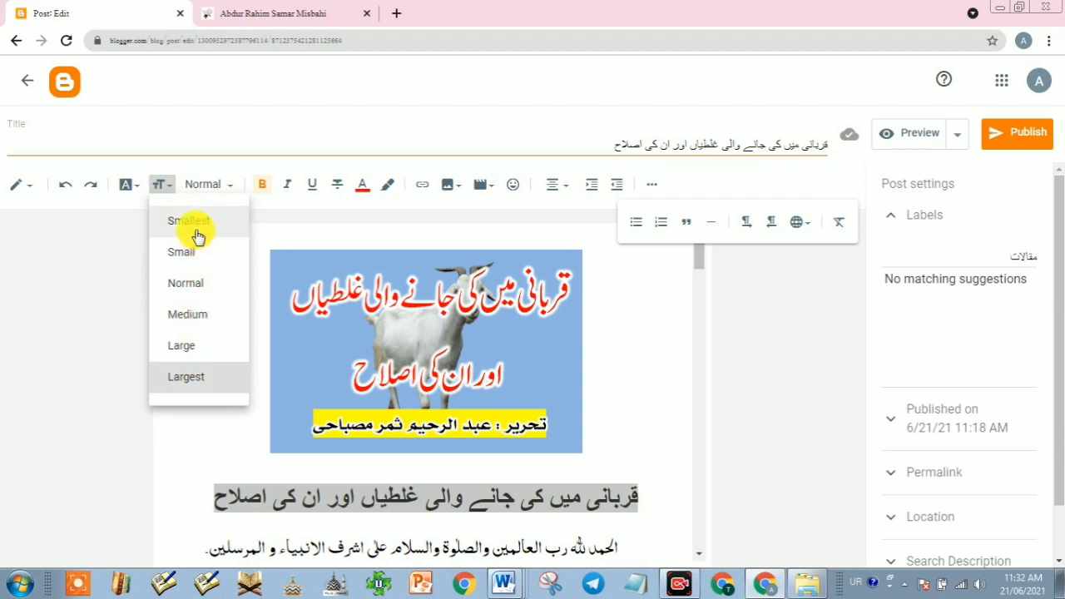
click(133, 188)
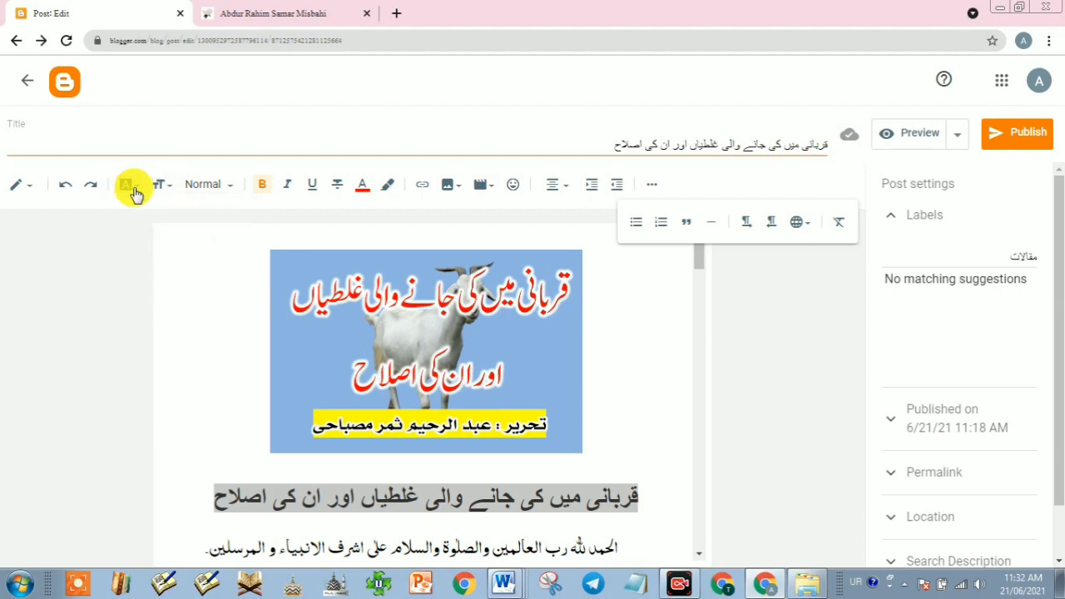
click(136, 192)
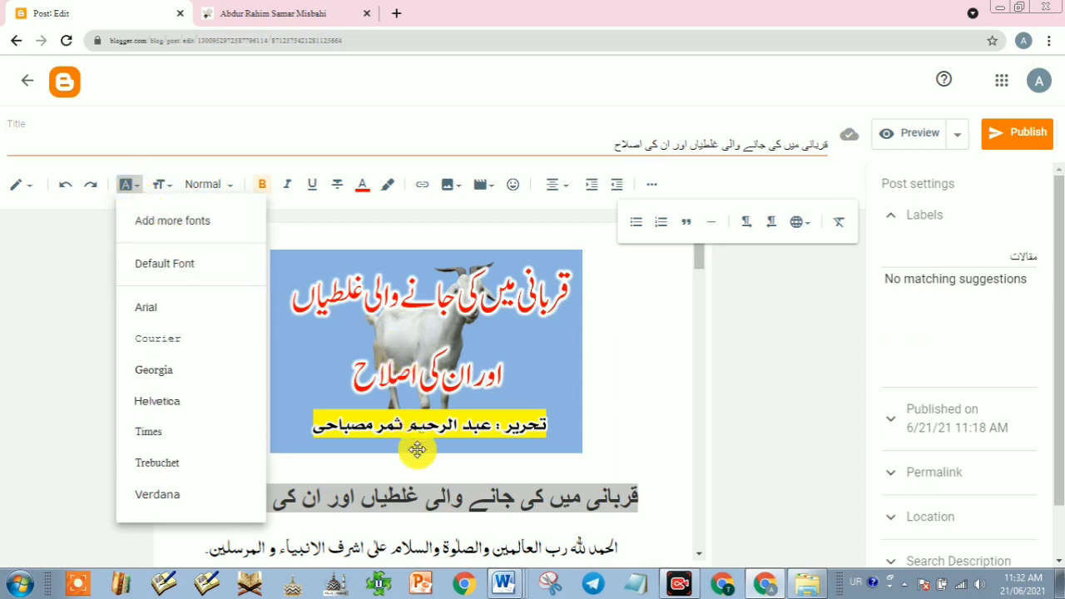
click(441, 499)
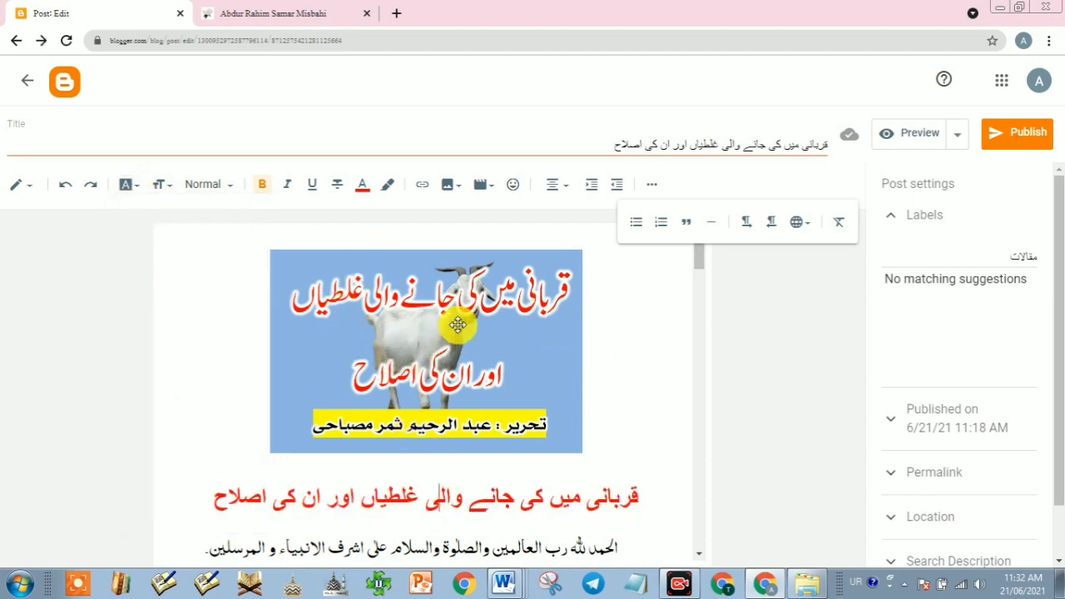
click(651, 184)
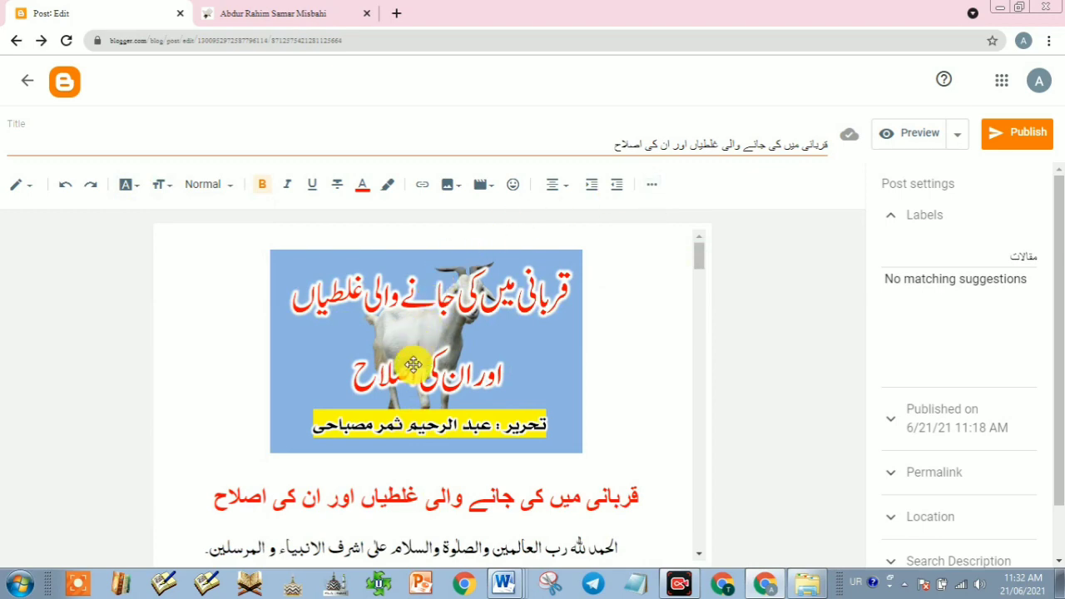
Check the banner design in Word, return to the post editor in Chrome and look through the article text.
mouse_move(500, 581)
click(501, 550)
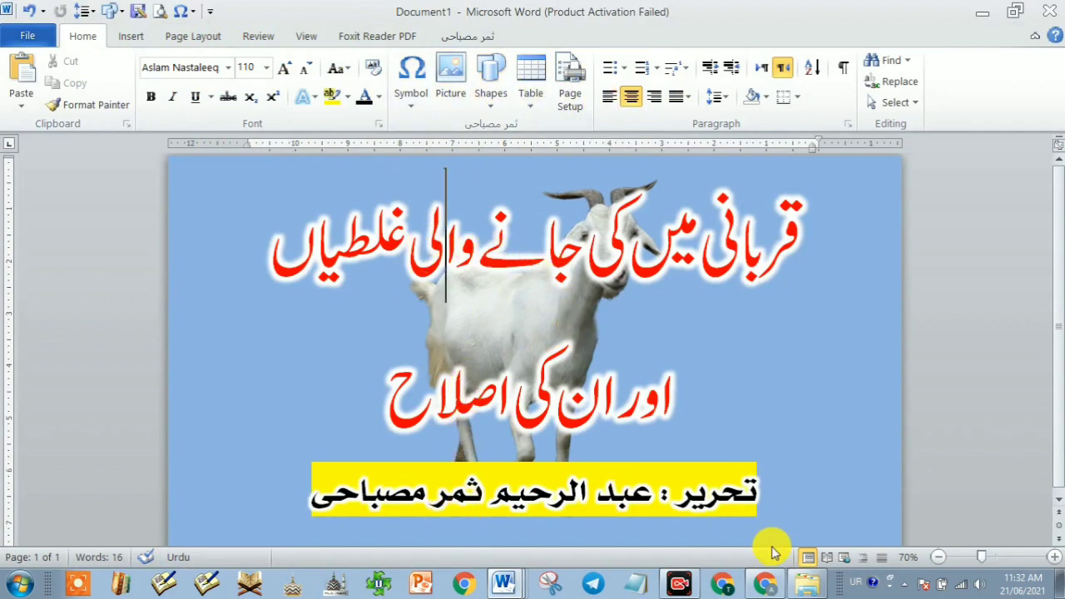
click(767, 582)
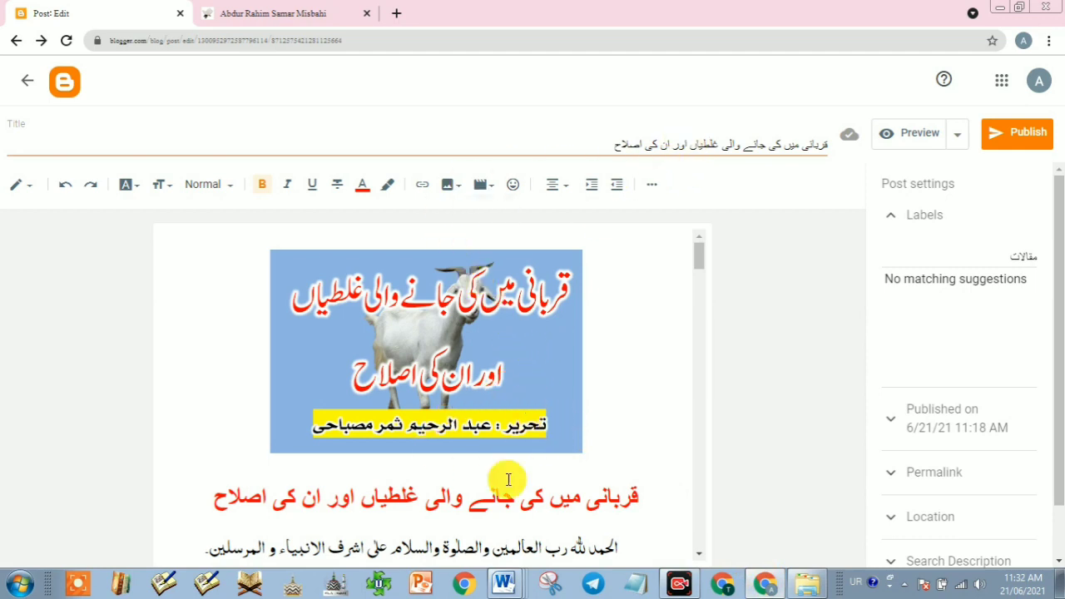
click(463, 500)
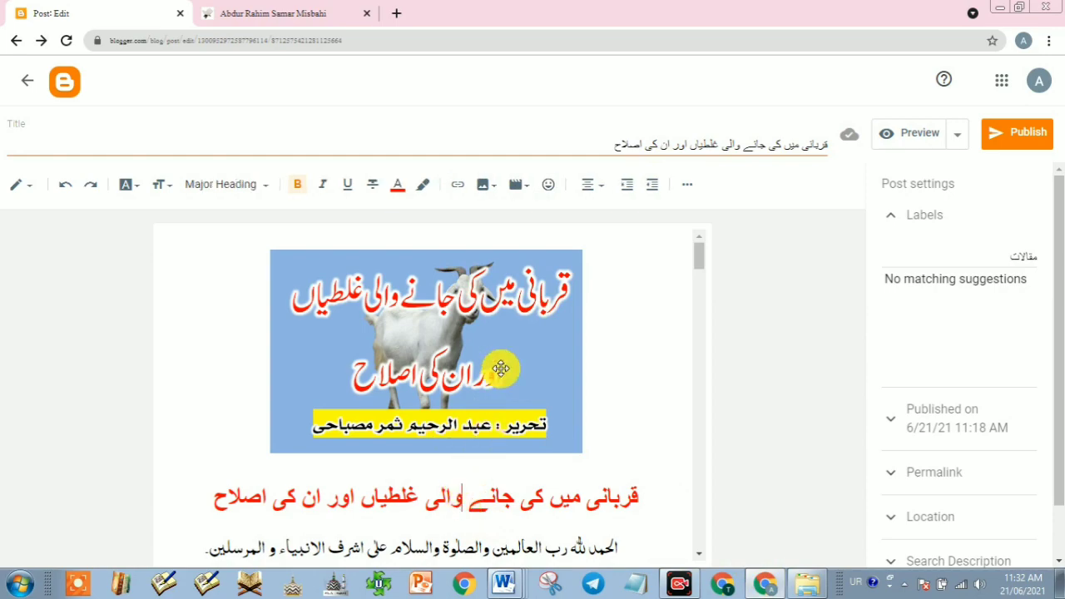
scroll(541, 470, down, 15)
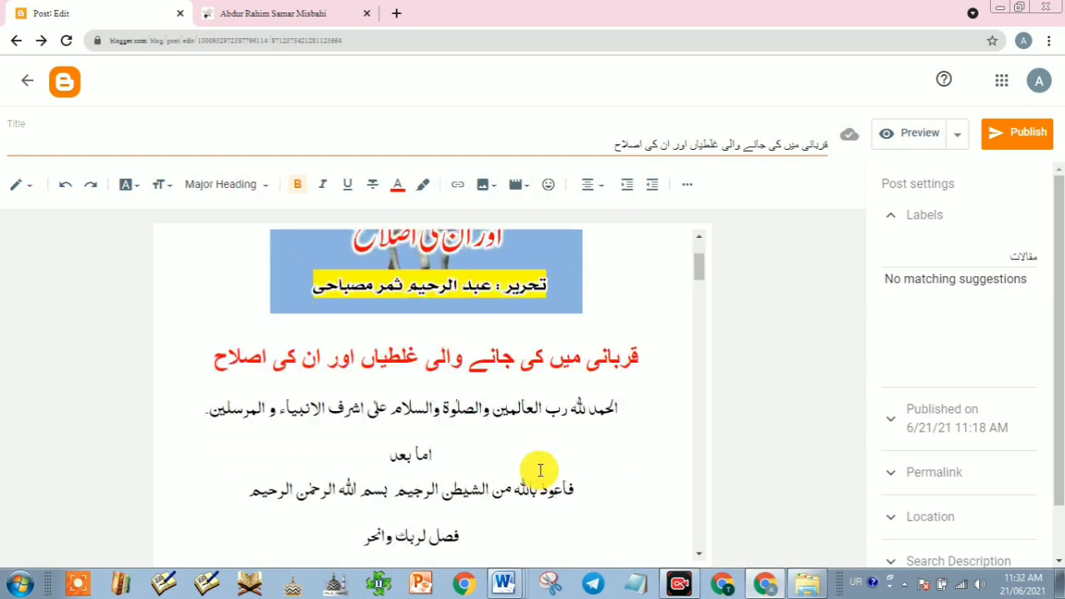
scroll(541, 469, down, 3)
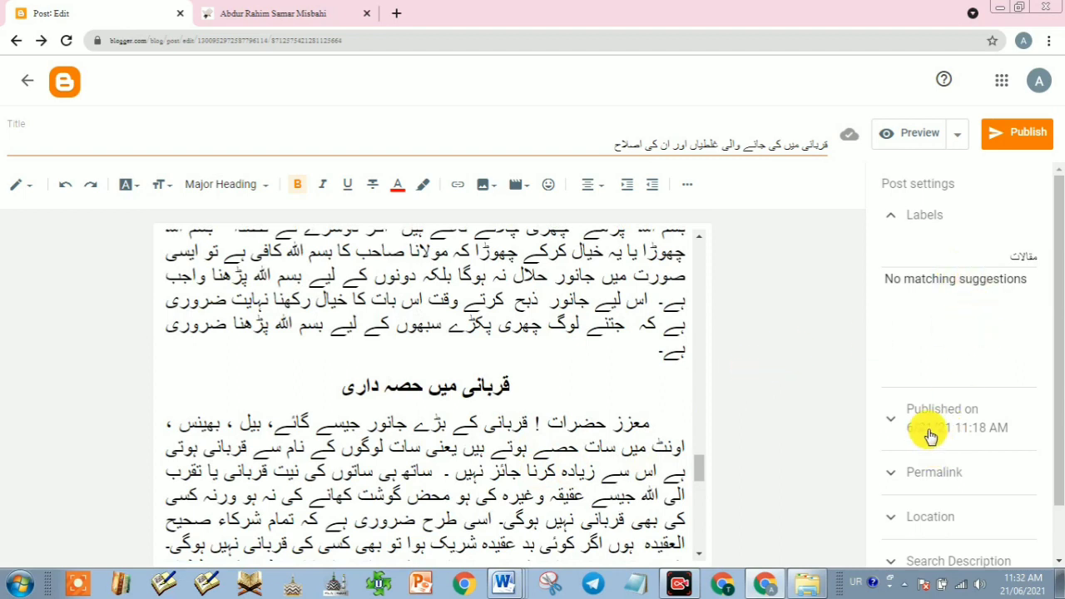
Examine the post's publication date, permalink and location settings, leaving each section collapsed.
scroll(930, 437, down, 1)
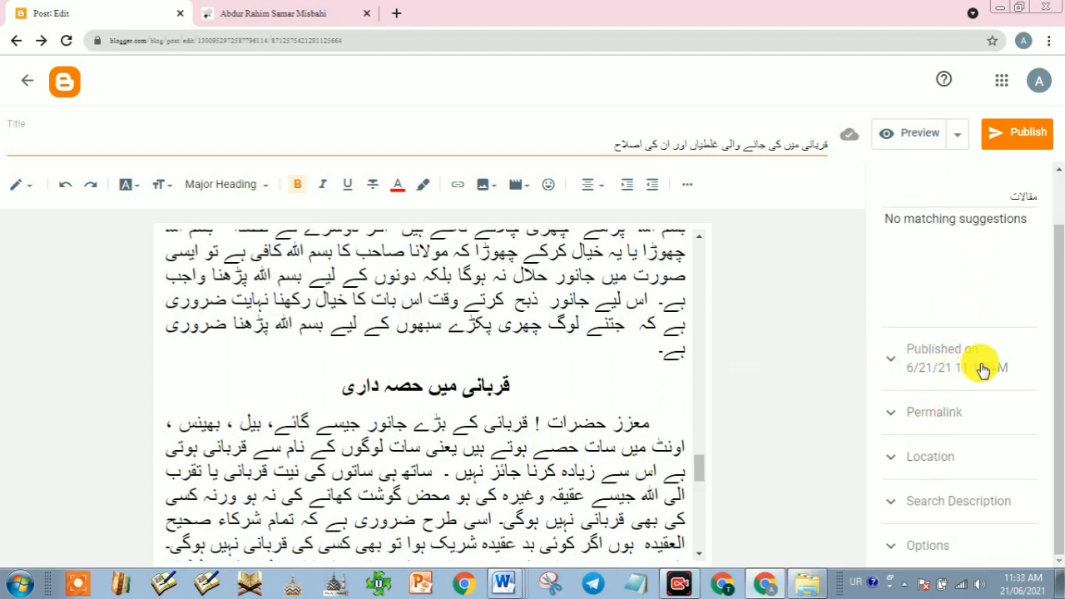
click(894, 358)
click(892, 349)
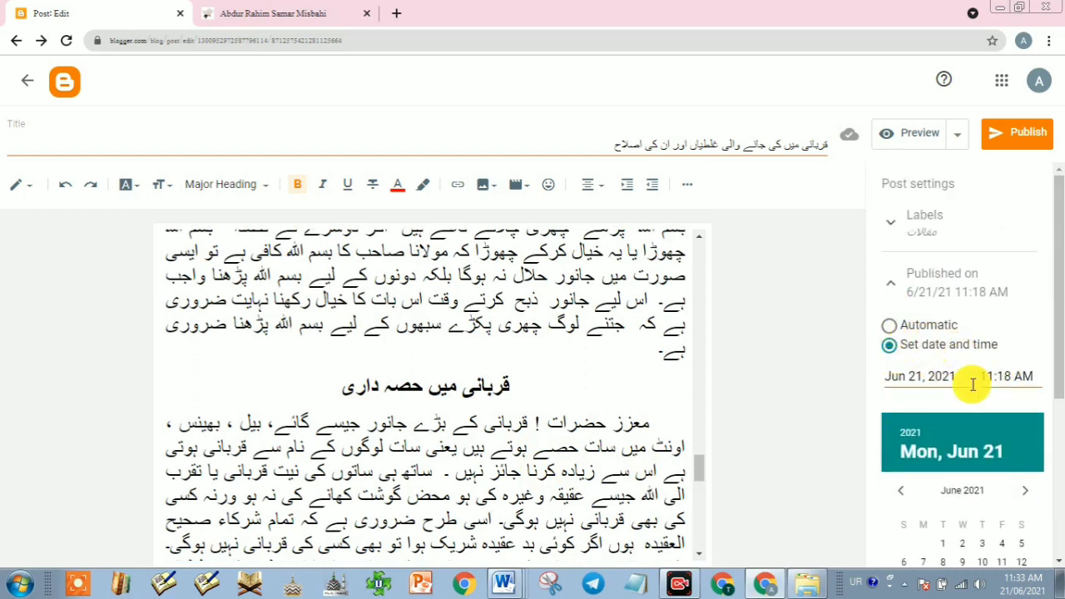
click(890, 286)
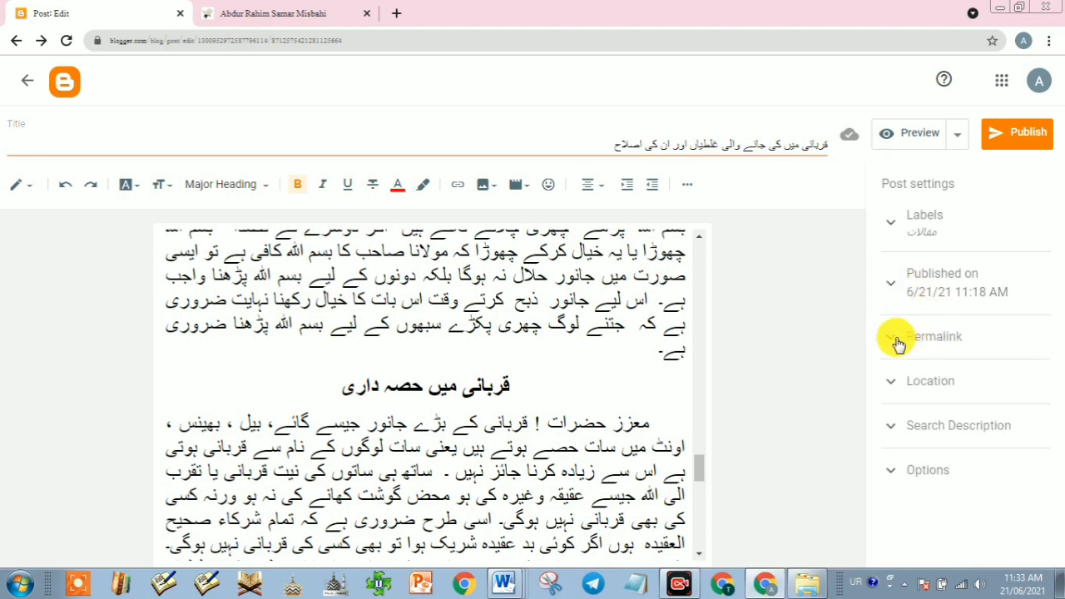
click(898, 344)
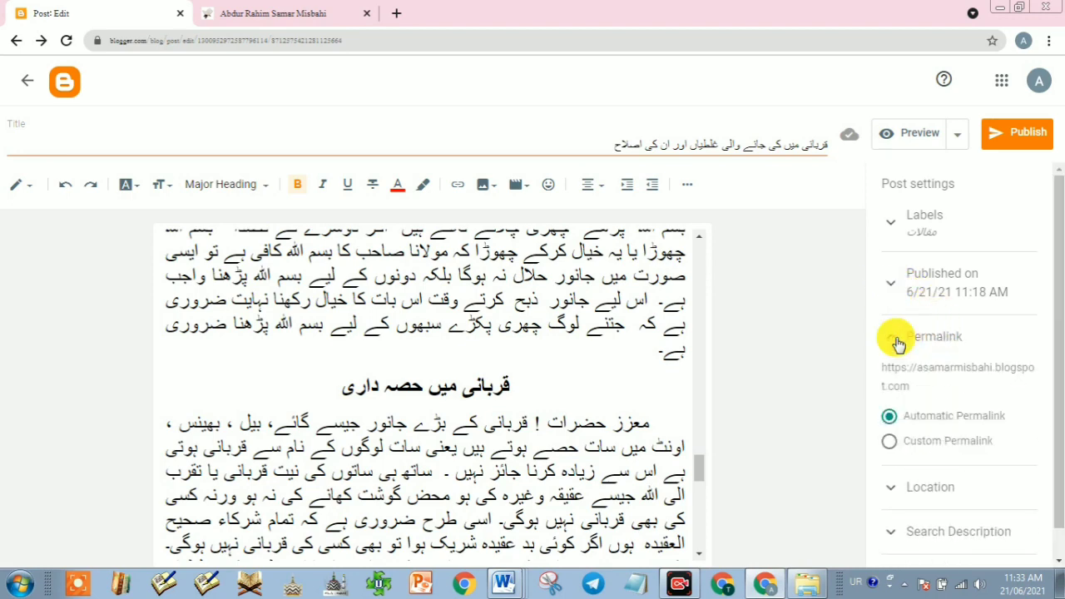
click(897, 341)
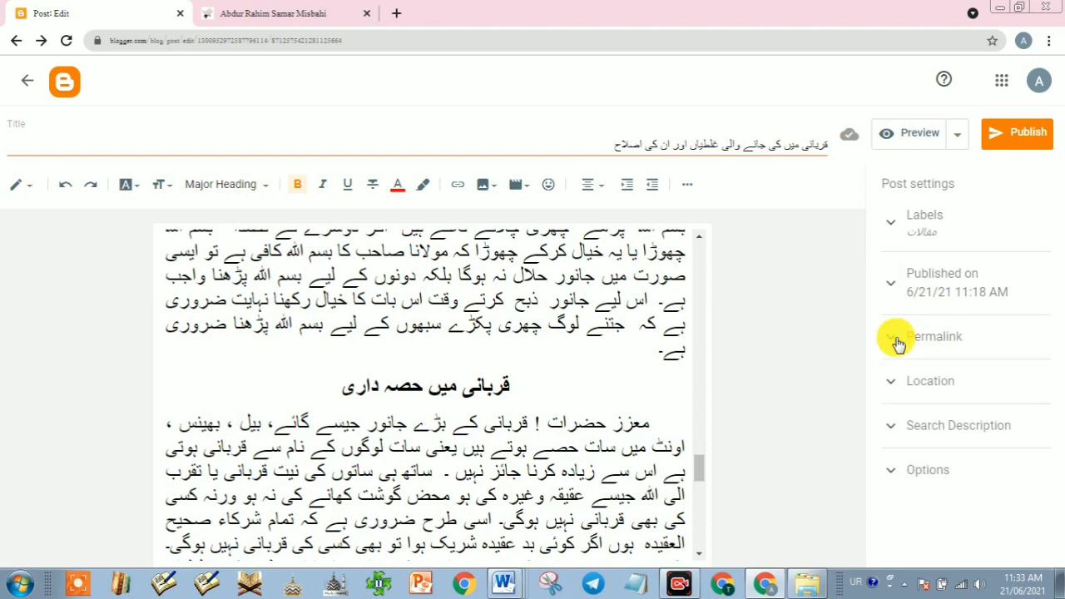
click(897, 389)
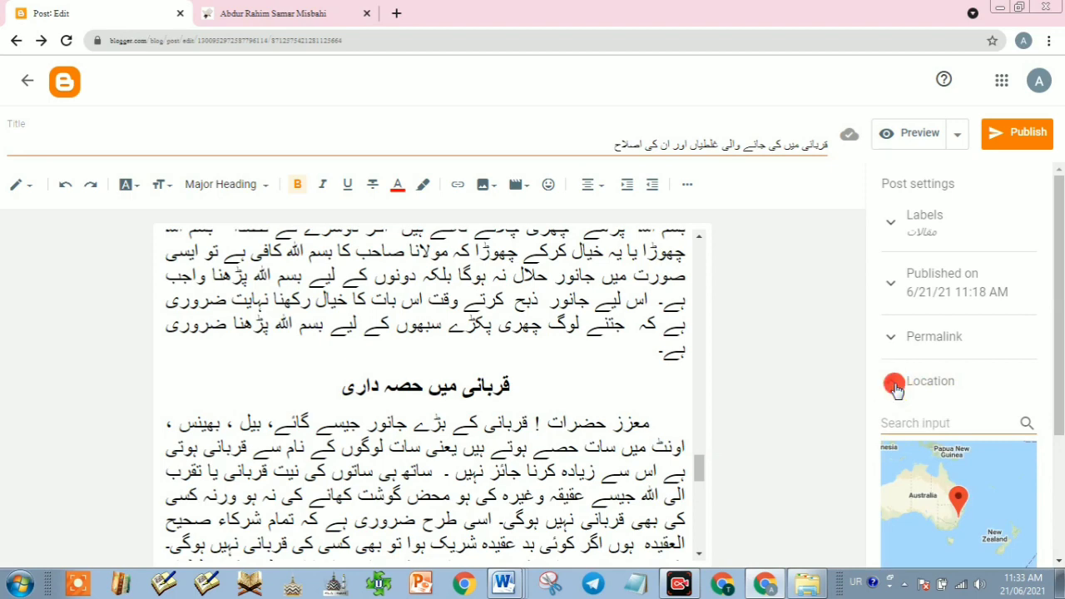
click(895, 388)
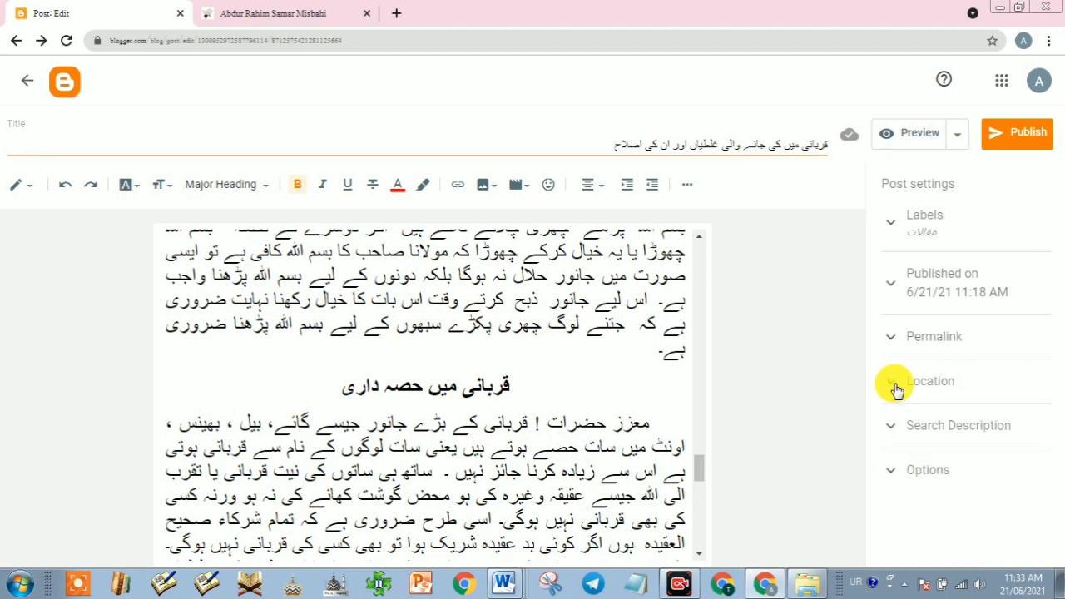
Fill the post's search description with the article paragraph starting "عام طور پر" under the heading "پرورش میں کوتاہی".
click(894, 434)
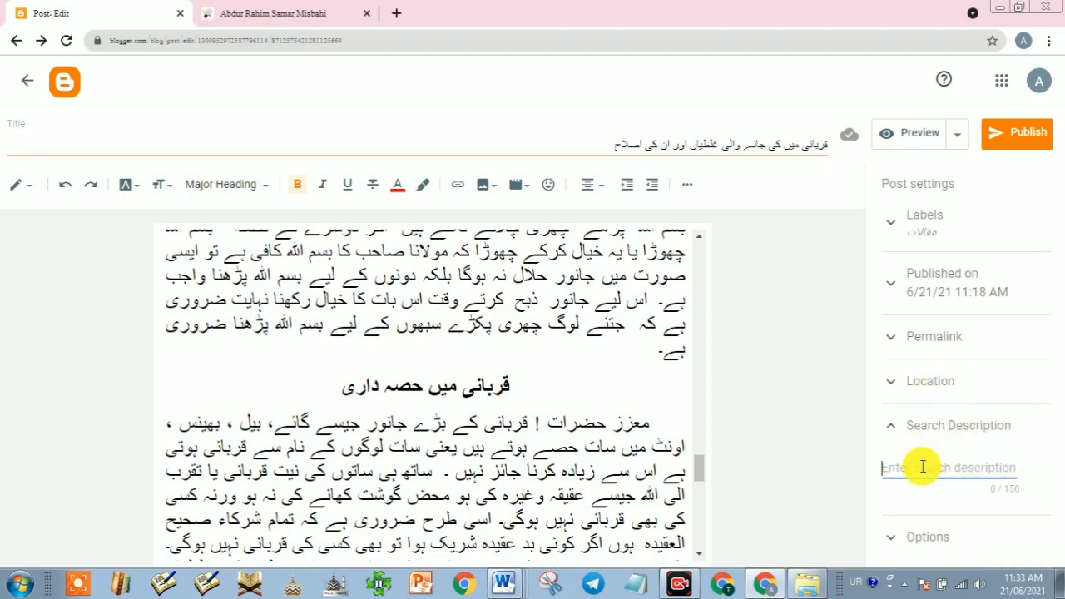
scroll(509, 287, up, 10)
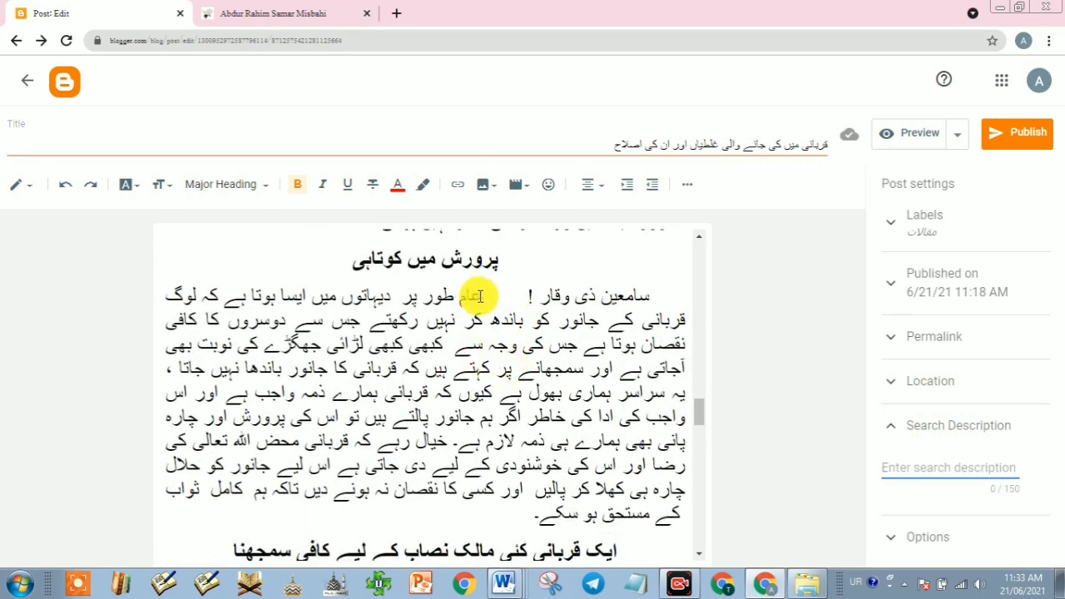
drag(479, 296, 330, 332)
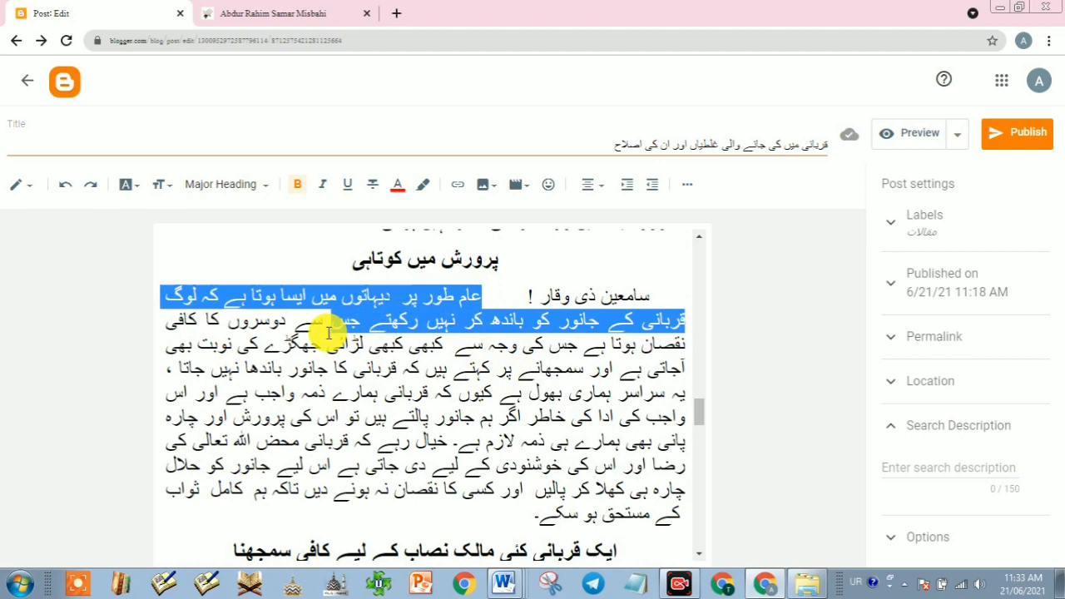
drag(330, 333, 307, 507)
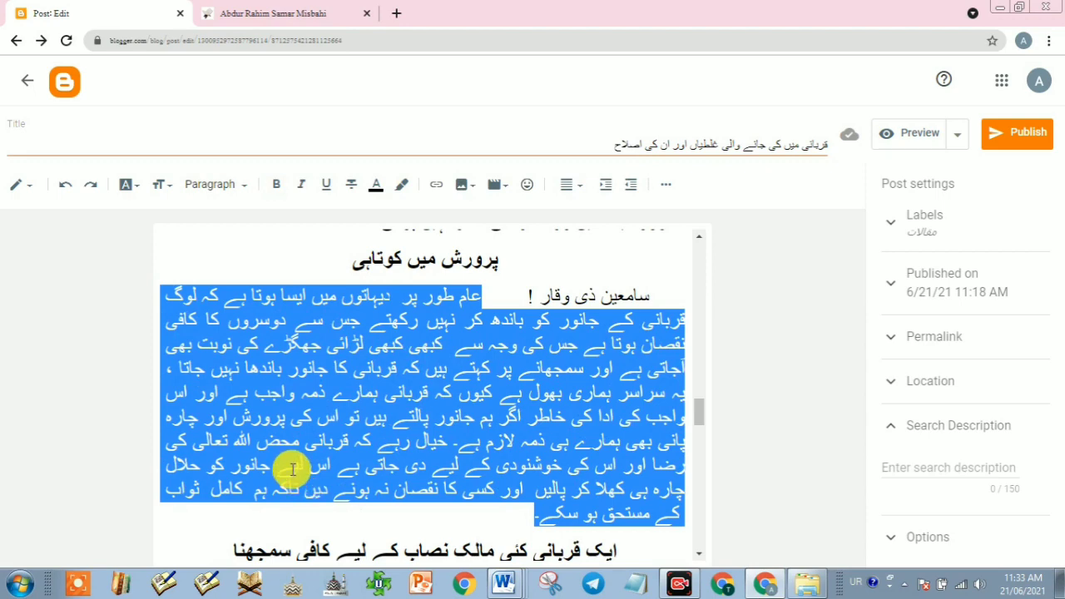
scroll(416, 396, down, 4)
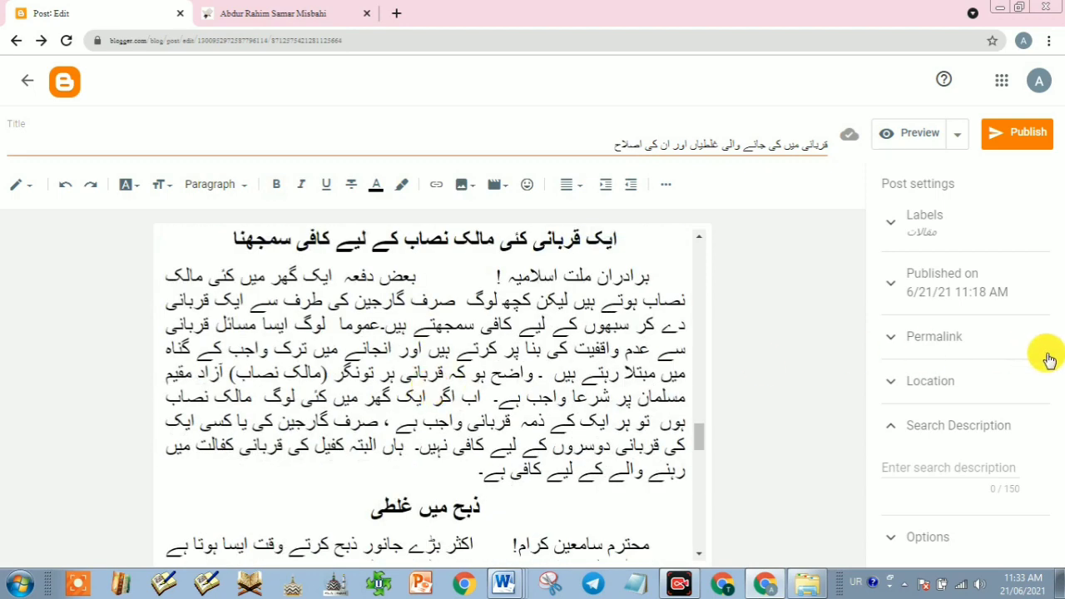
key(ctrl+v)
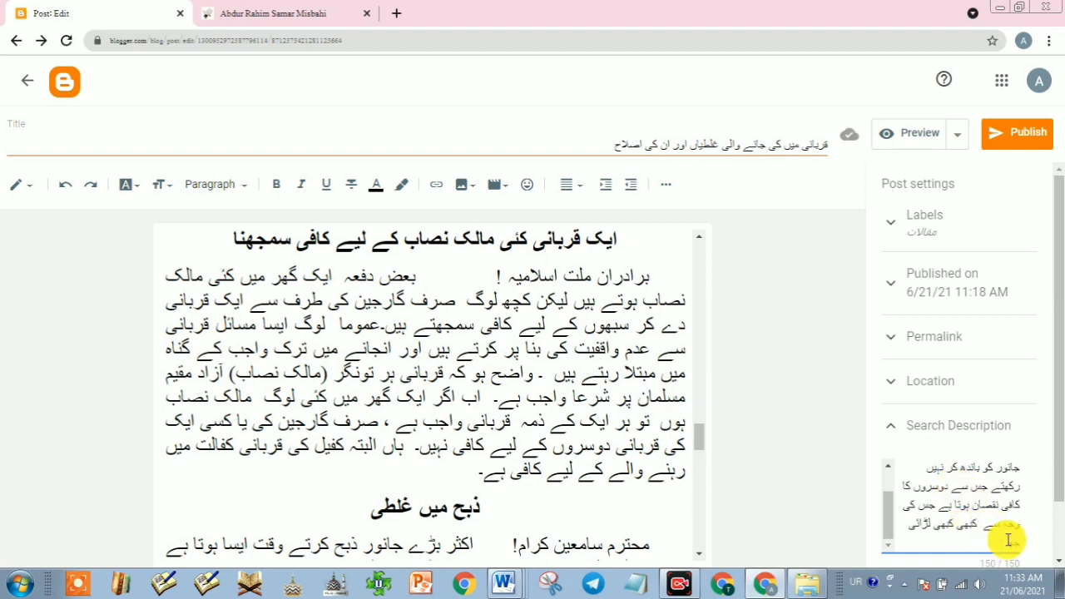
Replace the search description with the article passage from "قربانی کے بڑے جانور" to "زیادہ کرنا جائز نہیں", and collapse the section.
scroll(566, 408, down, 5)
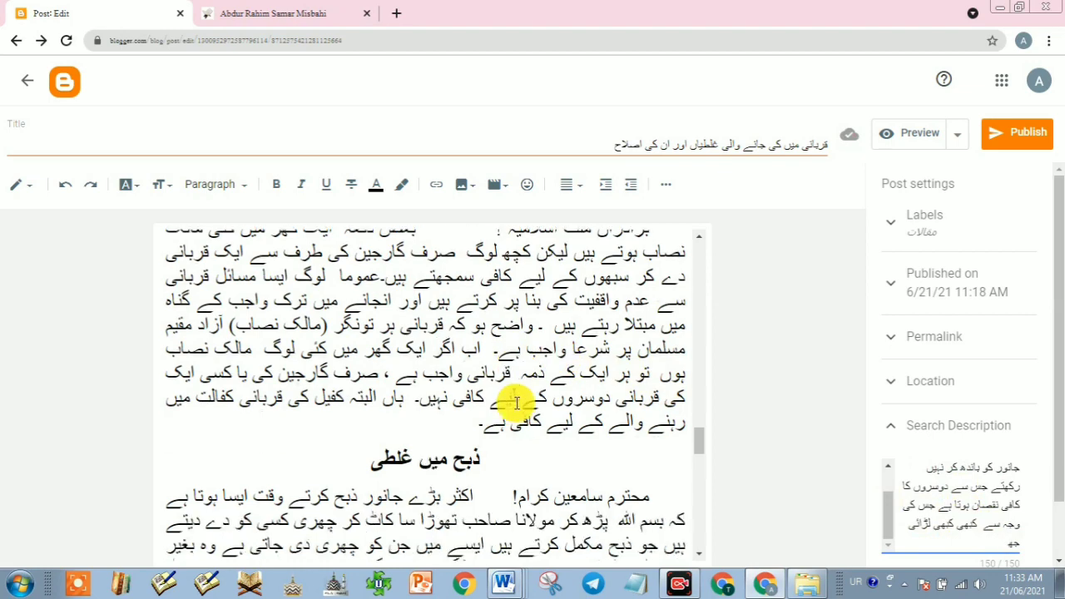
scroll(516, 395, down, 3)
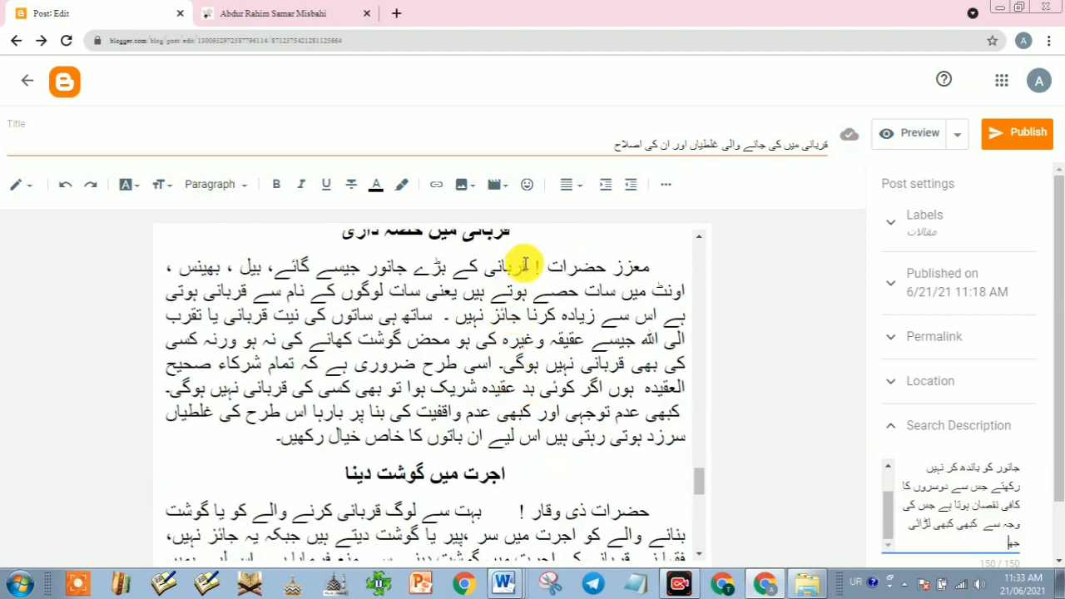
drag(527, 265, 447, 312)
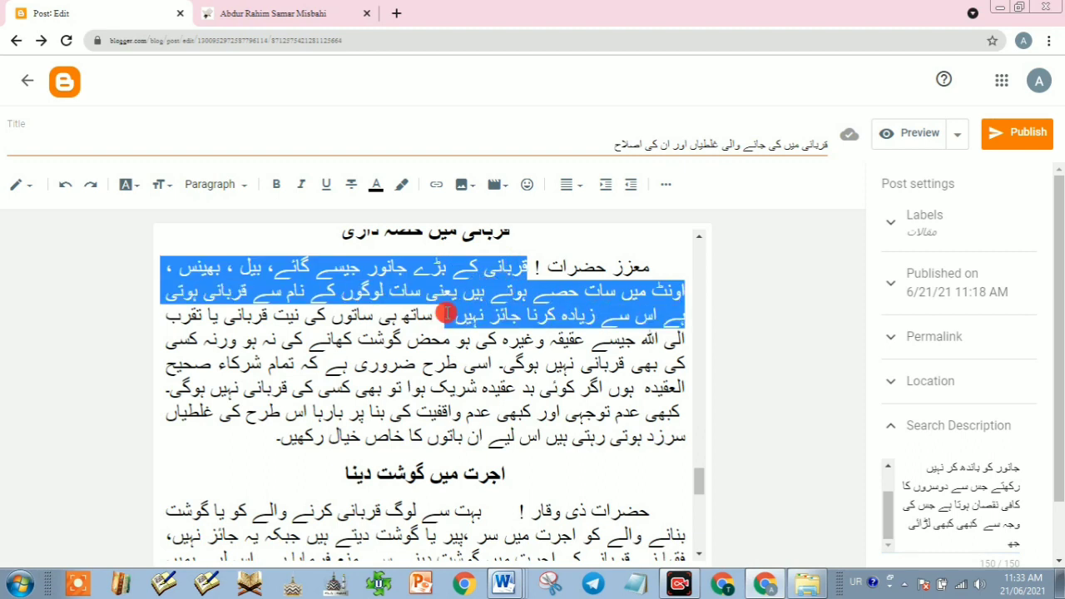
click(989, 487)
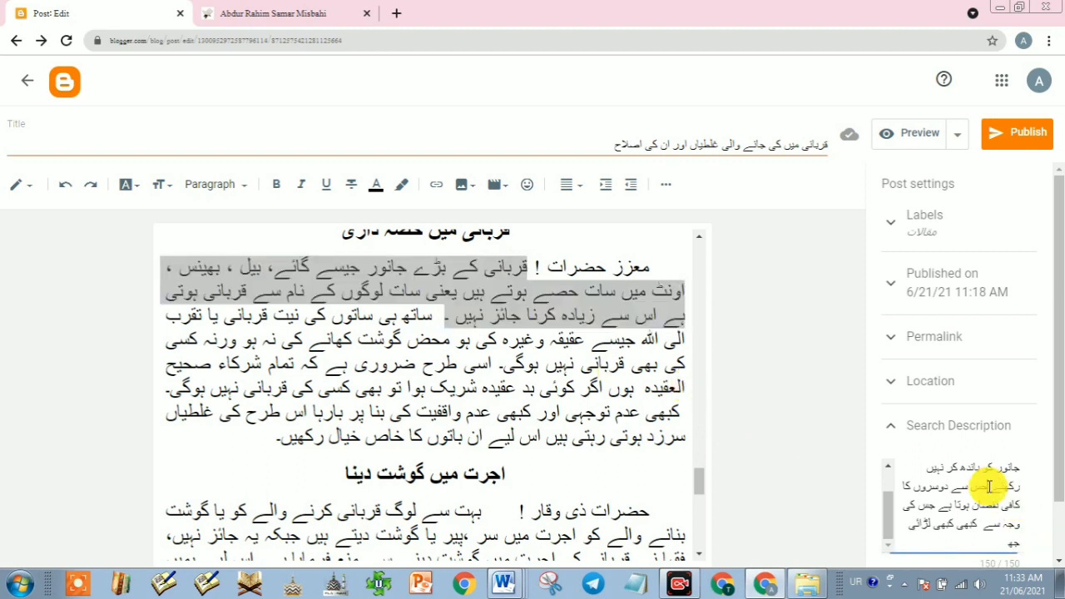
key(ctrl+a)
text(قربانی کے بڑے جانور جیسے گائے، بیل ، بھینس ، اونٹ میں سات حصے ہوتے ہیں یعنی سات لوگوں کے نام سے قربانی ہوتی ہے اس سے زیادہ کرنا جائز نہیں .)
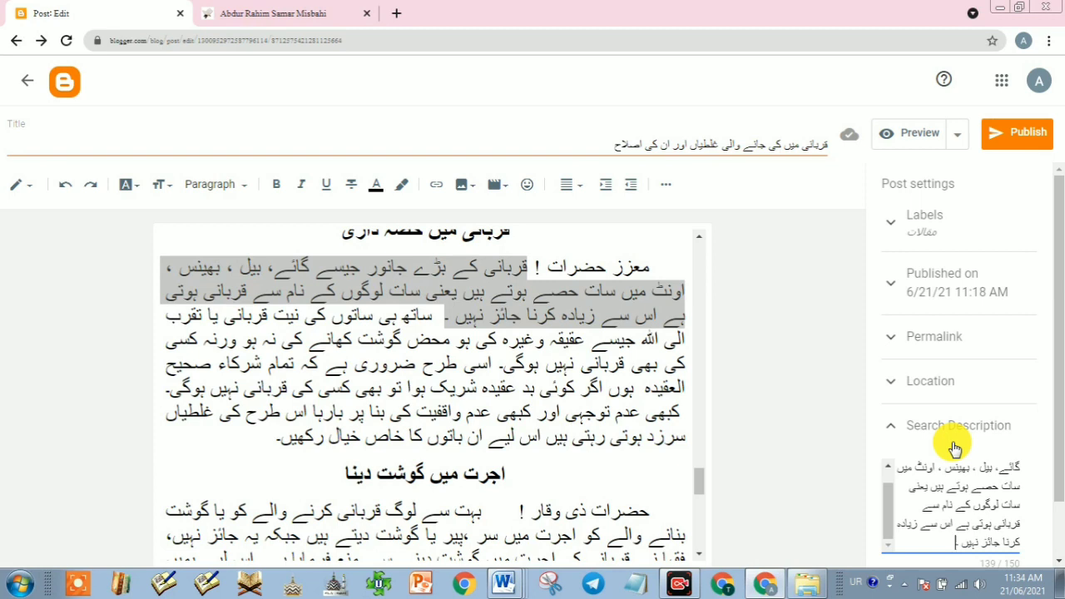
click(887, 428)
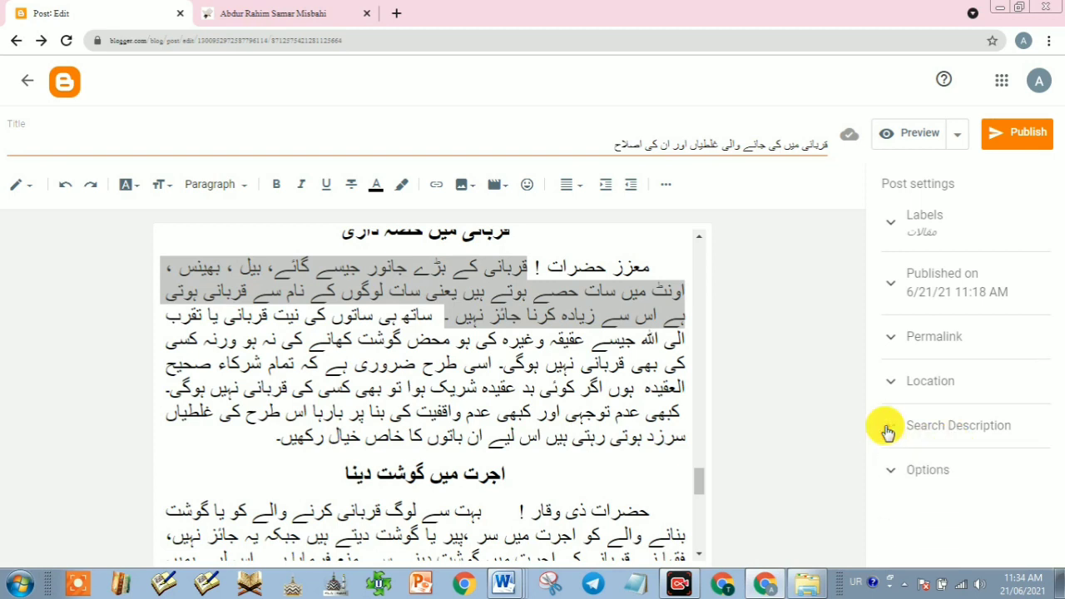
Review the reader comments options, collapse them, and check the post's assigned label and article text.
click(900, 476)
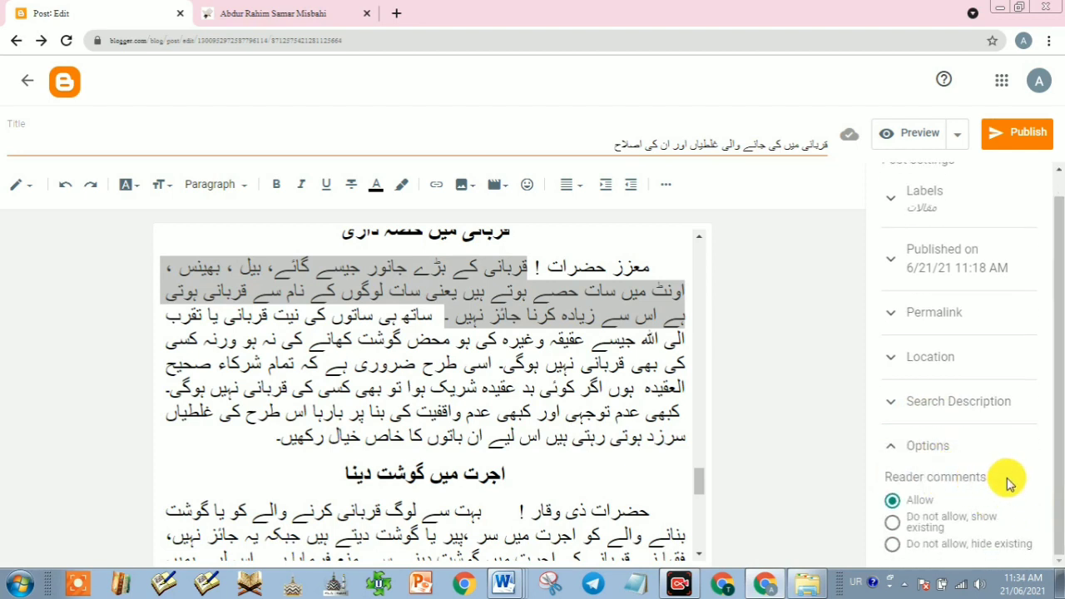
click(896, 452)
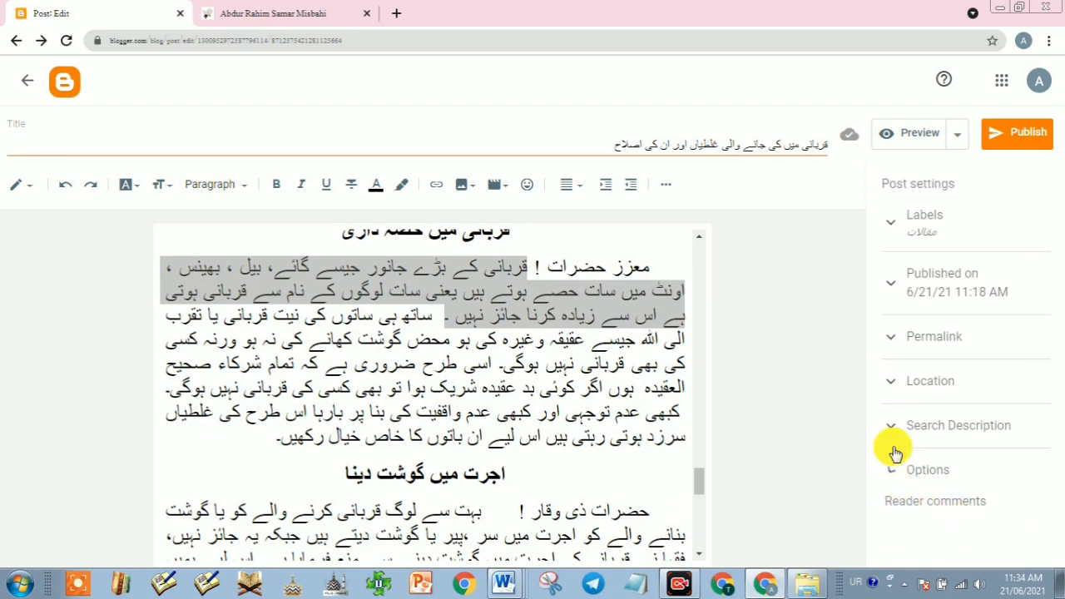
click(369, 357)
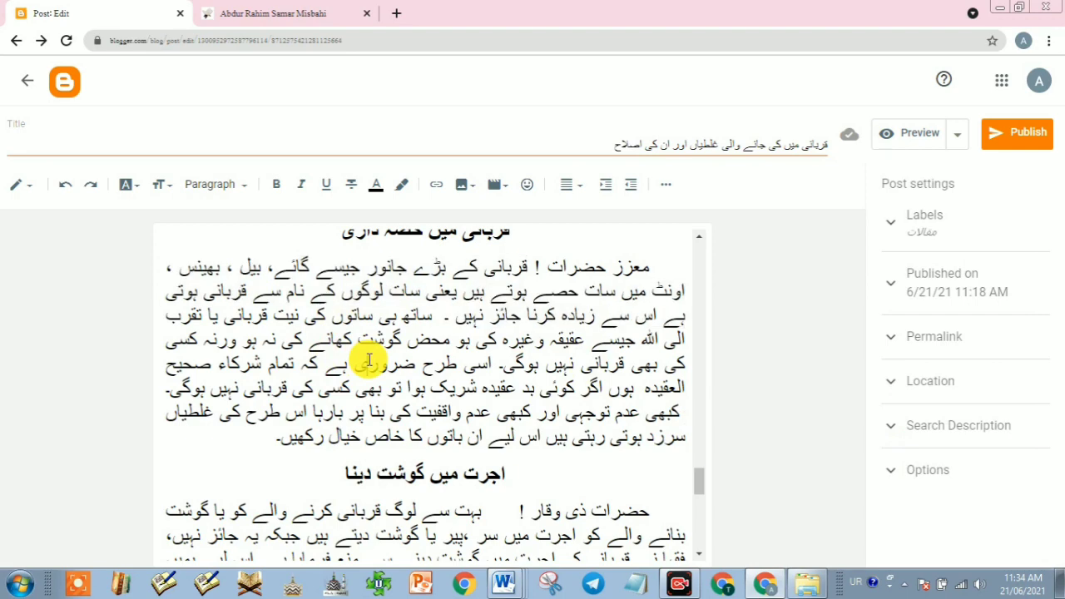
scroll(368, 359, up, 1)
scroll(369, 359, up, 3)
scroll(369, 359, up, 4)
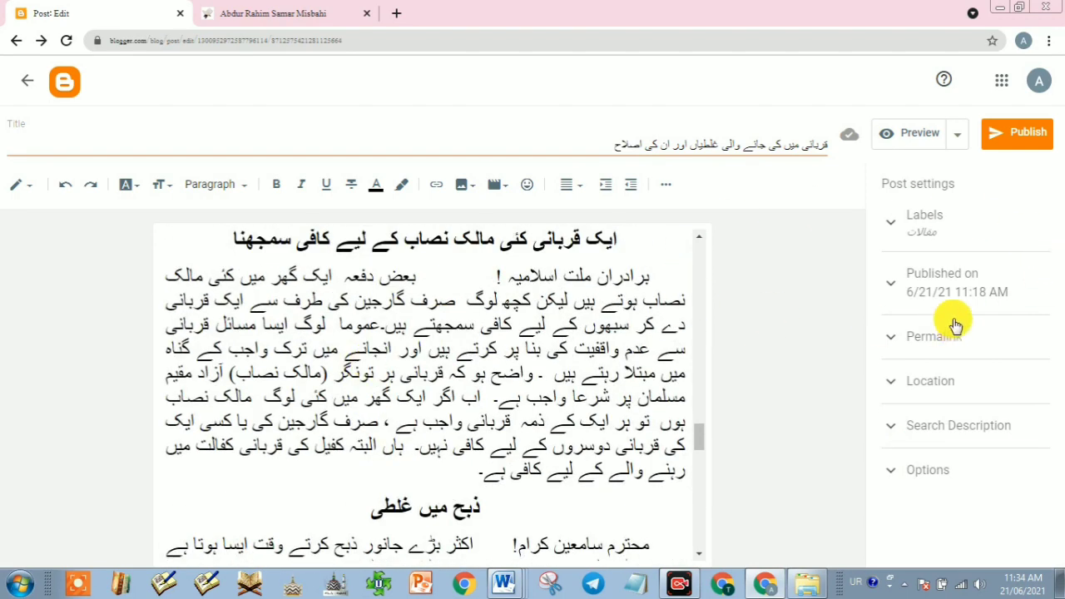
click(899, 229)
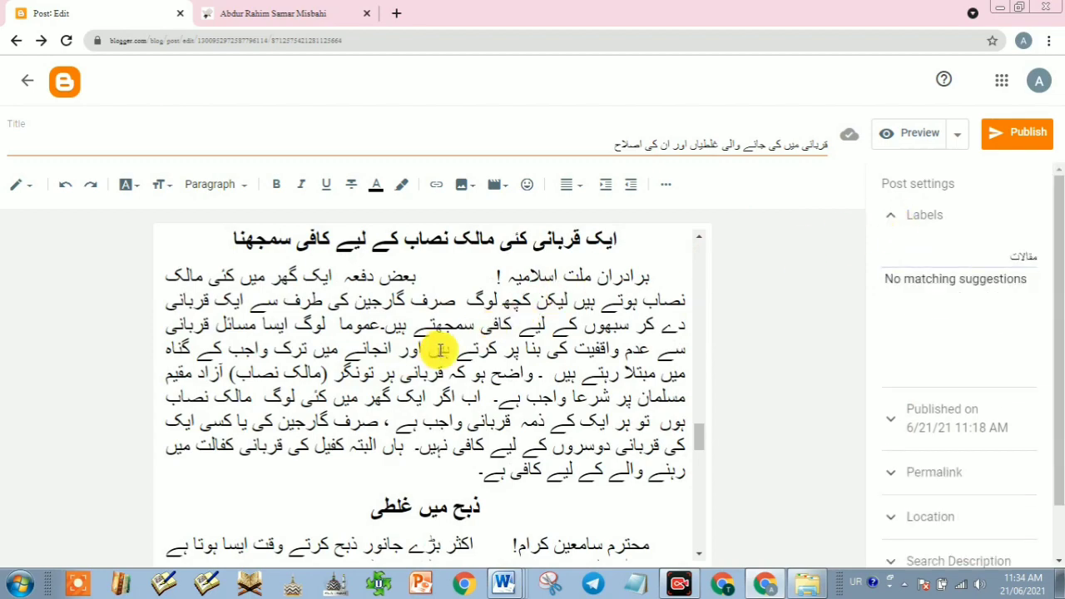
scroll(489, 310, up, 5)
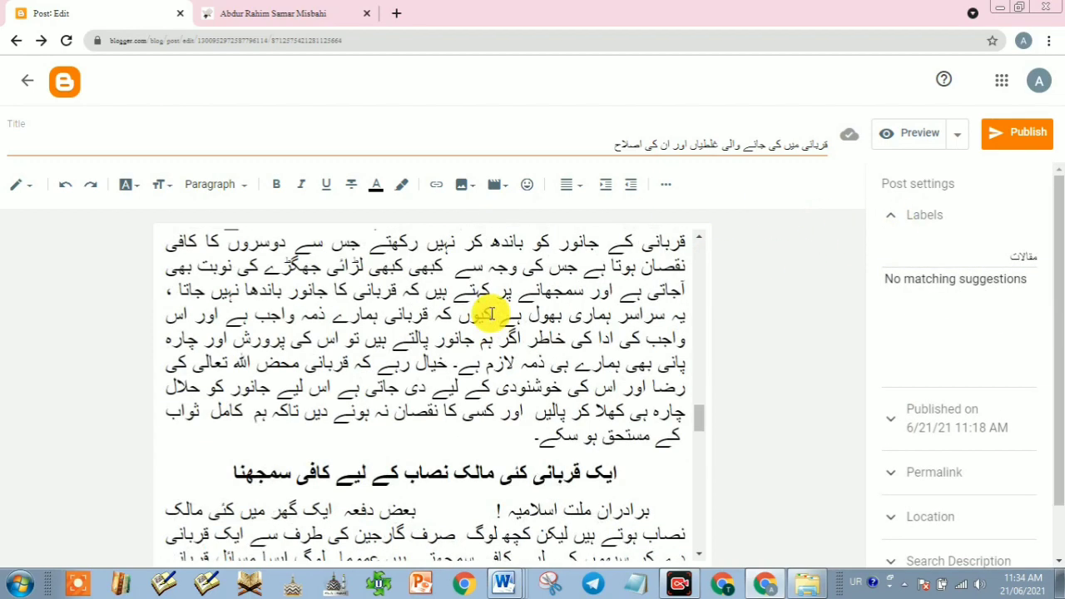
Open the post preview and examine the title, banner image, red heading and article body.
click(911, 143)
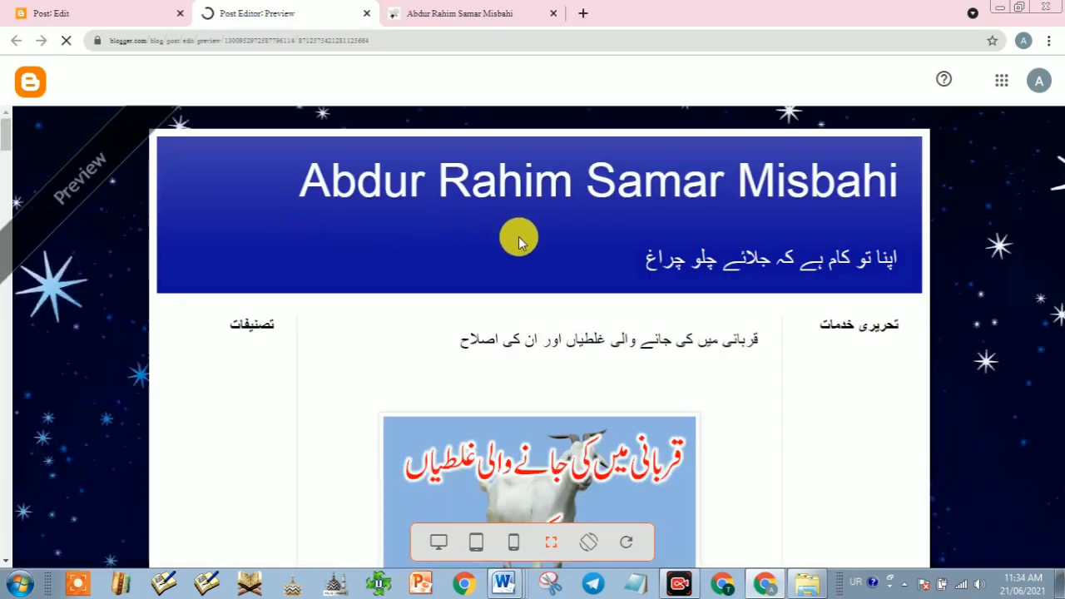
scroll(553, 306, down, 2)
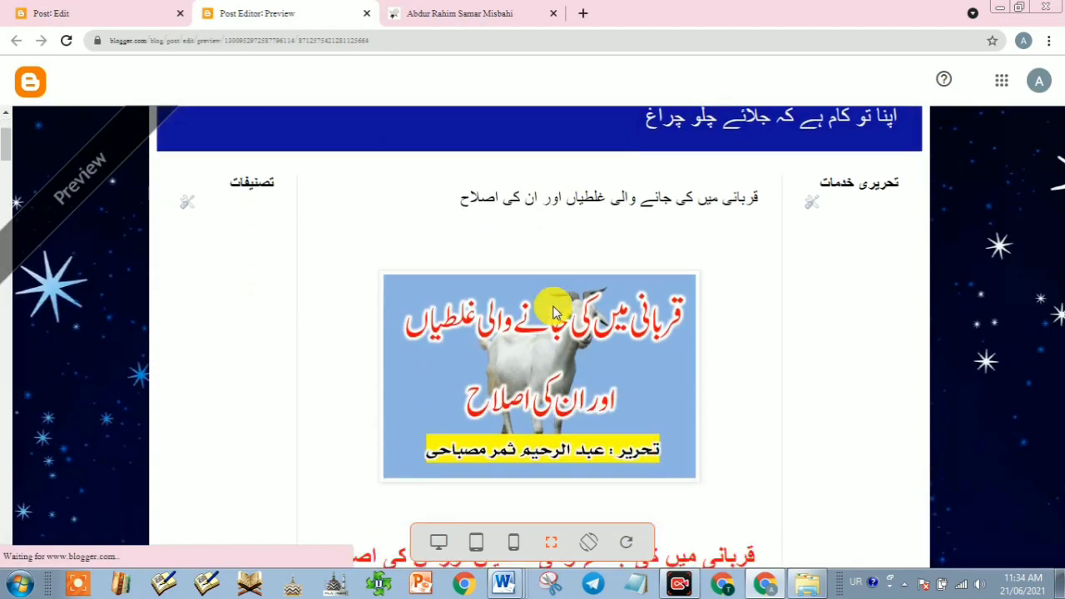
scroll(556, 311, up, 1)
scroll(556, 310, down, 6)
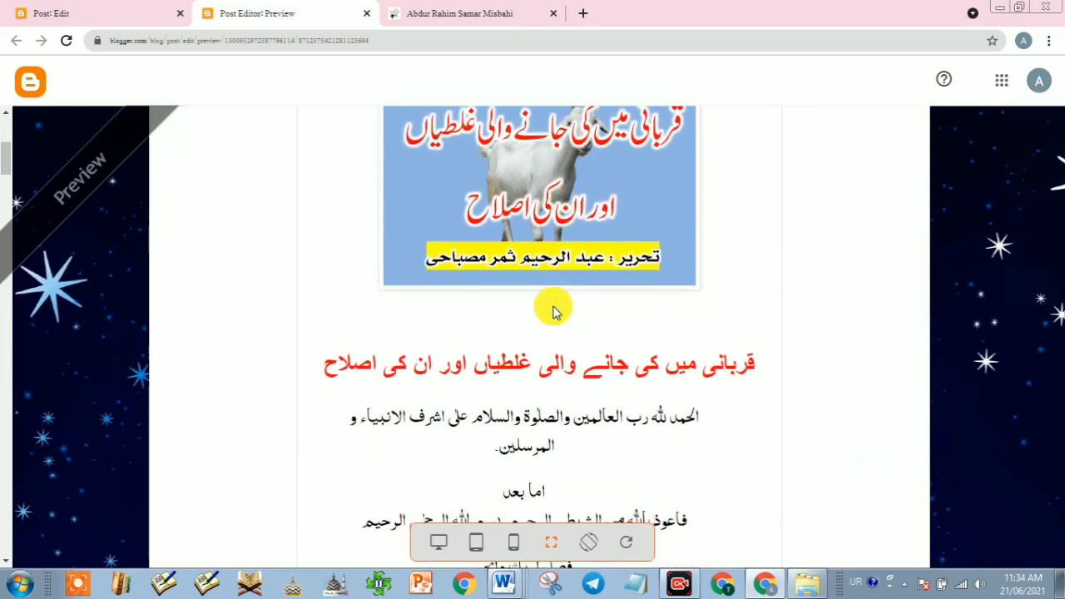
scroll(556, 311, up, 6)
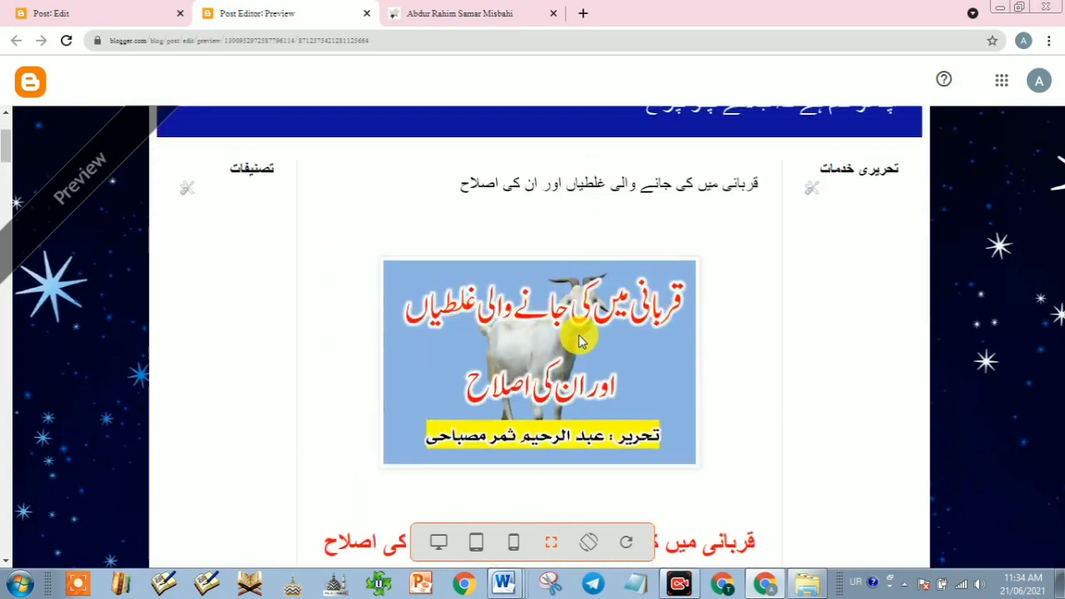
scroll(582, 387, down, 10)
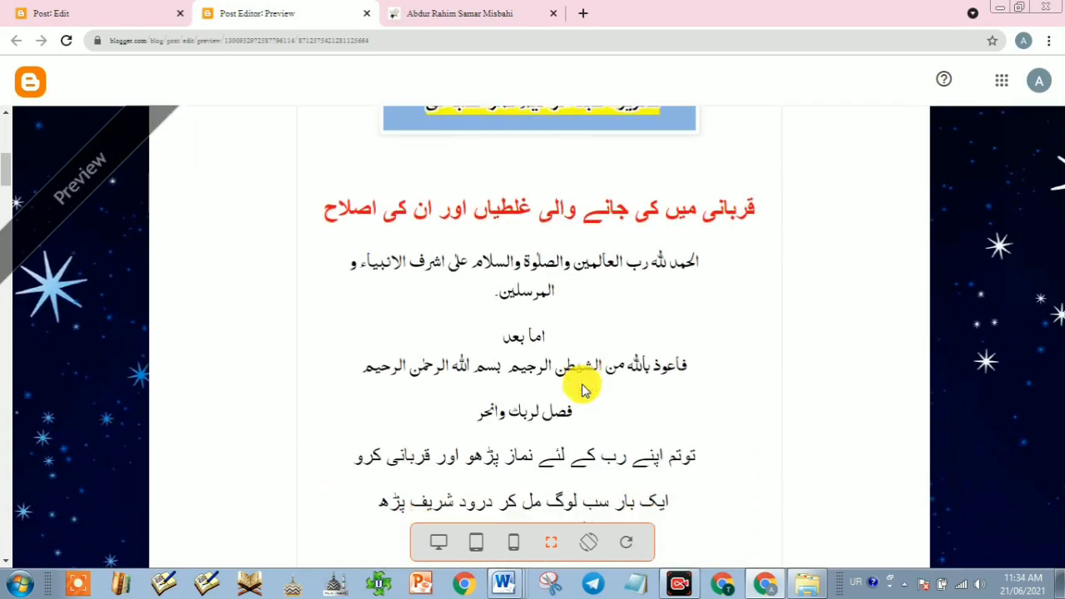
scroll(582, 391, down, 10)
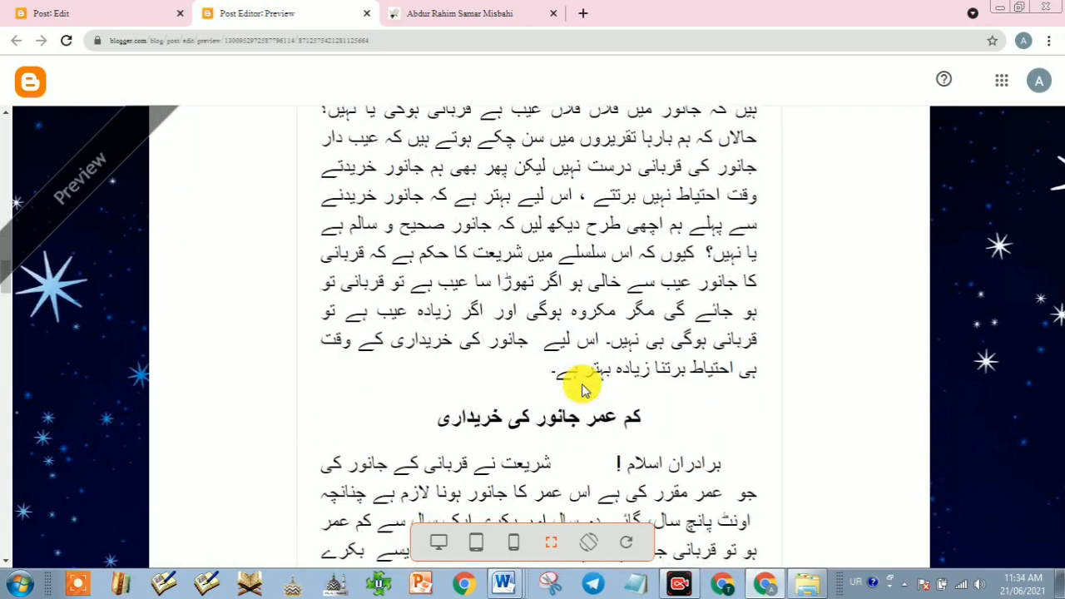
Switch the preview to the tablet layout and look through the article.
click(475, 543)
scroll(493, 351, up, 5)
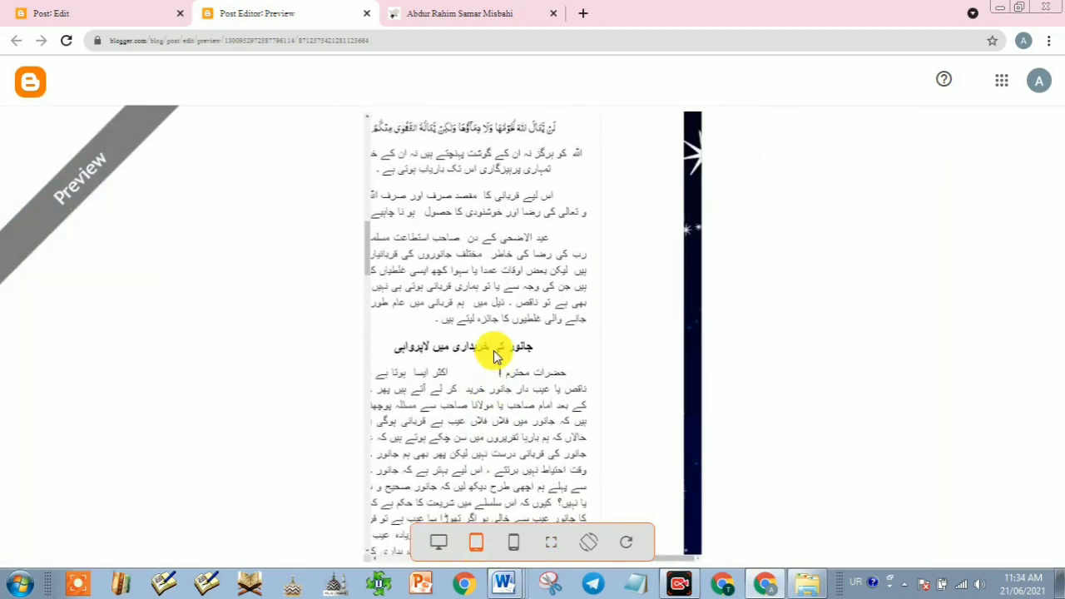
scroll(493, 350, up, 10)
scroll(493, 354, down, 9)
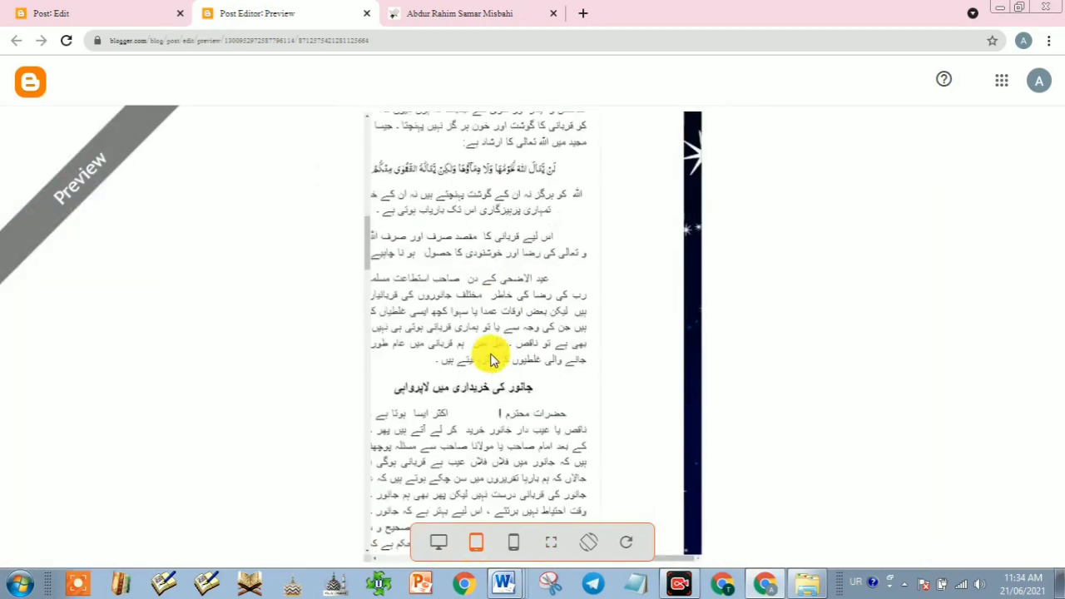
scroll(493, 366, down, 2)
Examine the article in the mobile preview layout and switch back to the full-screen preview.
click(516, 542)
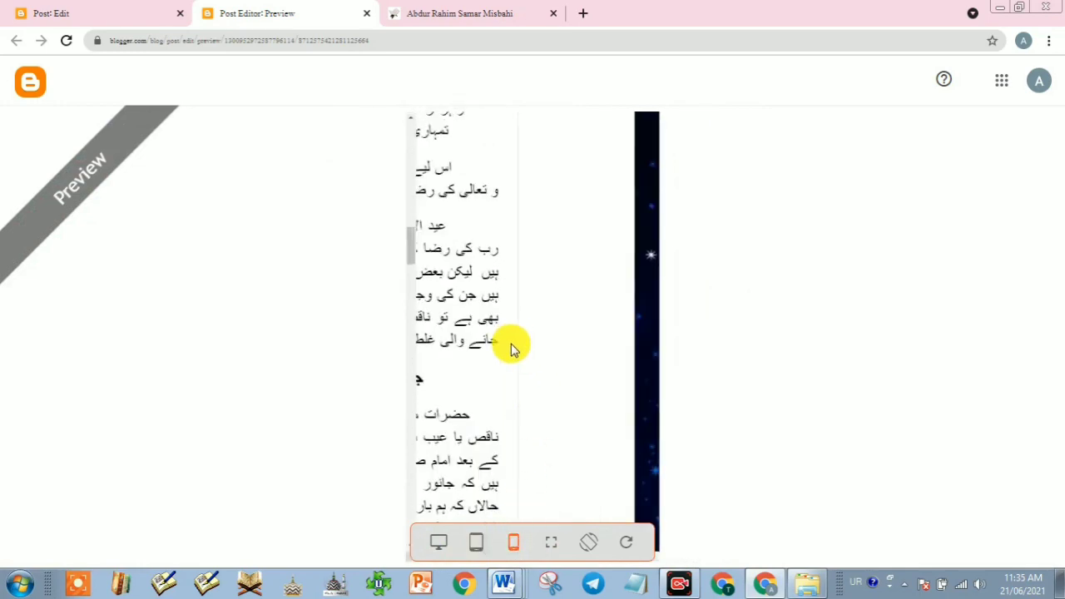
scroll(509, 348, down, 5)
scroll(511, 354, down, 10)
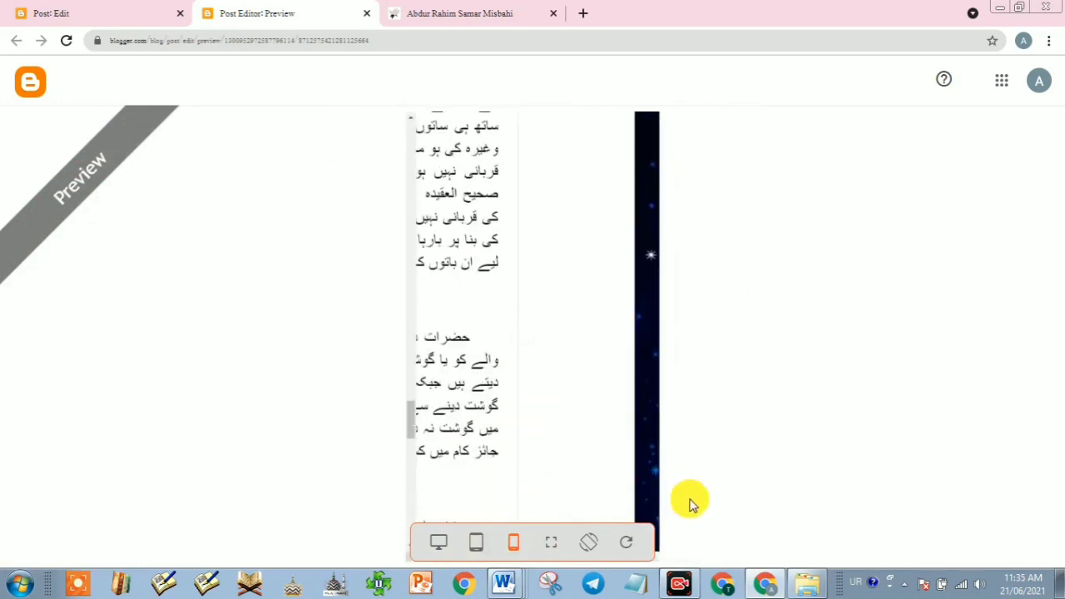
scroll(482, 374, up, 3)
scroll(471, 282, up, 8)
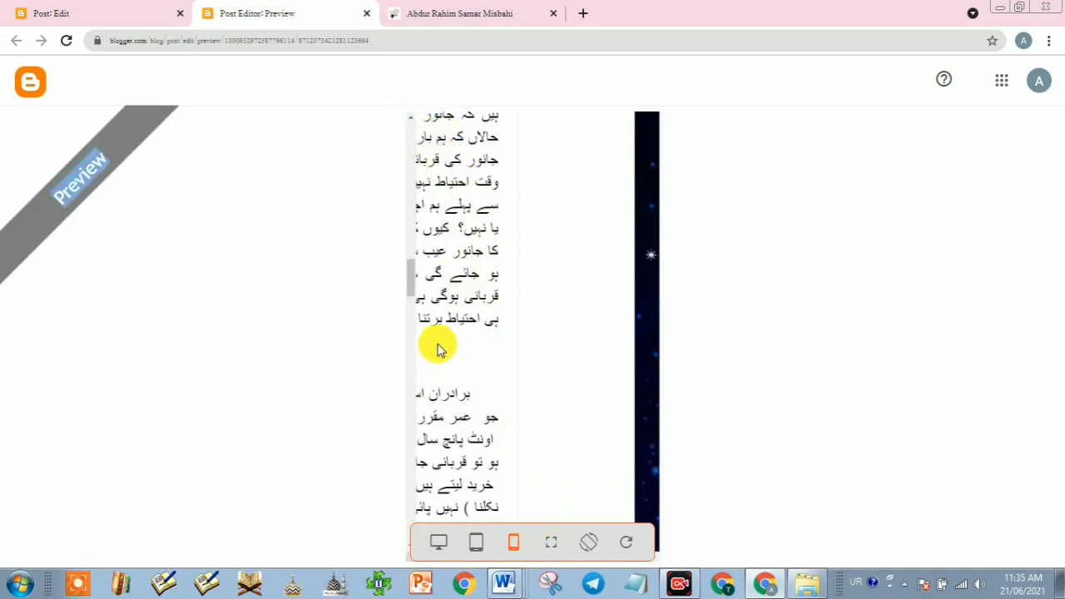
scroll(435, 347, up, 5)
scroll(436, 209, up, 3)
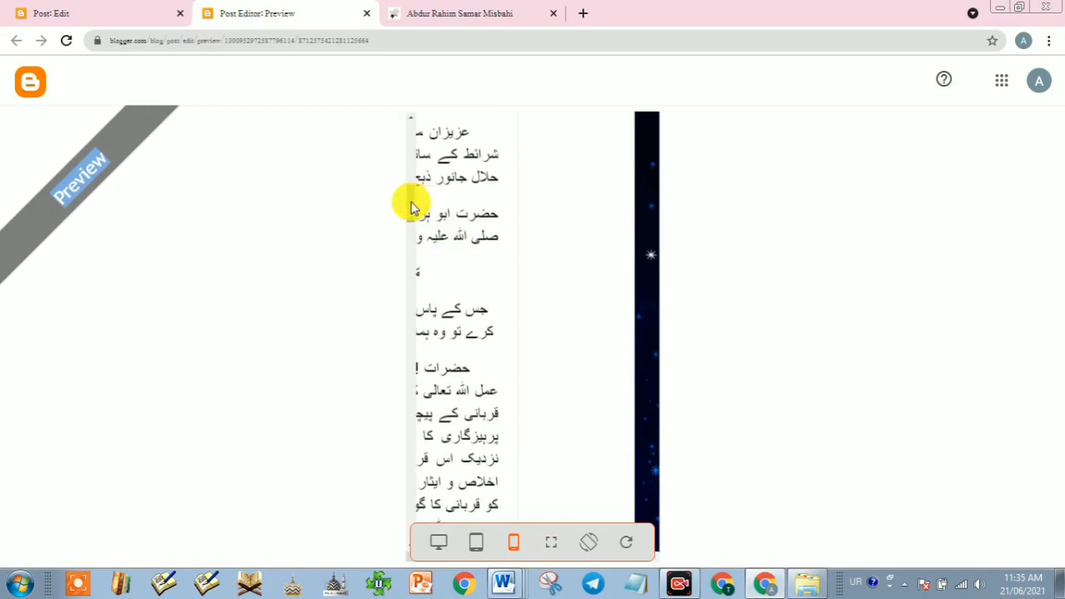
scroll(411, 206, up, 10)
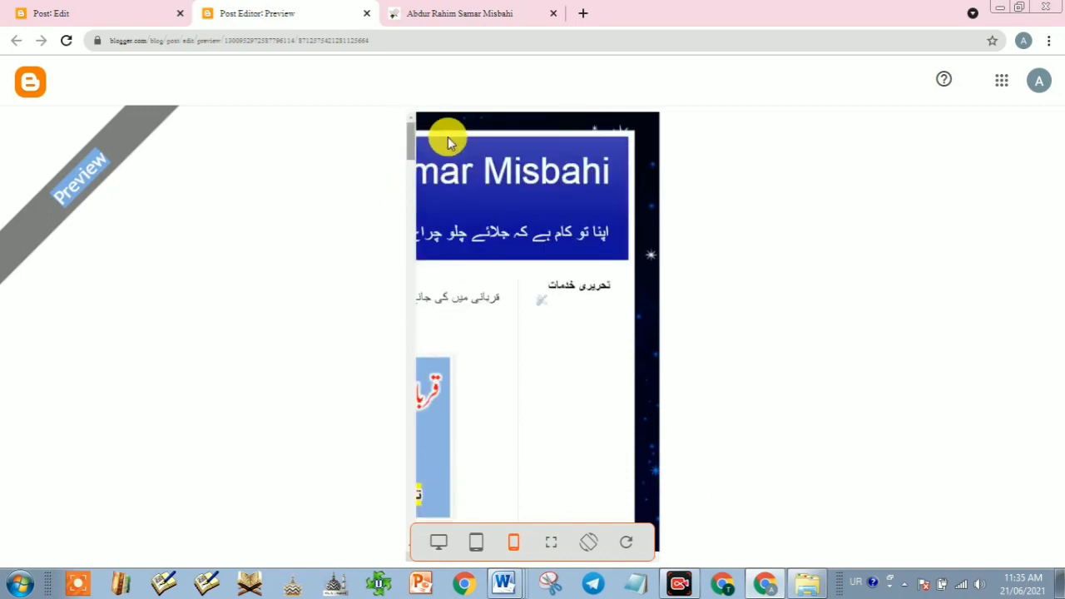
scroll(511, 314, down, 5)
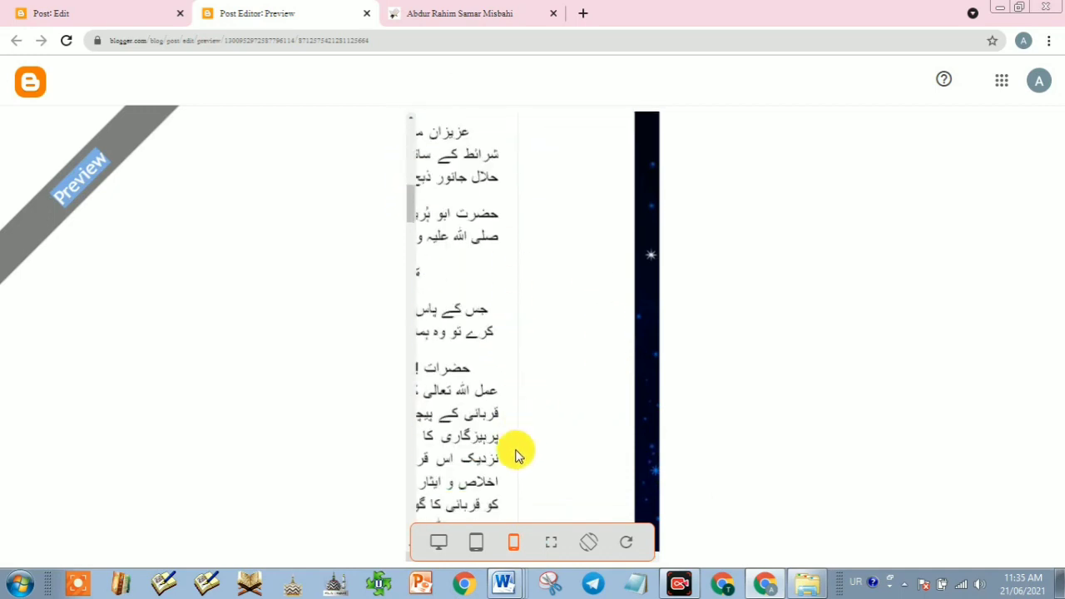
click(406, 562)
drag(407, 558, 414, 553)
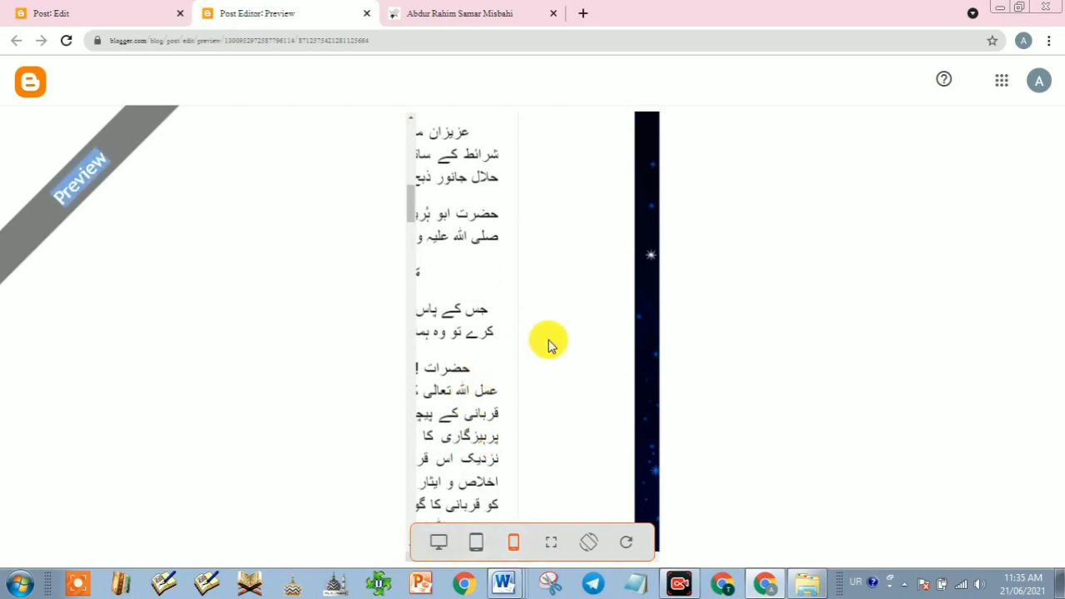
scroll(528, 257, down, 15)
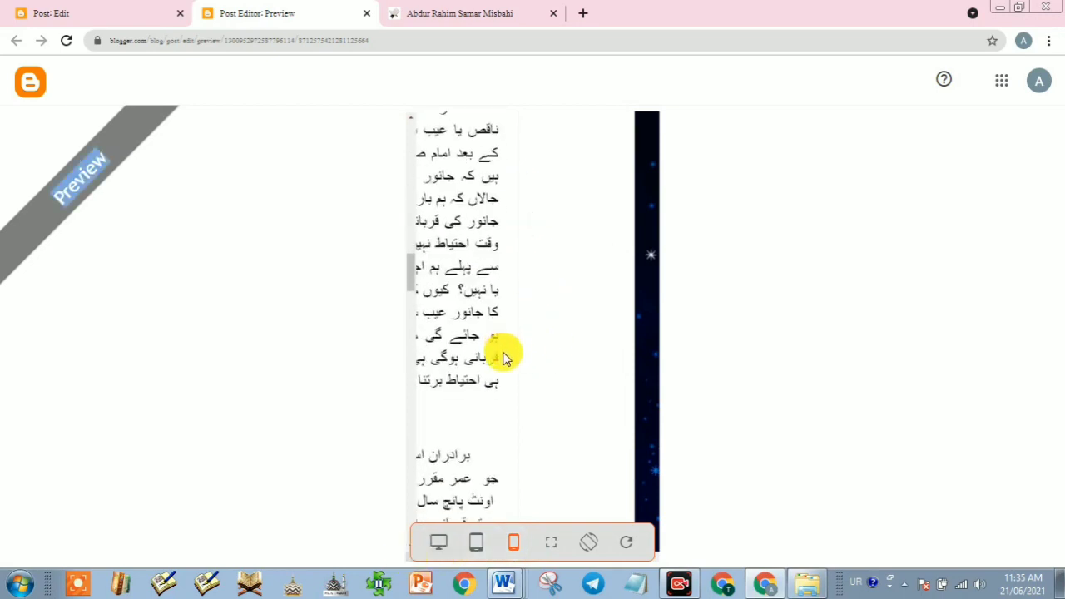
click(547, 542)
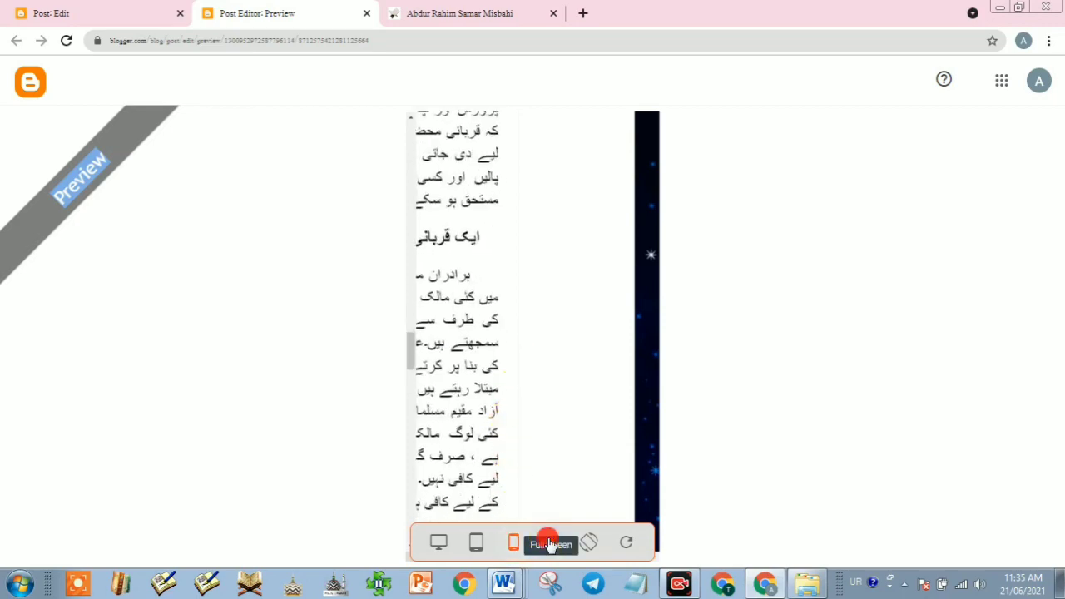
Compare the article's smartphone, tablet and desktop preview layouts, and look through the article in the desktop layout.
click(510, 544)
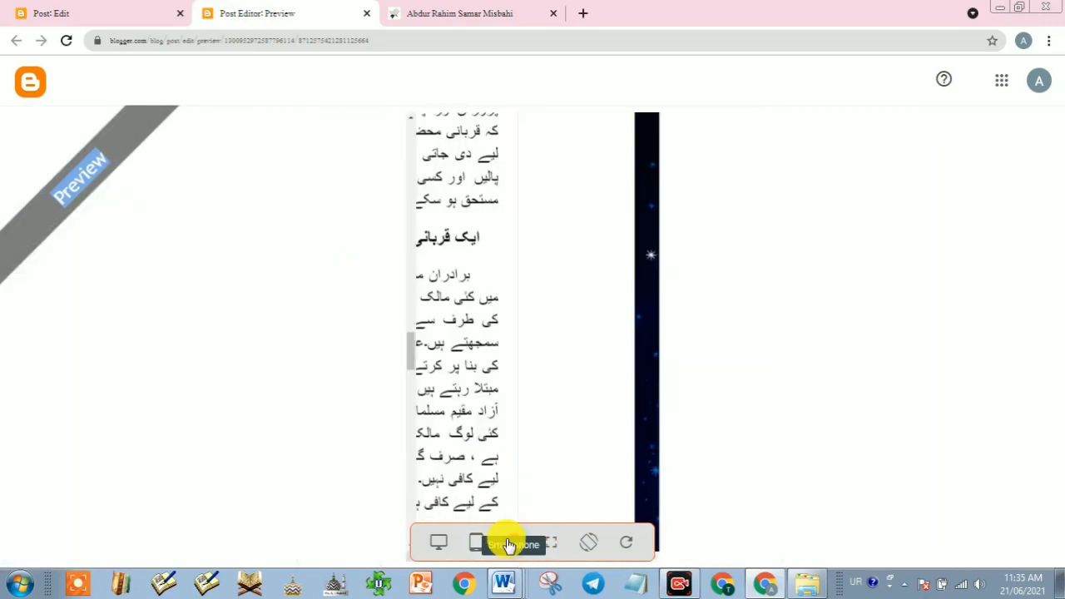
click(476, 543)
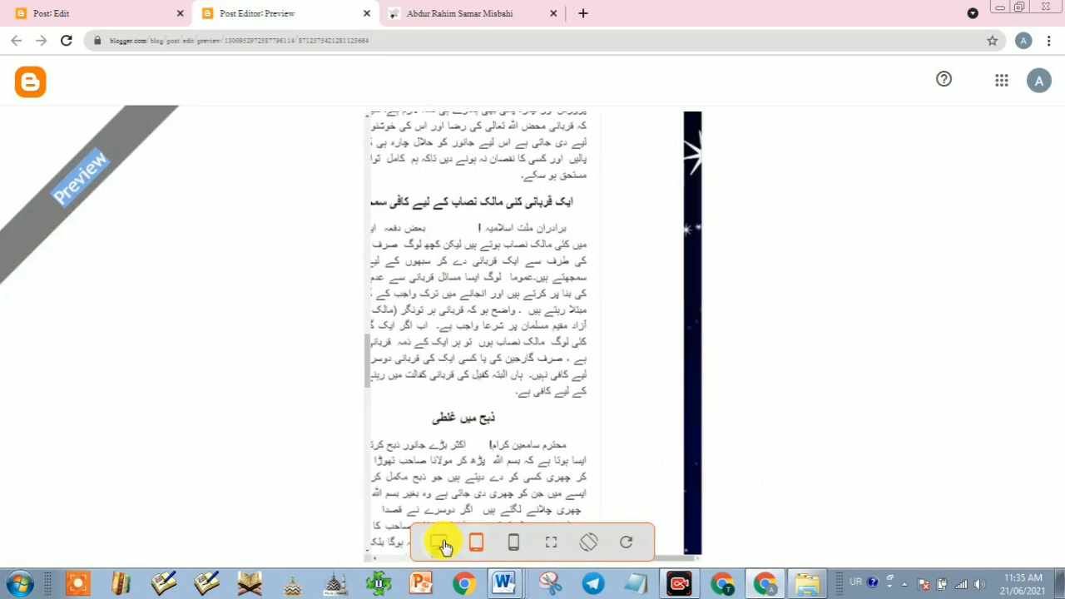
click(439, 542)
scroll(551, 353, down, 10)
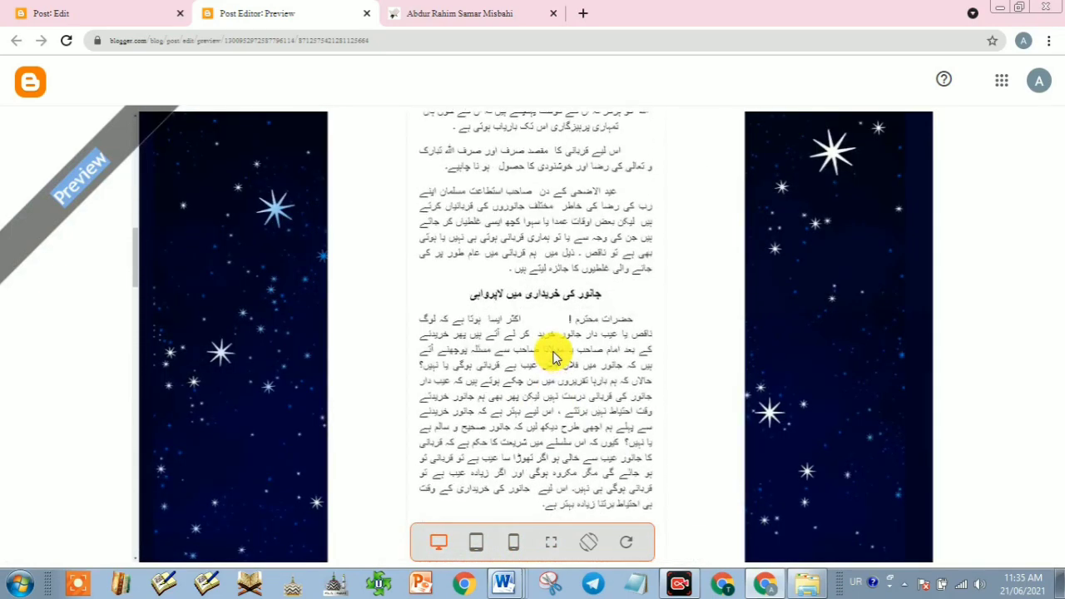
scroll(556, 357, up, 10)
scroll(556, 356, down, 3)
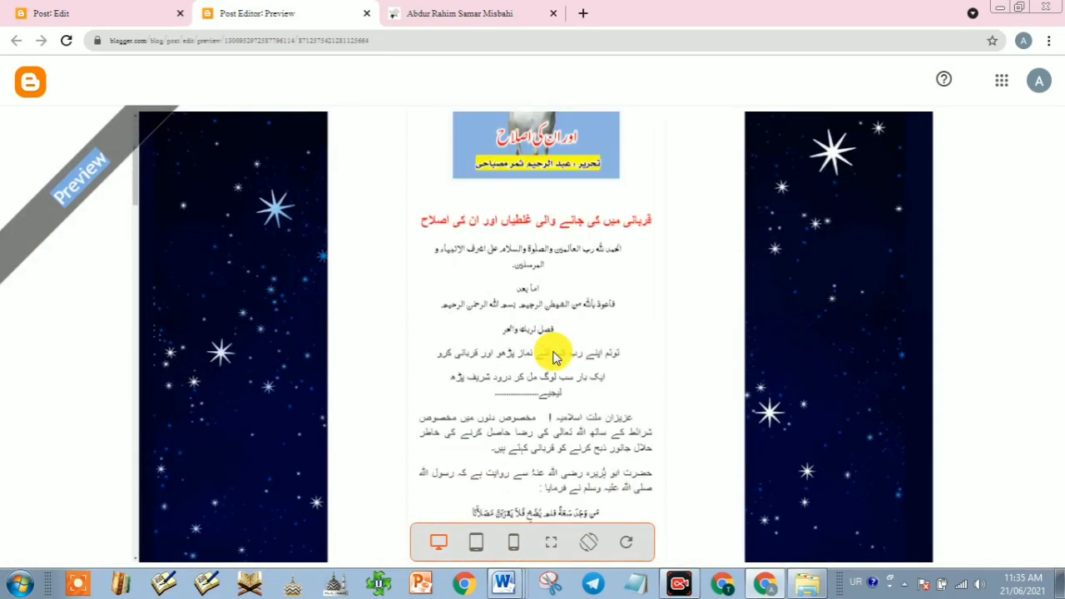
scroll(556, 356, down, 3)
Examine the article in the smartphone preview in portrait and rotated to landscape, and return to portrait orientation.
click(513, 543)
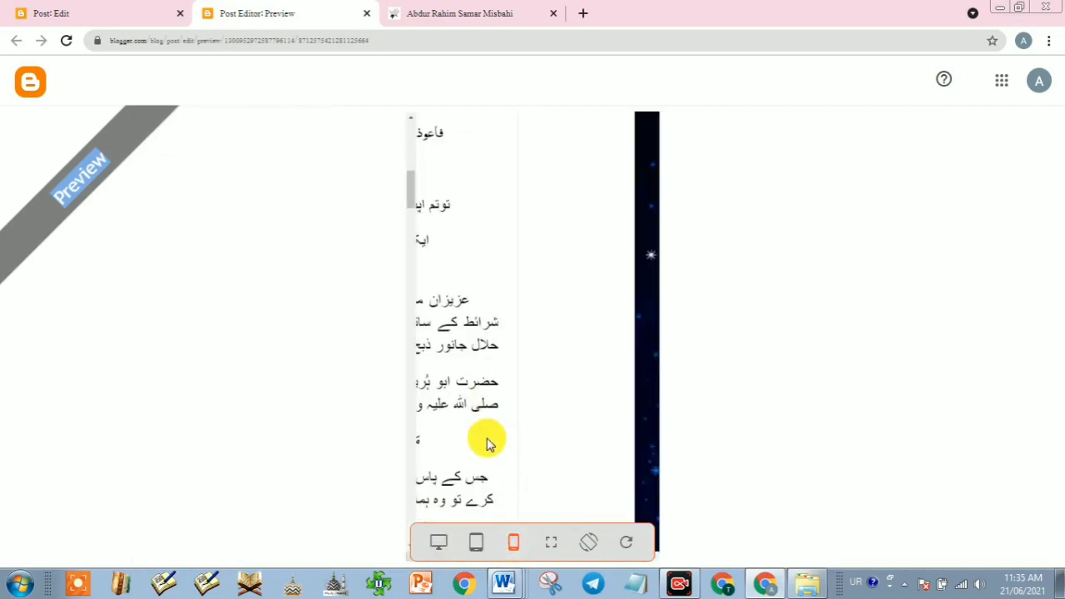
scroll(489, 444, down, 8)
click(588, 542)
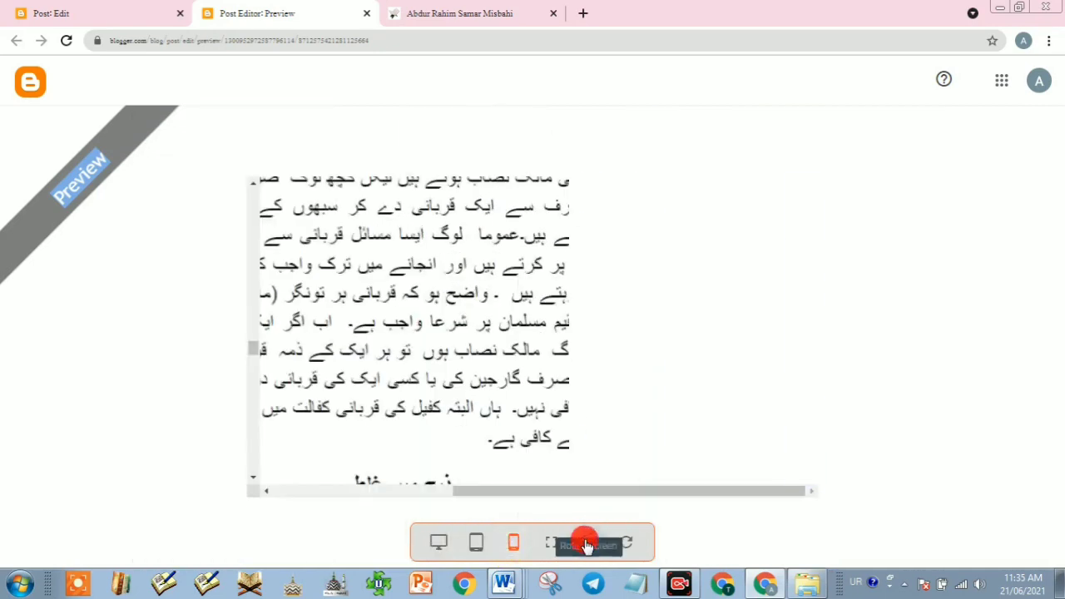
drag(501, 492, 380, 483)
click(516, 543)
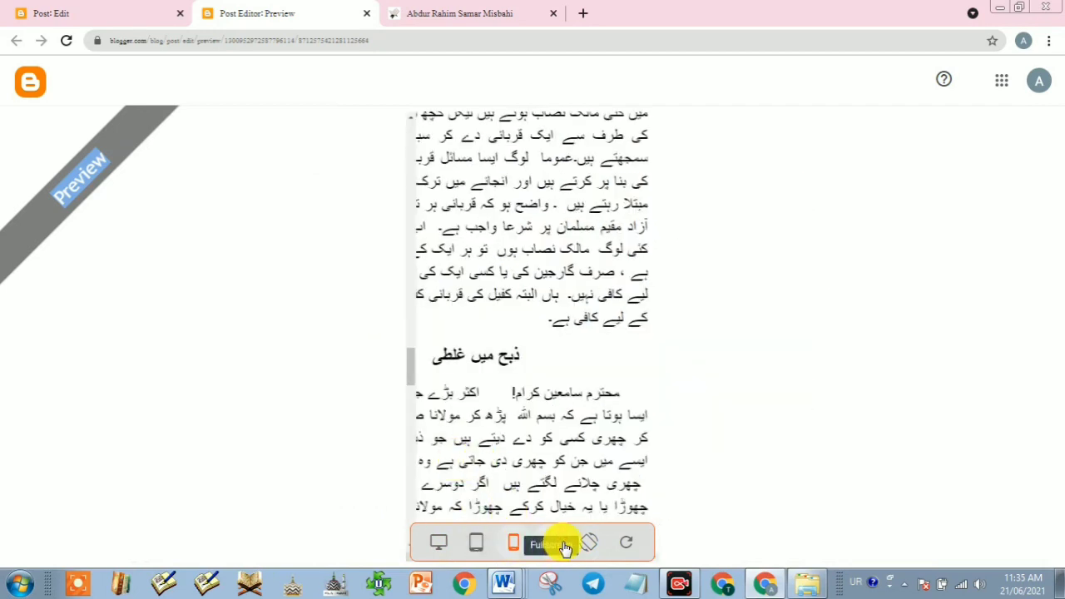
click(603, 549)
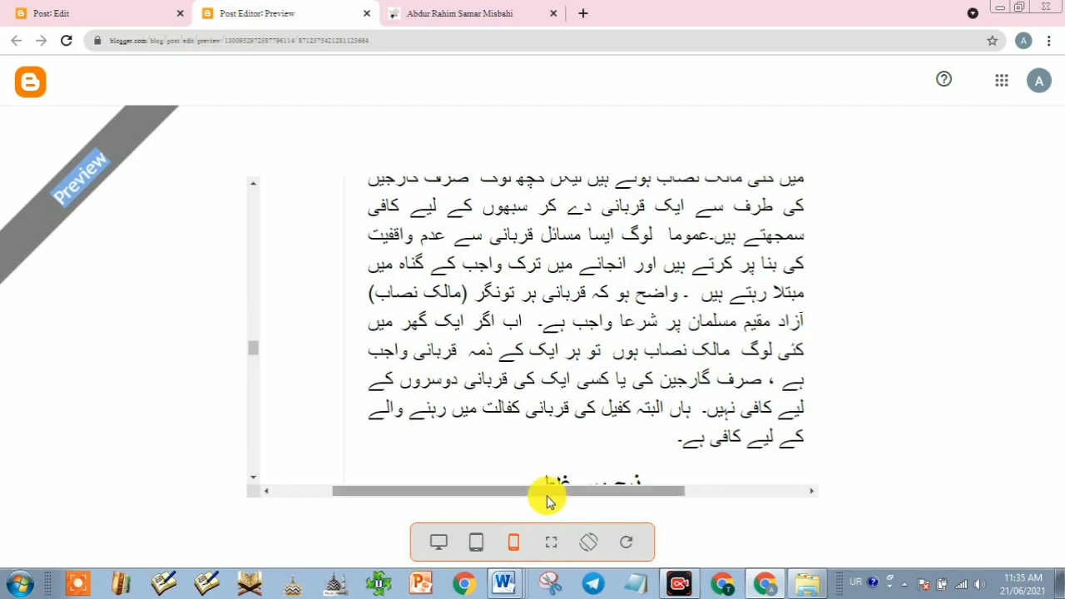
drag(543, 493, 455, 495)
click(511, 543)
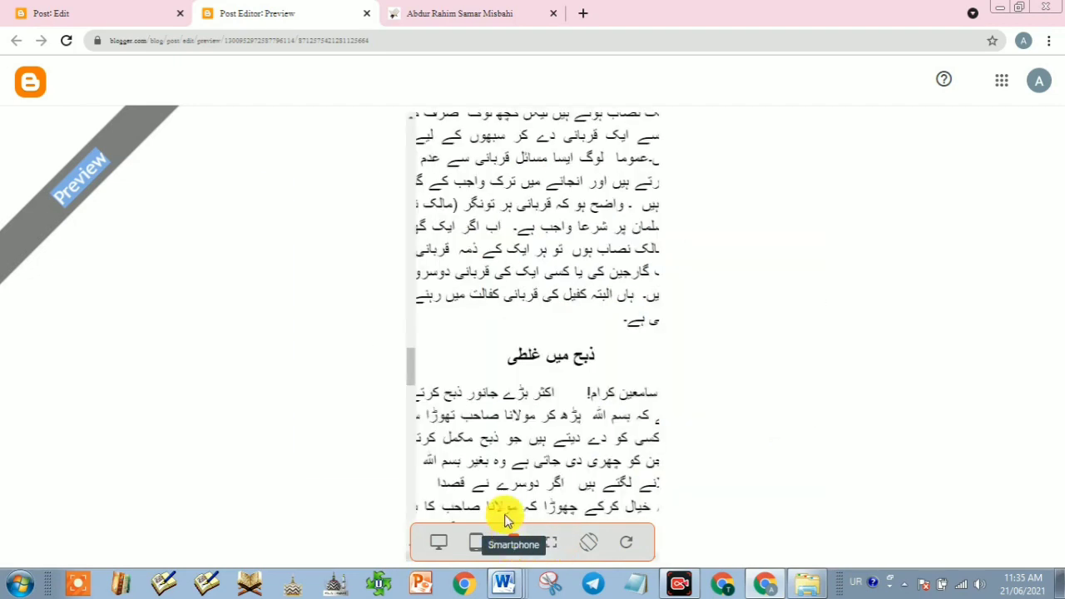
Look through the article in the portrait smartphone preview, from the blog header and banner image down through the body sections.
scroll(487, 391, up, 2)
scroll(487, 391, up, 15)
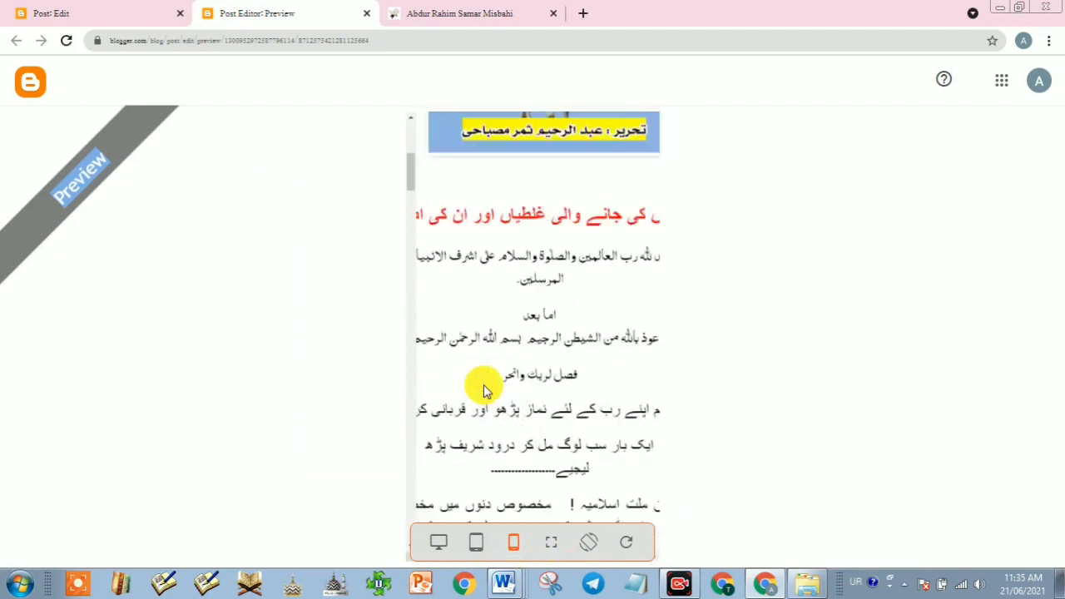
scroll(487, 391, down, 3)
scroll(487, 391, up, 3)
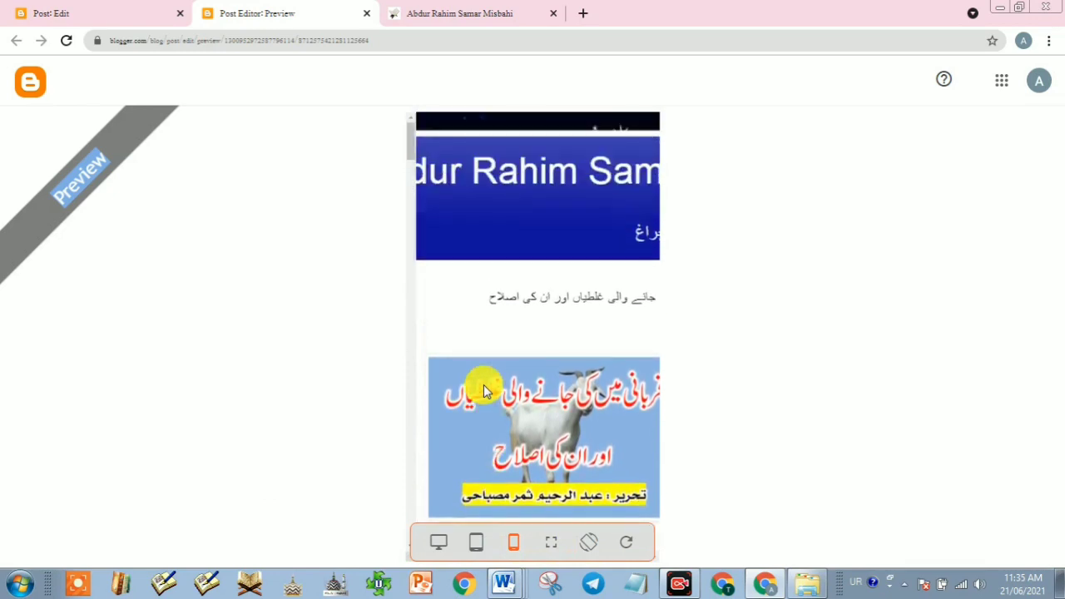
scroll(485, 391, down, 4)
scroll(481, 385, up, 4)
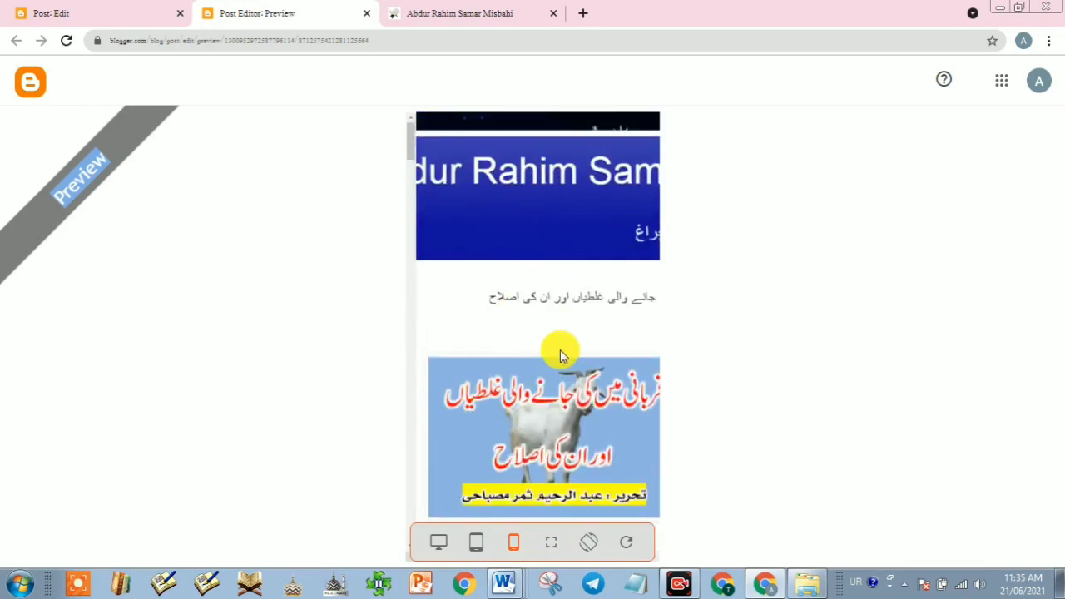
scroll(560, 355, down, 18)
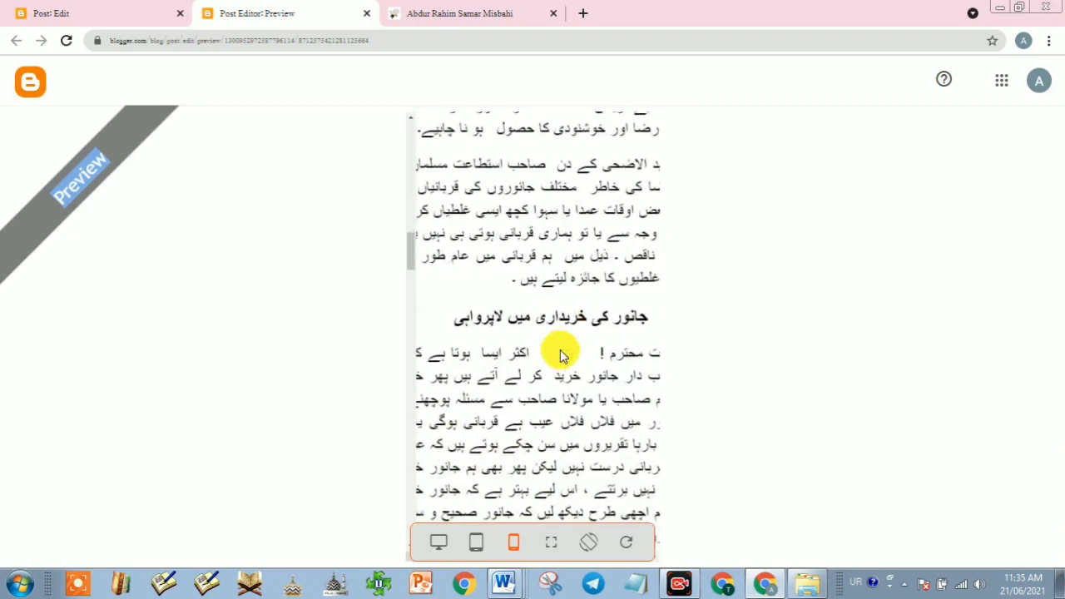
scroll(560, 356, down, 15)
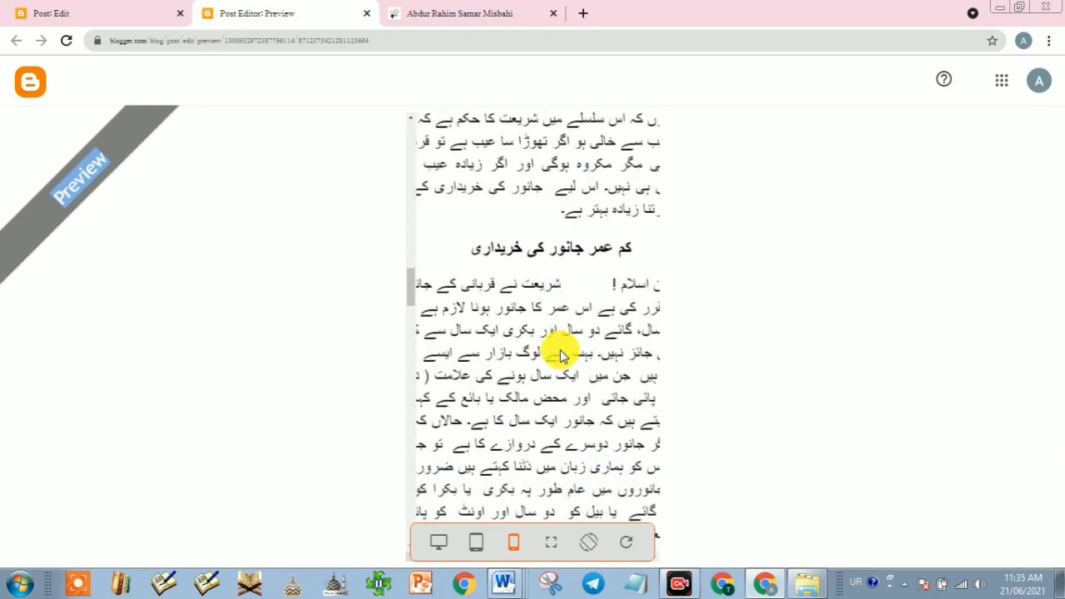
scroll(560, 355, down, 5)
scroll(602, 535, up, 1)
Switch the preview to full screen and check the article's banner, red heading and body text.
click(550, 545)
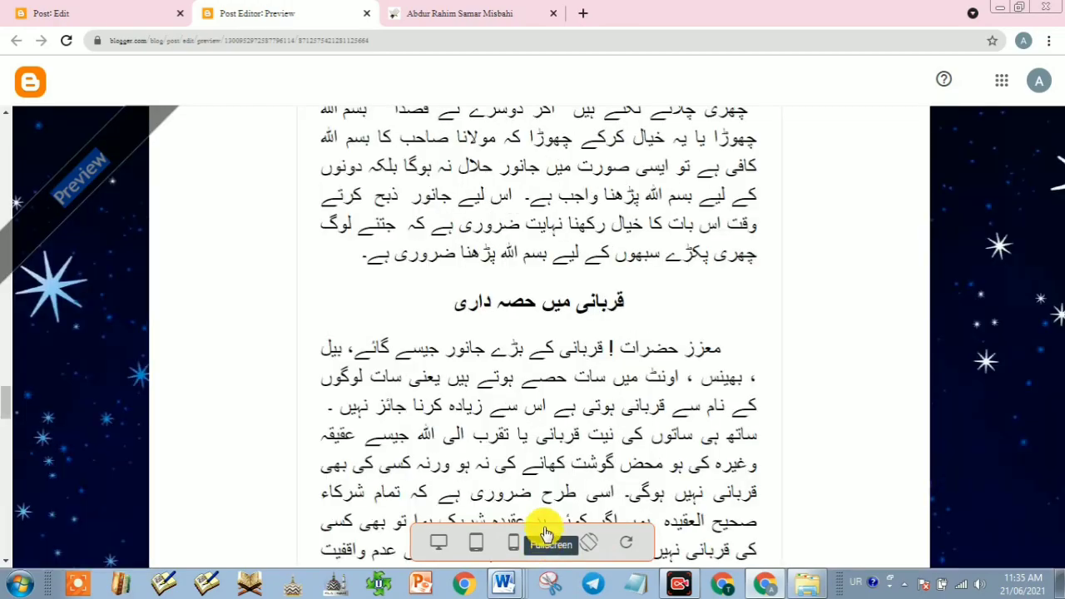
scroll(532, 411, up, 10)
scroll(532, 411, up, 20)
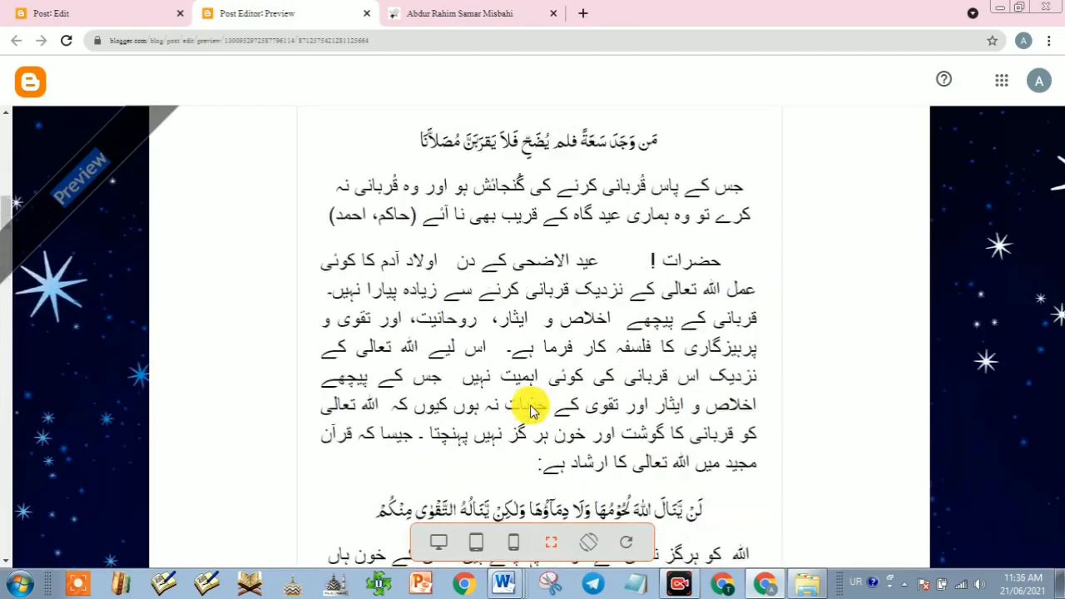
scroll(537, 391, down, 15)
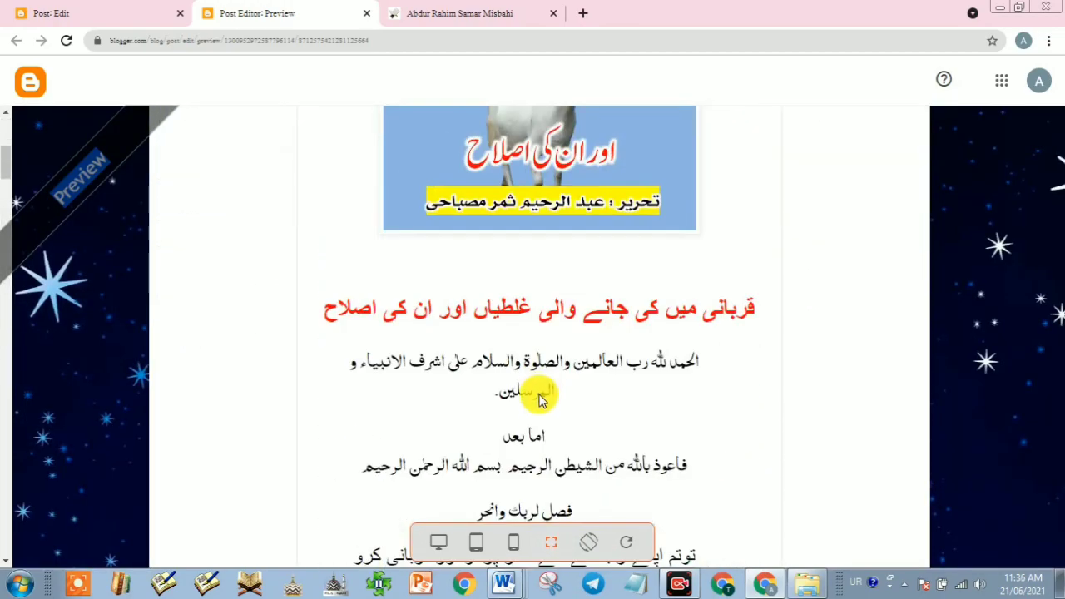
Close the preview and publish the post to the blog.
click(366, 14)
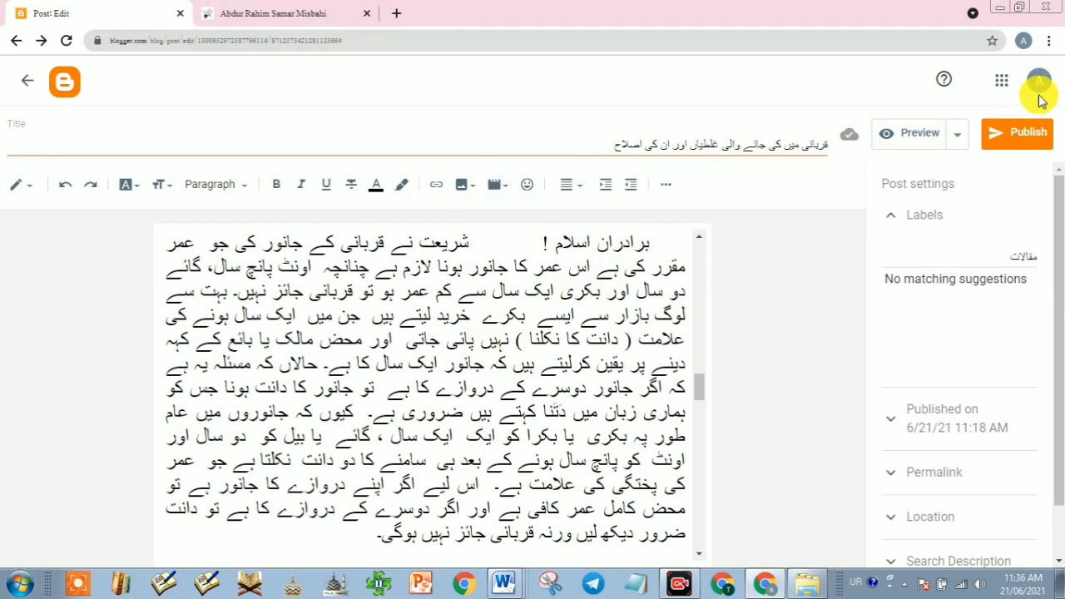
click(1031, 139)
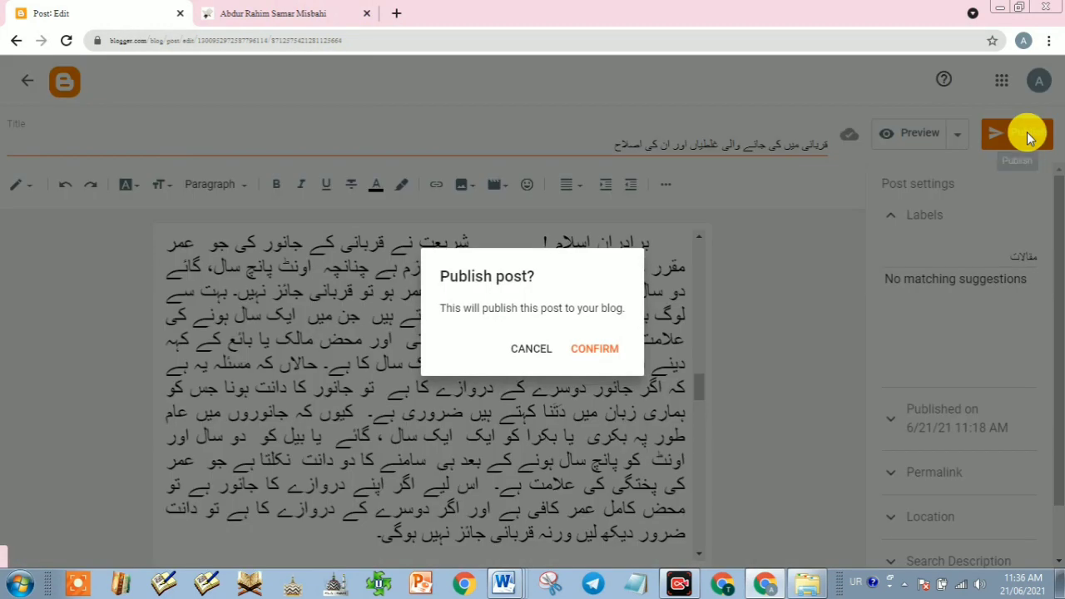
click(600, 349)
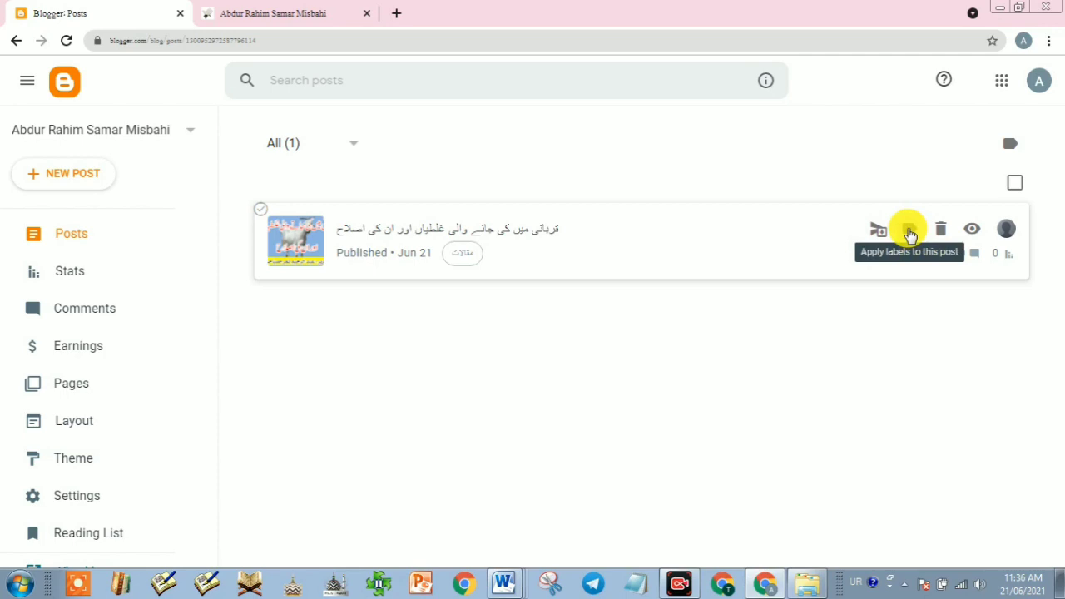
Check the published post's label without changing it, and read through the live article on the blog.
click(910, 232)
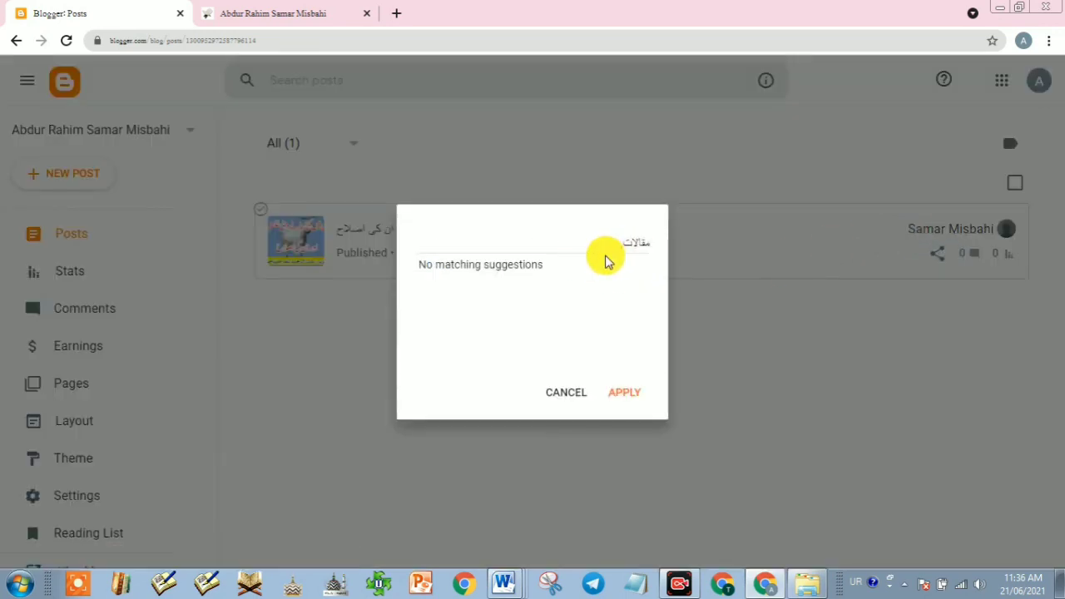
click(568, 393)
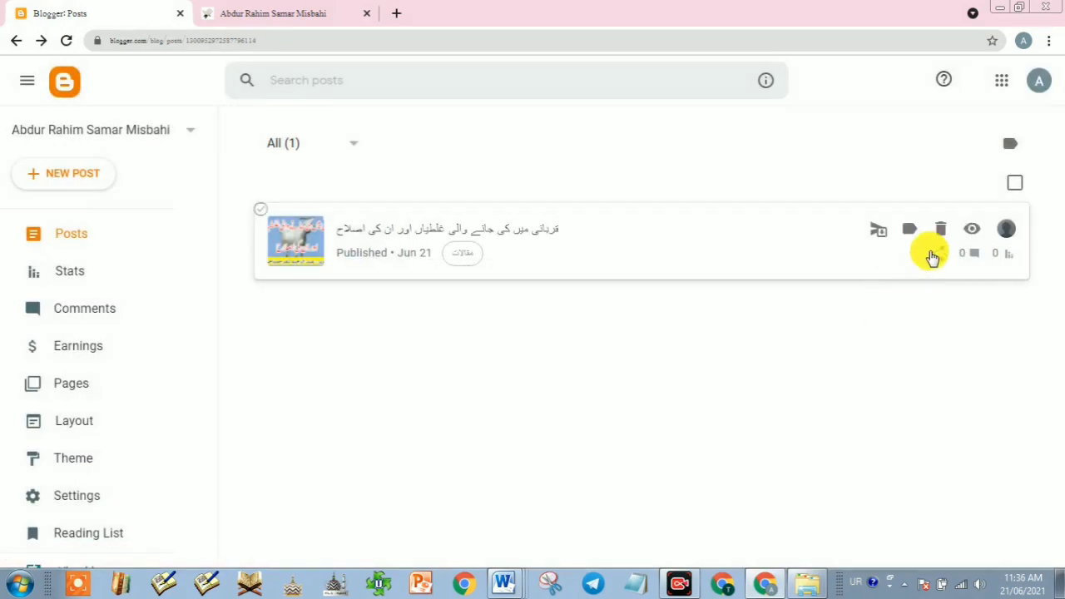
click(974, 233)
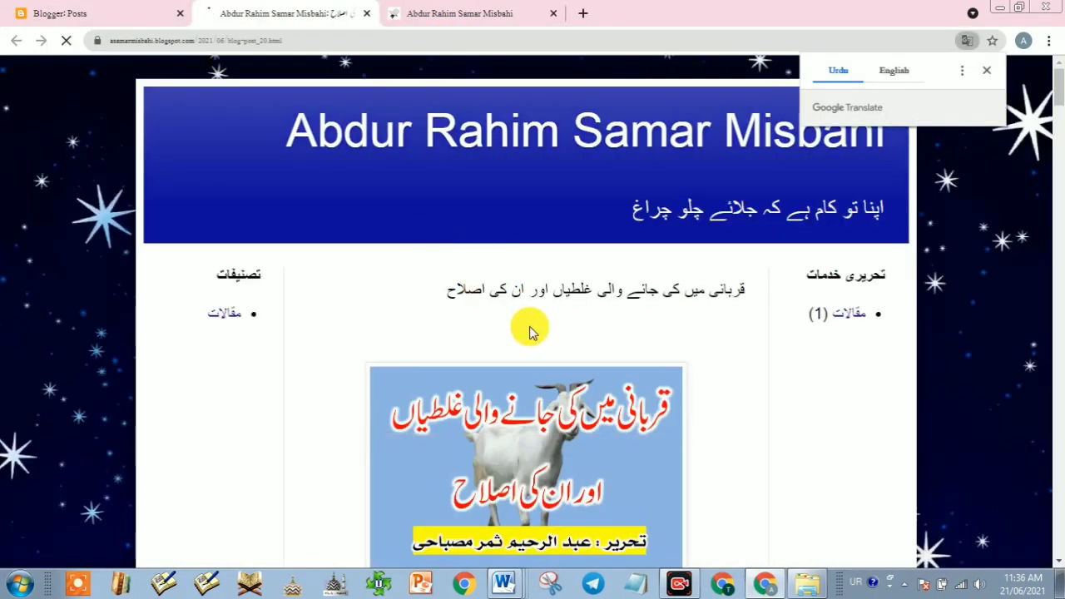
scroll(530, 327, down, 5)
scroll(530, 327, down, 20)
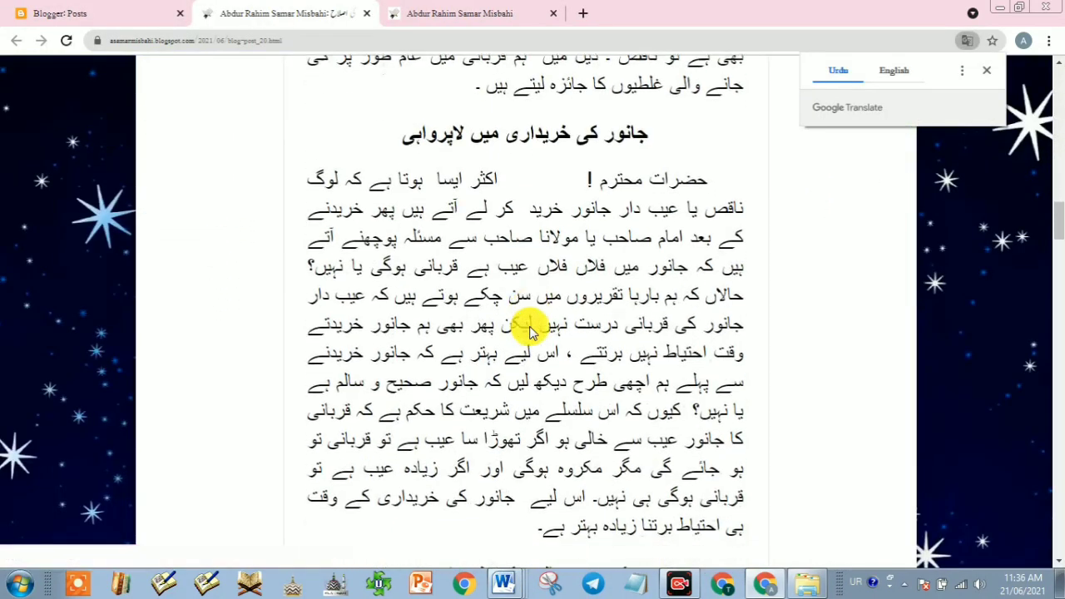
scroll(530, 327, down, 10)
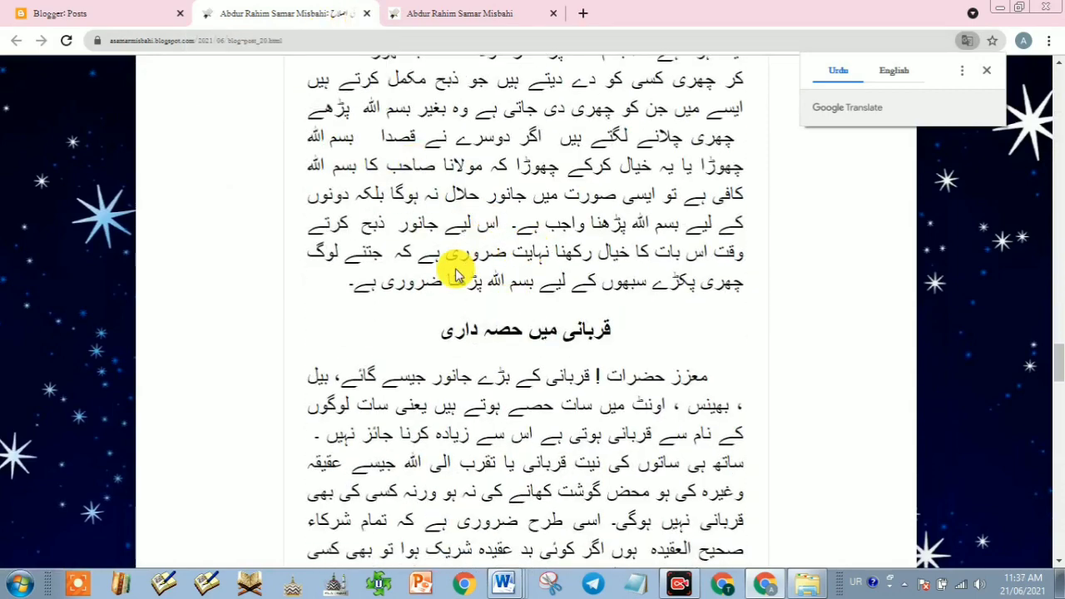
click(366, 14)
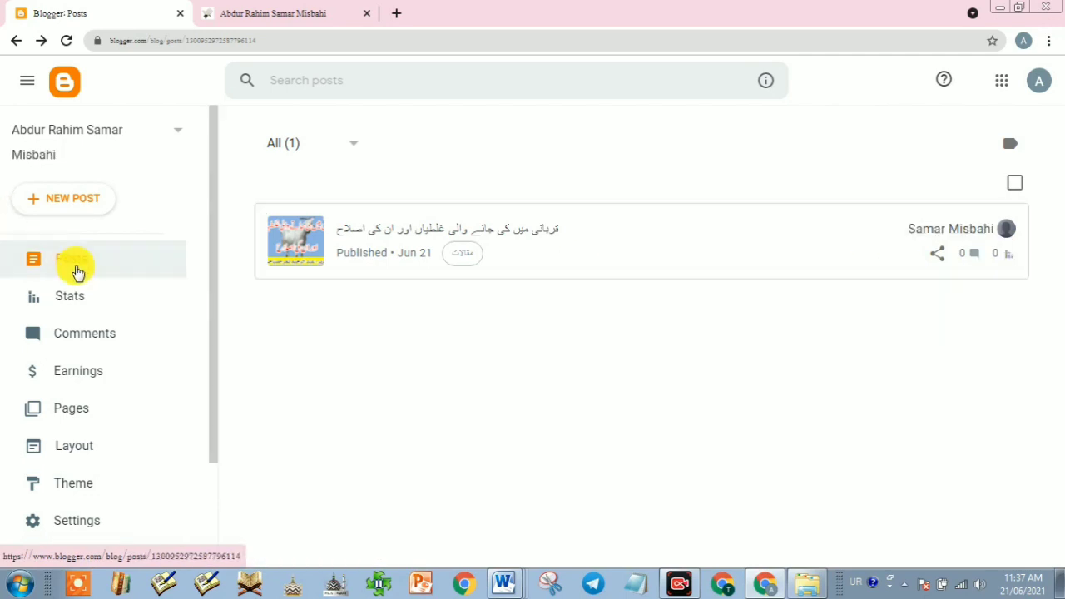
Review the blog's statistics, including followers, view totals and the views chart for the last 7 days.
click(69, 298)
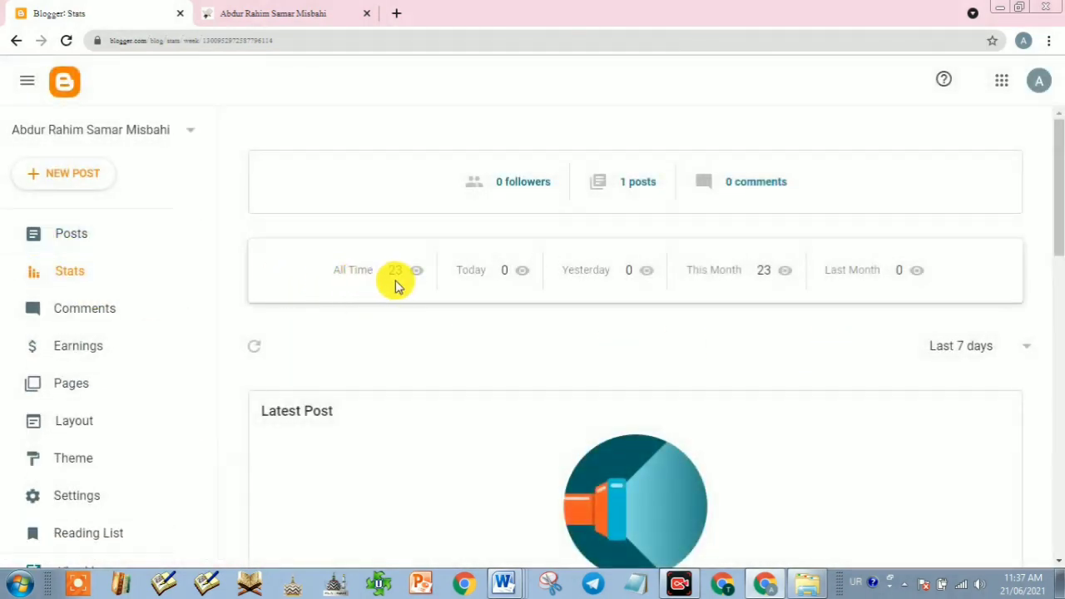
scroll(506, 361, down, 4)
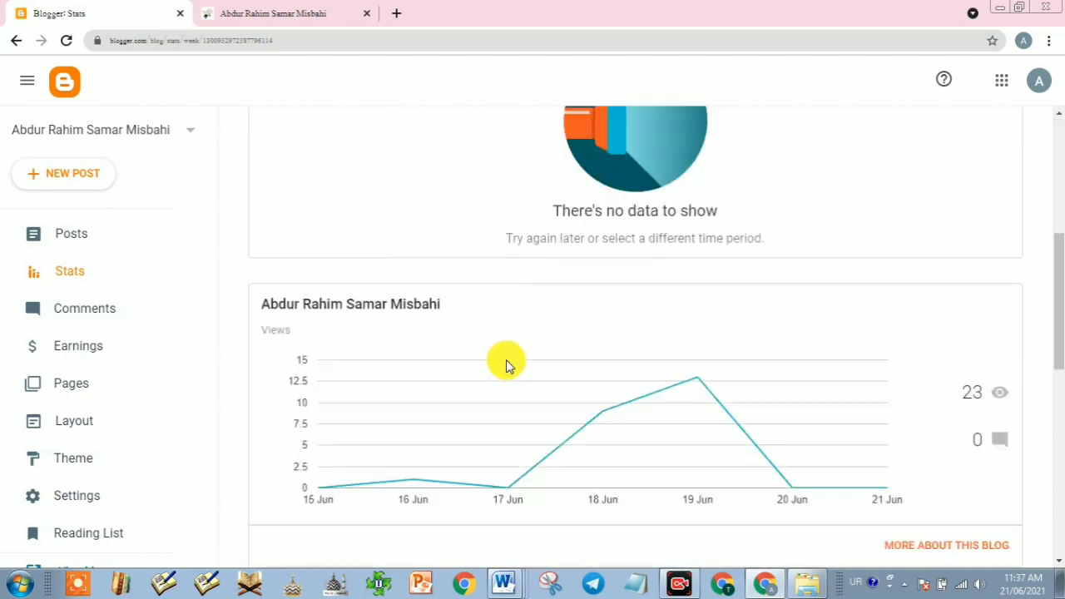
scroll(506, 361, up, 2)
scroll(507, 366, down, 2)
scroll(509, 369, down, 2)
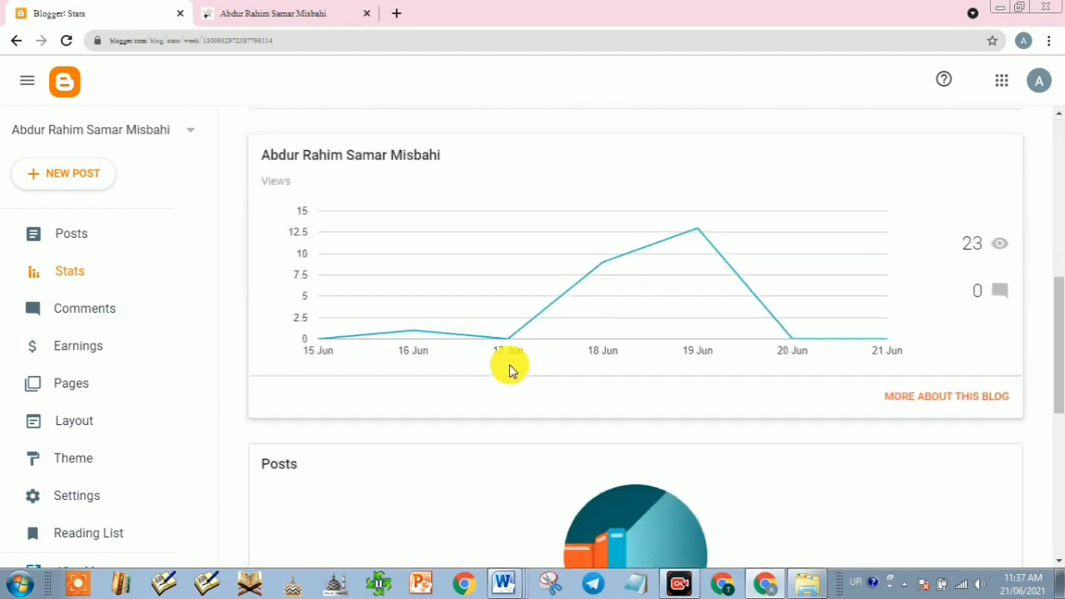
scroll(509, 369, up, 7)
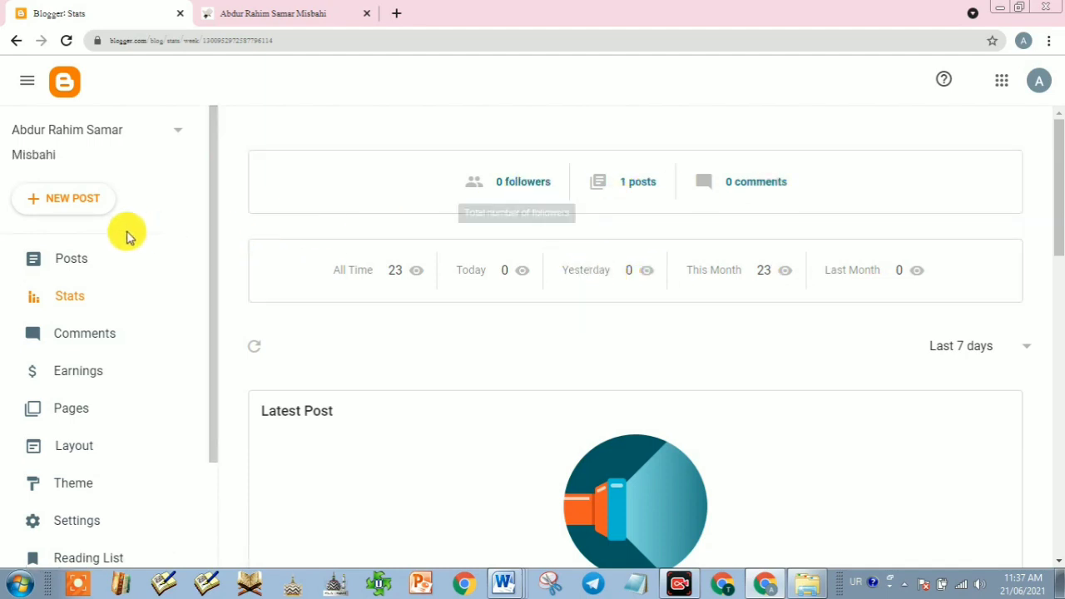
Start another new post from the posts list and give it the label شاعری.
click(75, 265)
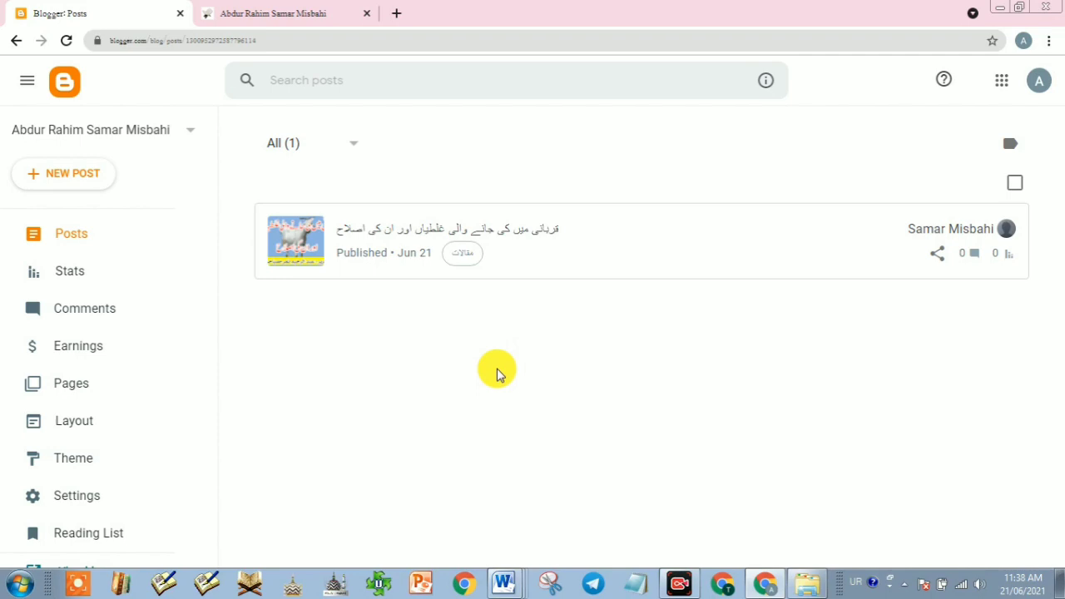
click(69, 198)
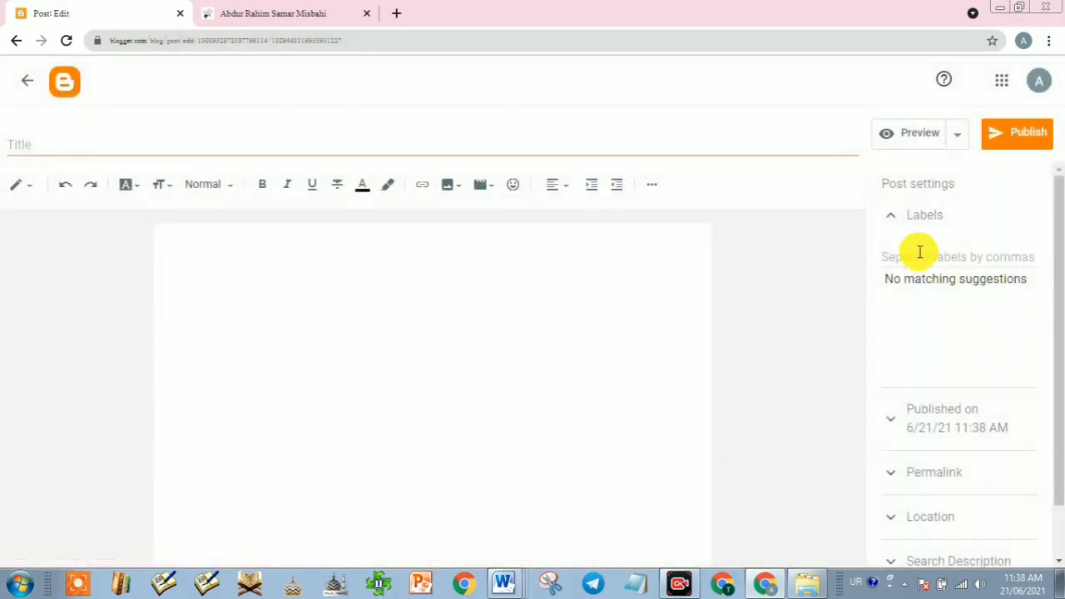
click(920, 255)
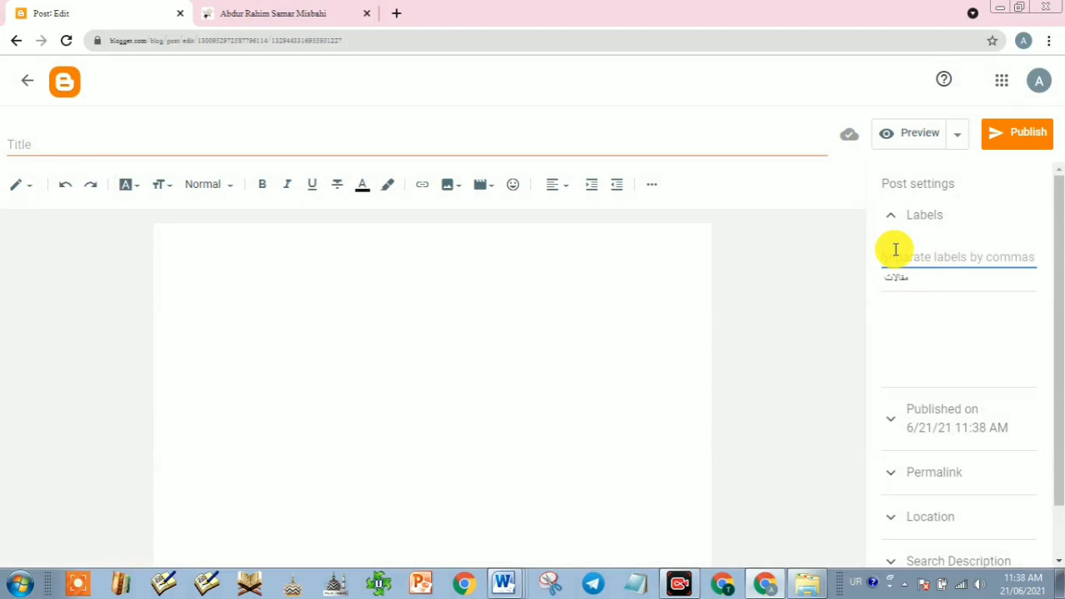
text(شاعر)
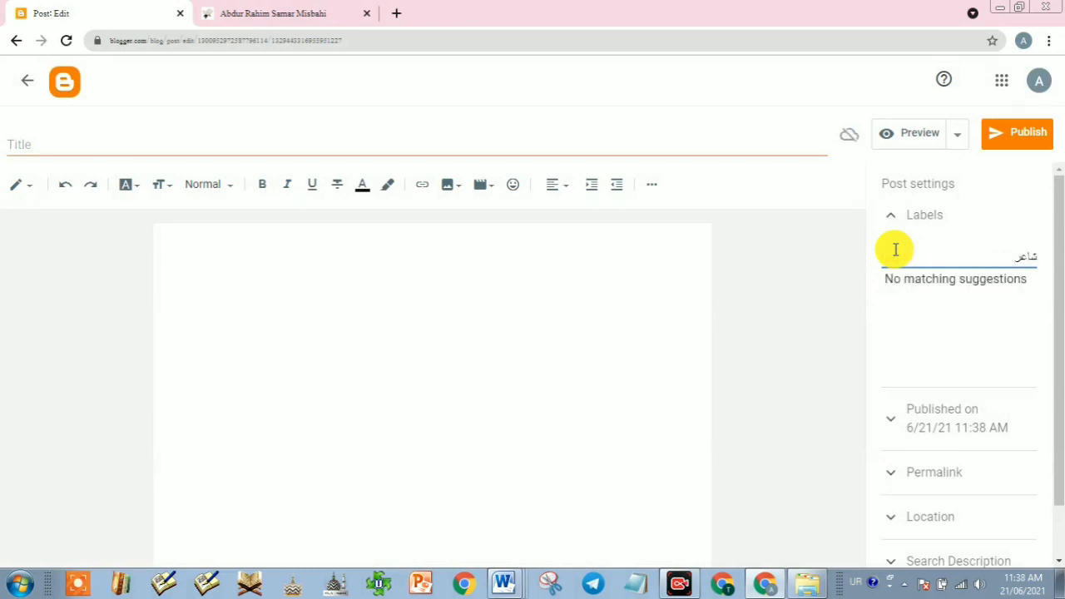
text(ی)
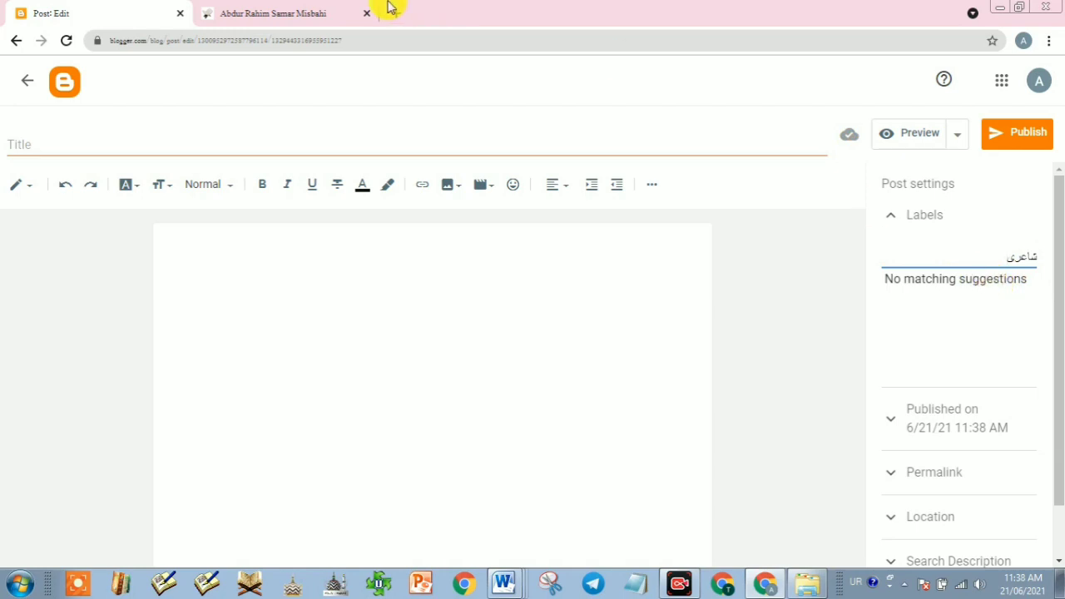
Leave the post editor for the posts list and discard the untitled draft labelled شاعری.
click(26, 79)
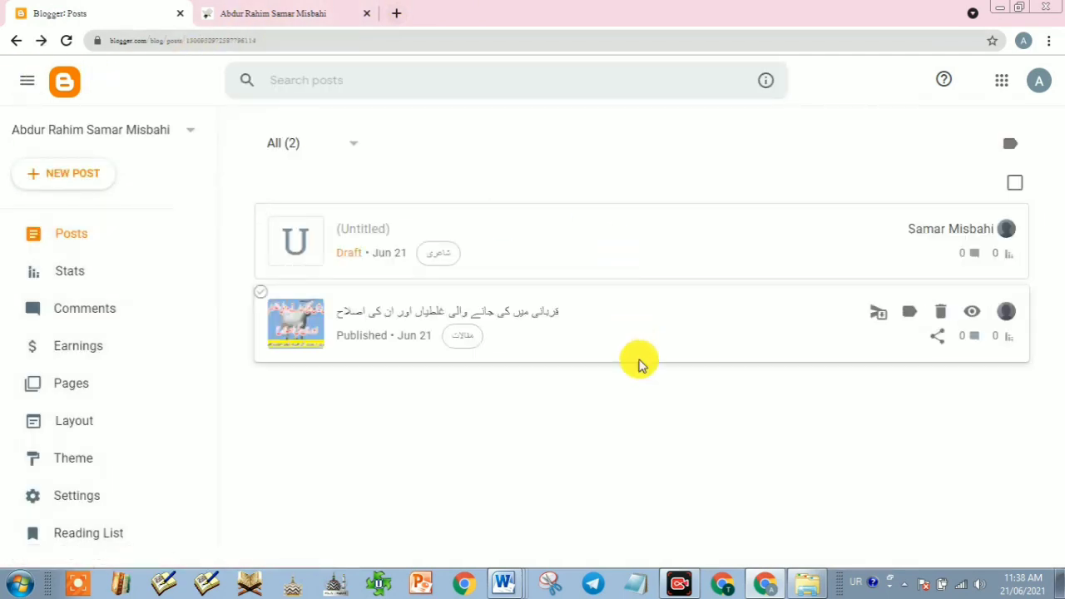
click(944, 235)
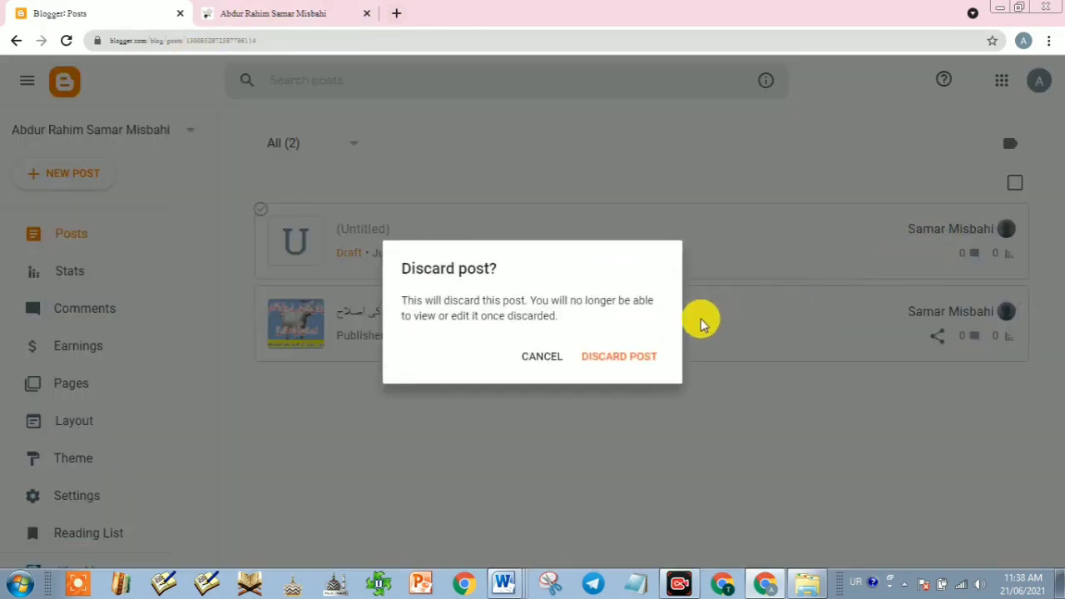
click(630, 358)
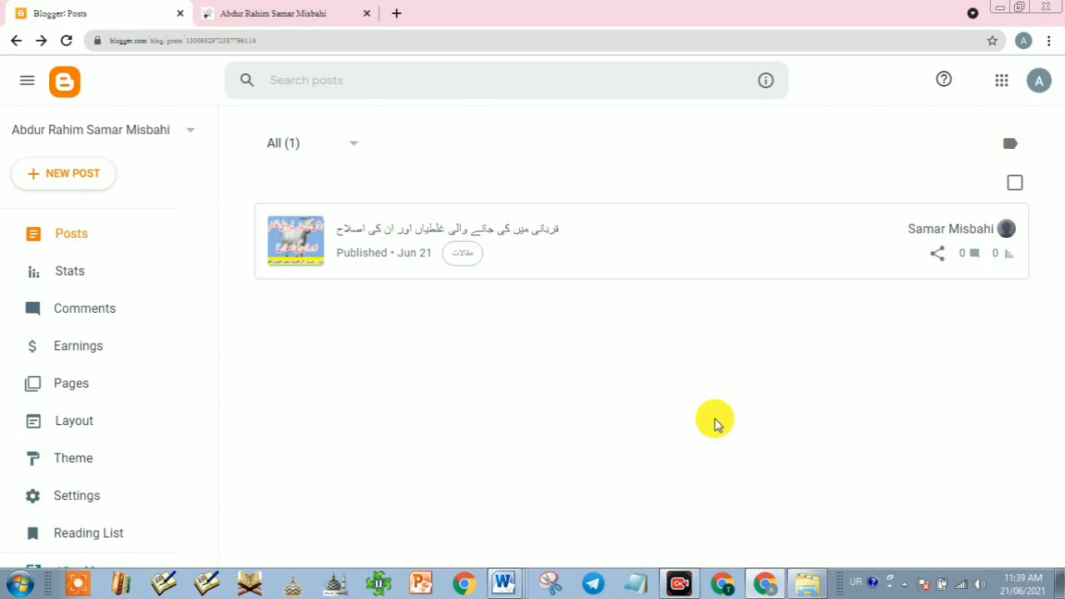
click(680, 584)
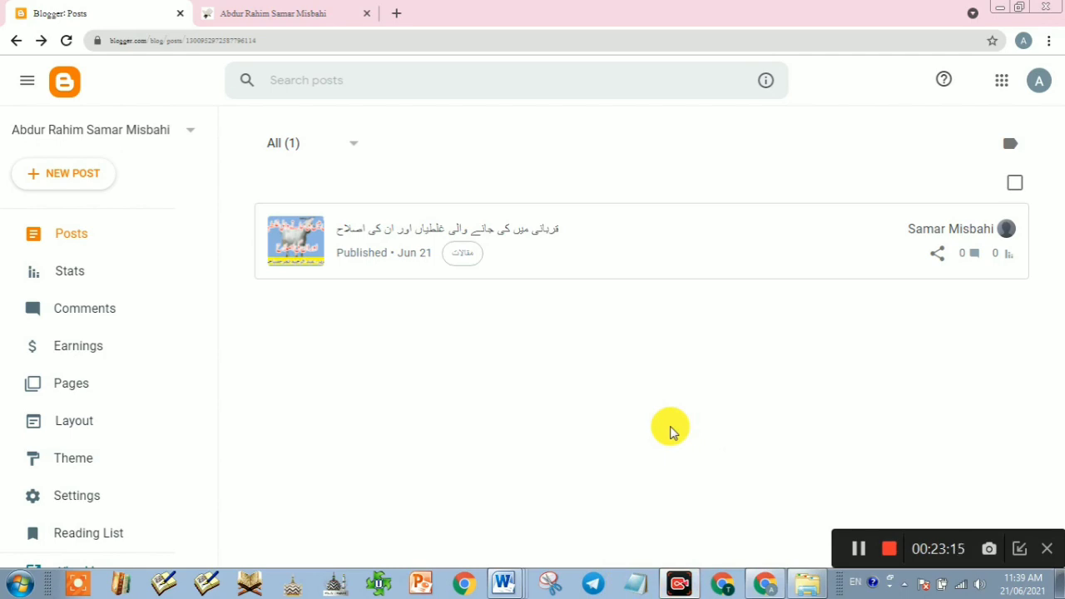
click(859, 546)
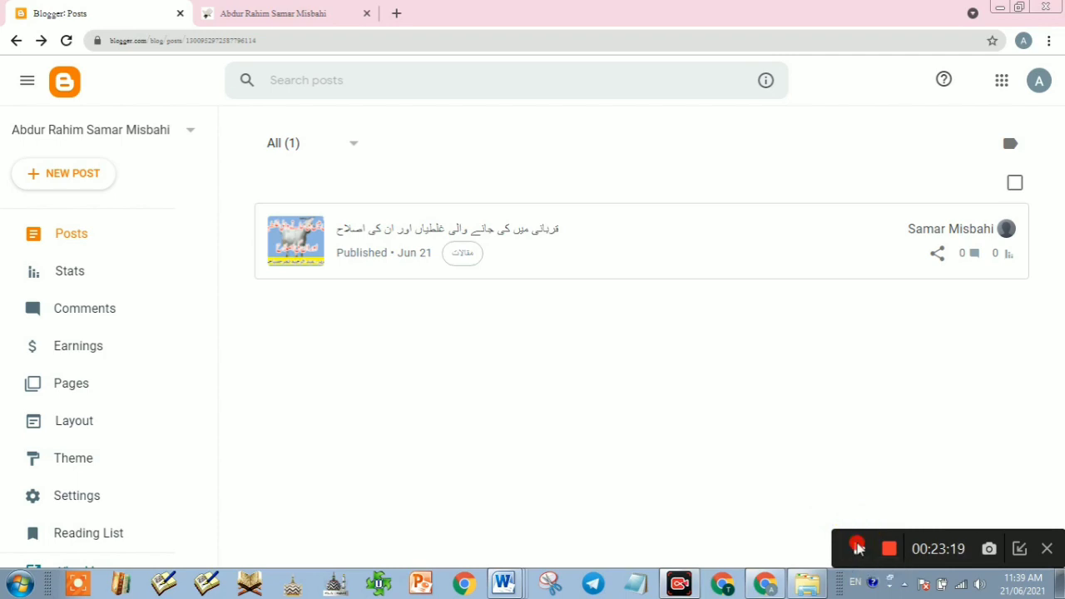
click(859, 546)
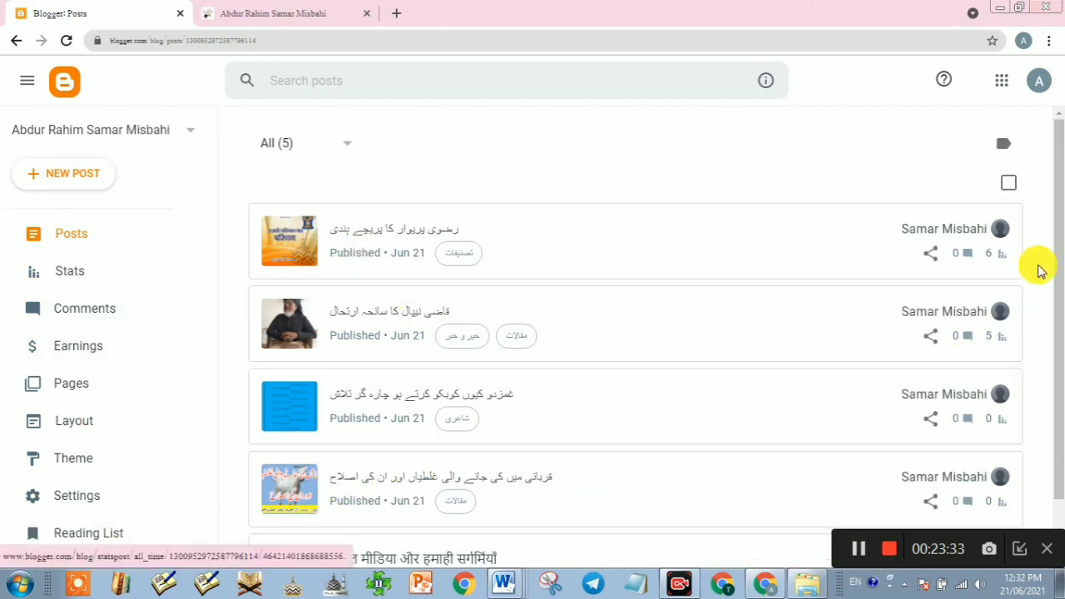
click(1021, 552)
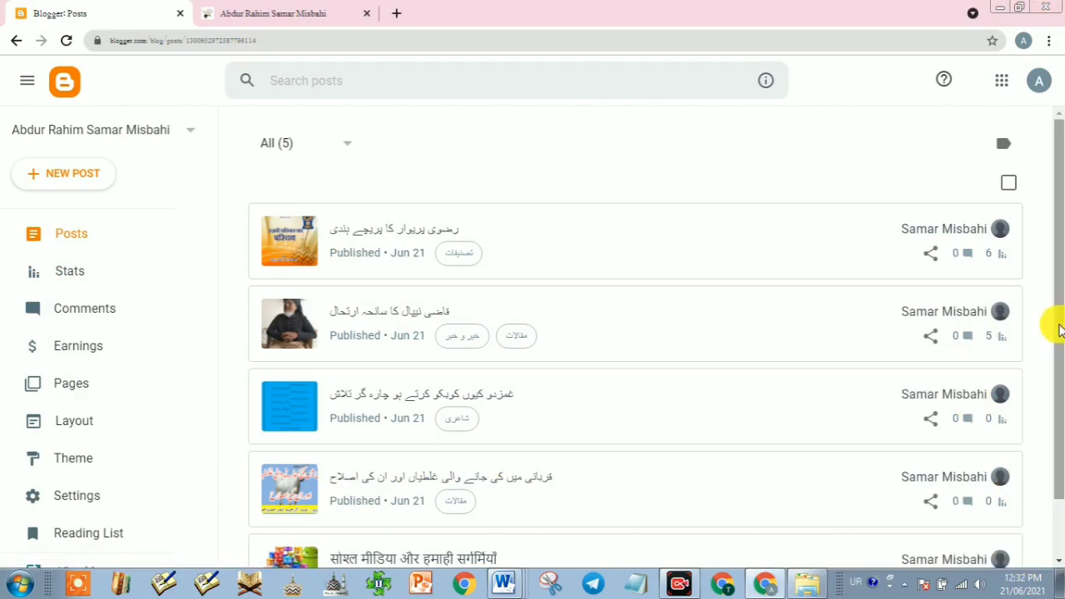
Look through the full list of published posts and check the labels assigned to each one.
drag(1059, 330, 1057, 404)
scroll(426, 487, up, 2)
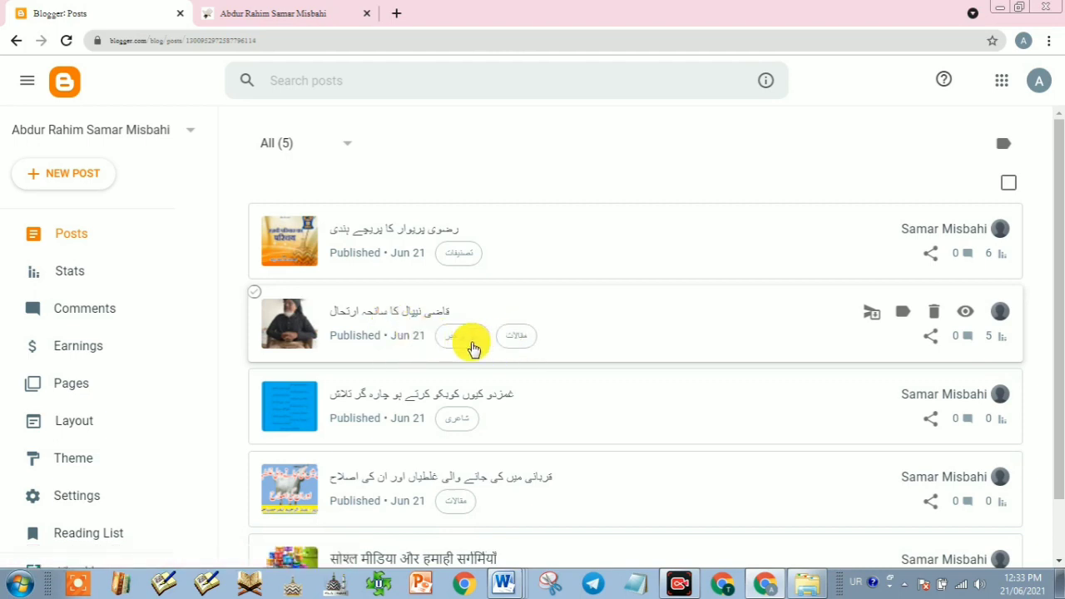
scroll(517, 346, down, 1)
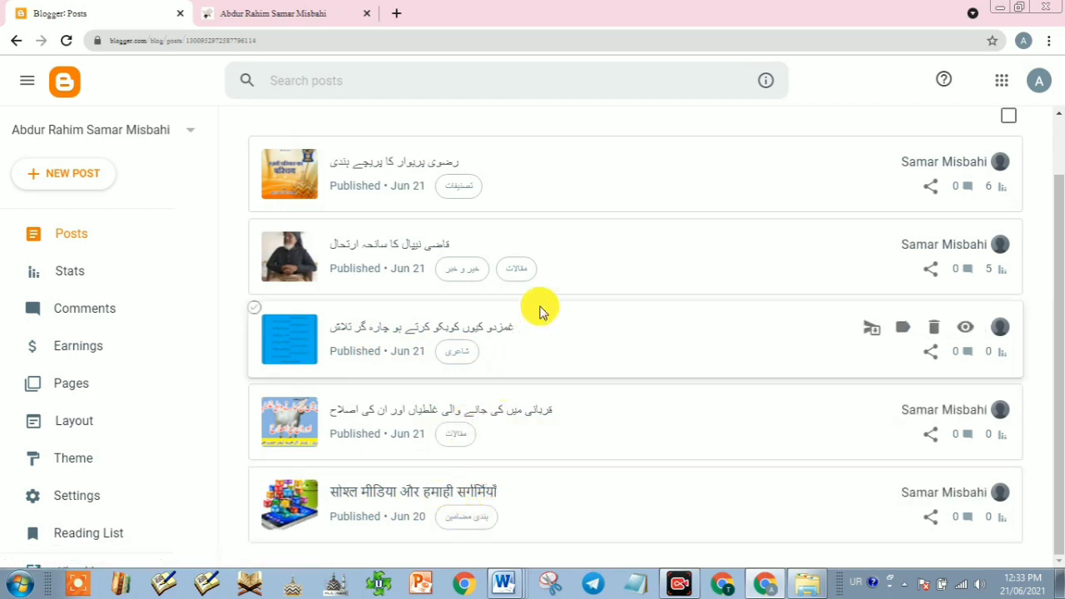
scroll(449, 367, up, 1)
scroll(499, 349, down, 1)
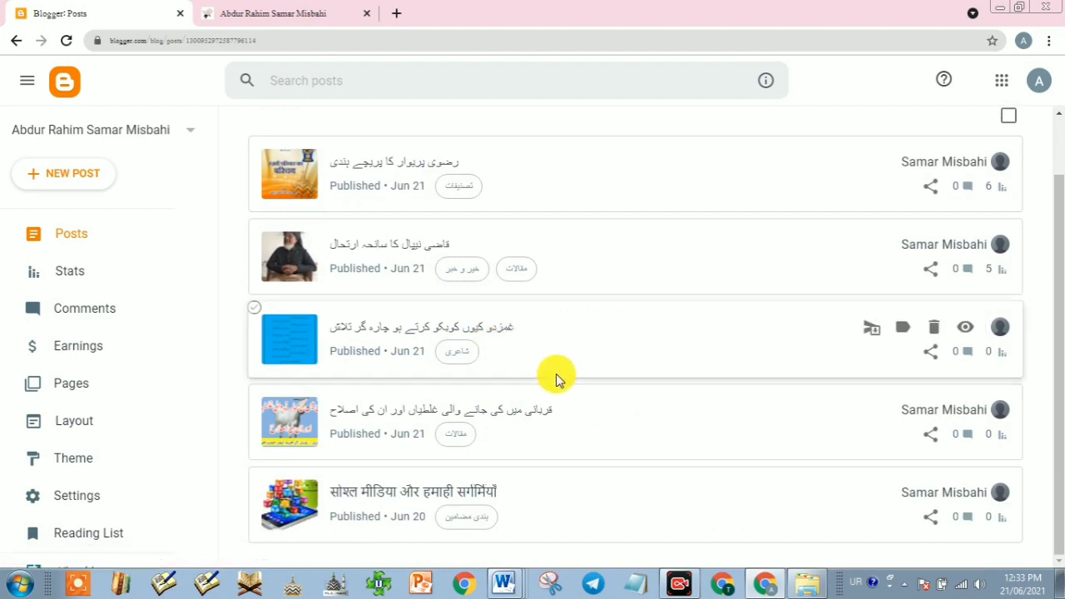
Open the blog's theme settings and examine the available theme designs from Contempo through to the Travel group.
scroll(555, 373, up, 2)
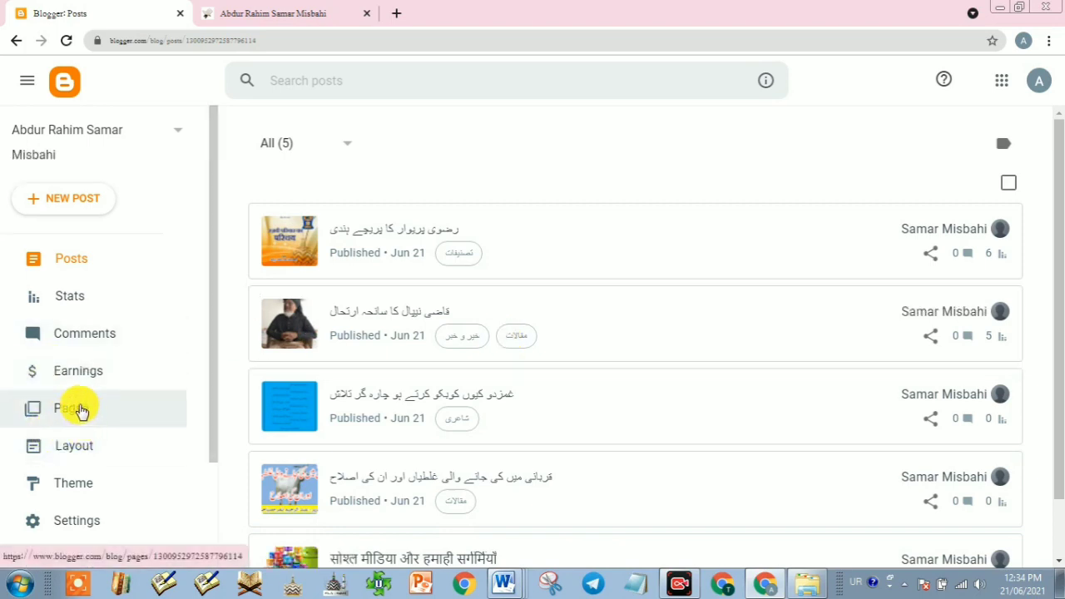
click(84, 493)
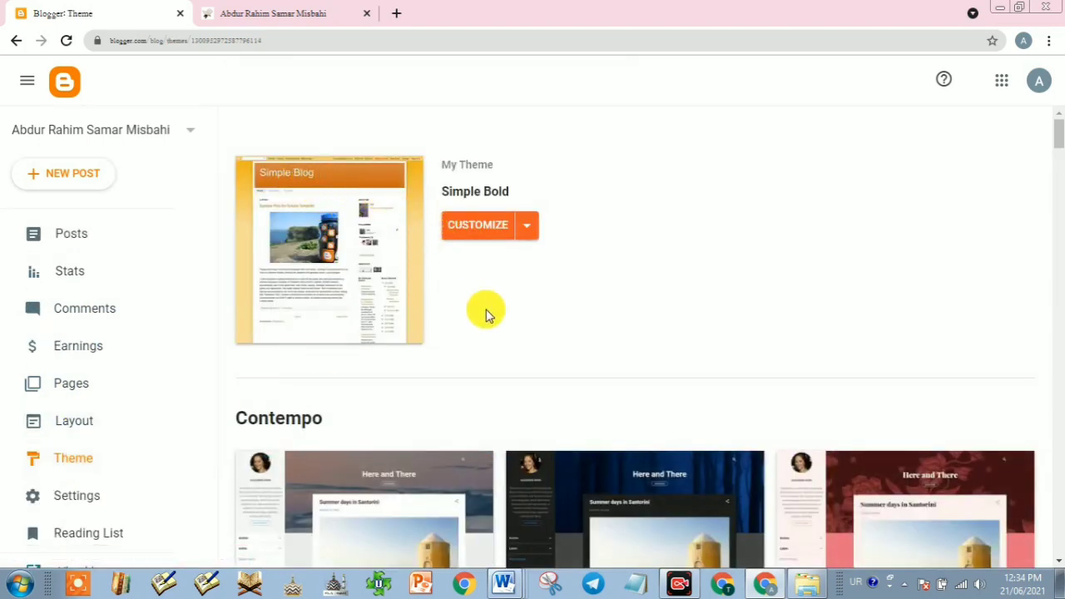
scroll(499, 314, down, 8)
scroll(513, 336, down, 15)
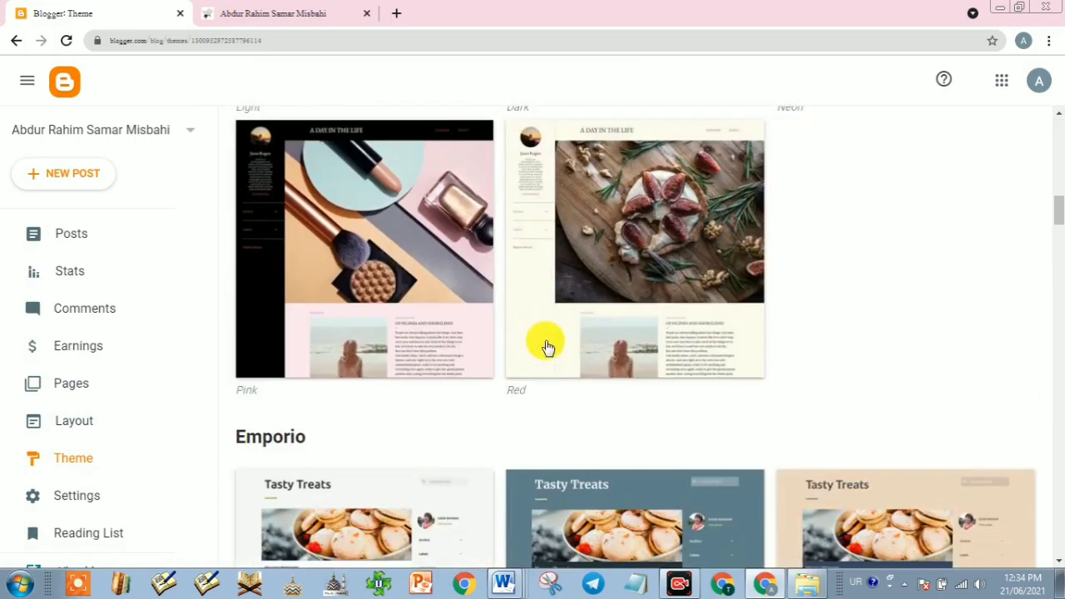
scroll(582, 369, down, 5)
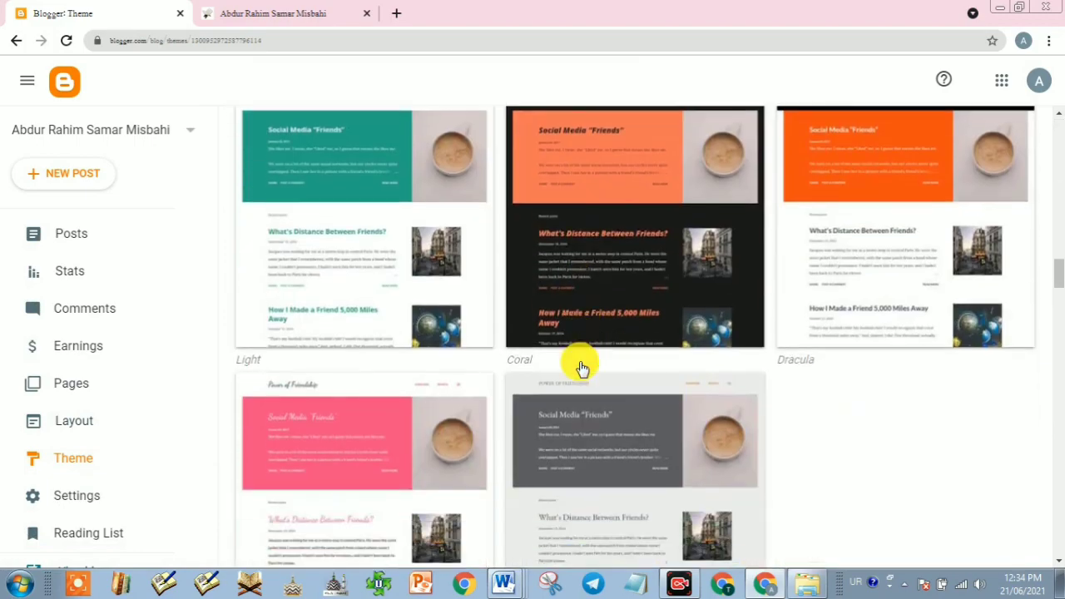
scroll(583, 369, up, 5)
scroll(583, 369, down, 8)
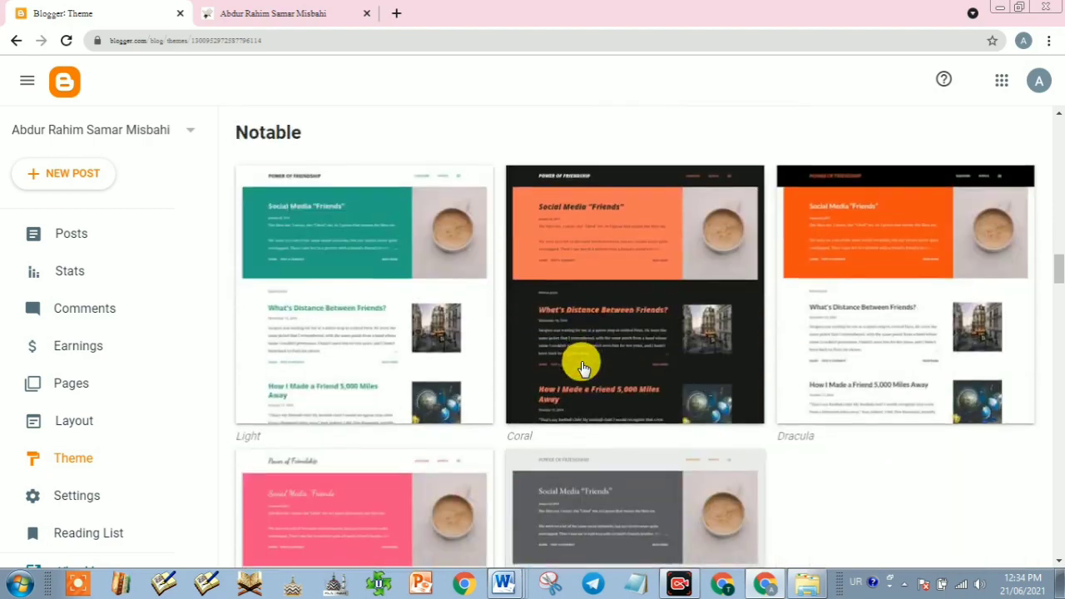
scroll(583, 369, down, 12)
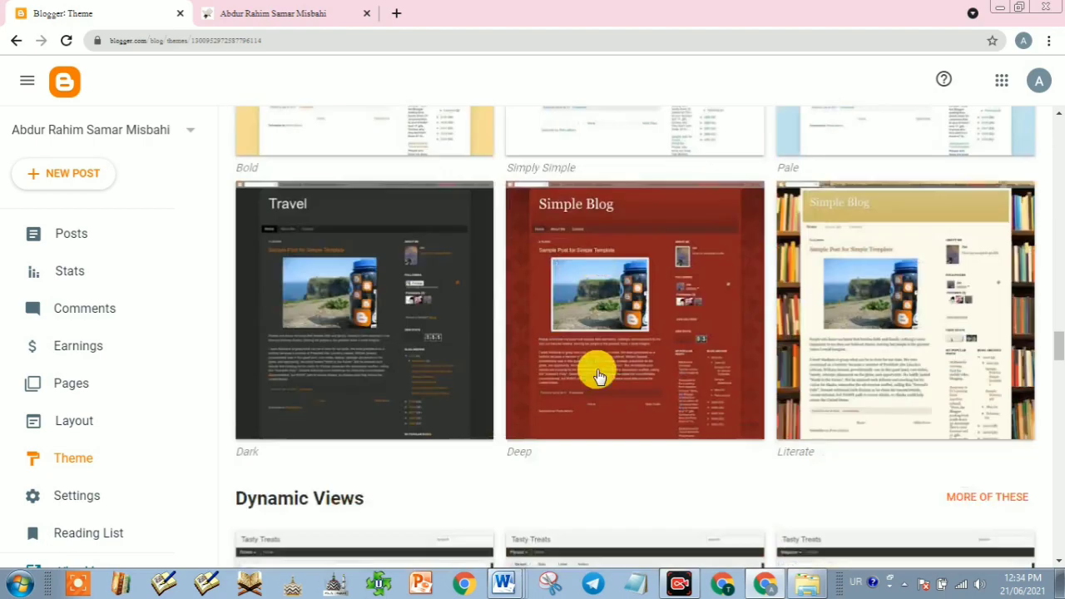
scroll(597, 374, up, 2)
scroll(597, 374, down, 6)
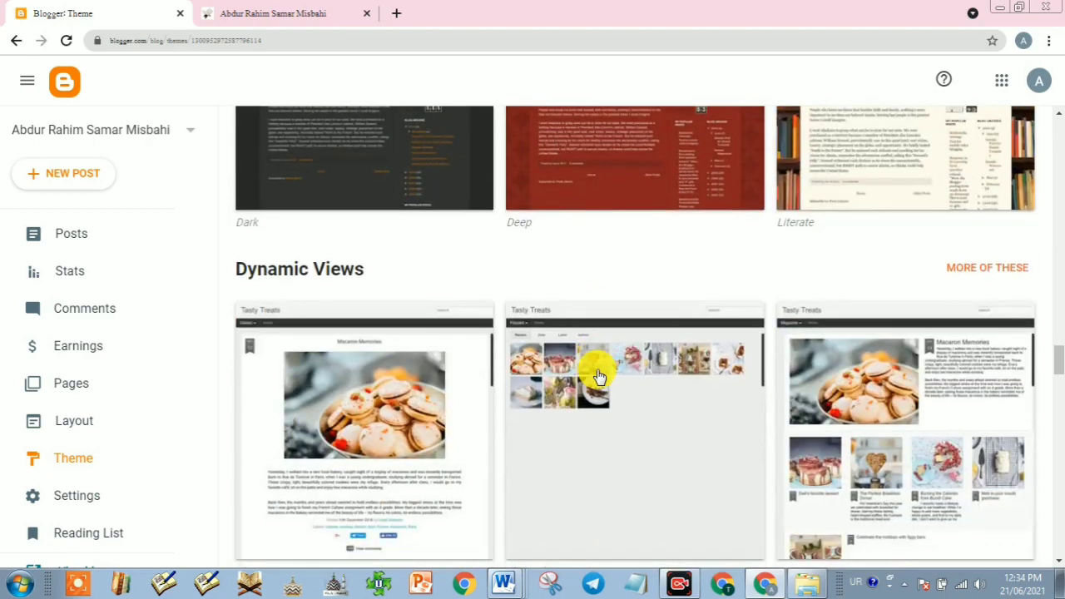
scroll(599, 377, down, 8)
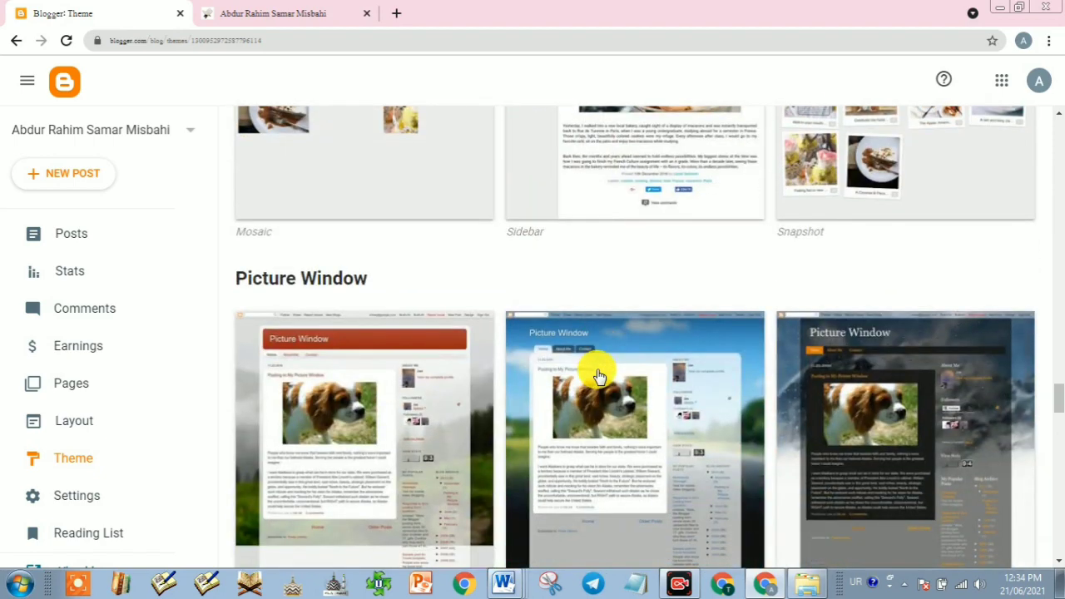
scroll(599, 379, down, 3)
scroll(596, 372, down, 9)
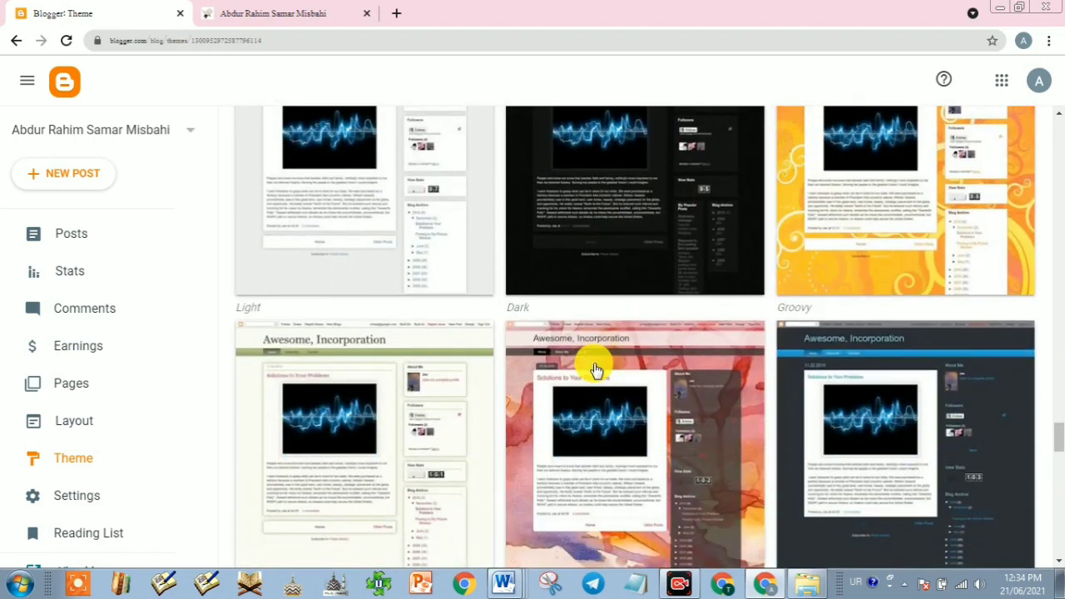
scroll(597, 374, down, 10)
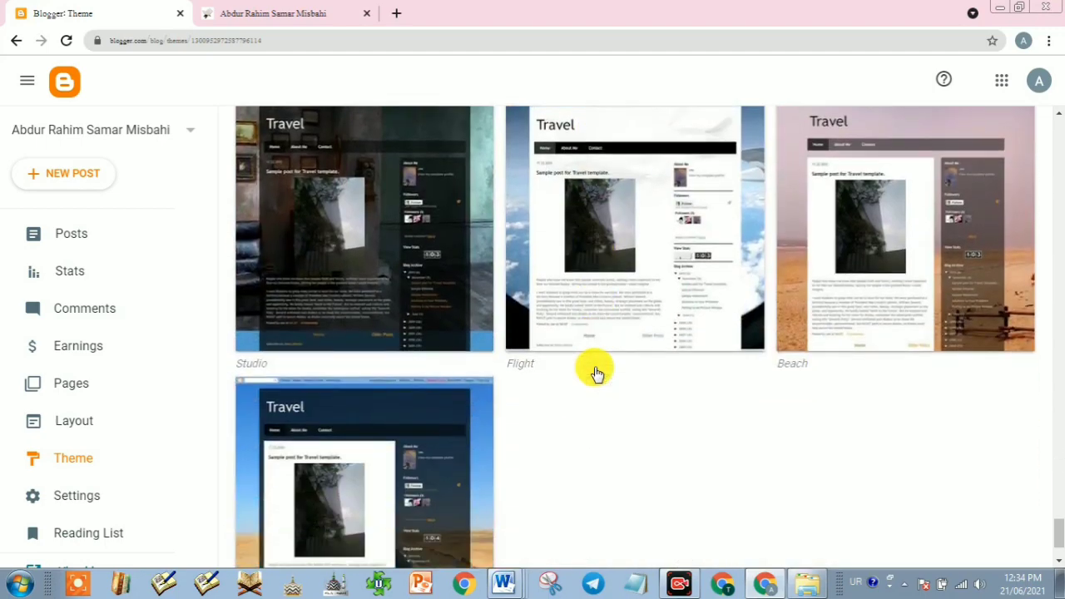
scroll(597, 375, up, 3)
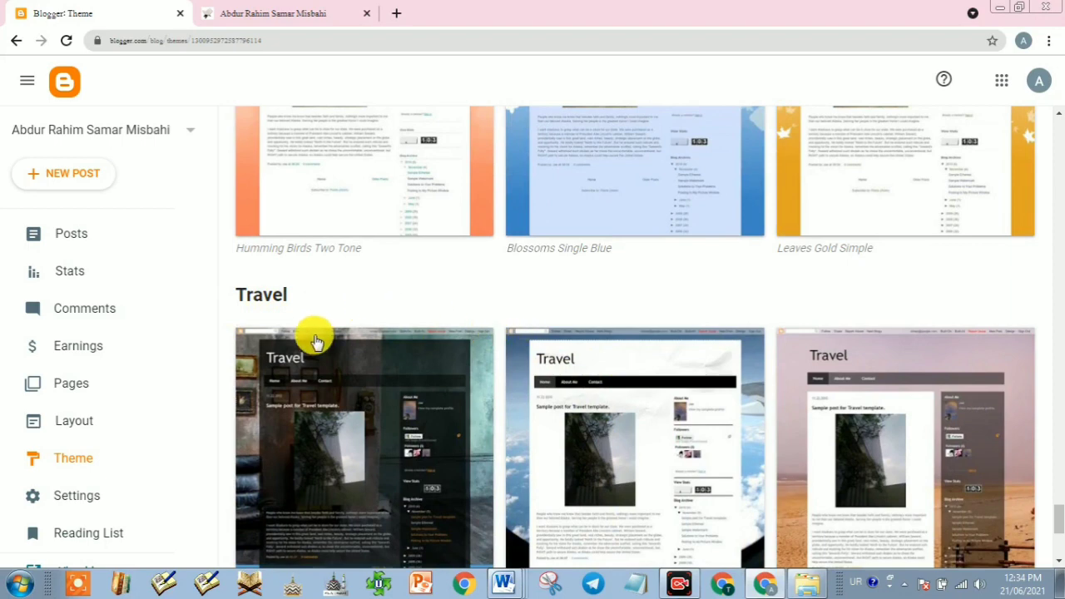
scroll(632, 389, down, 2)
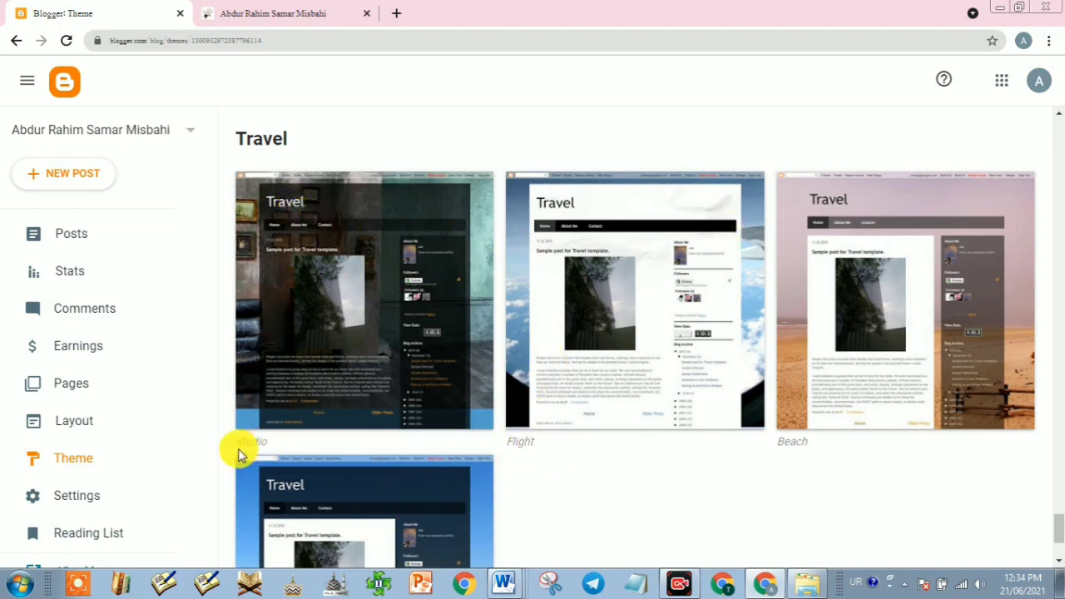
scroll(707, 456, down, 2)
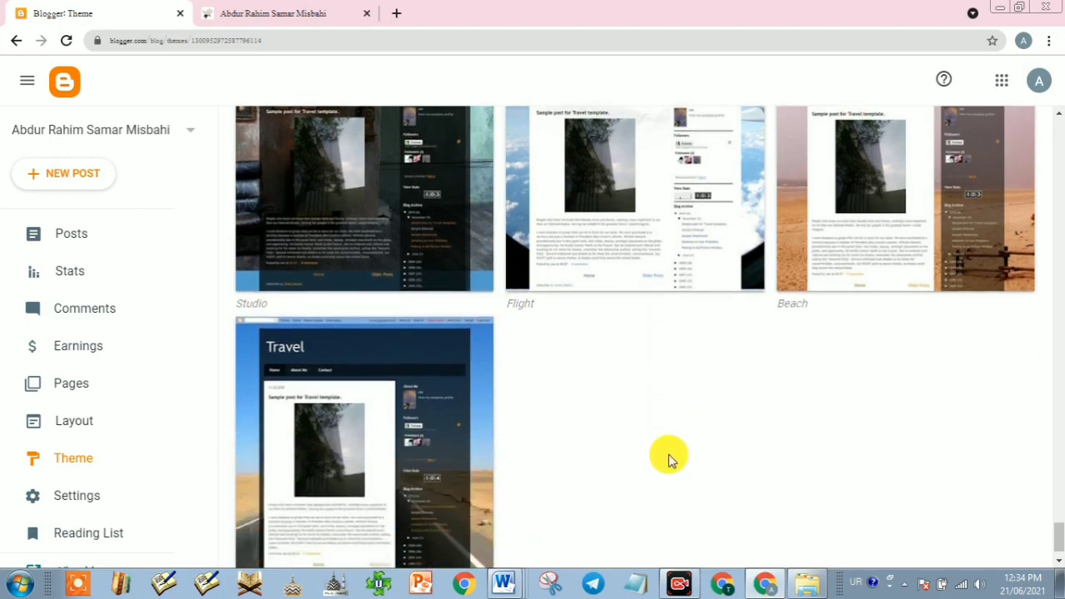
scroll(427, 467, down, 1)
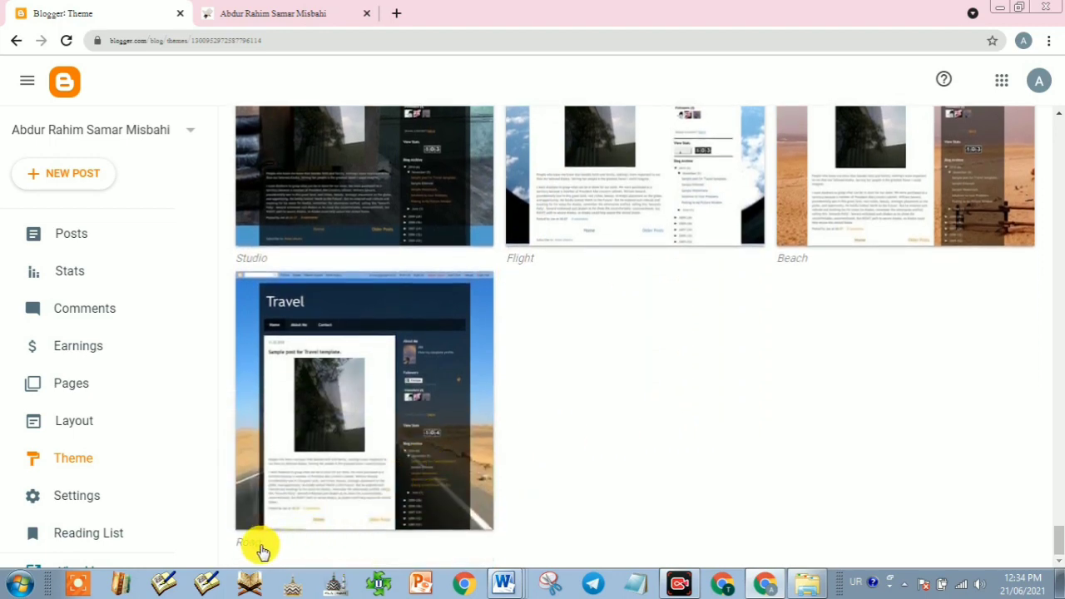
scroll(670, 360, up, 3)
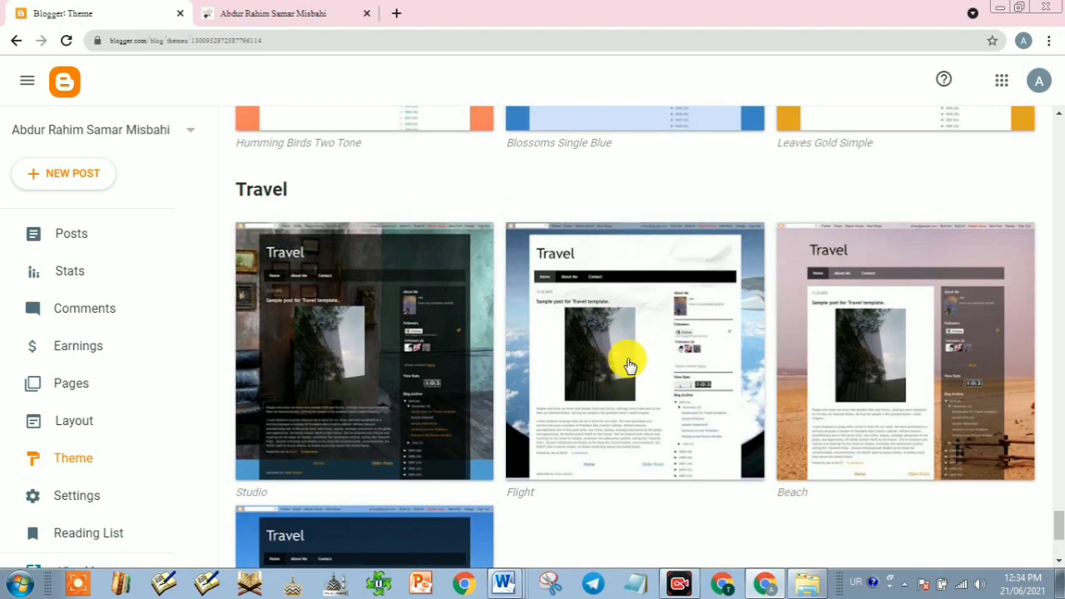
Preview the Flight variant of the Travel theme with the blog's own content and apply it to the blog.
click(621, 337)
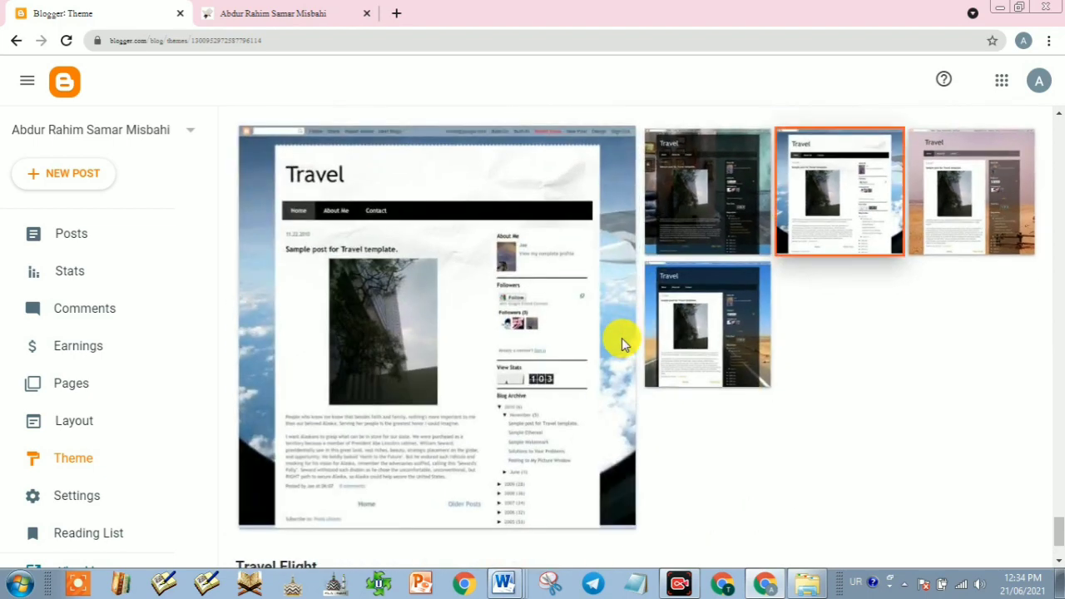
scroll(299, 265, down, 2)
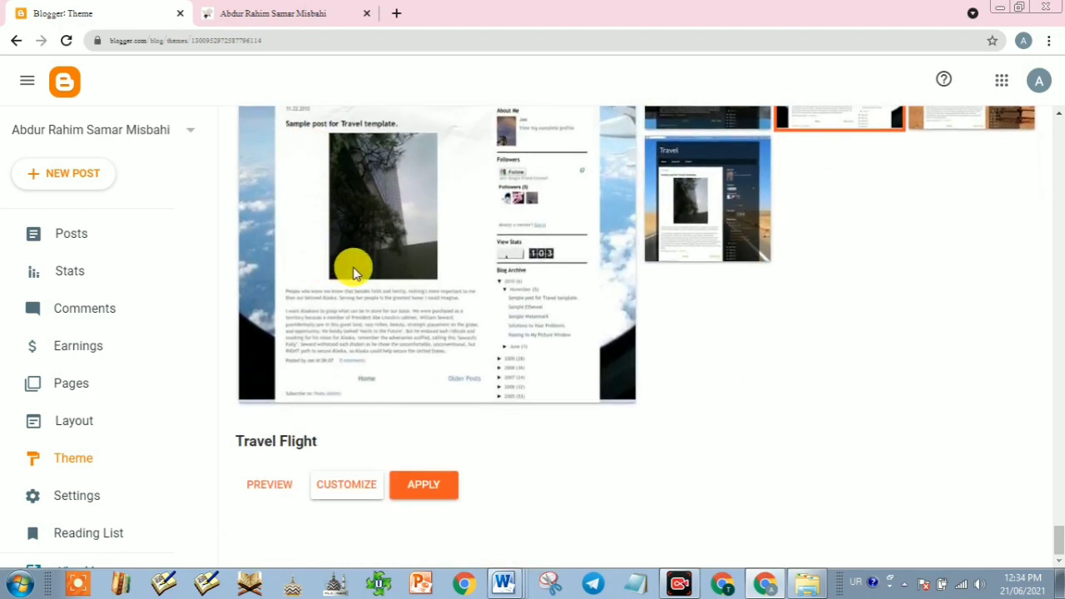
scroll(356, 270, up, 2)
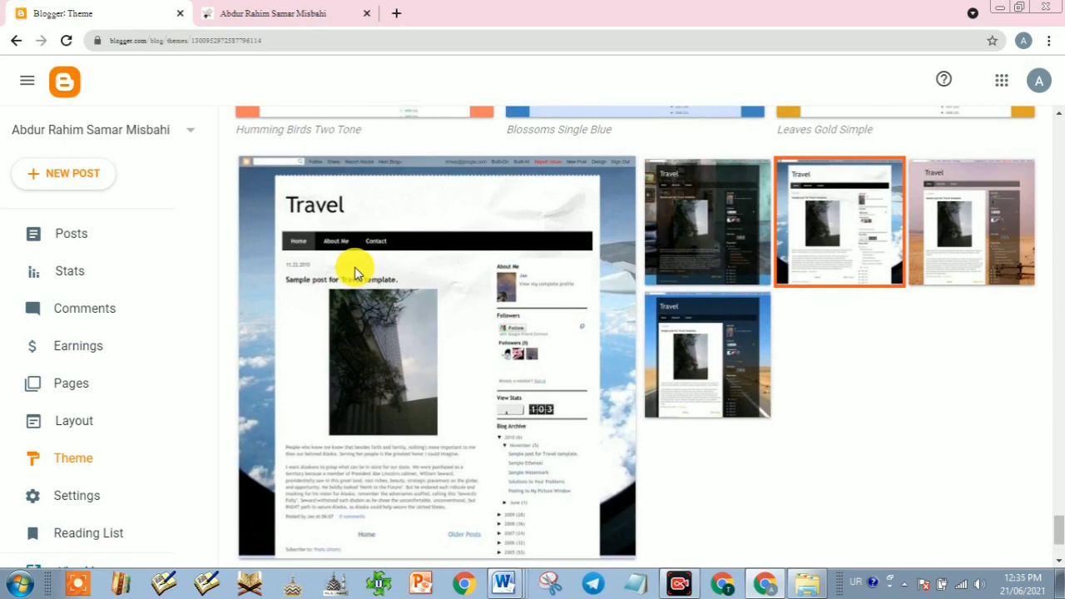
scroll(354, 273, down, 2)
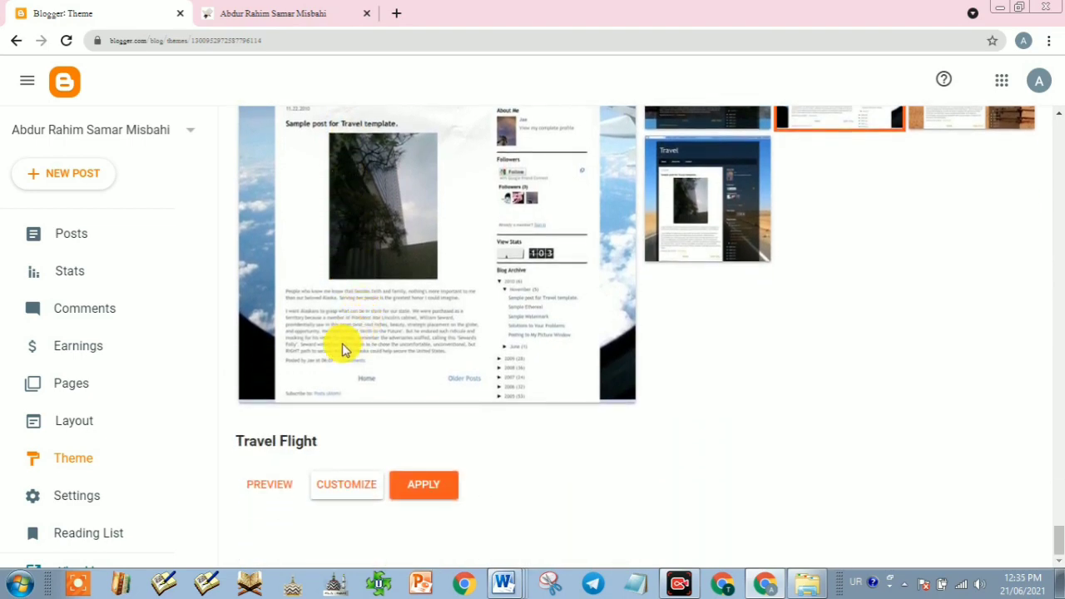
click(268, 486)
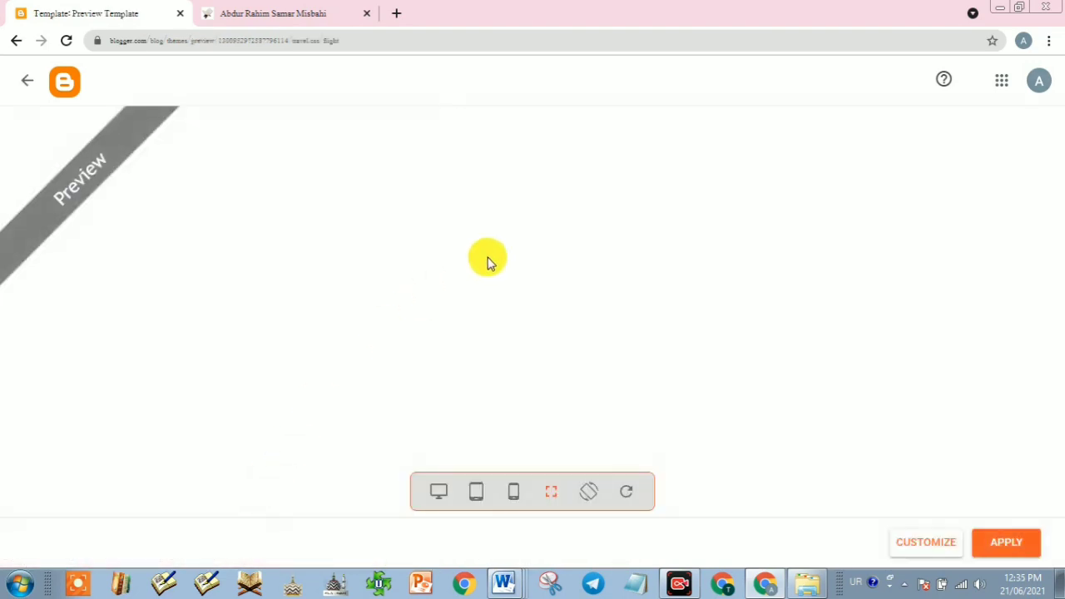
scroll(594, 304, down, 3)
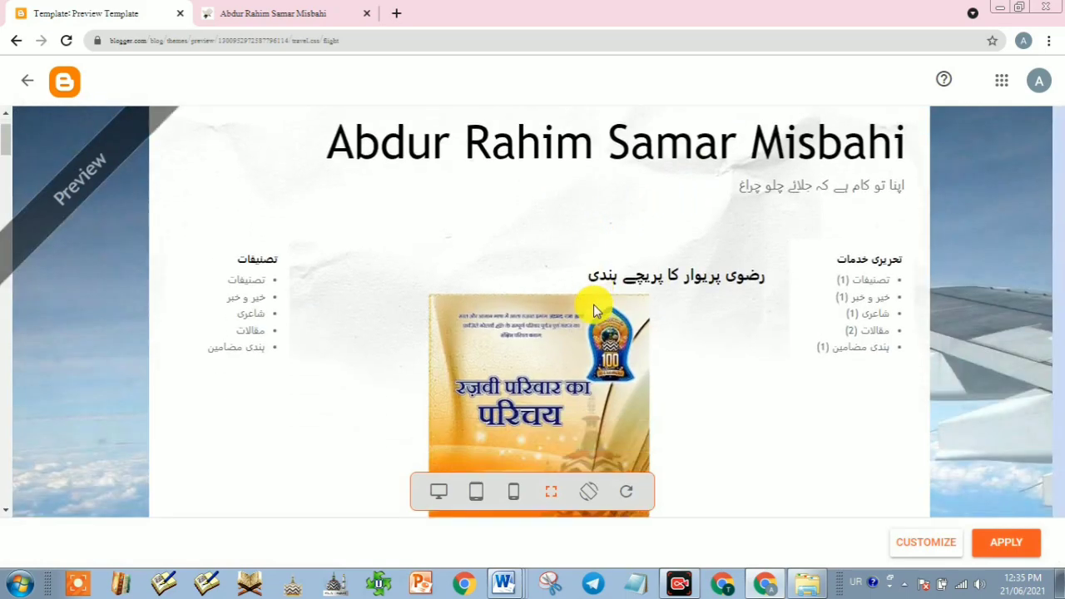
scroll(593, 305, down, 10)
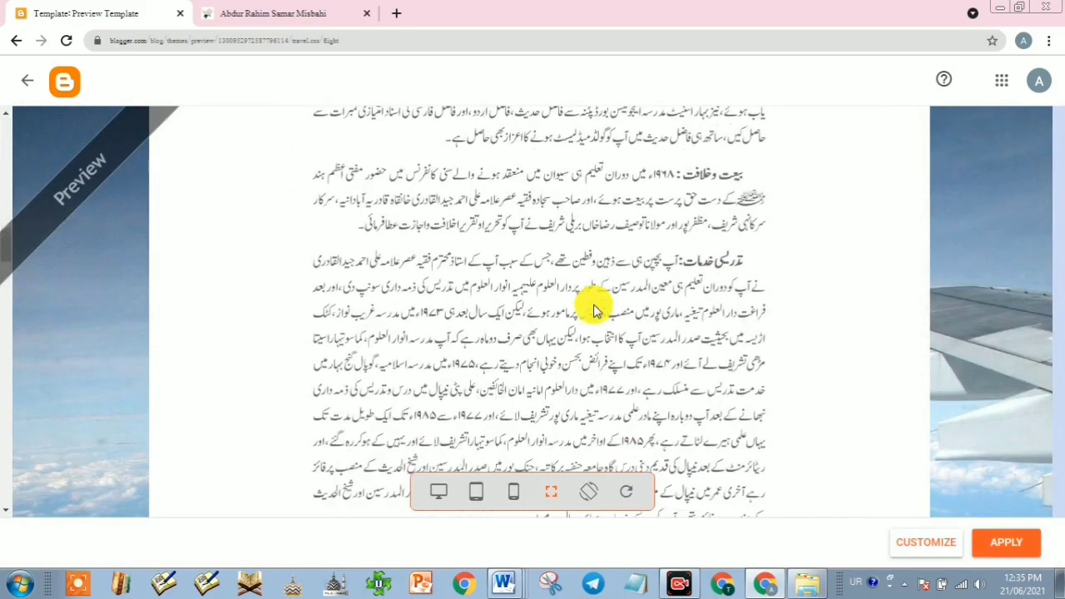
scroll(593, 305, up, 9)
scroll(594, 310, up, 3)
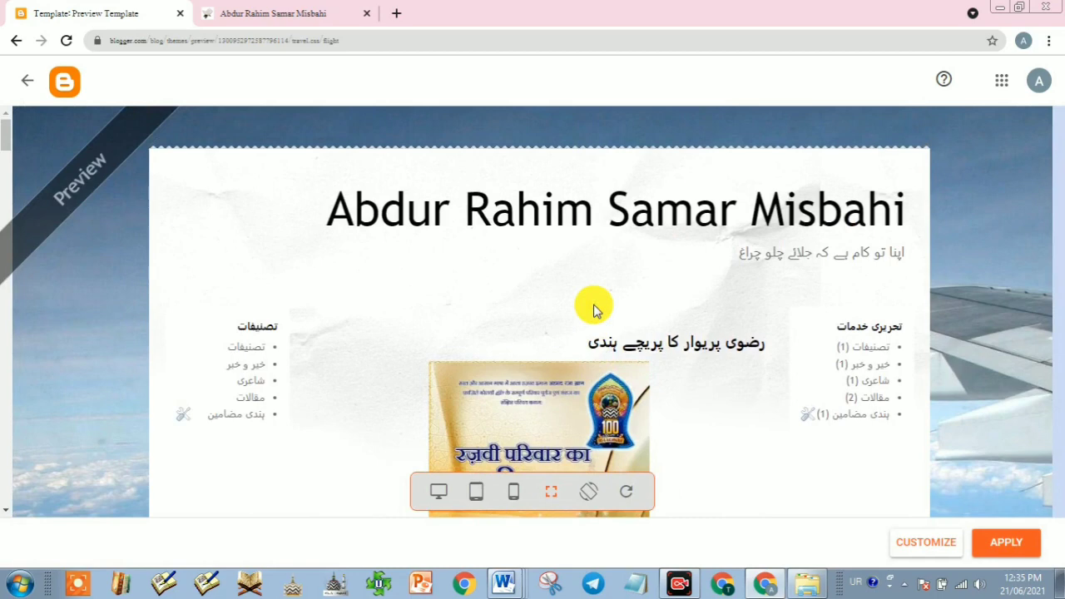
click(1001, 542)
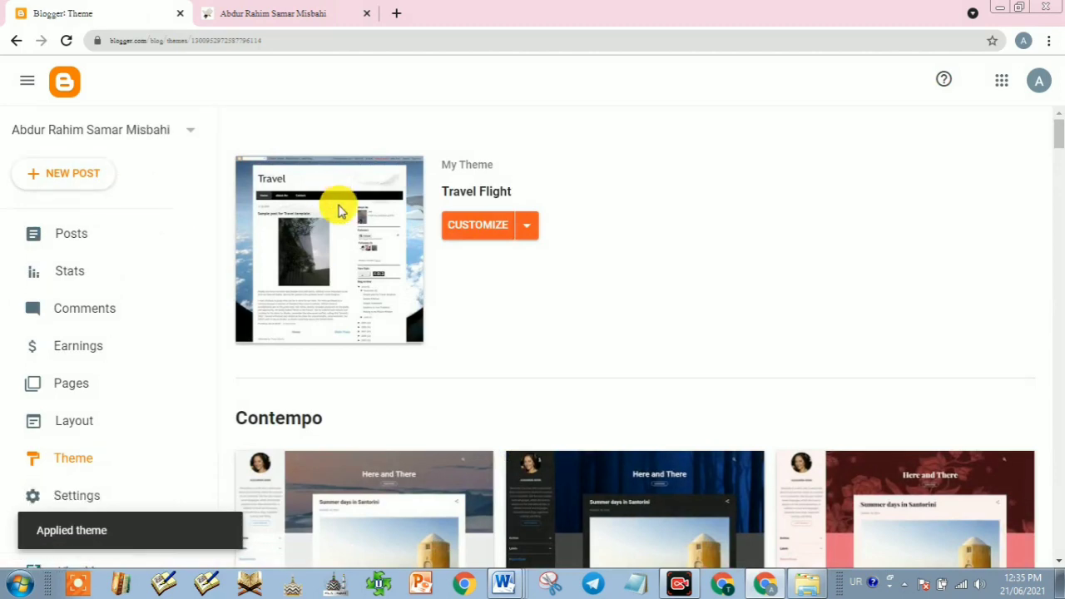
Open the applied theme for customization and set the Page Text color to black in the advanced settings.
click(454, 223)
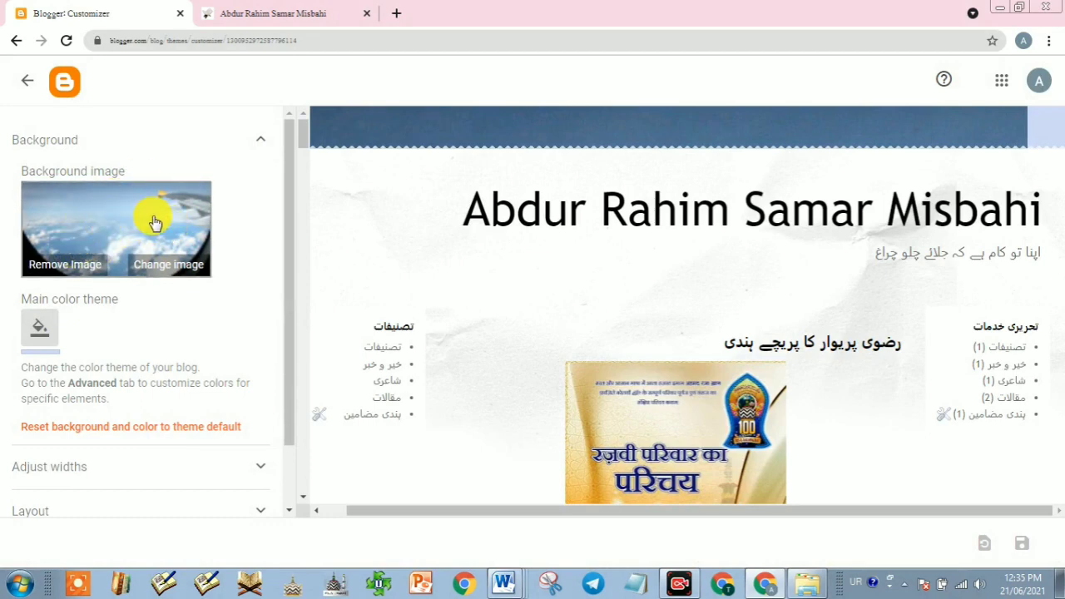
scroll(148, 363, down, 1)
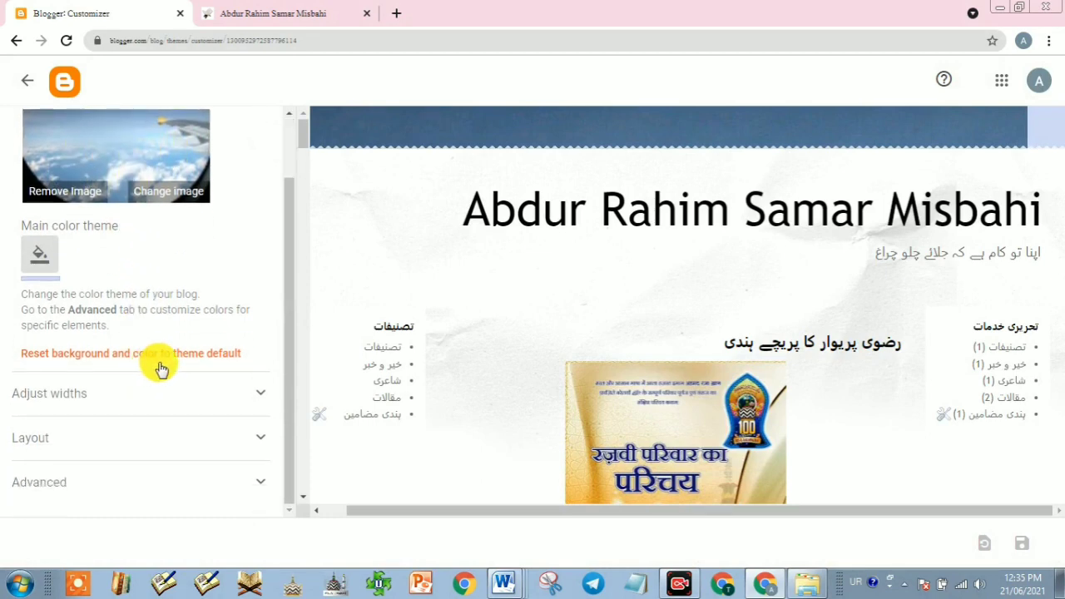
click(194, 485)
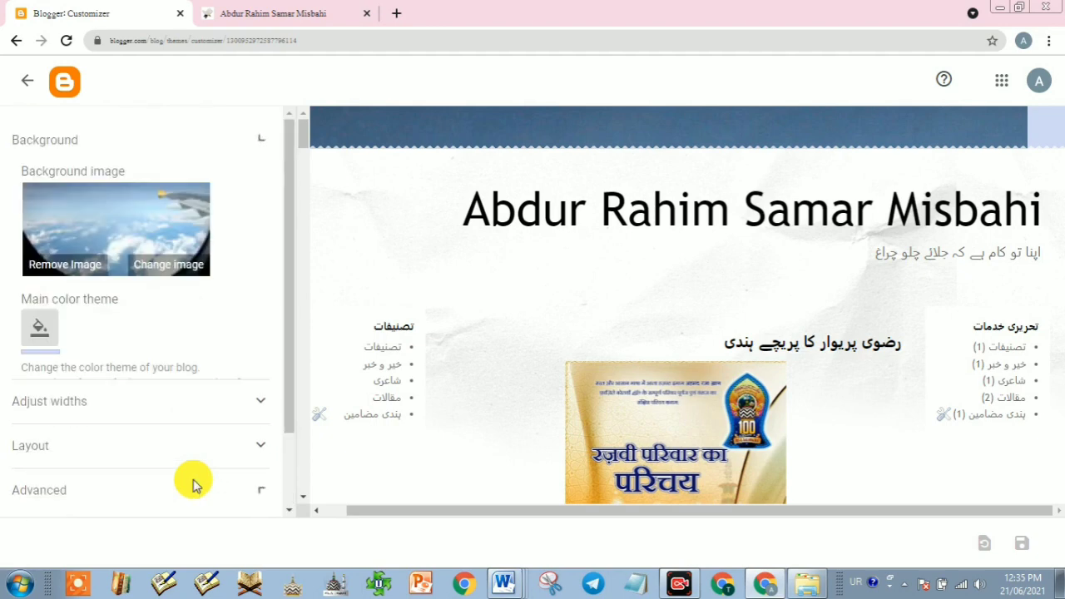
scroll(178, 387, down, 1)
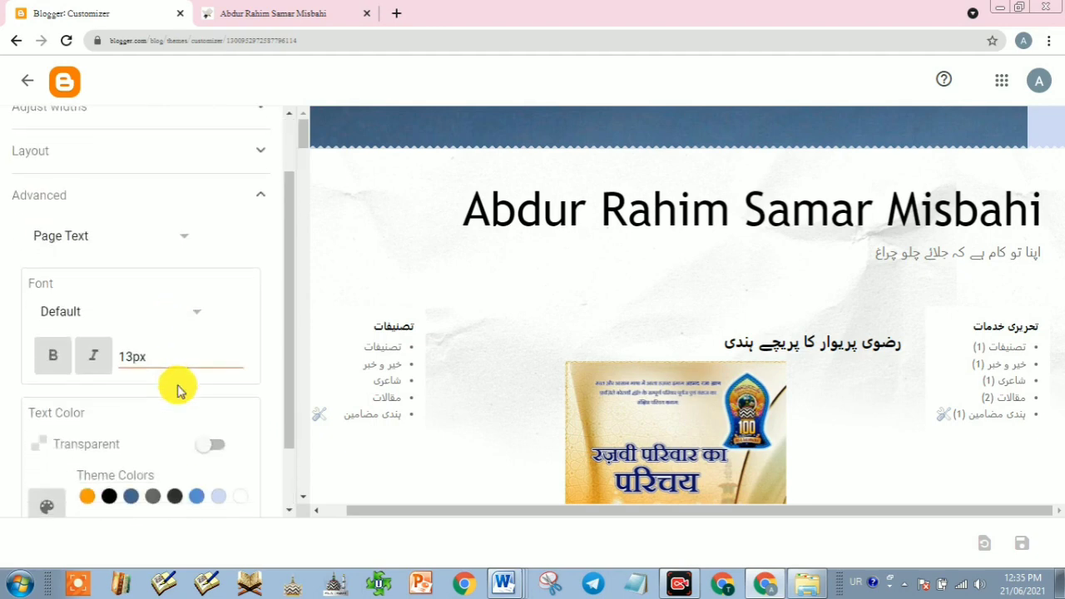
click(80, 241)
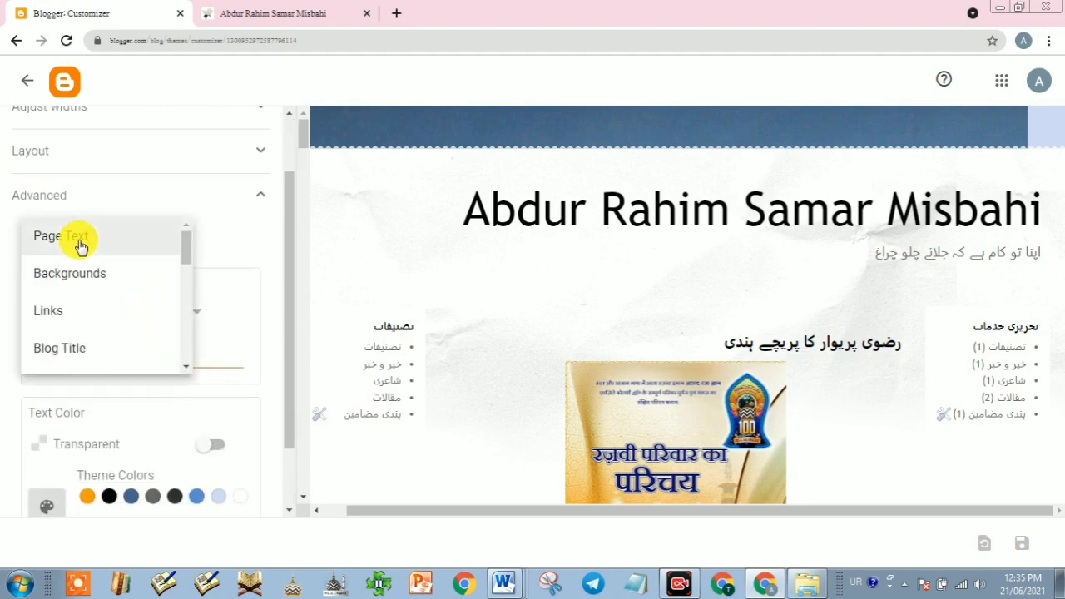
click(79, 241)
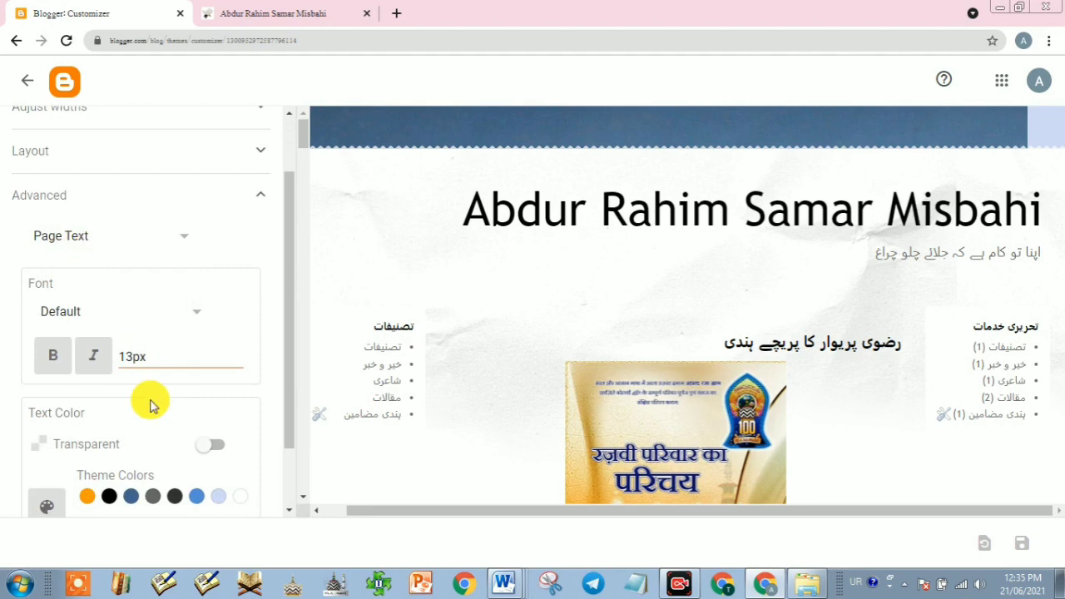
click(112, 498)
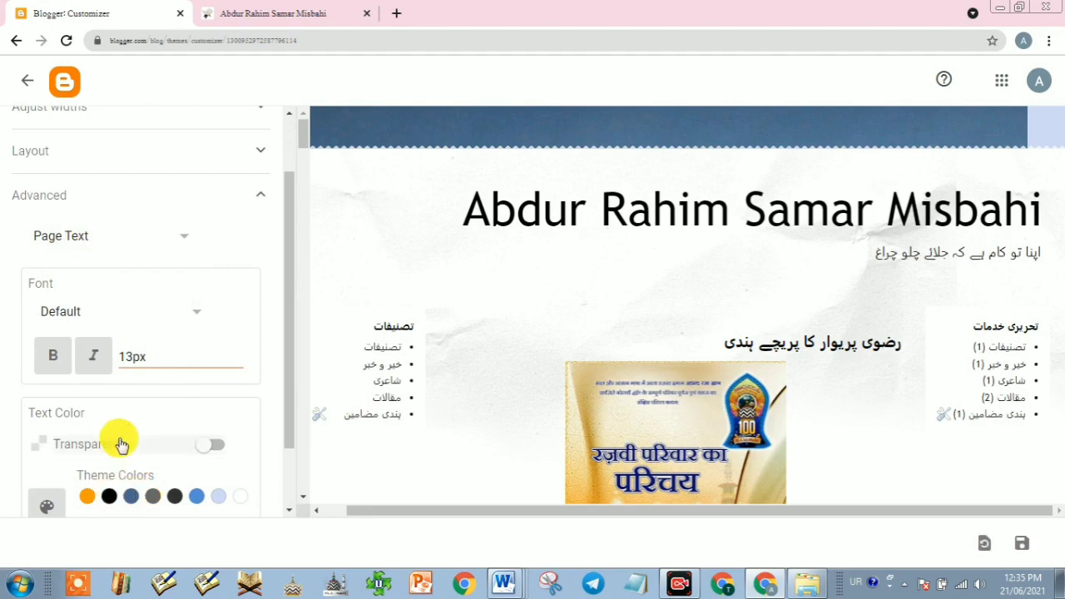
scroll(121, 440, down, 1)
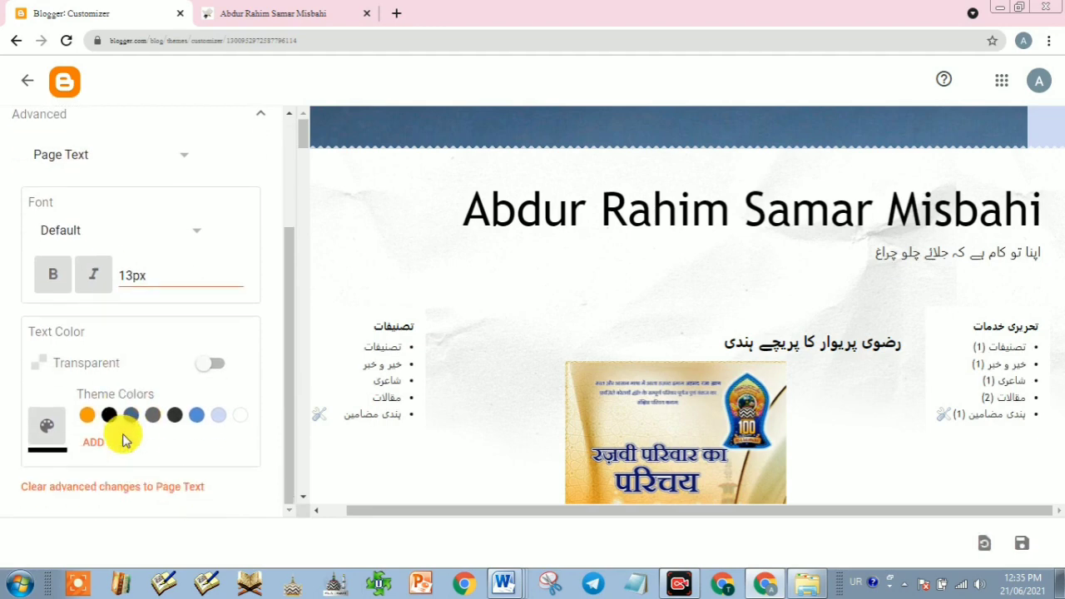
Turn off transparency for the Post Background in the advanced theme settings and set its color to white.
click(108, 154)
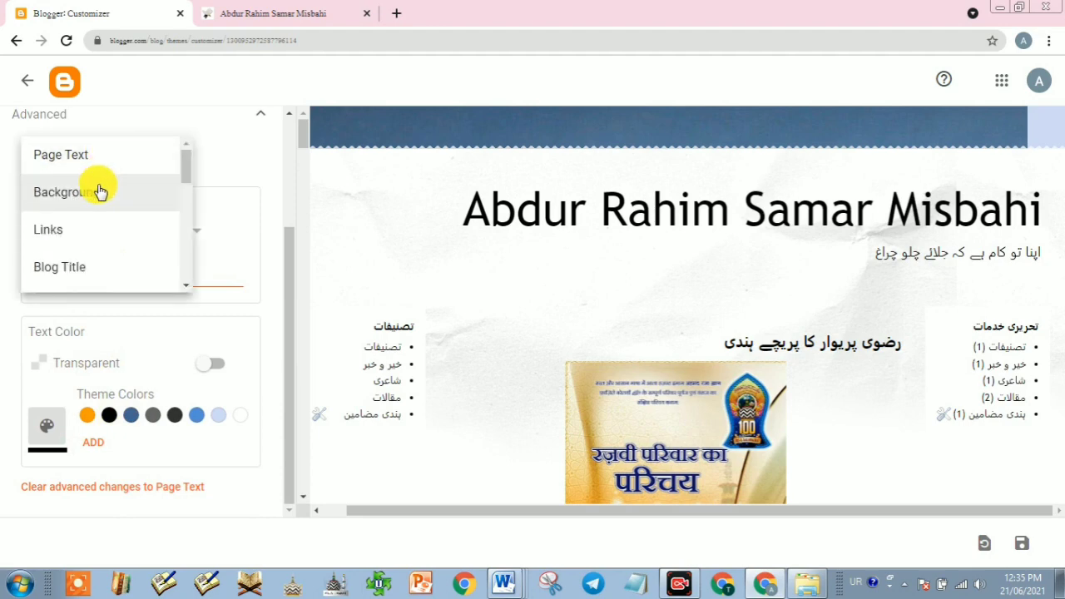
scroll(100, 192, down, 3)
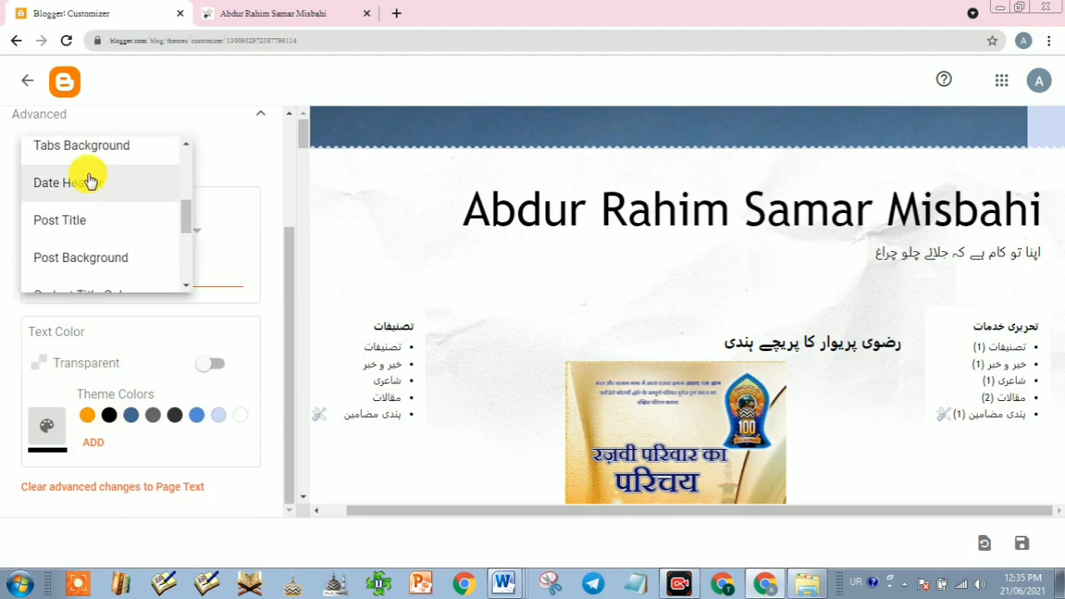
click(84, 267)
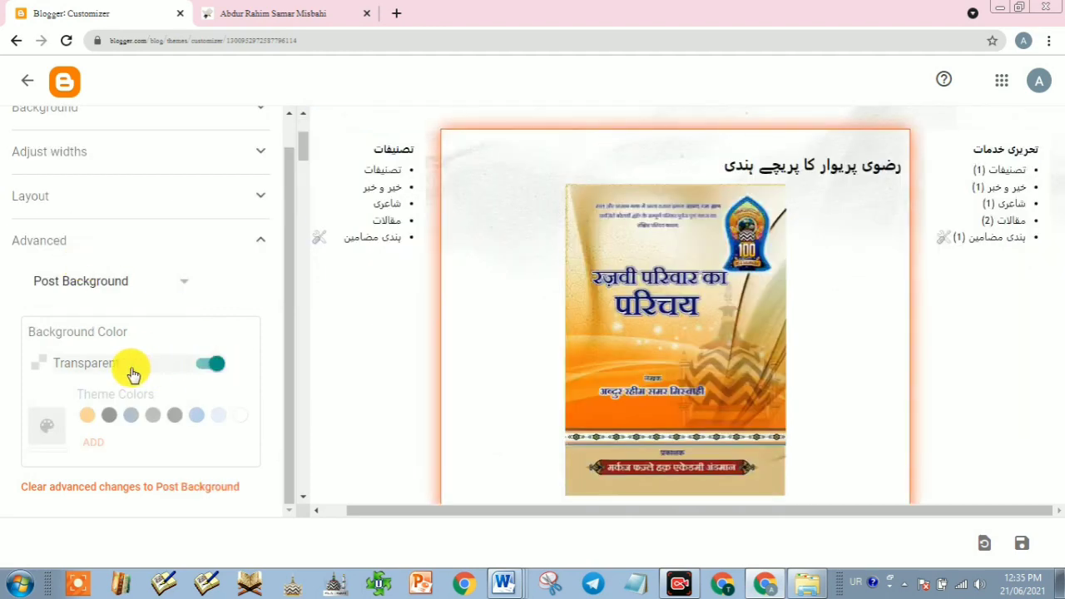
click(208, 368)
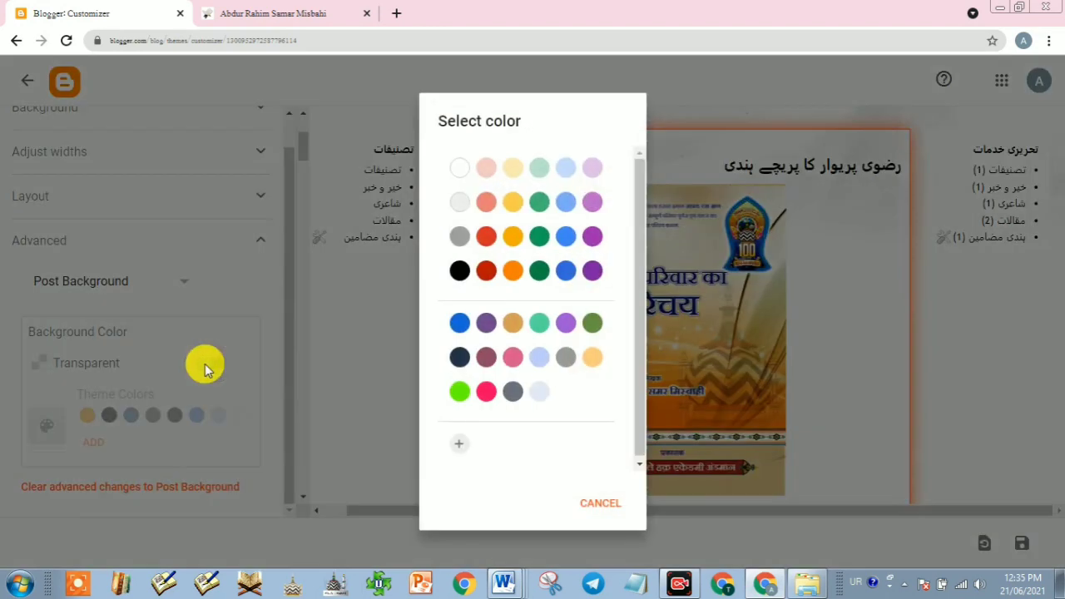
click(462, 173)
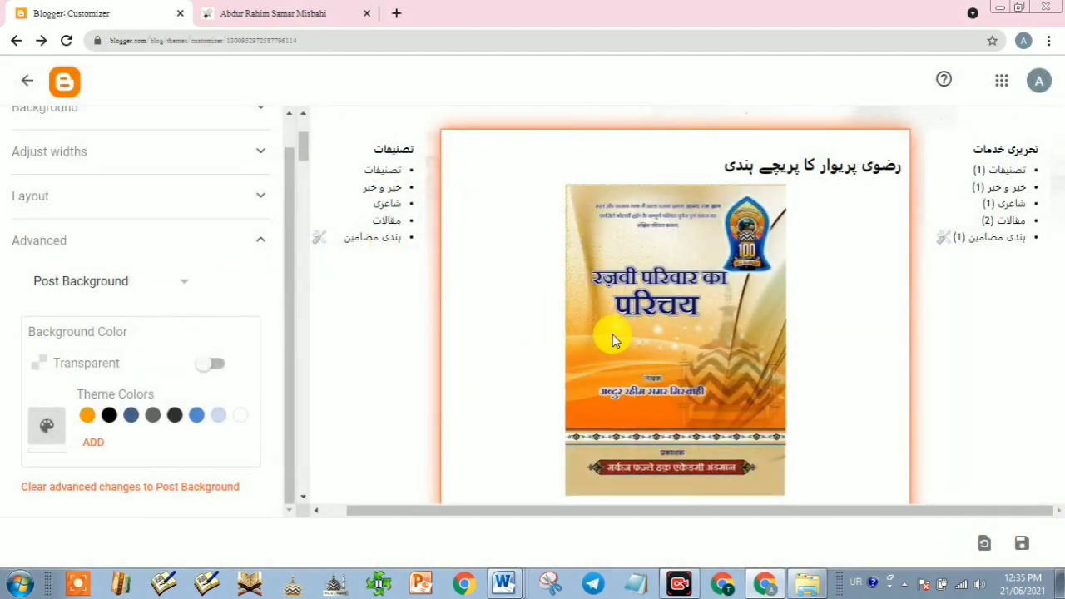
Review the posts in the customizer preview and save the theme customization to the blog.
scroll(462, 329, down, 3)
scroll(462, 329, down, 12)
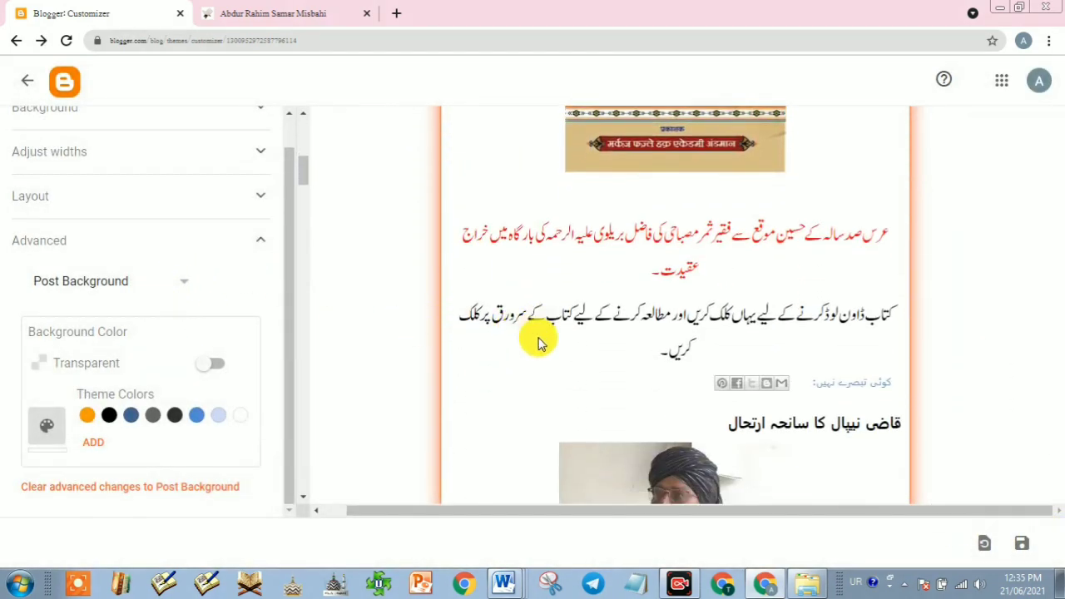
scroll(564, 345, down, 5)
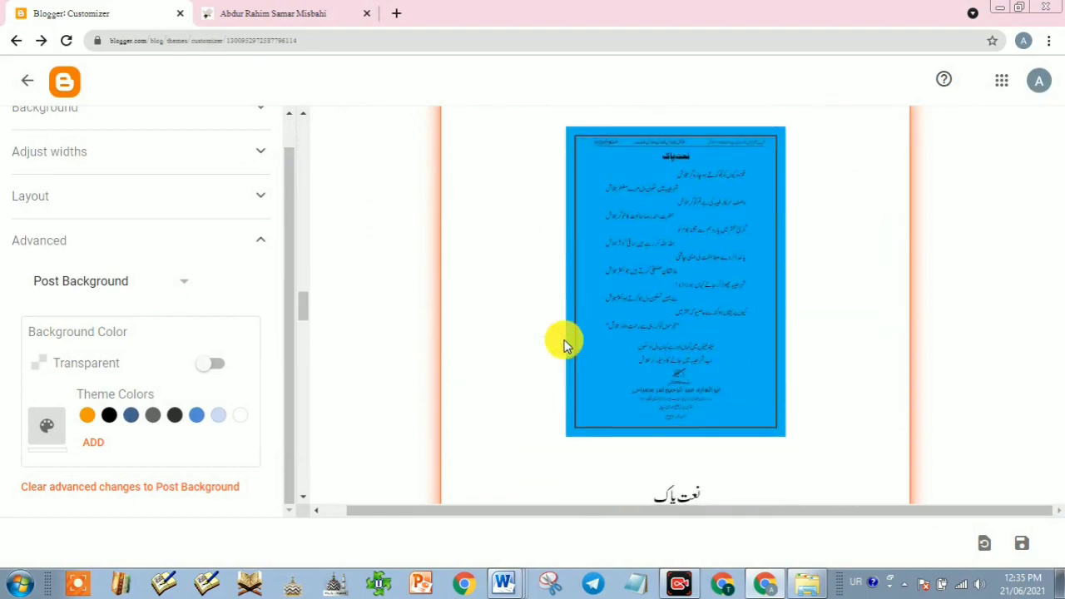
scroll(564, 344, down, 15)
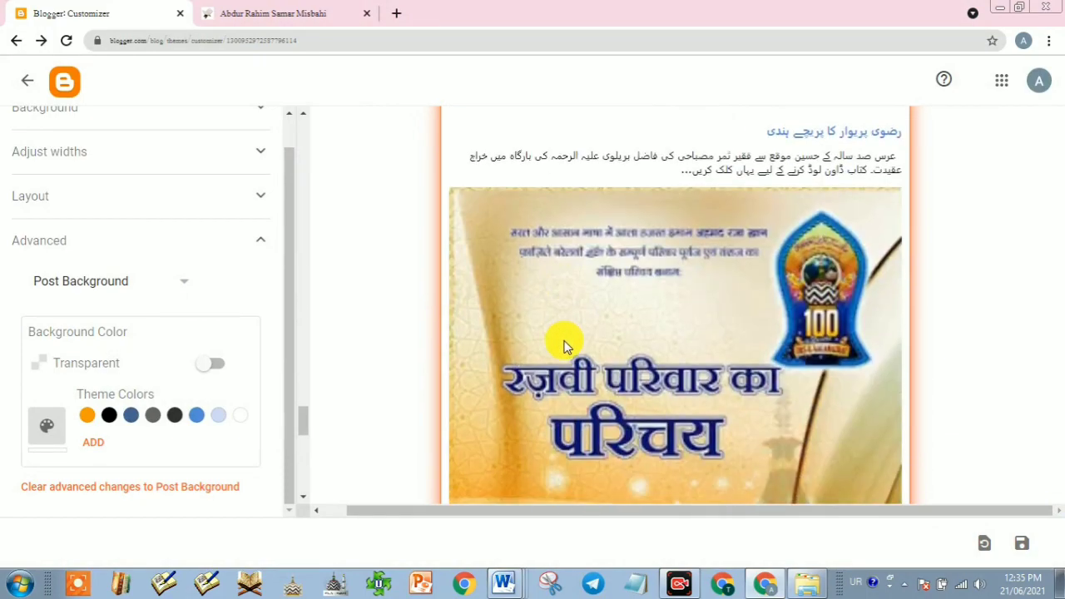
scroll(637, 357, up, 4)
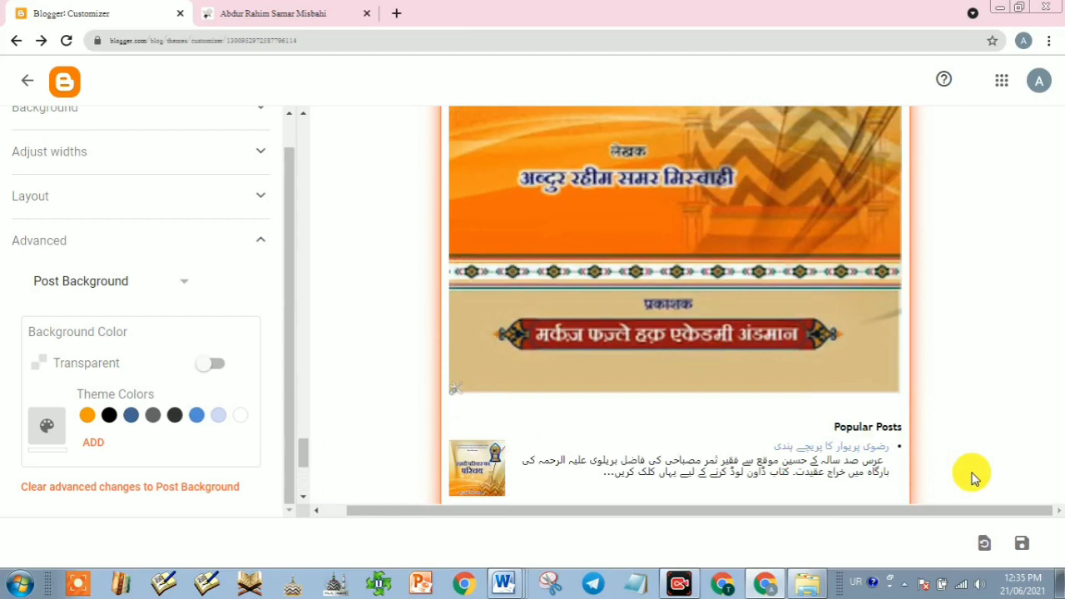
click(1023, 547)
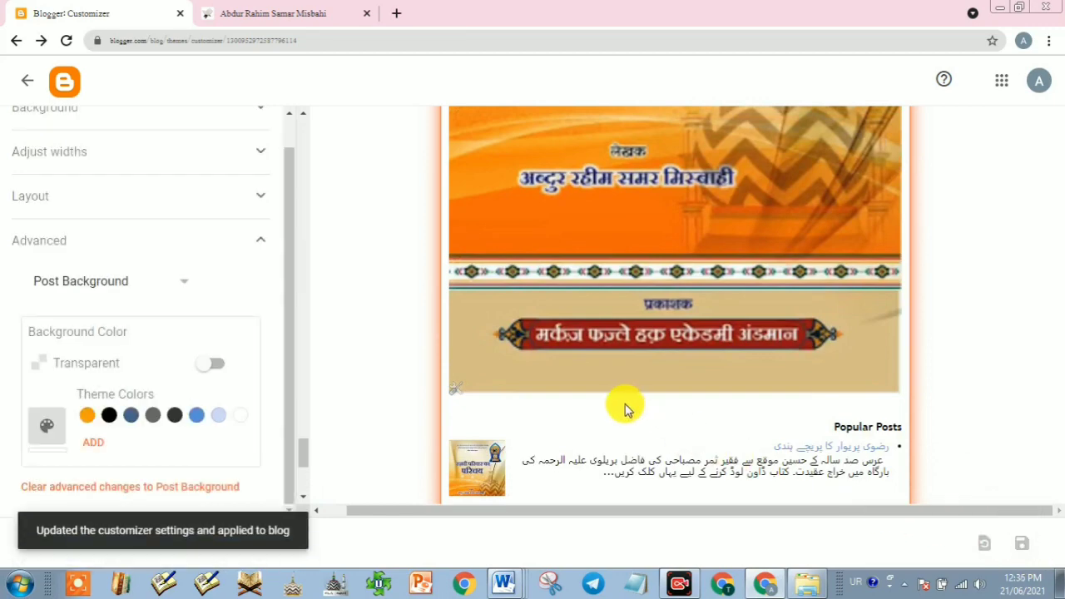
Leave the theme customizer and open the blog's layout at the Cross-Column section.
click(24, 82)
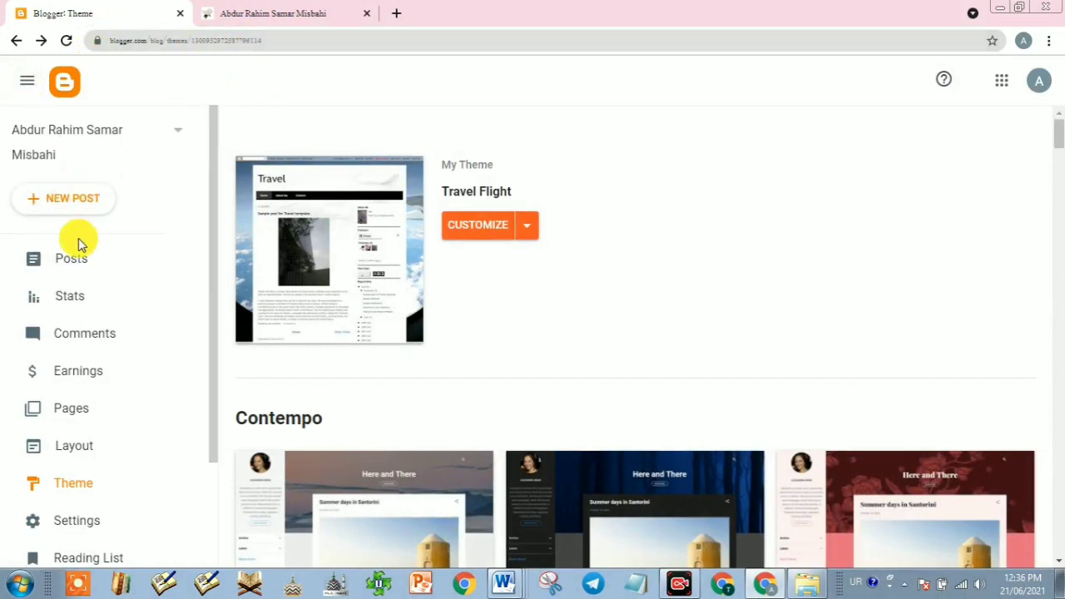
click(73, 258)
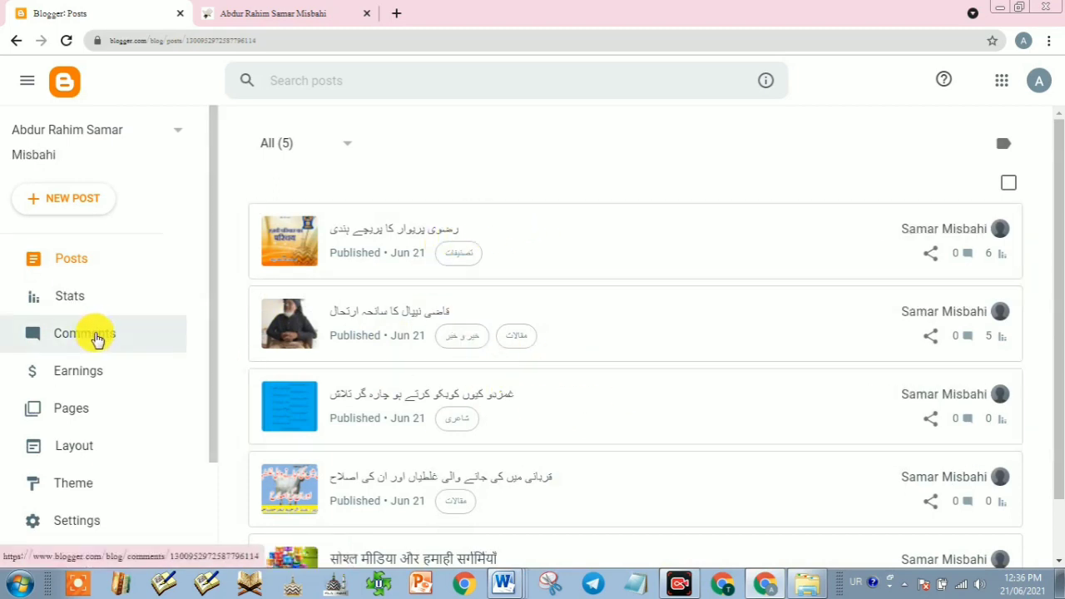
click(82, 452)
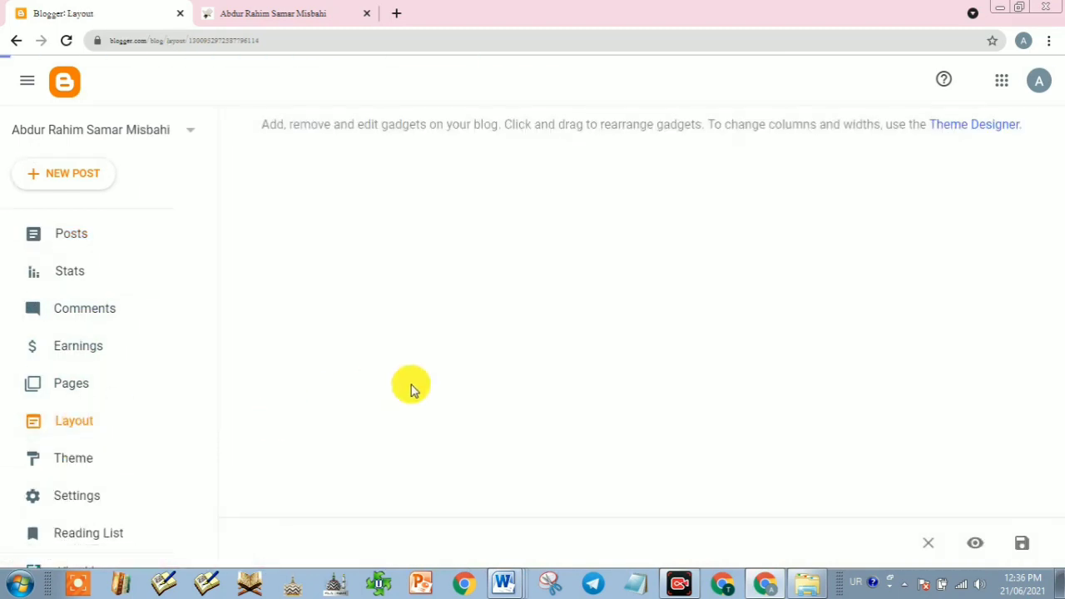
scroll(466, 400, down, 2)
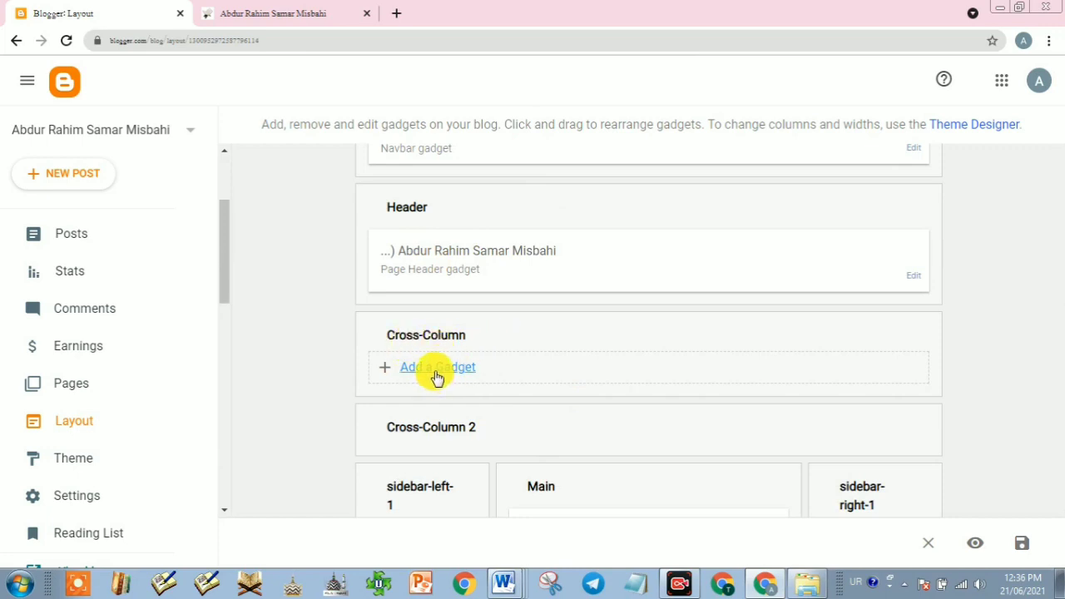
Add a Labels gadget to the Cross-Column section, keeping alphabetical sorting, list display and all labels, and save it.
click(436, 370)
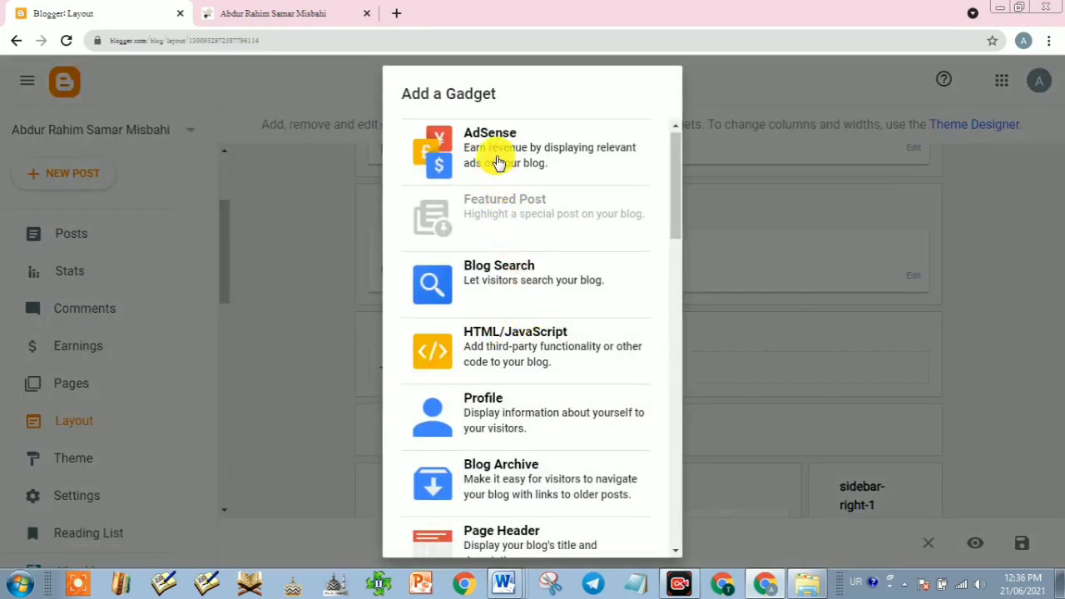
scroll(557, 287, down, 2)
scroll(555, 299, down, 2)
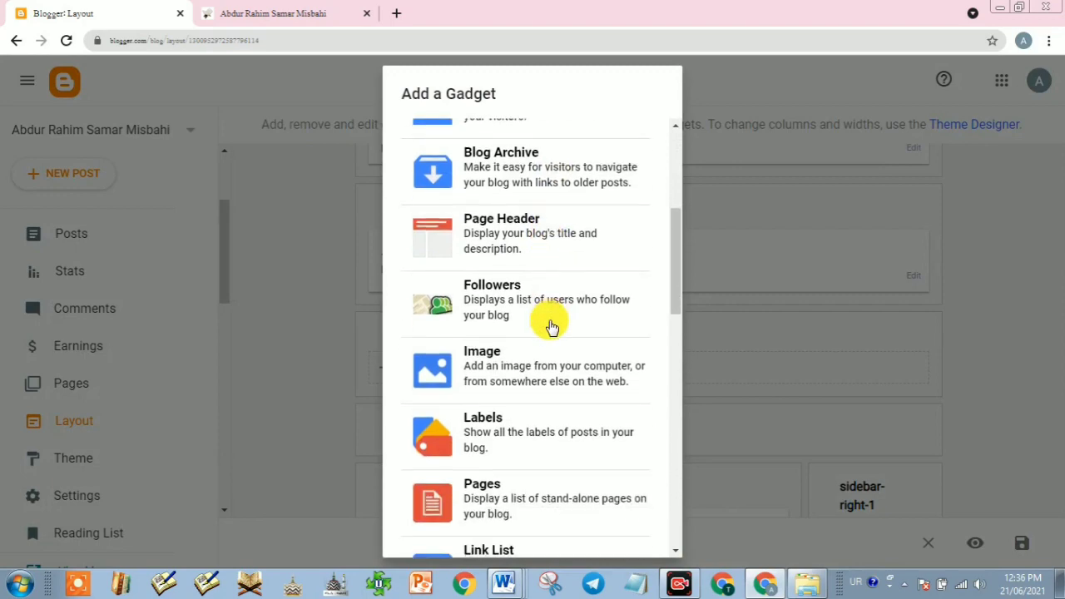
click(491, 426)
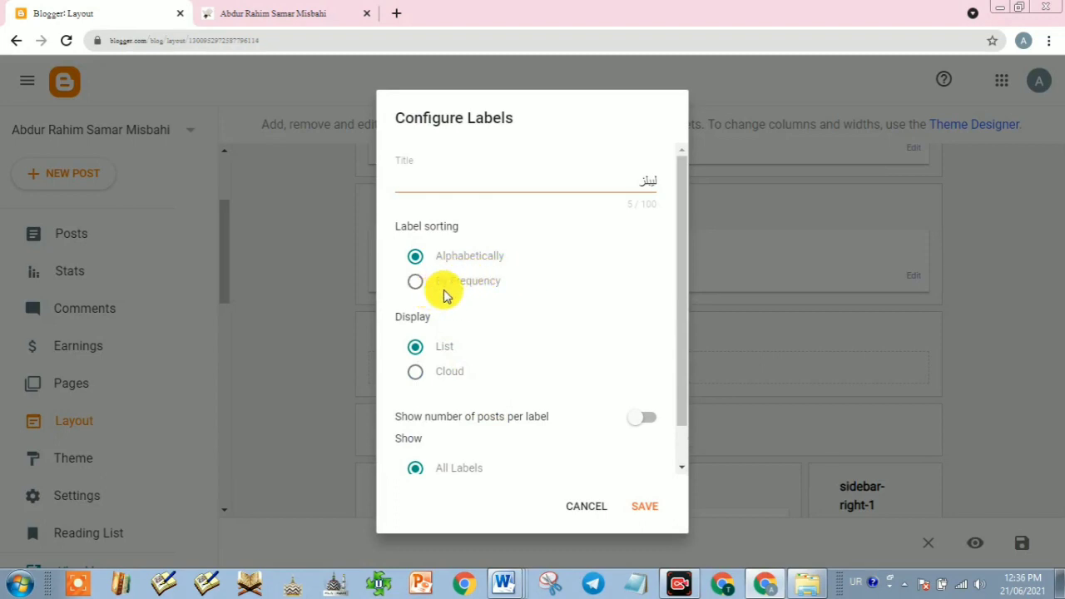
scroll(449, 349, down, 1)
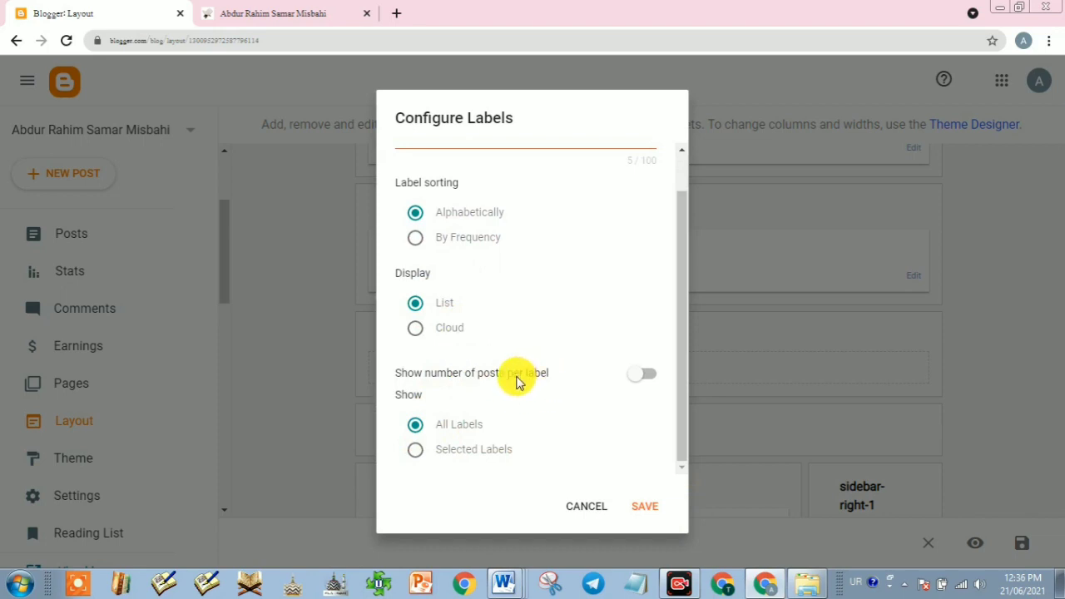
click(647, 507)
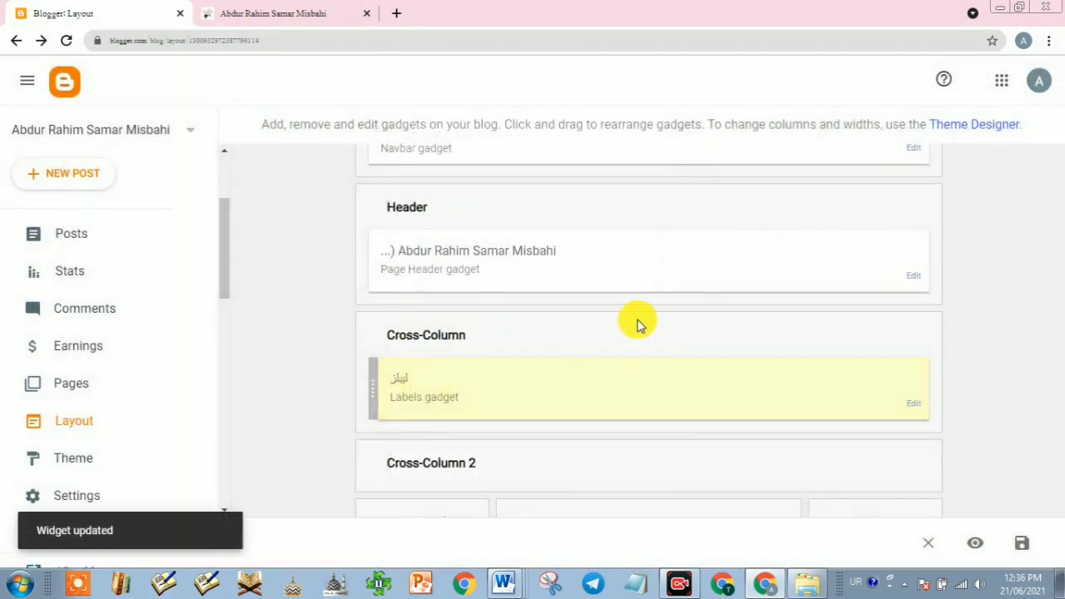
scroll(639, 324, up, 3)
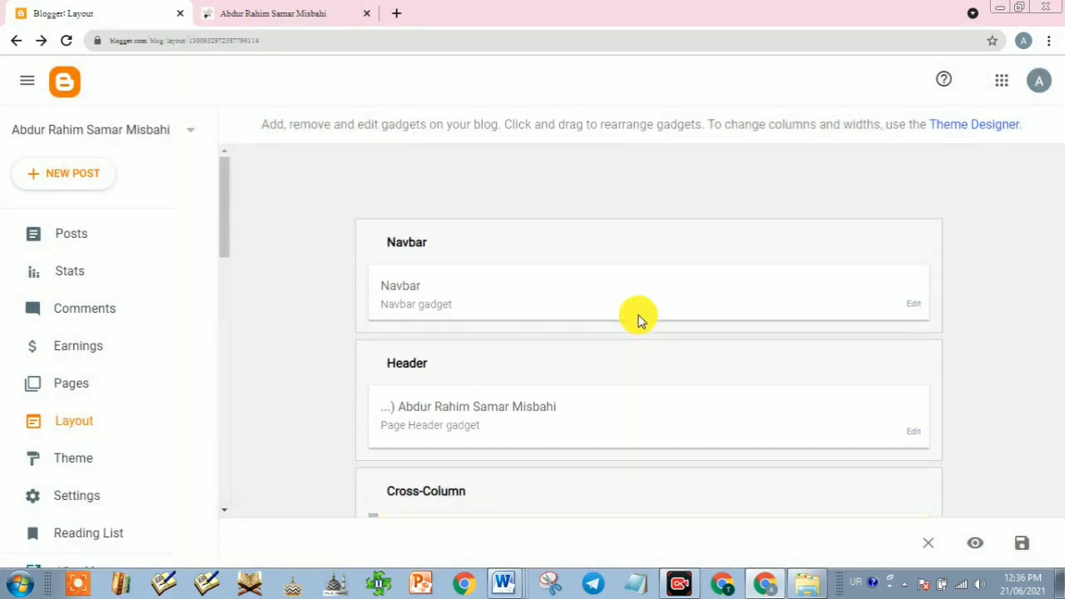
Reload the live blog, dismiss the translation popup and examine the labels bar below the header.
click(281, 15)
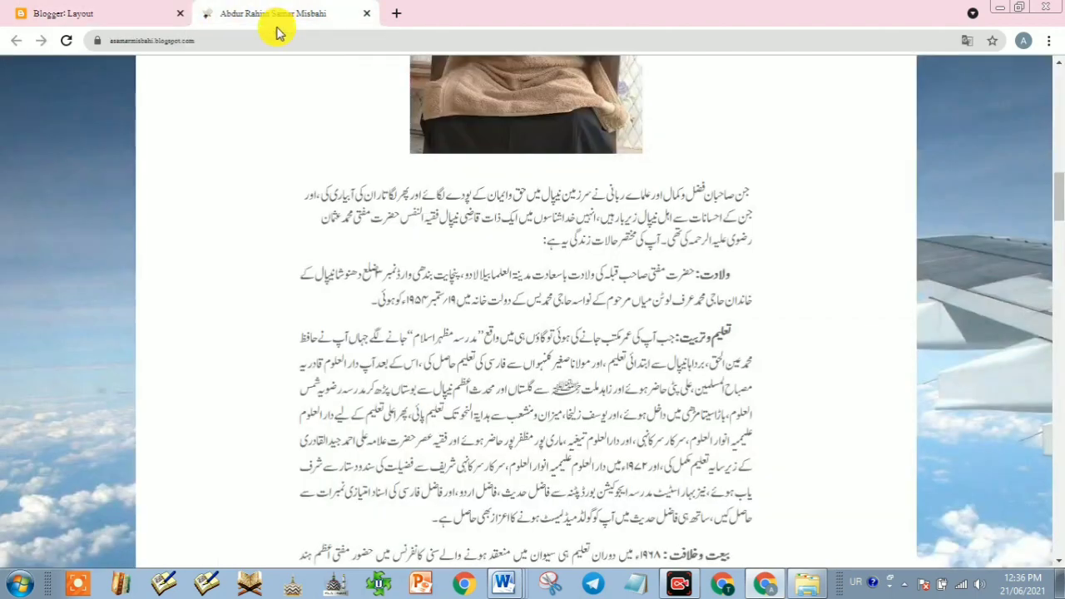
click(66, 40)
scroll(381, 179, up, 10)
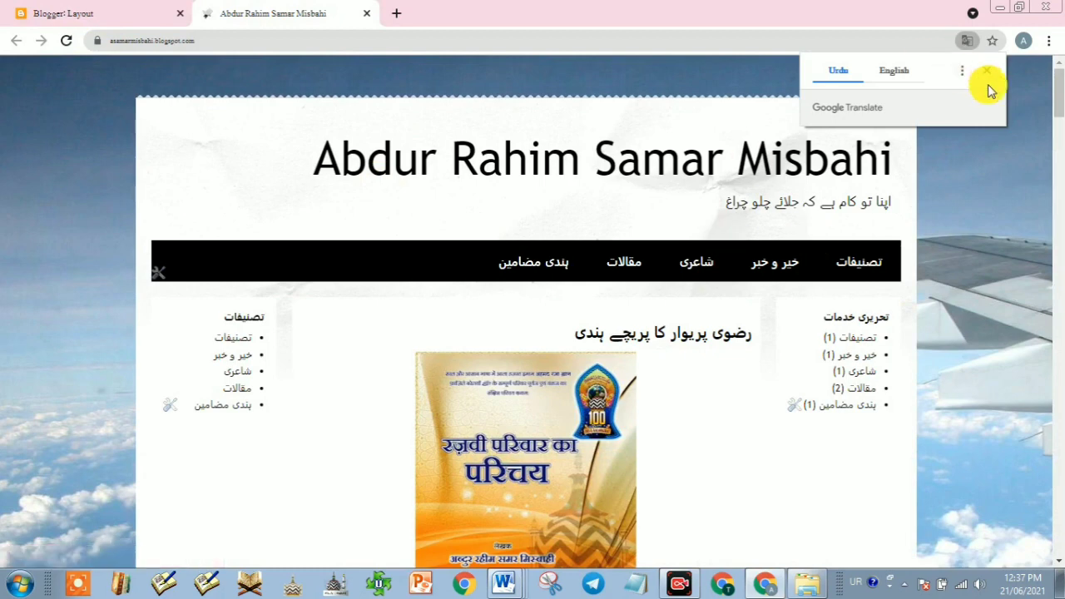
click(986, 71)
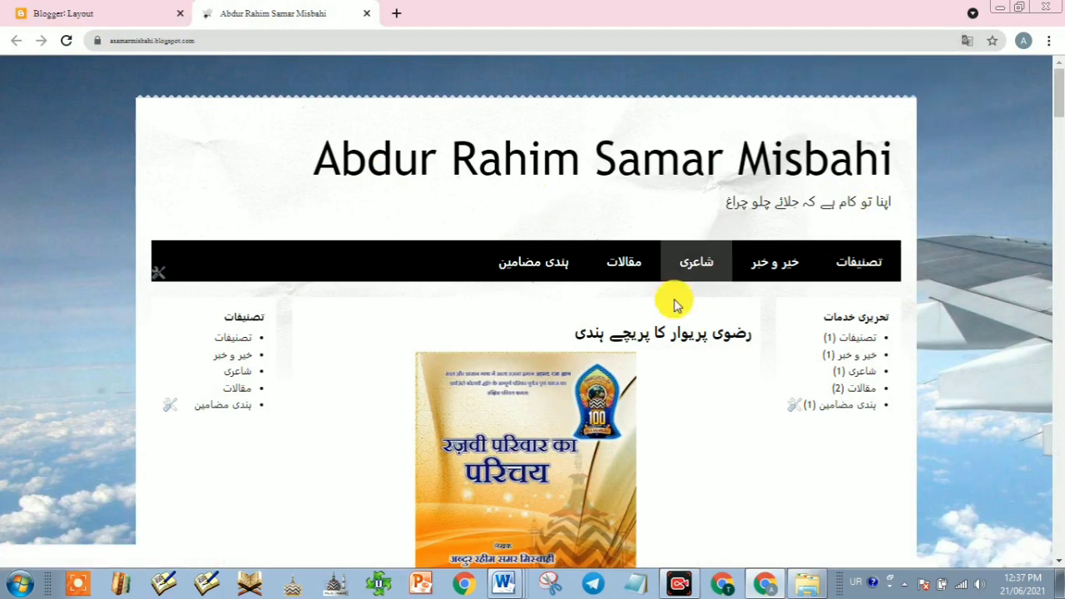
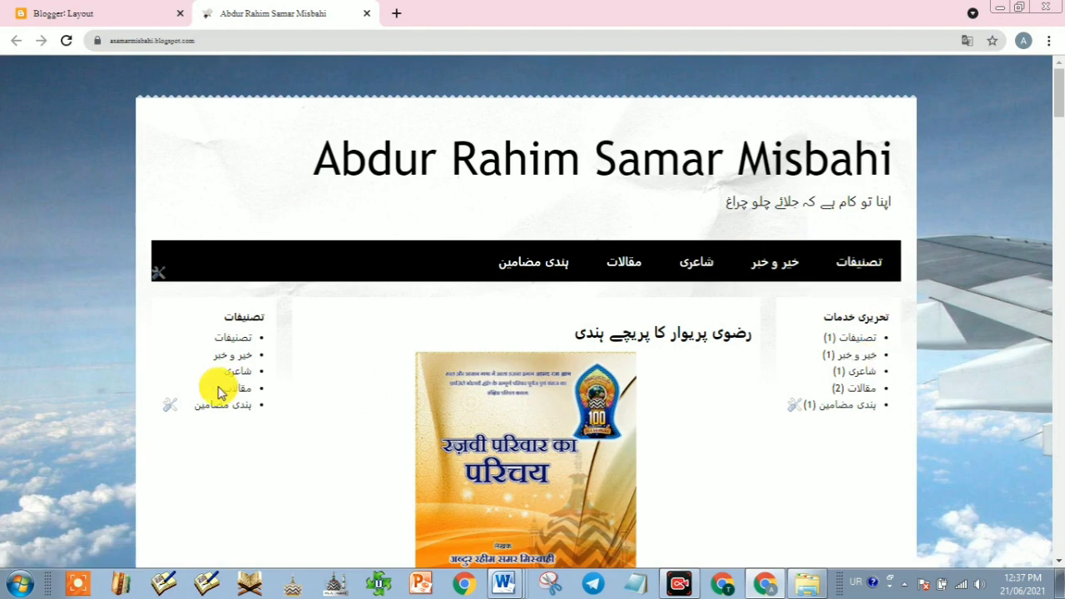
Return to the blog layout and remove the Labels gadget titled تحریری خدمات from the sidebar-right-1 section.
click(77, 16)
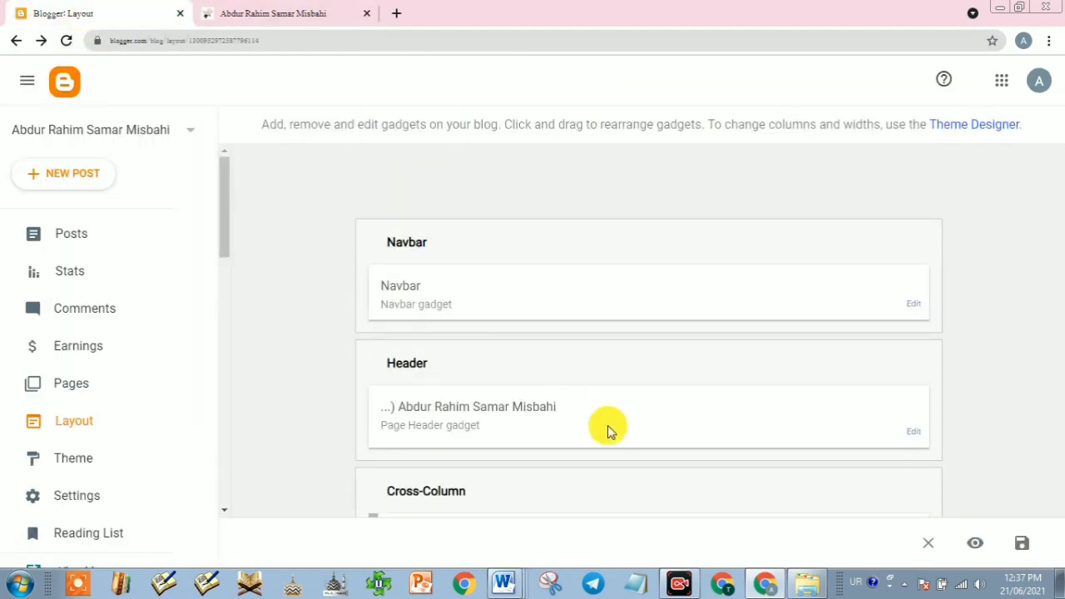
scroll(608, 425, down, 7)
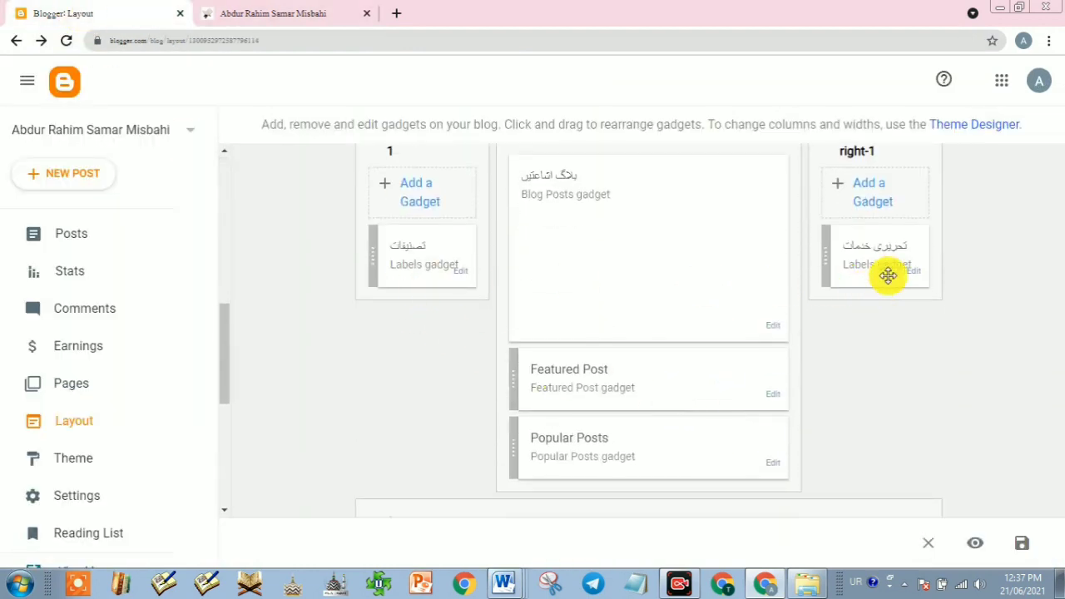
scroll(886, 267, up, 1)
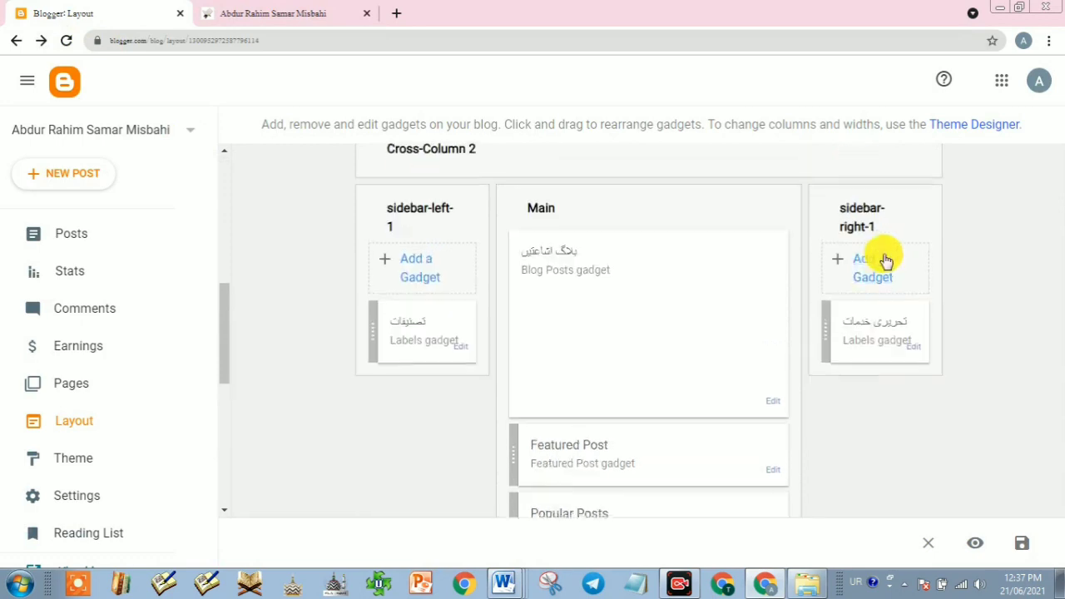
click(915, 351)
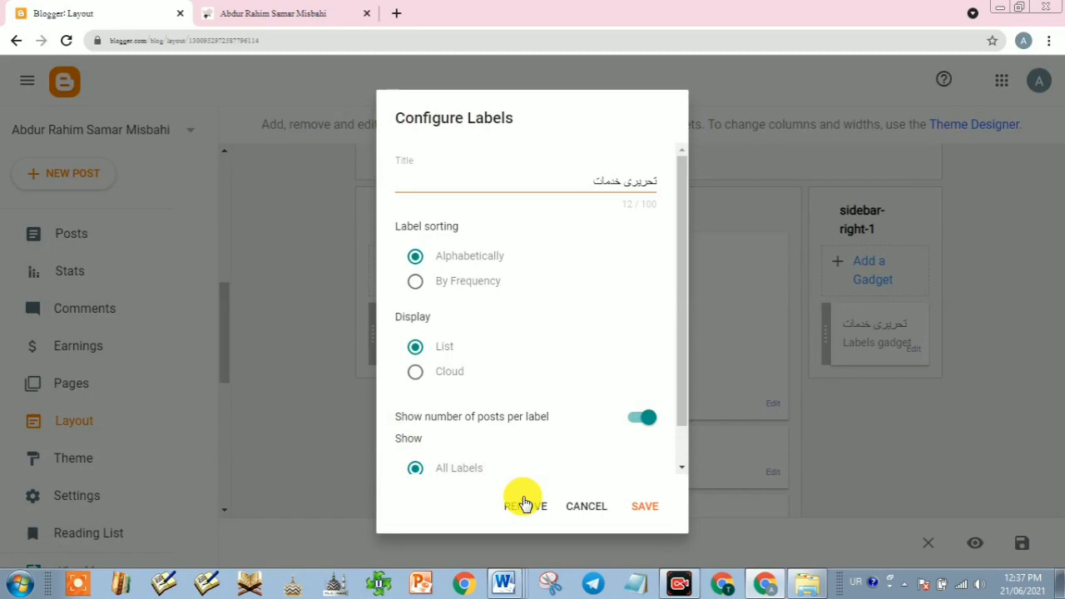
click(524, 504)
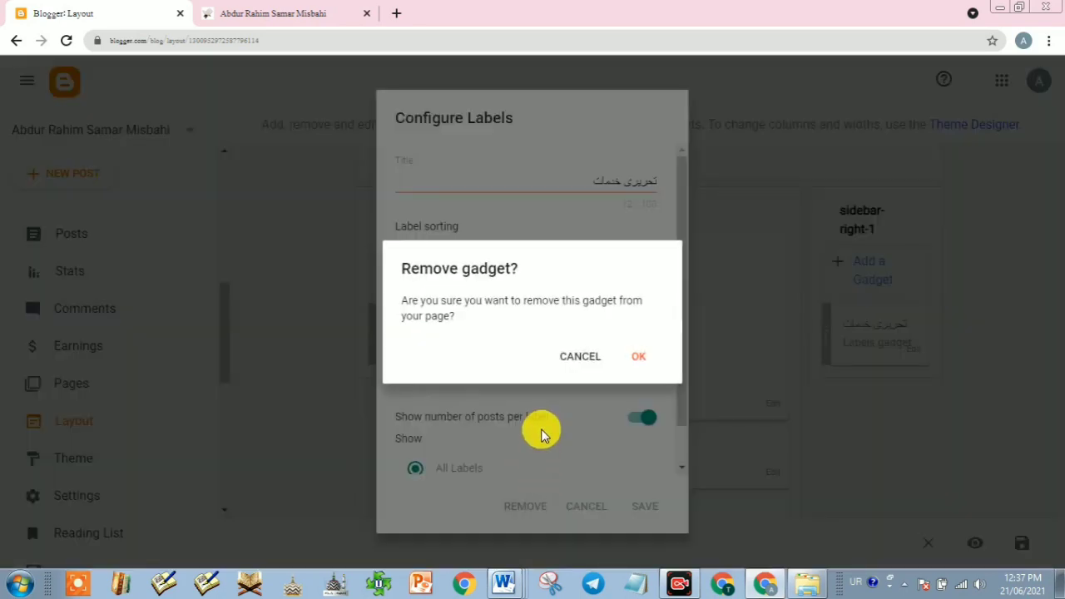
click(637, 360)
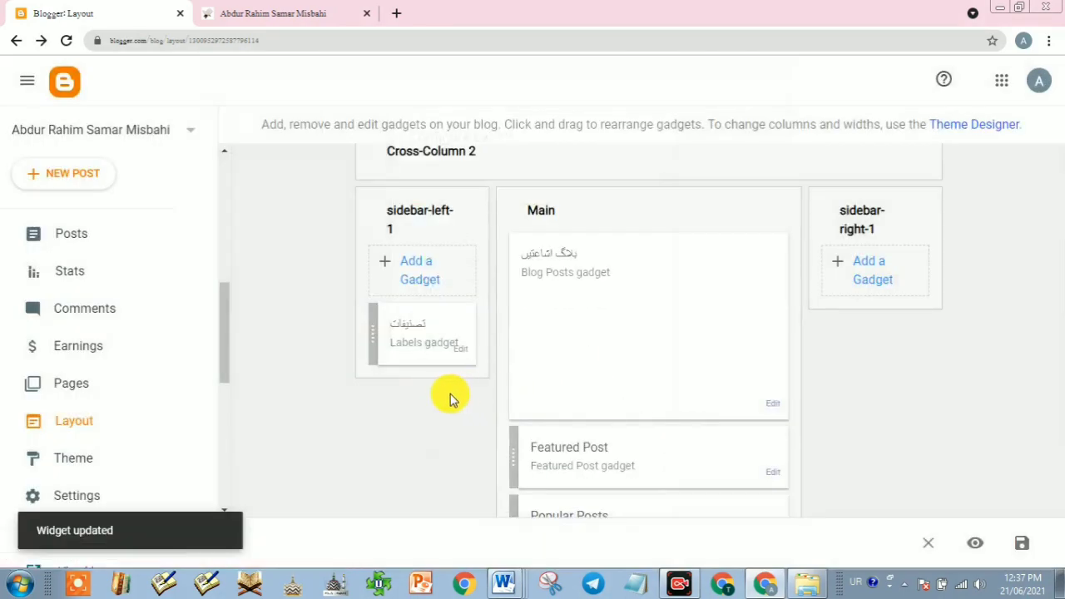
Remove the Labels gadget titled تصنیفات from the sidebar-left-1 section and save the layout arrangement.
click(458, 350)
click(529, 507)
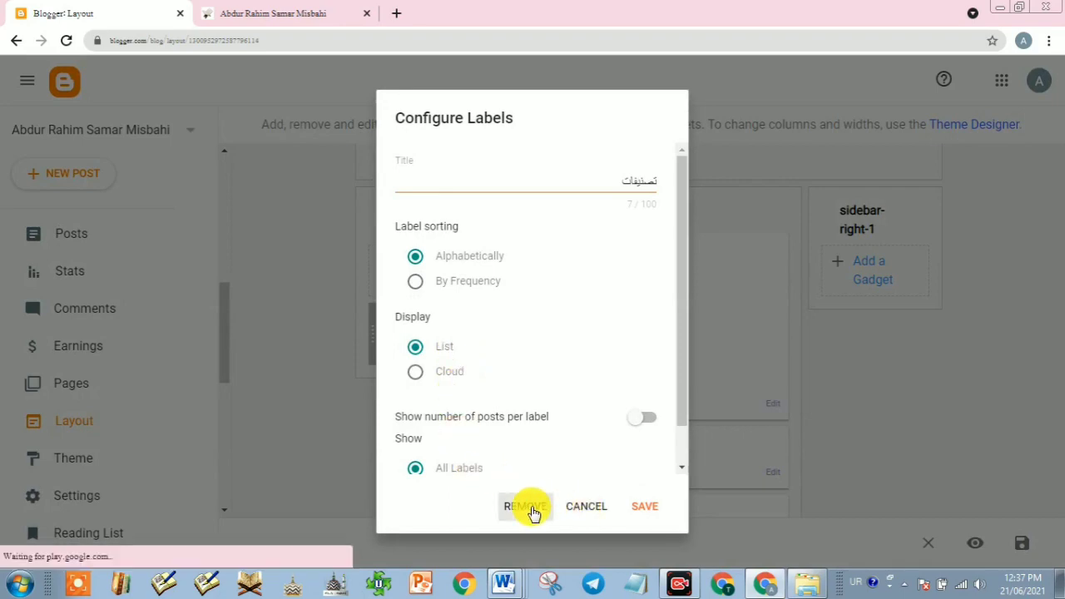
click(635, 357)
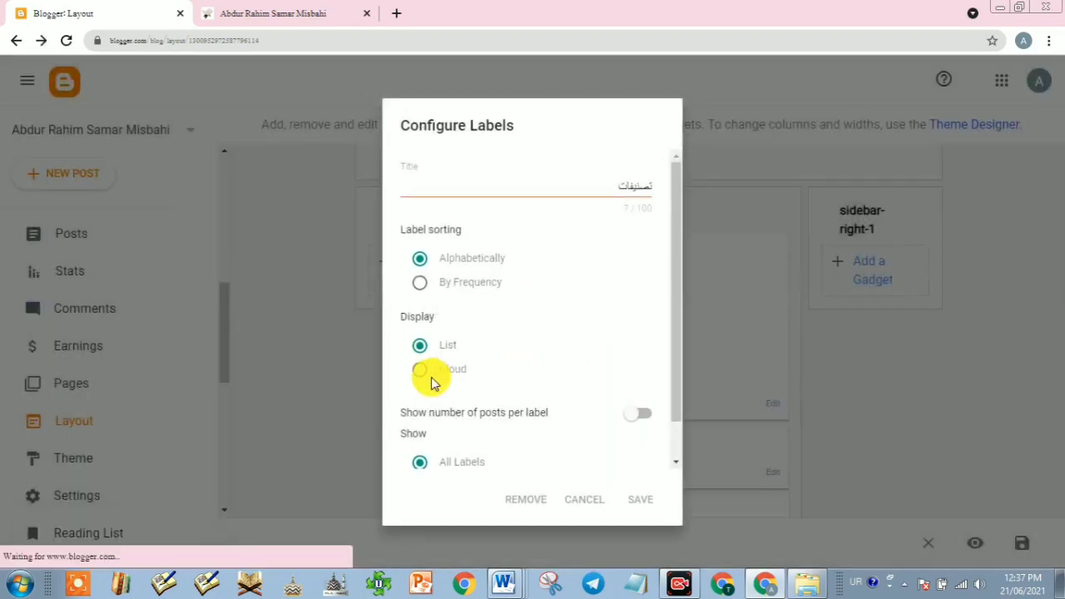
scroll(765, 359, up, 2)
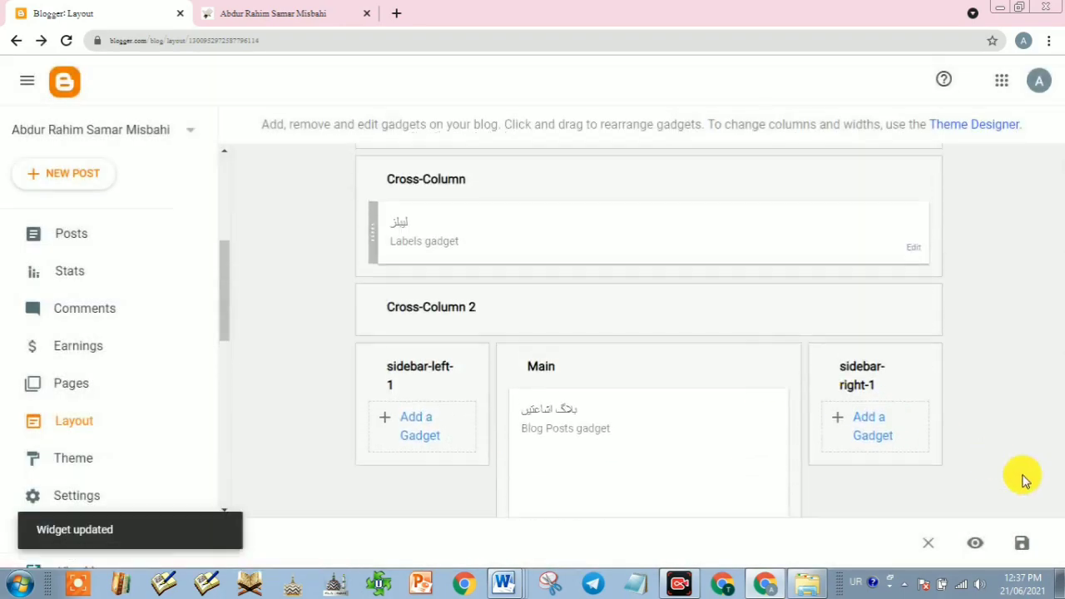
click(1022, 542)
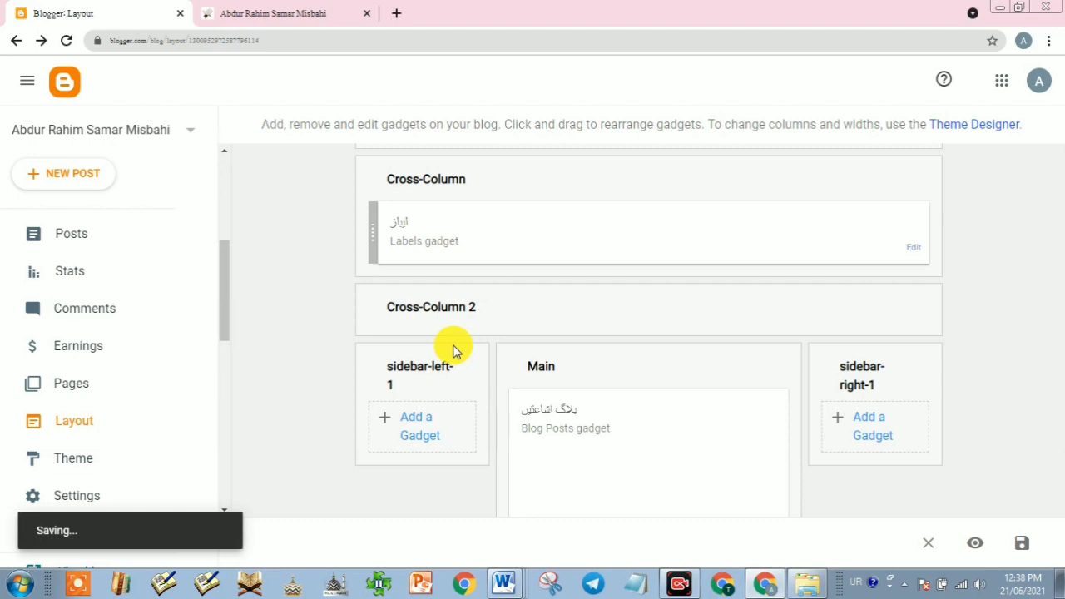
Reload the live blog, dismiss the translation popup and check the sidebars beside the posts.
click(262, 12)
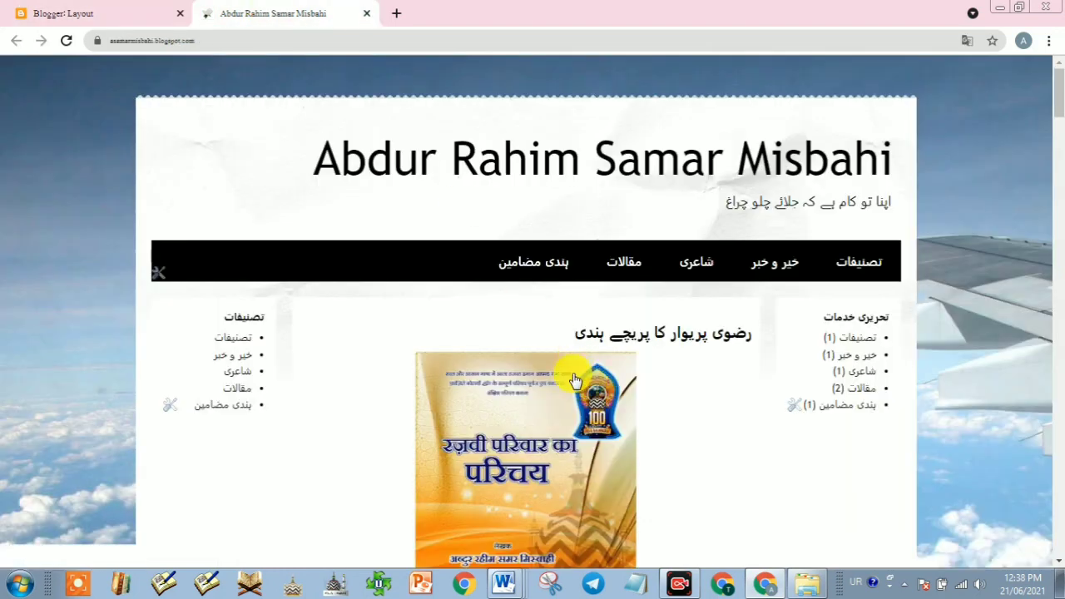
click(66, 41)
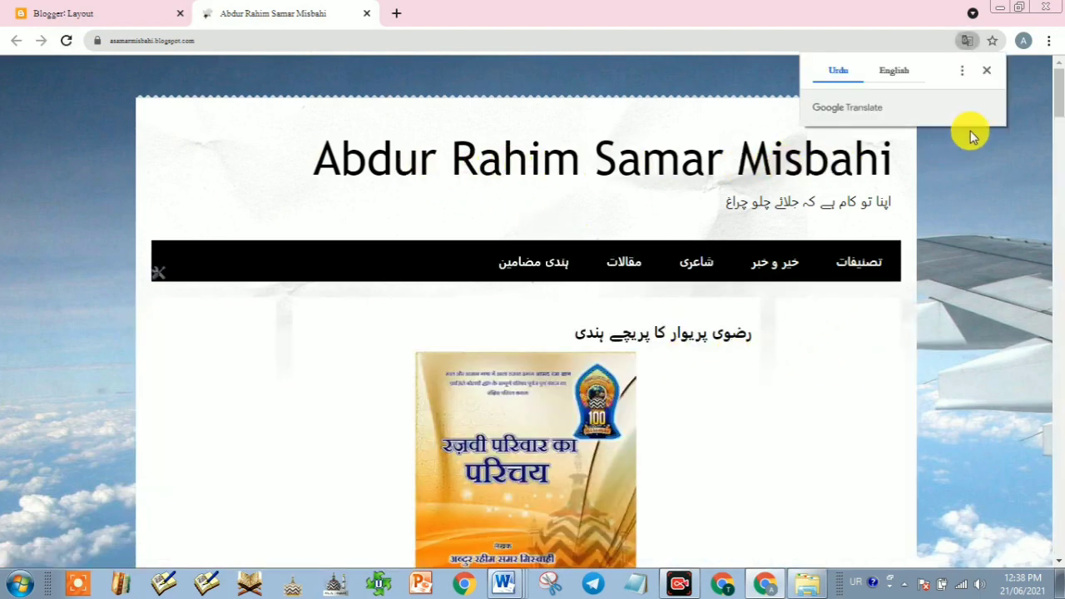
click(986, 71)
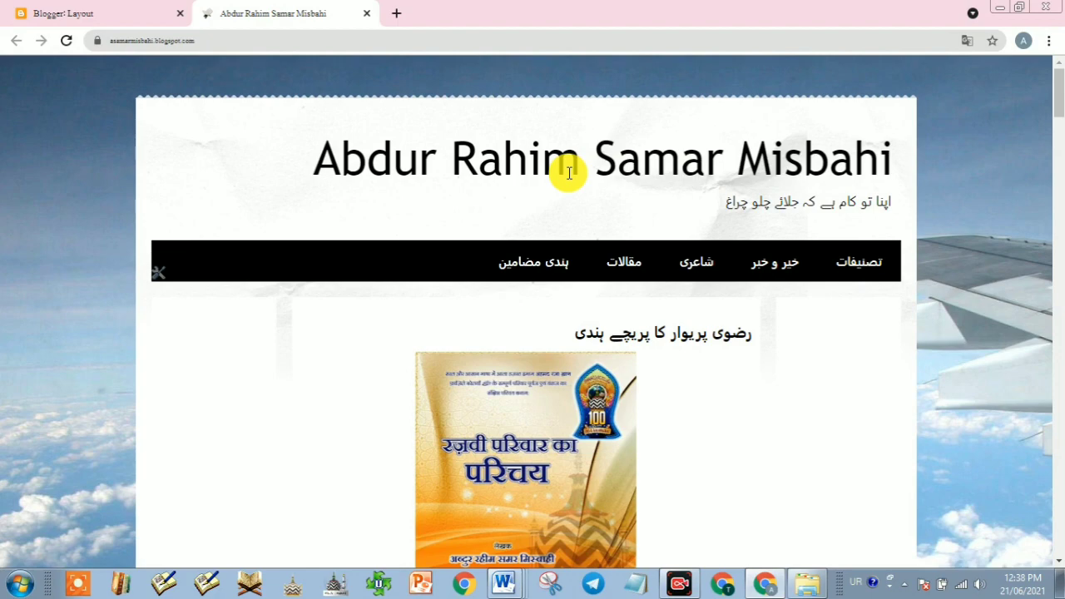
Minimize the open windows, preview the gggg.PNG banner image from the desktop and close the preview.
click(1000, 6)
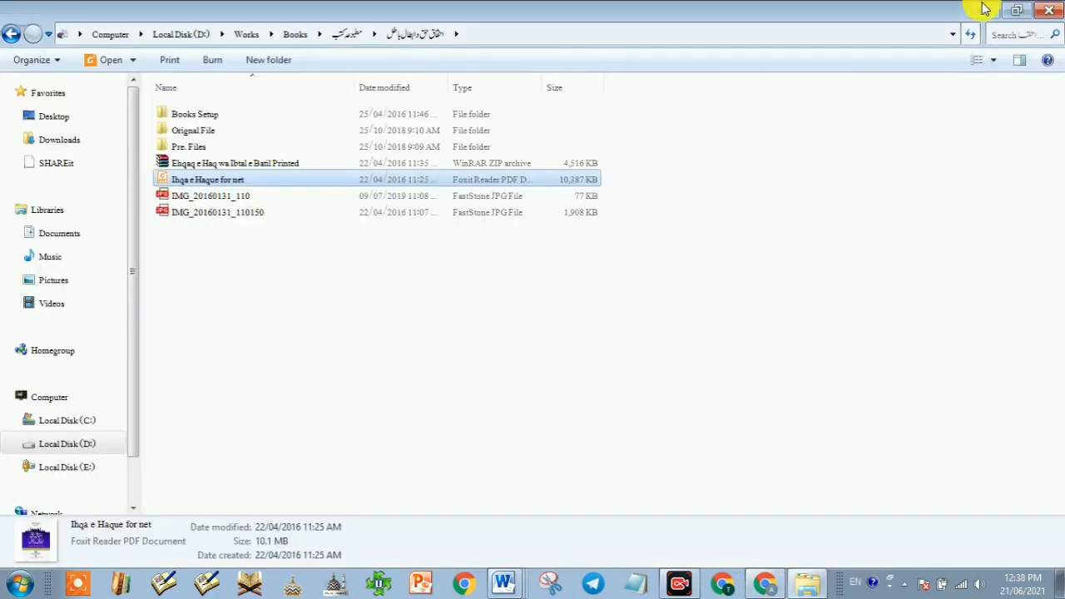
click(984, 10)
click(984, 9)
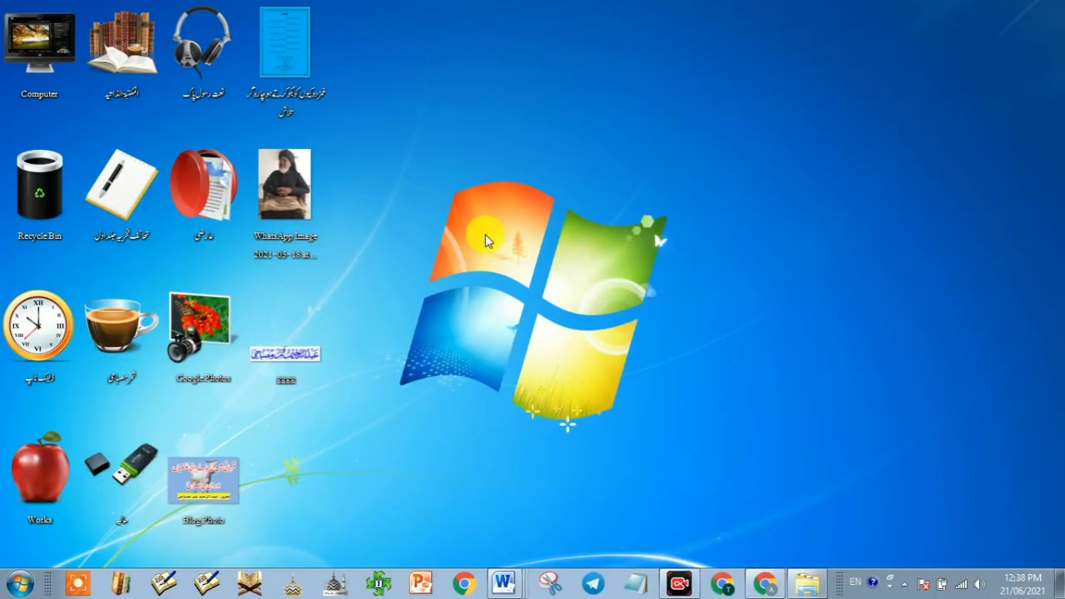
double_click(279, 345)
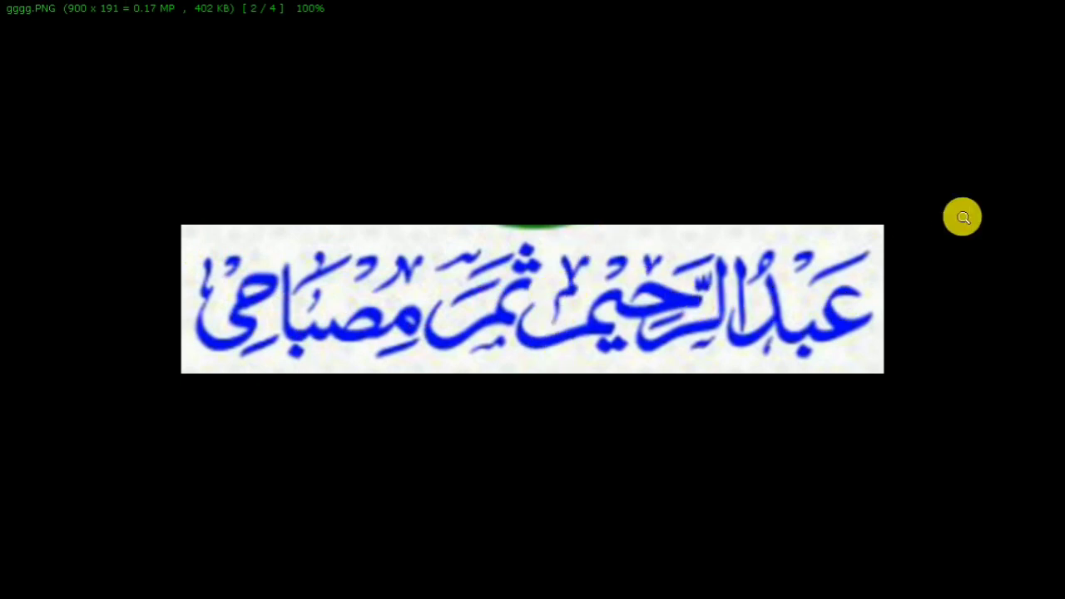
click(1049, 16)
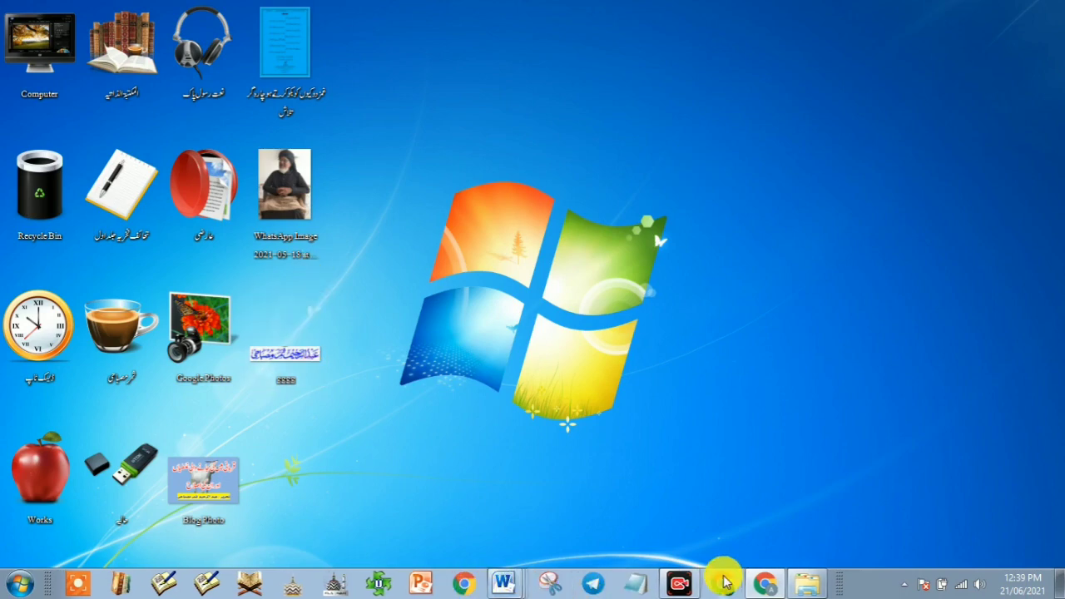
Return to the blog layout in the browser and upload gggg.PNG from the computer as the Page Header gadget's image.
click(774, 587)
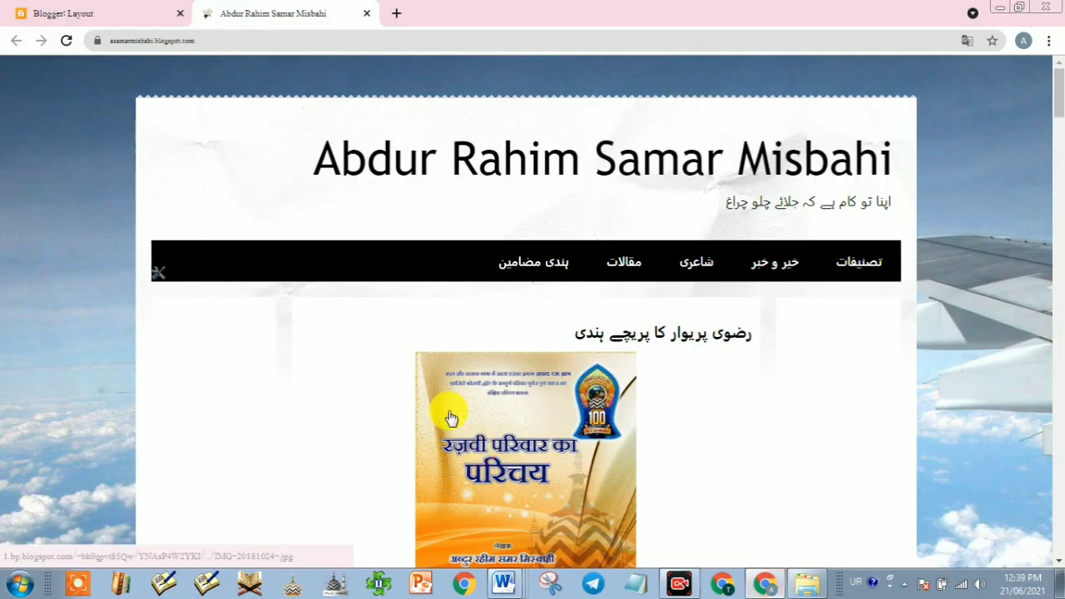
click(70, 15)
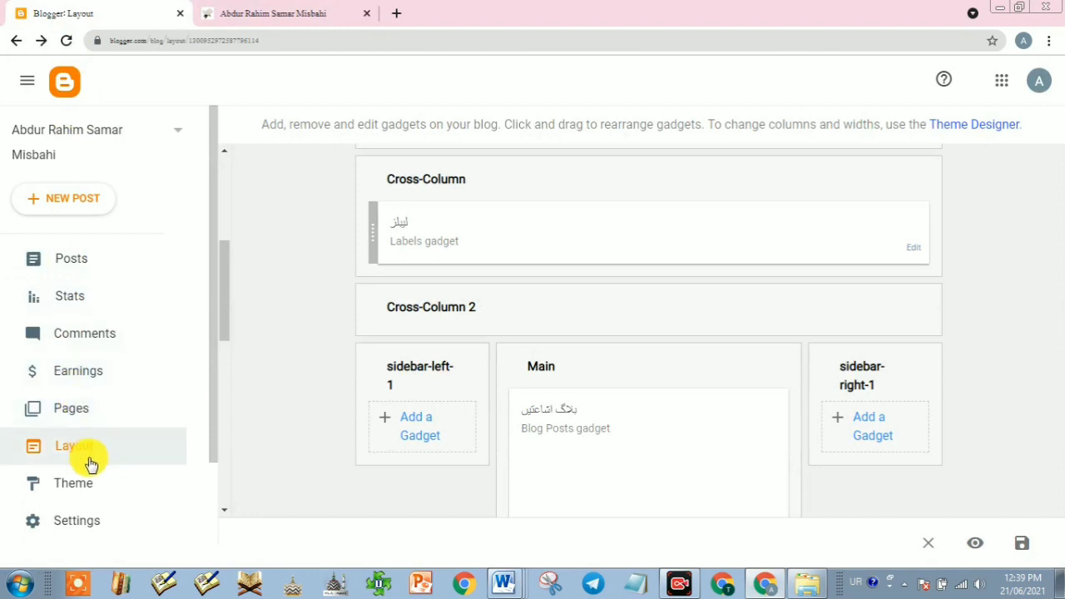
click(80, 452)
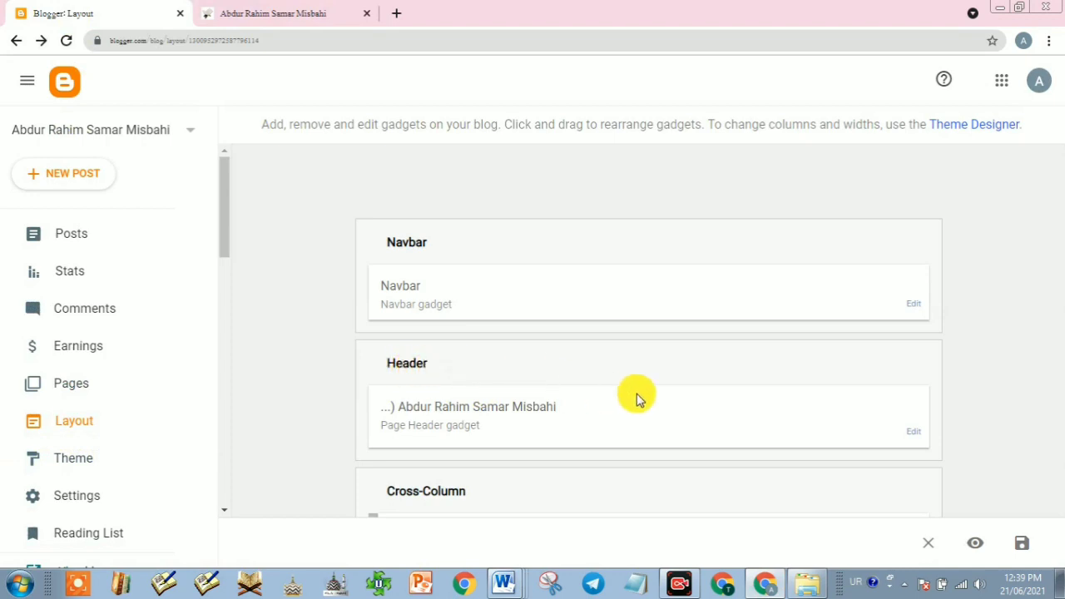
click(913, 433)
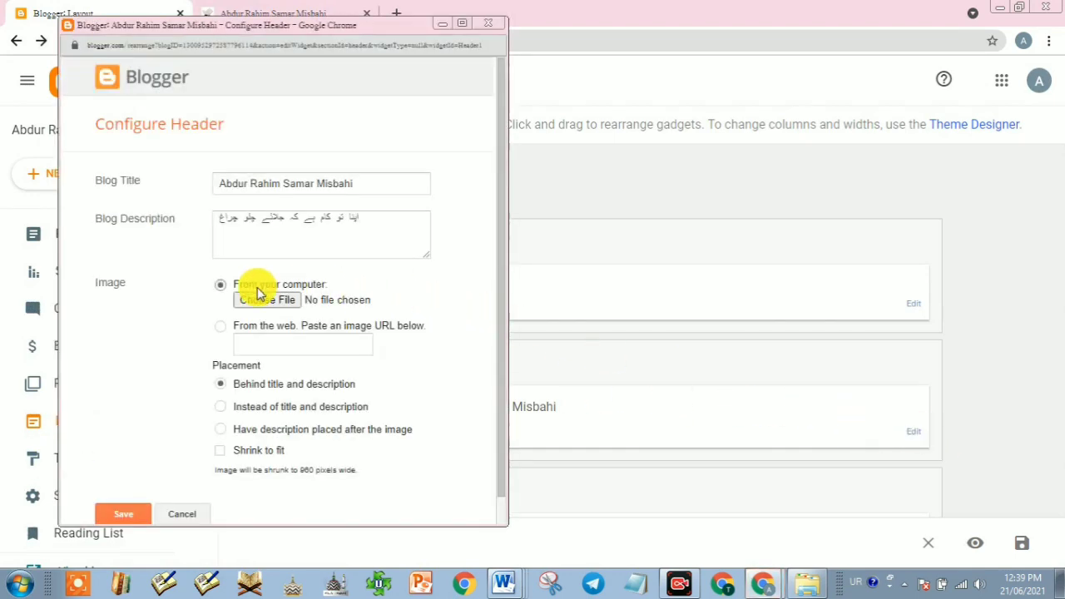
click(234, 284)
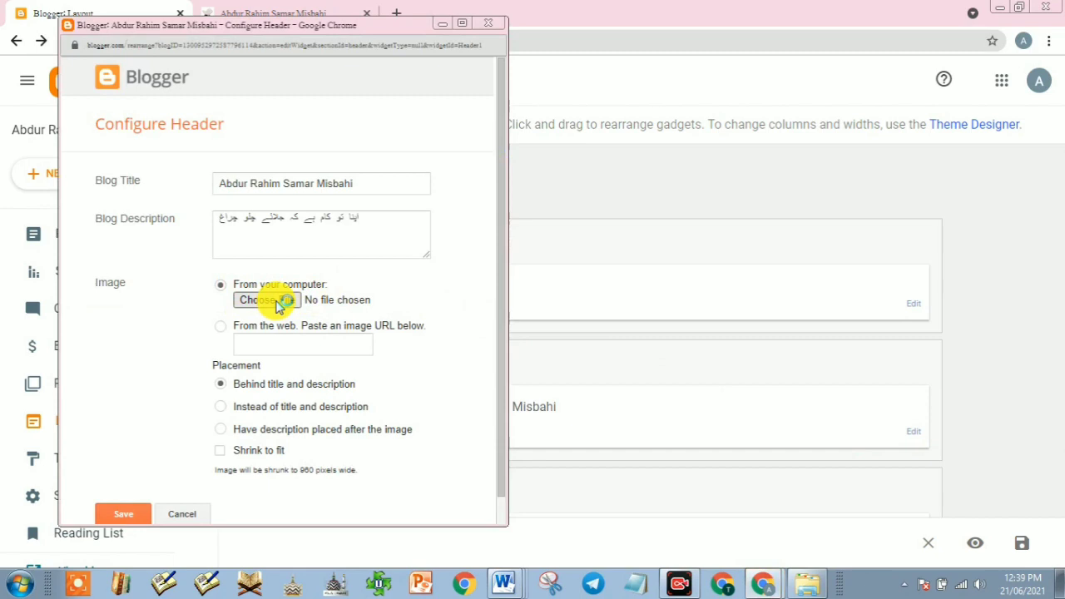
click(280, 302)
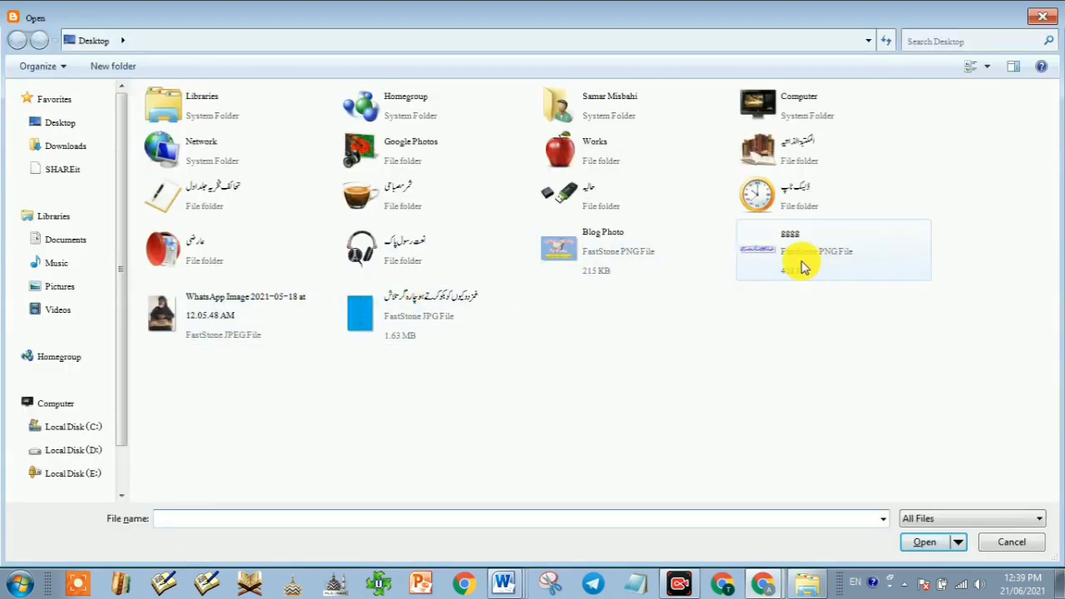
click(801, 265)
click(924, 542)
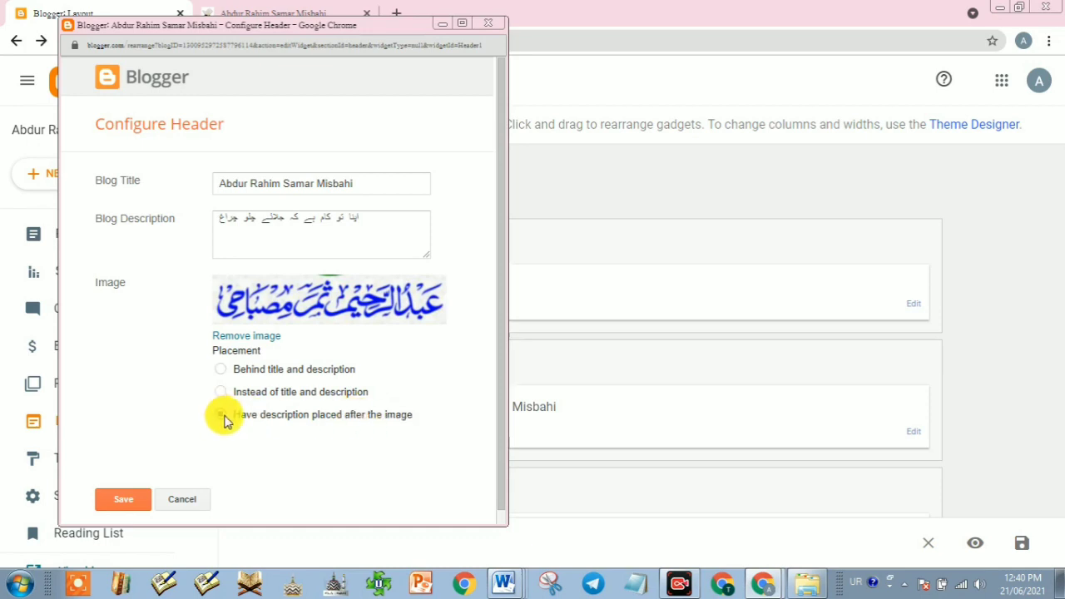
Set the header image placement to have the description placed after the image, and save the header configuration.
click(222, 415)
click(123, 499)
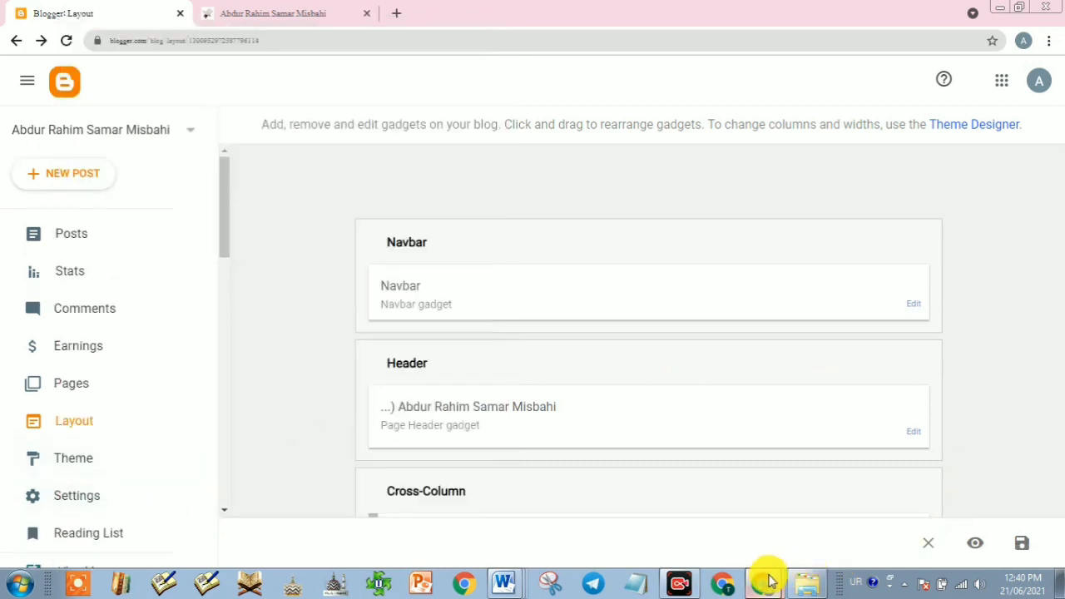
mouse_move(763, 572)
click(730, 547)
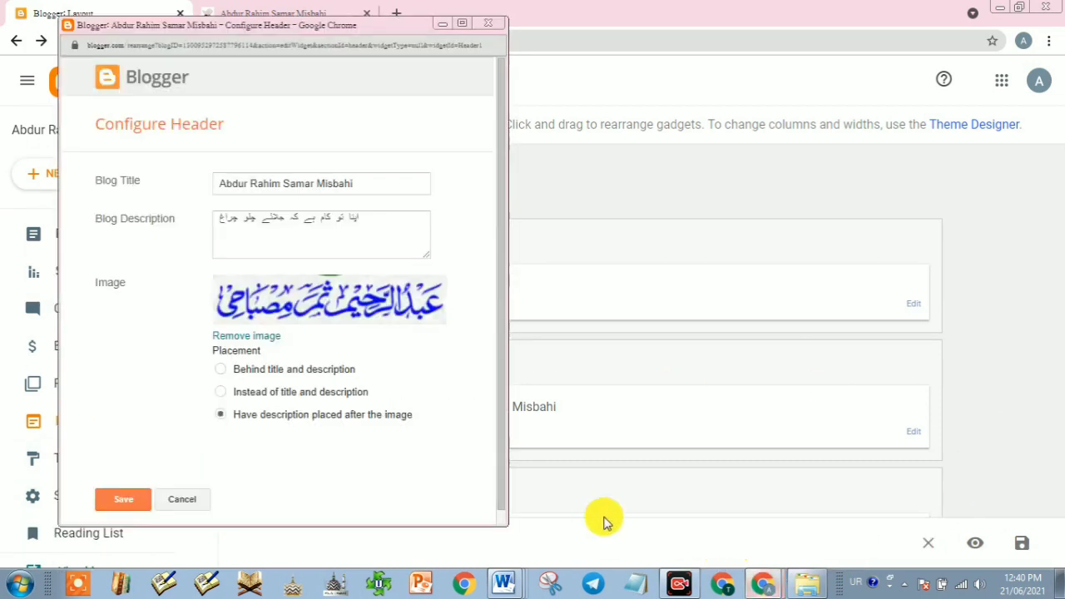
click(123, 499)
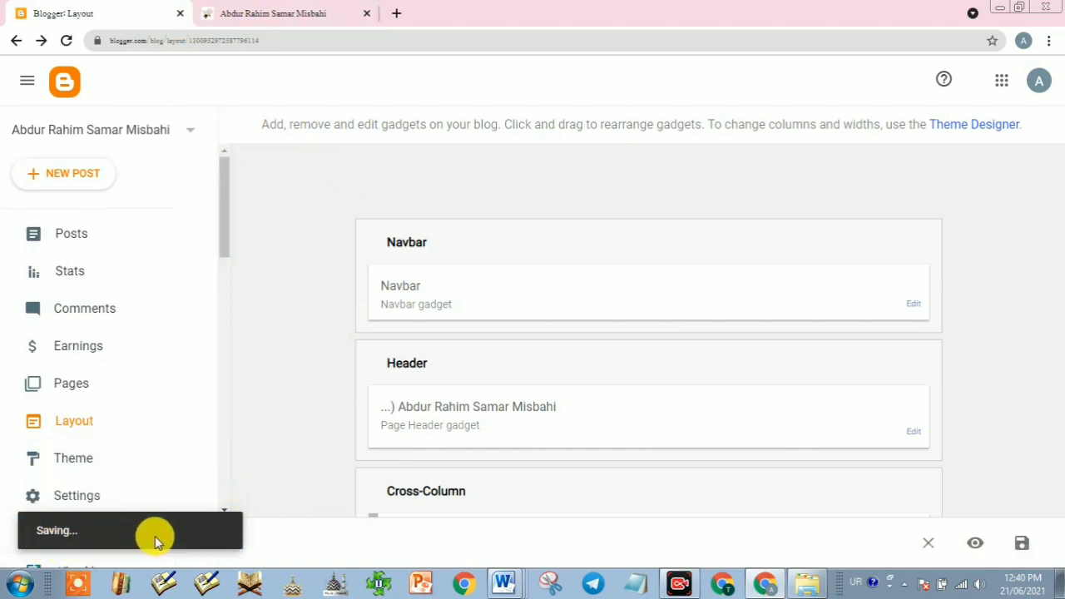
Reload the live blog, dismiss the translation popup and examine the header banner.
click(315, 8)
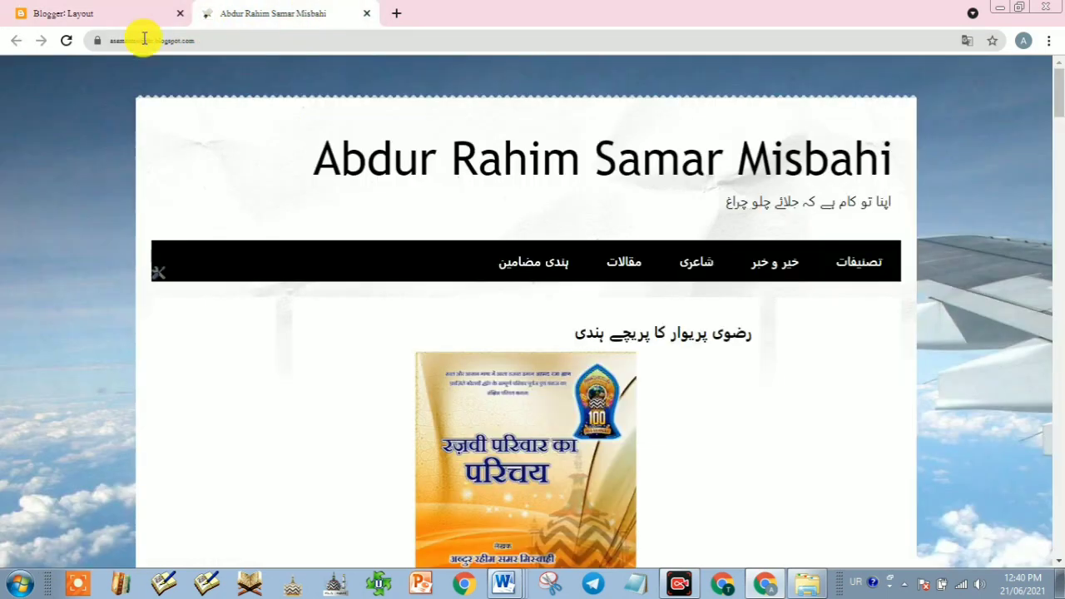
click(65, 41)
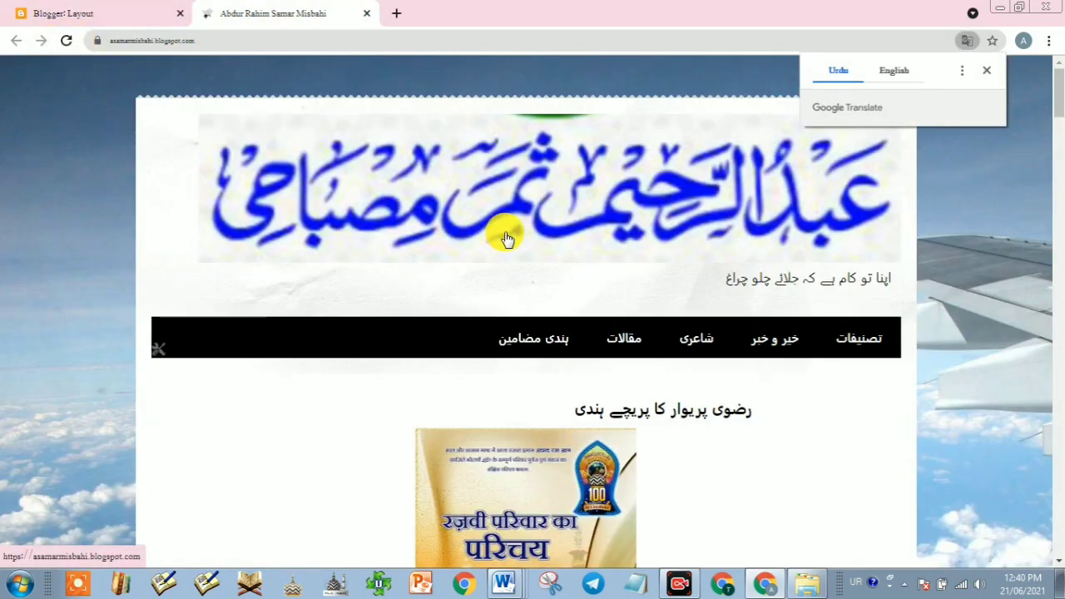
click(987, 73)
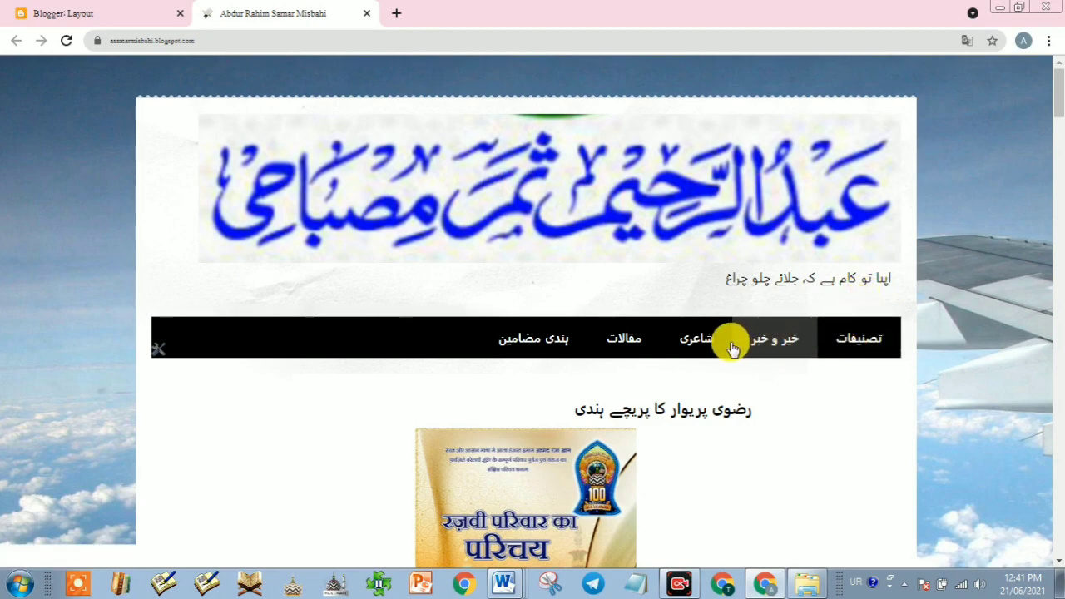
Open the تصنیفات label from the blog's navigation bar and look through its posts.
click(850, 341)
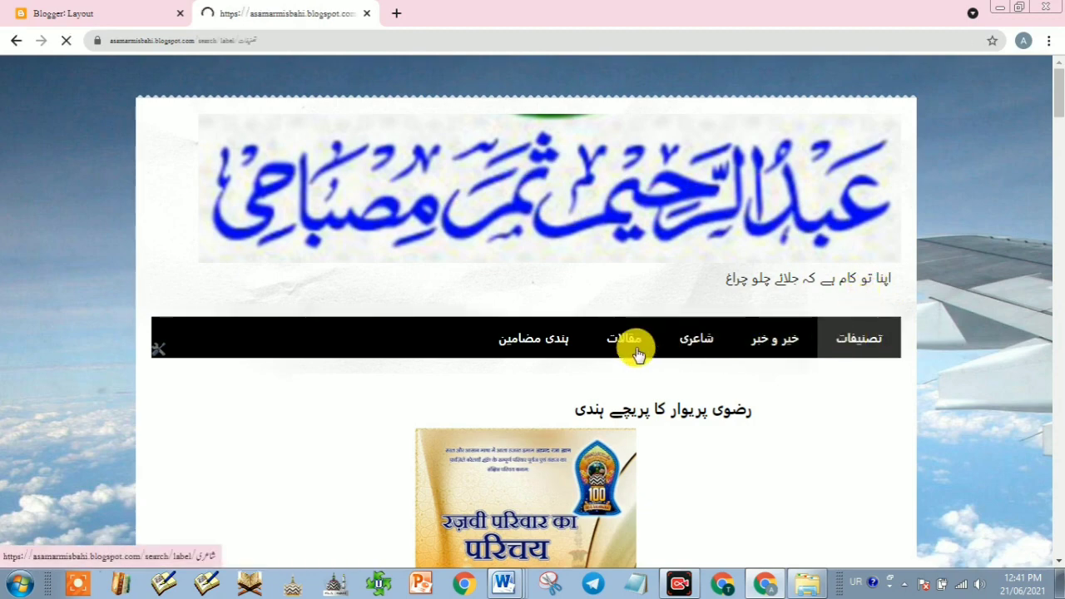
scroll(563, 387, down, 4)
scroll(562, 402, down, 3)
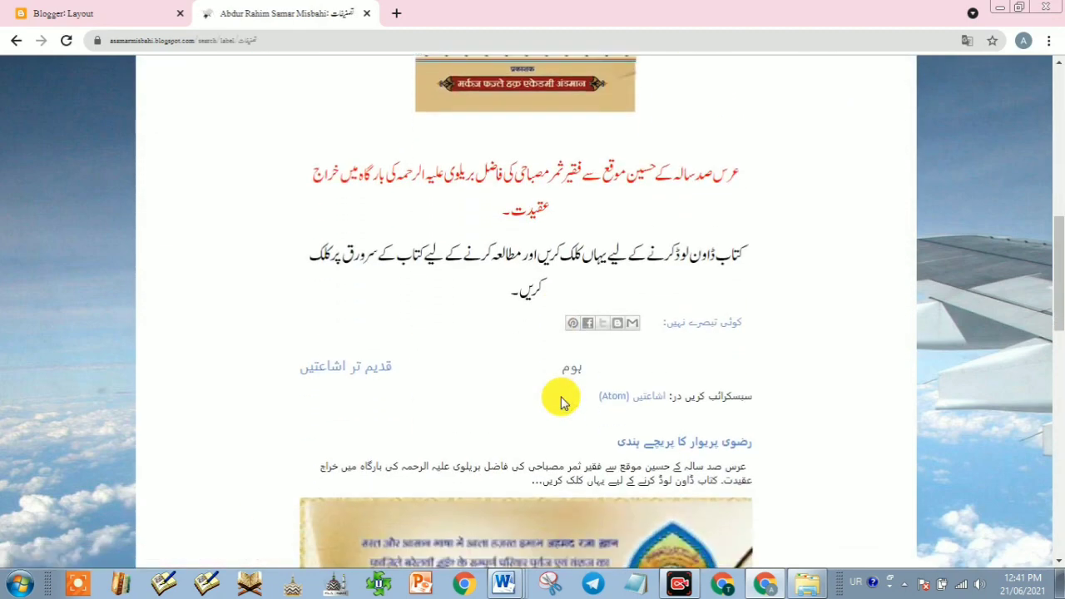
scroll(560, 399, up, 7)
scroll(558, 396, down, 3)
scroll(557, 395, down, 5)
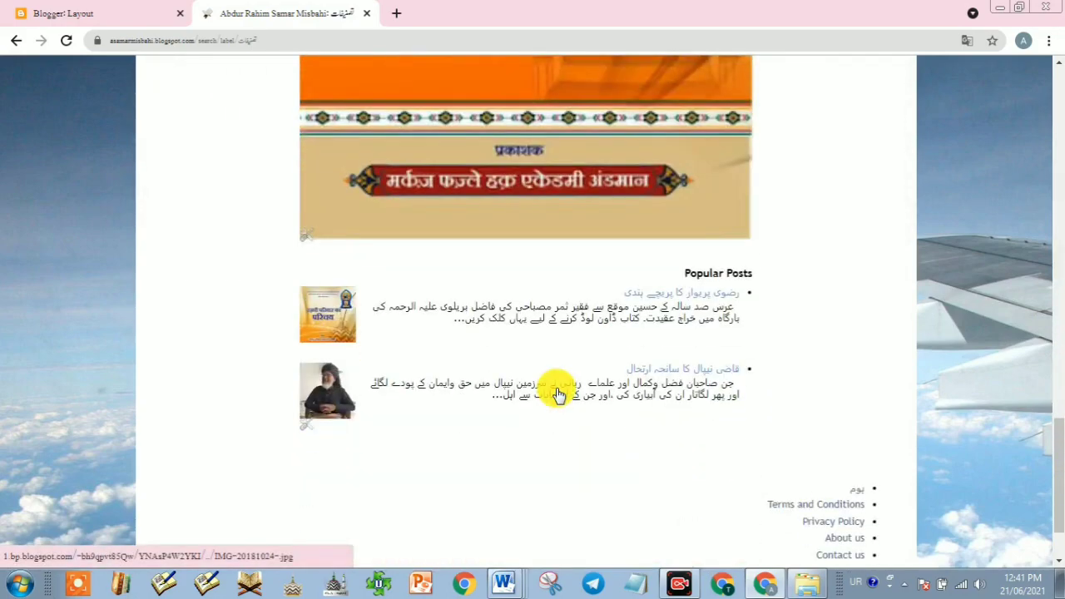
scroll(556, 389, up, 6)
scroll(556, 389, down, 3)
scroll(558, 394, up, 3)
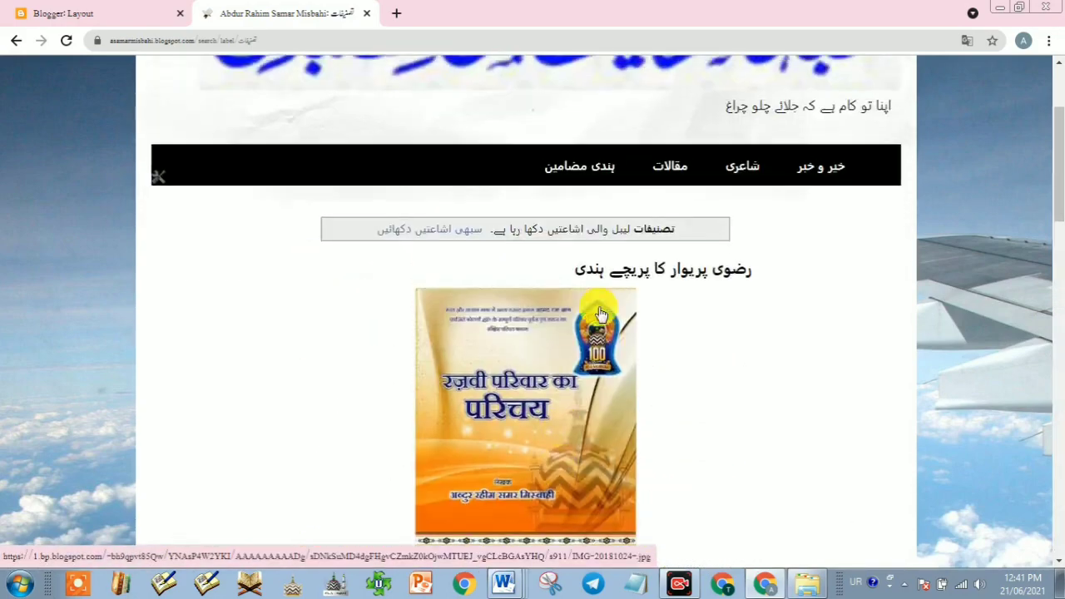
Open the شاعری label from the navigation bar and read through its poetry post.
click(739, 165)
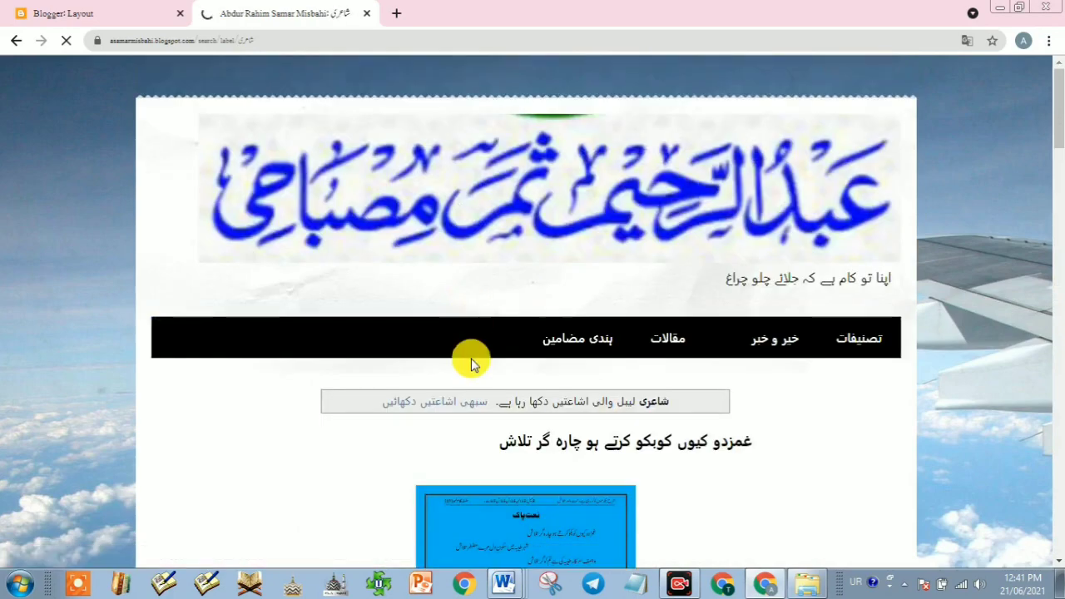
scroll(471, 358, down, 9)
scroll(478, 374, down, 10)
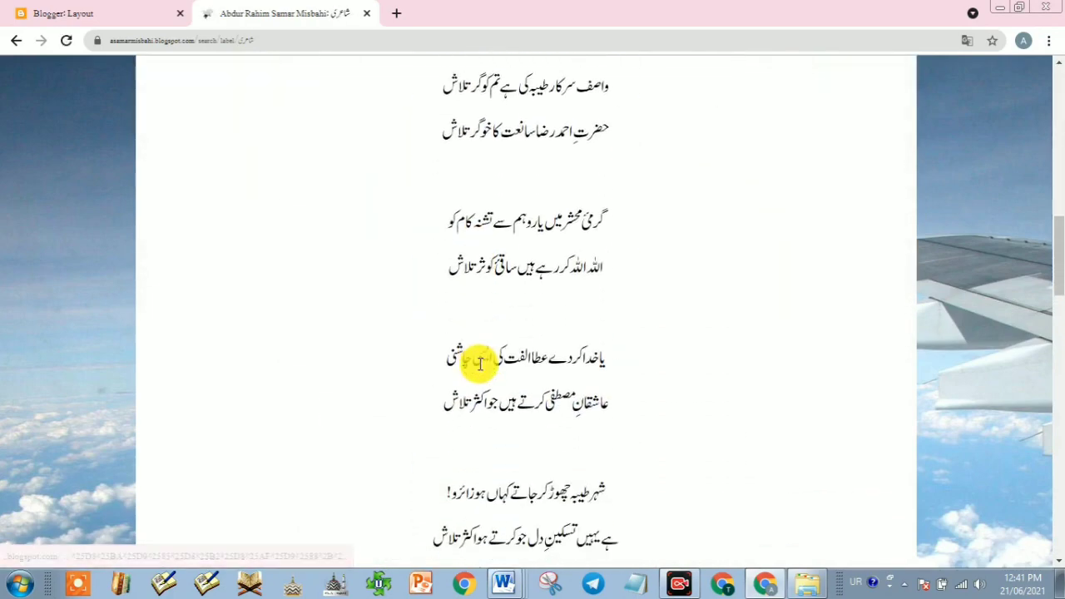
scroll(478, 369, up, 8)
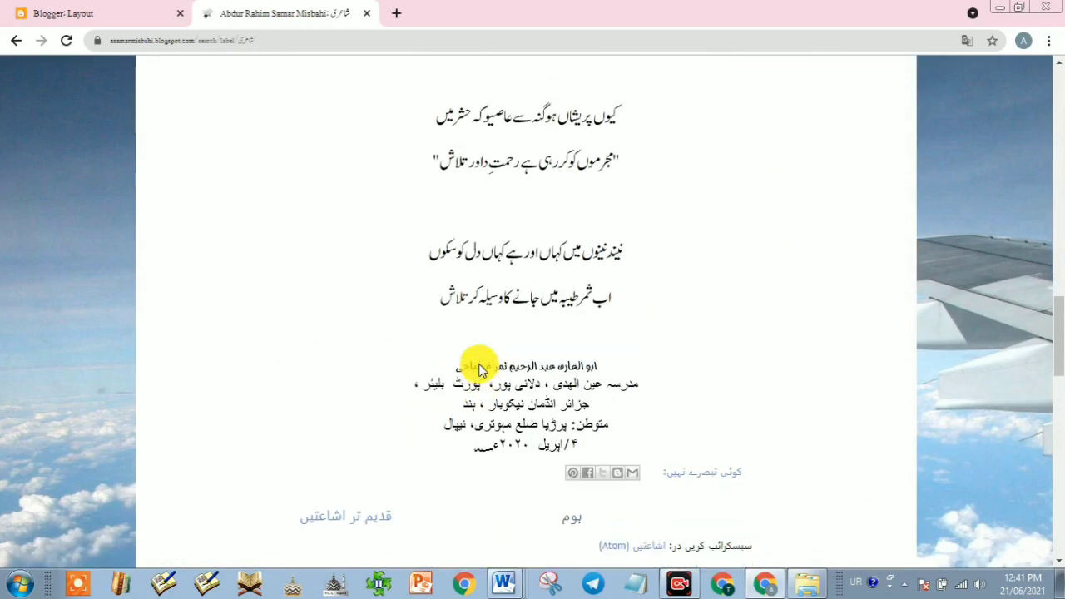
scroll(475, 416, down, 7)
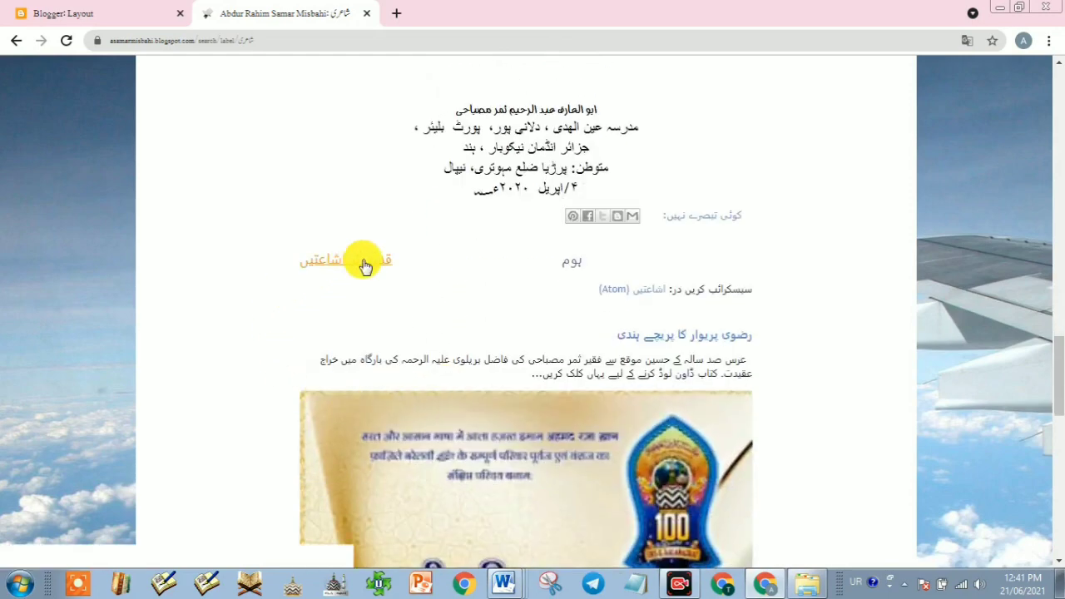
scroll(491, 307, up, 1)
scroll(489, 306, up, 12)
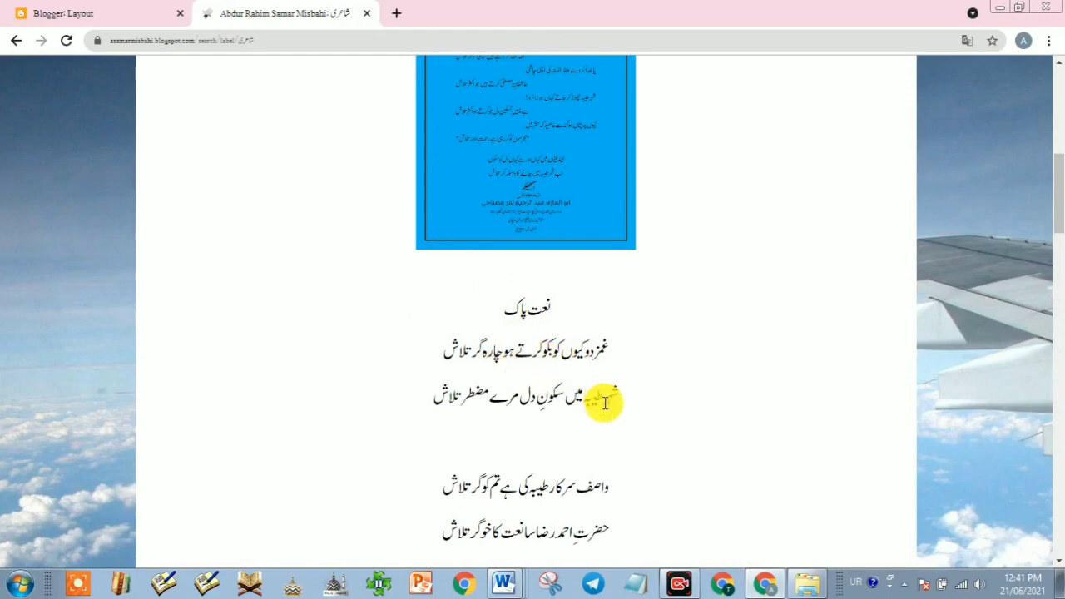
scroll(556, 407, up, 6)
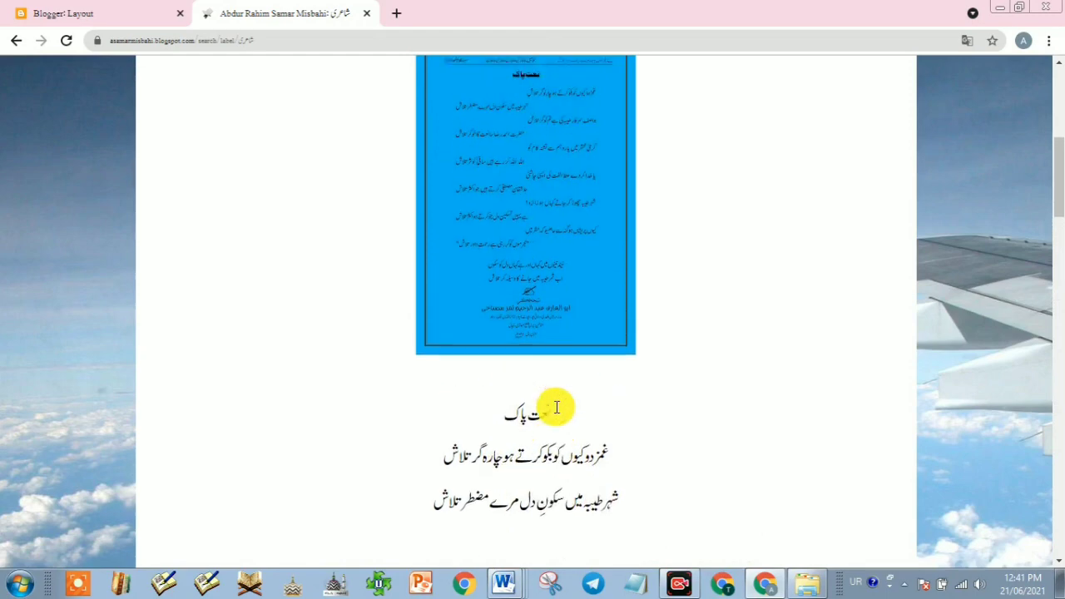
scroll(557, 407, down, 3)
scroll(556, 414, down, 3)
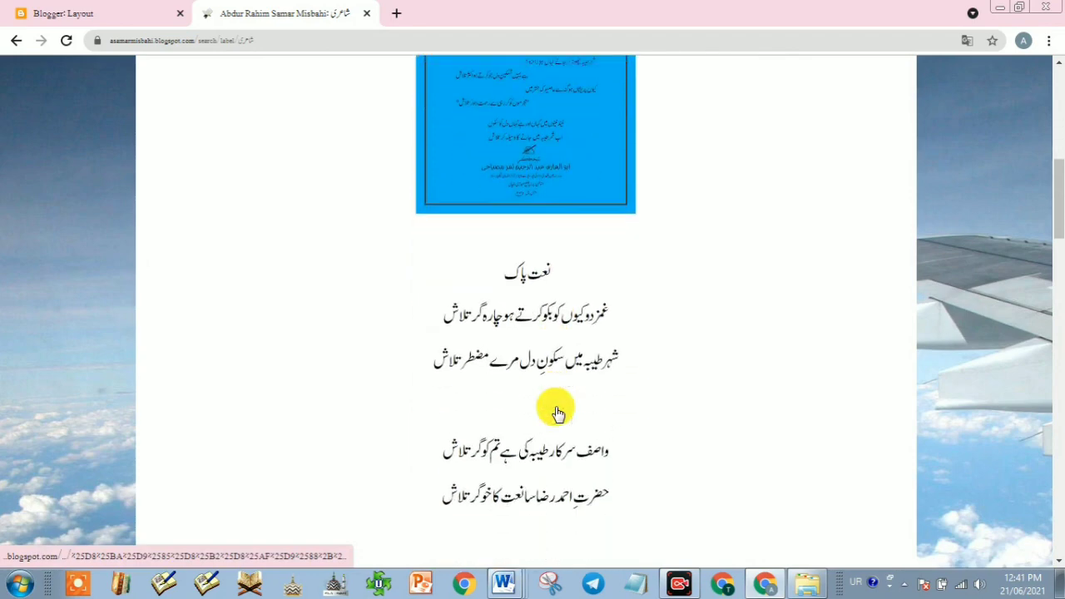
scroll(554, 409, up, 6)
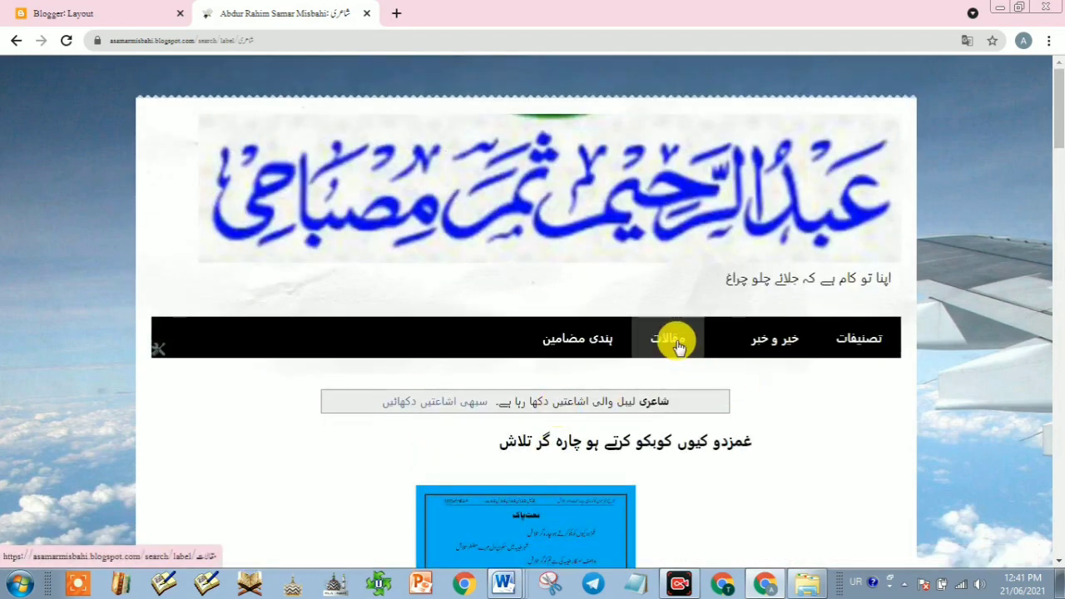
Open the خیر و خبر label from the navigation bar and look through its article.
click(773, 346)
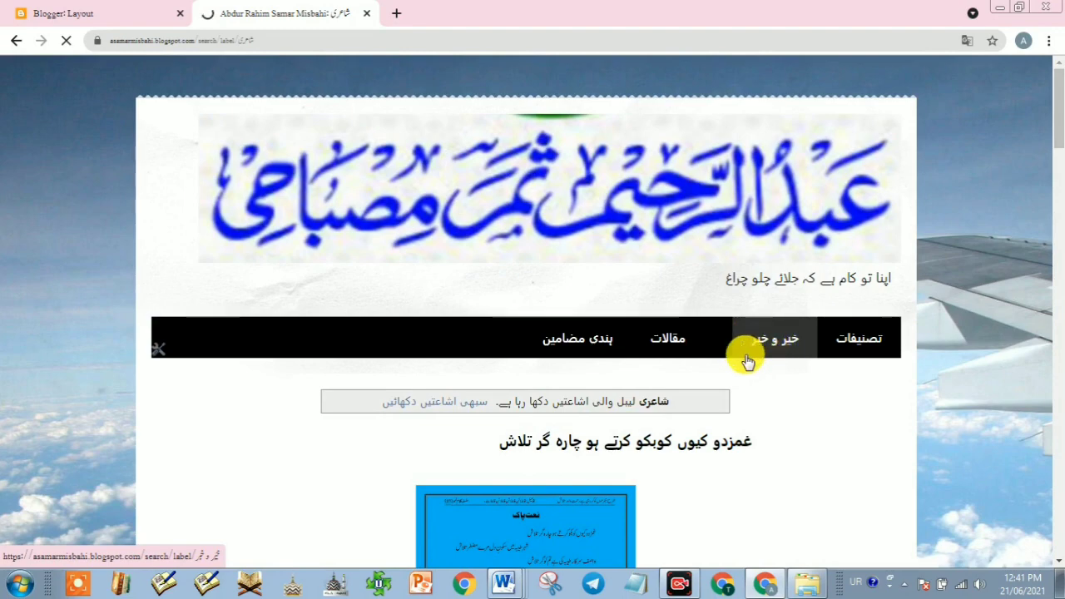
scroll(532, 399, down, 8)
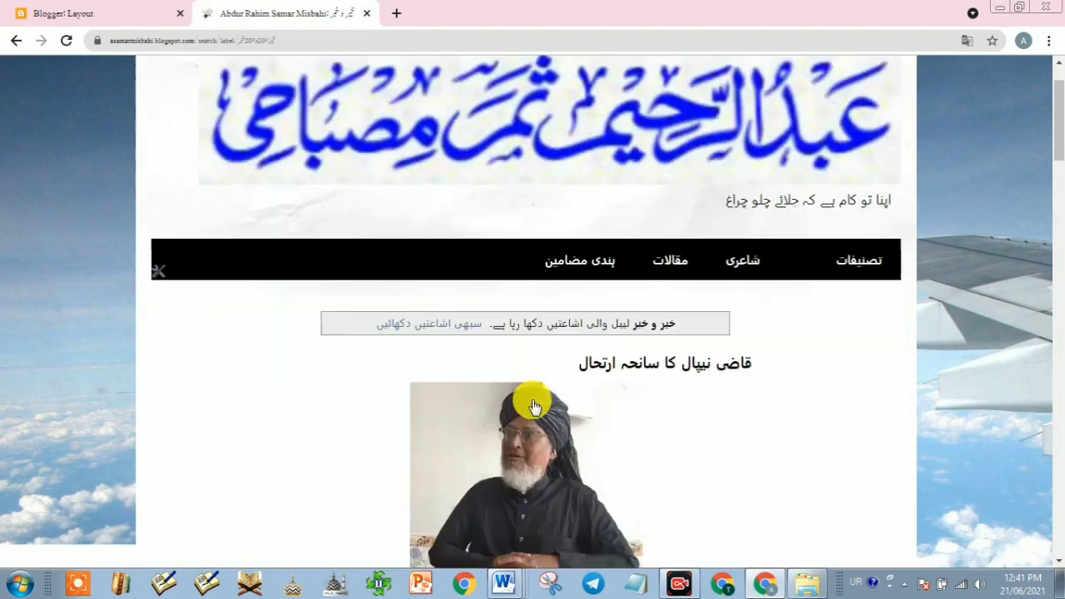
scroll(502, 425, down, 2)
scroll(518, 397, up, 3)
scroll(516, 397, down, 8)
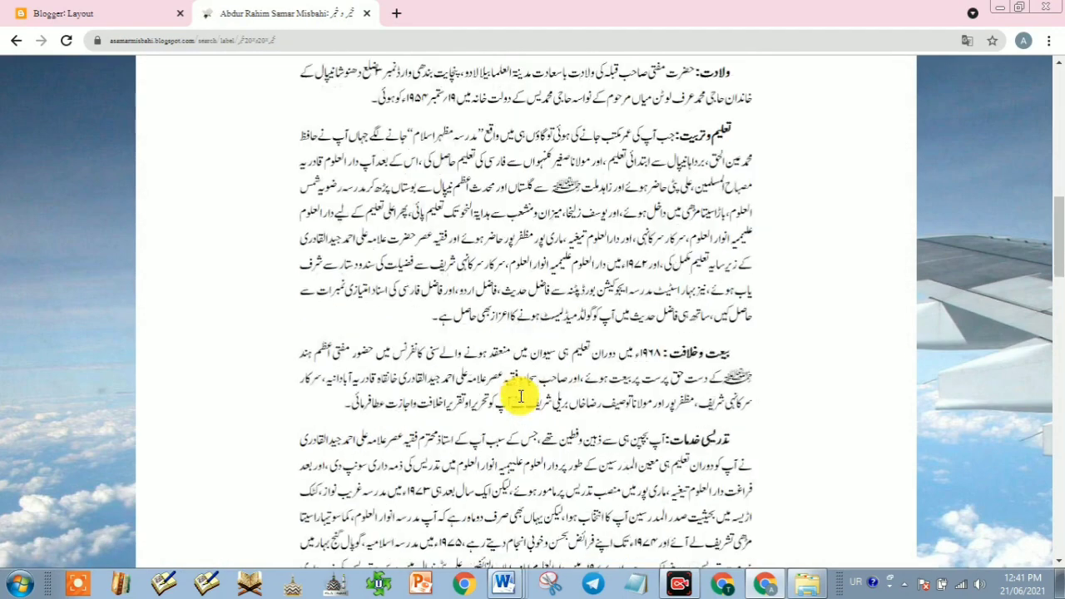
Open the ہندی مضامین label from the blog's navigation bar and look through its Hindi article.
scroll(520, 396, up, 10)
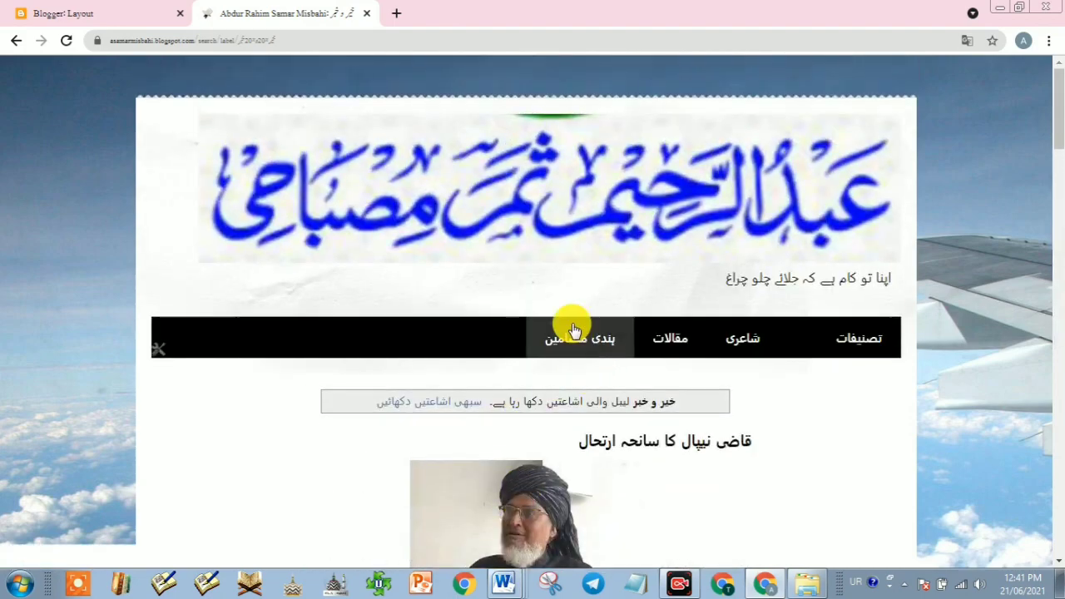
click(573, 337)
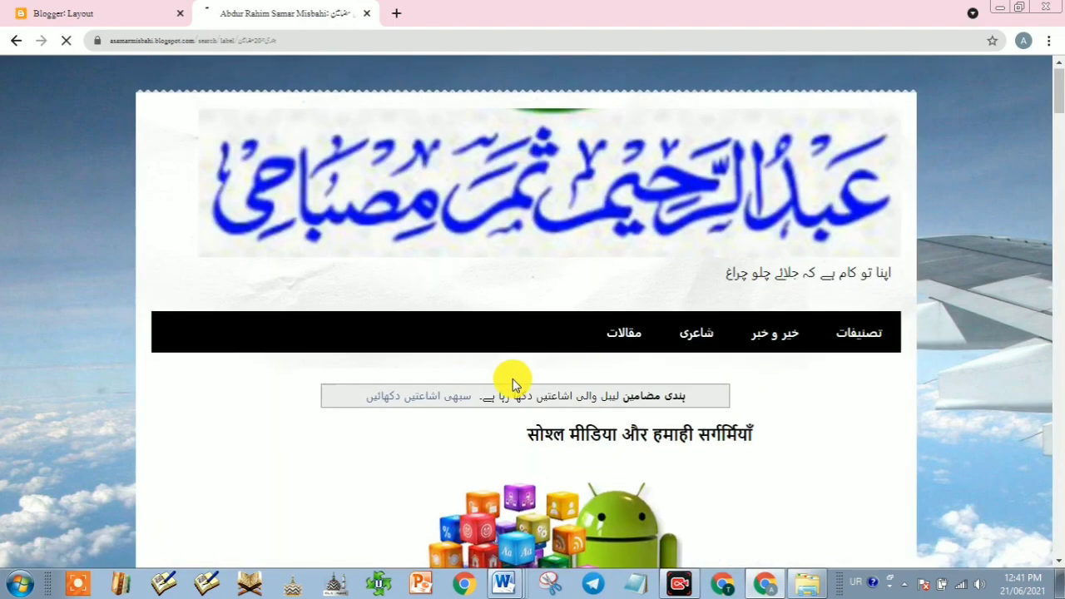
scroll(511, 383, down, 4)
scroll(513, 384, down, 12)
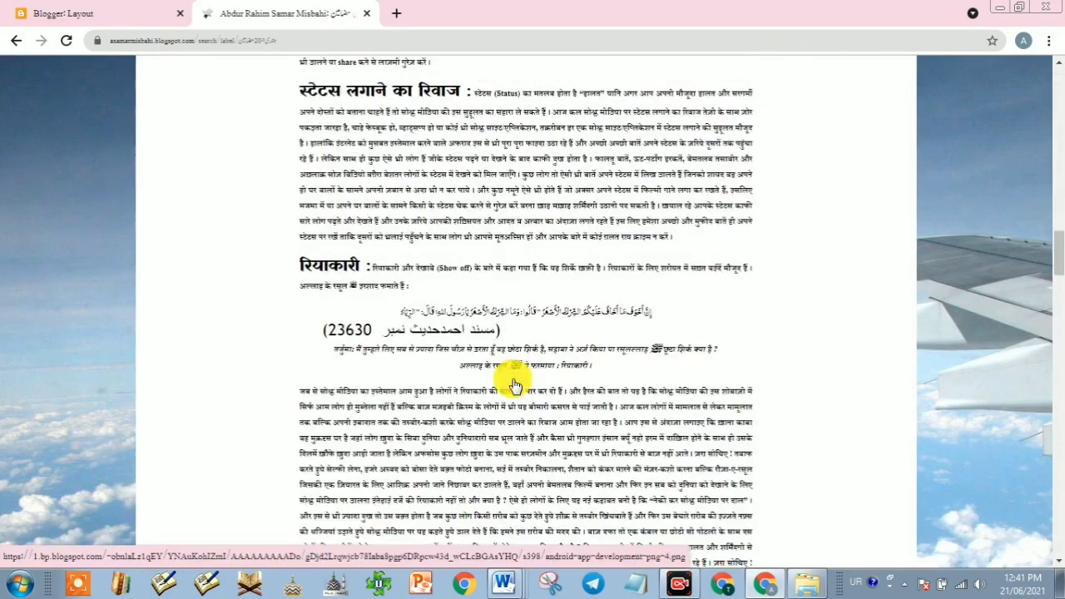
scroll(513, 385, up, 15)
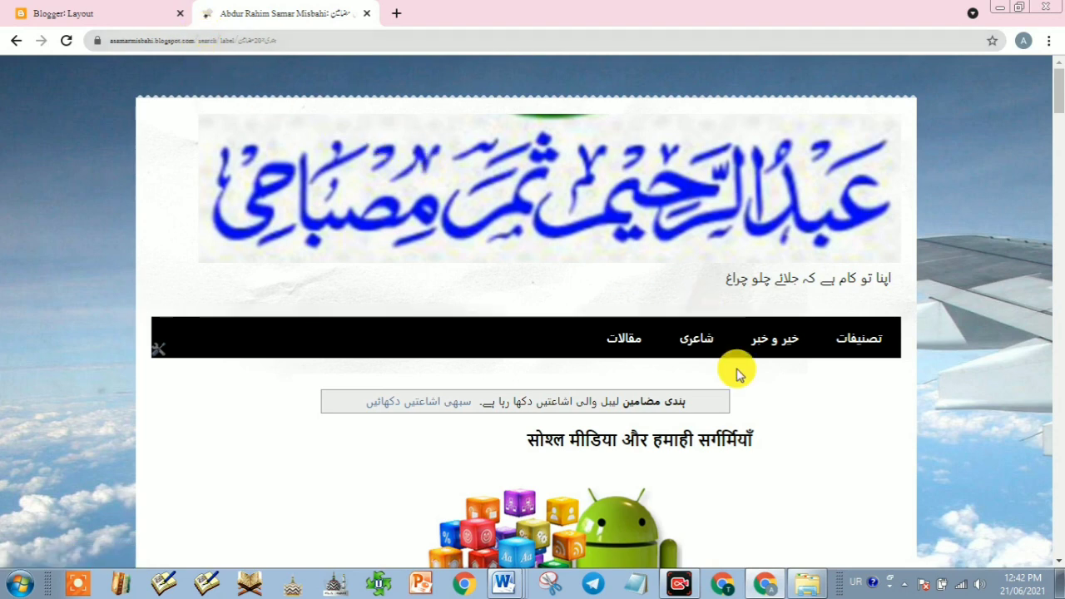
click(674, 581)
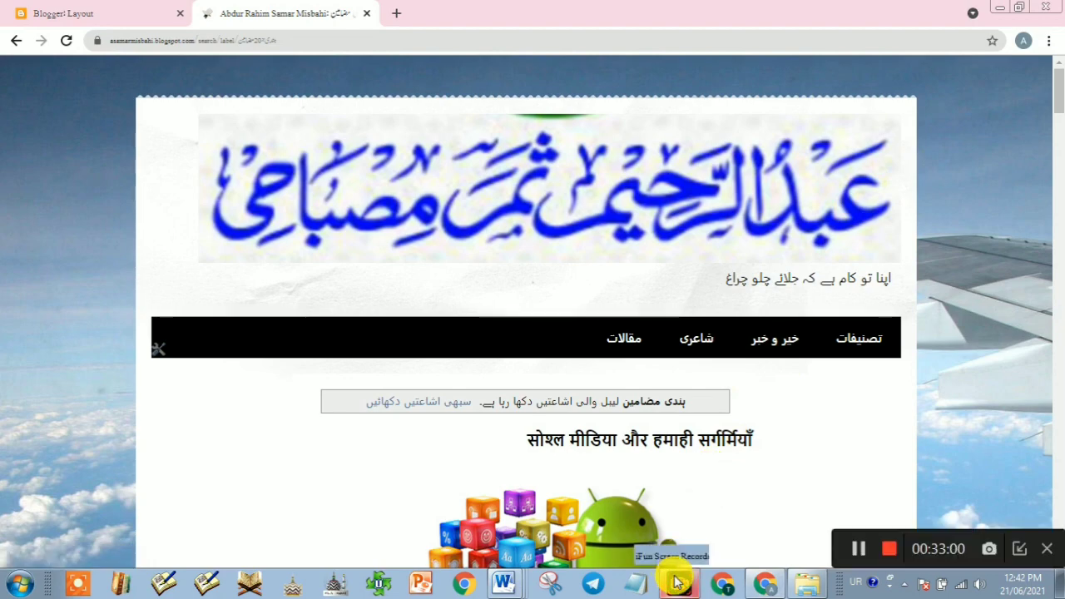
click(861, 551)
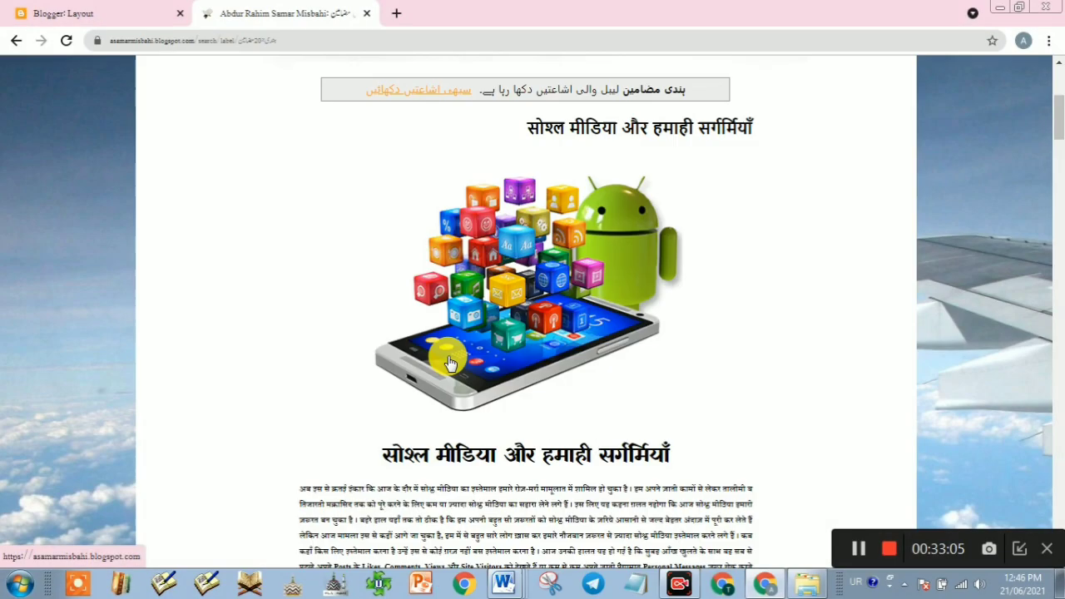
Return from the Hindi article to the blog's home page and look through its posts down to the Popular Posts section and footer links.
scroll(453, 354, down, 8)
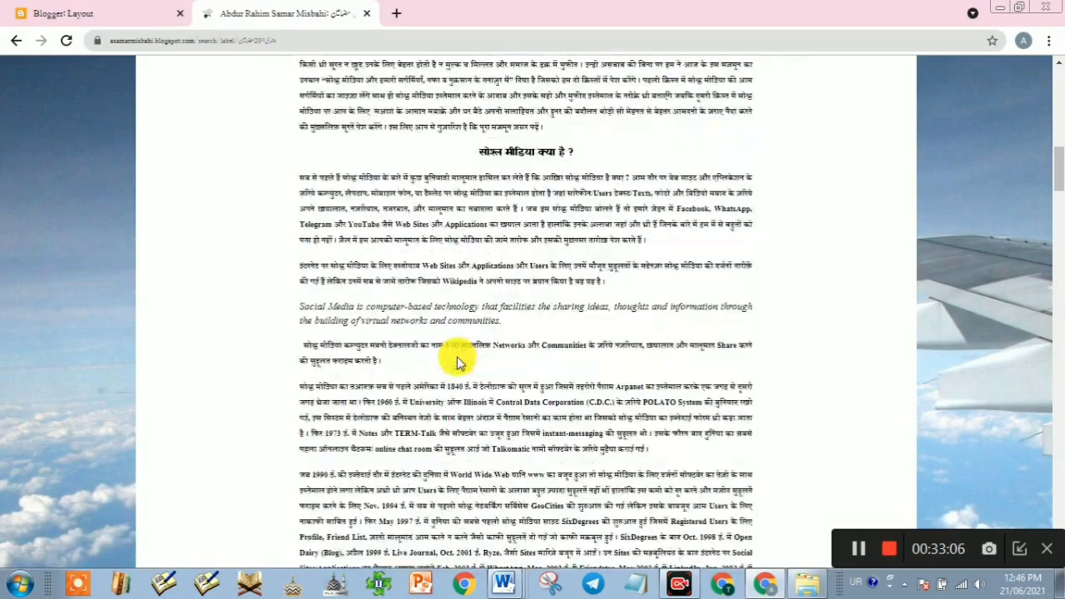
scroll(458, 358, up, 4)
scroll(458, 357, up, 4)
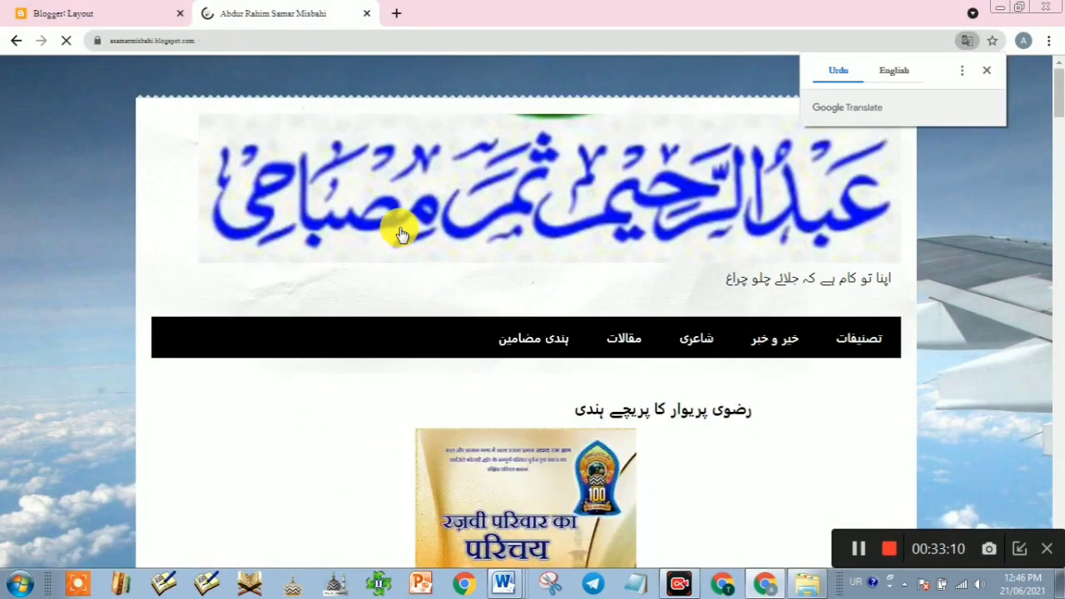
scroll(489, 322, down, 2)
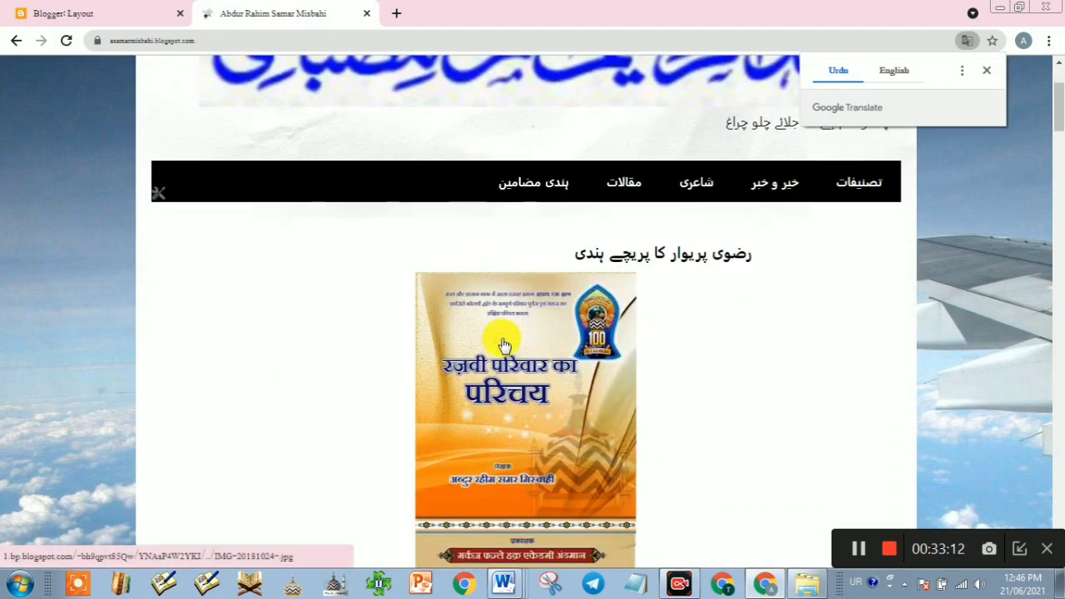
scroll(505, 346, up, 2)
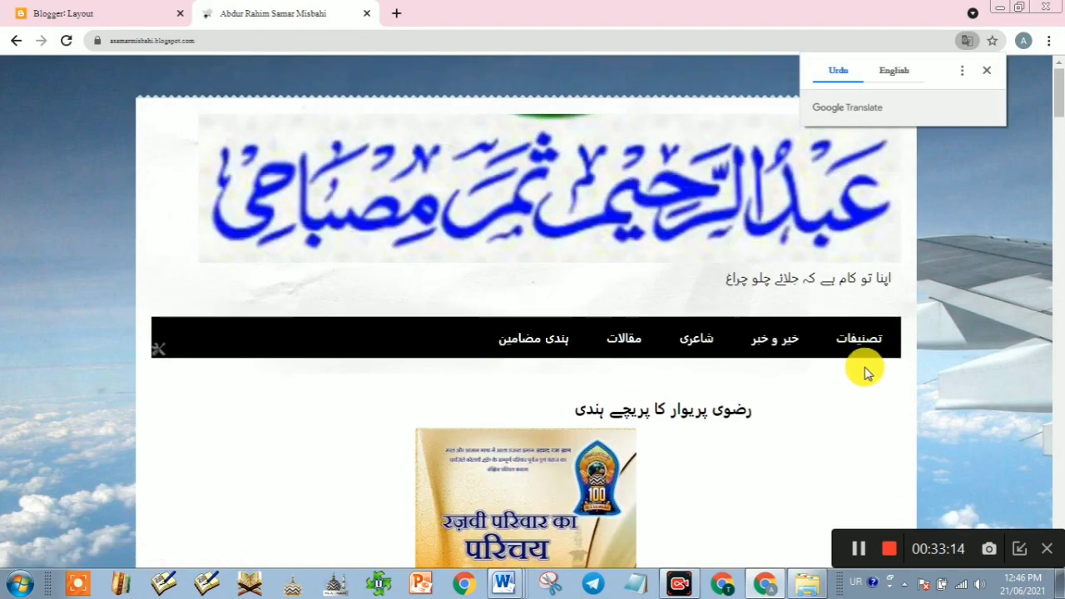
scroll(527, 357, down, 10)
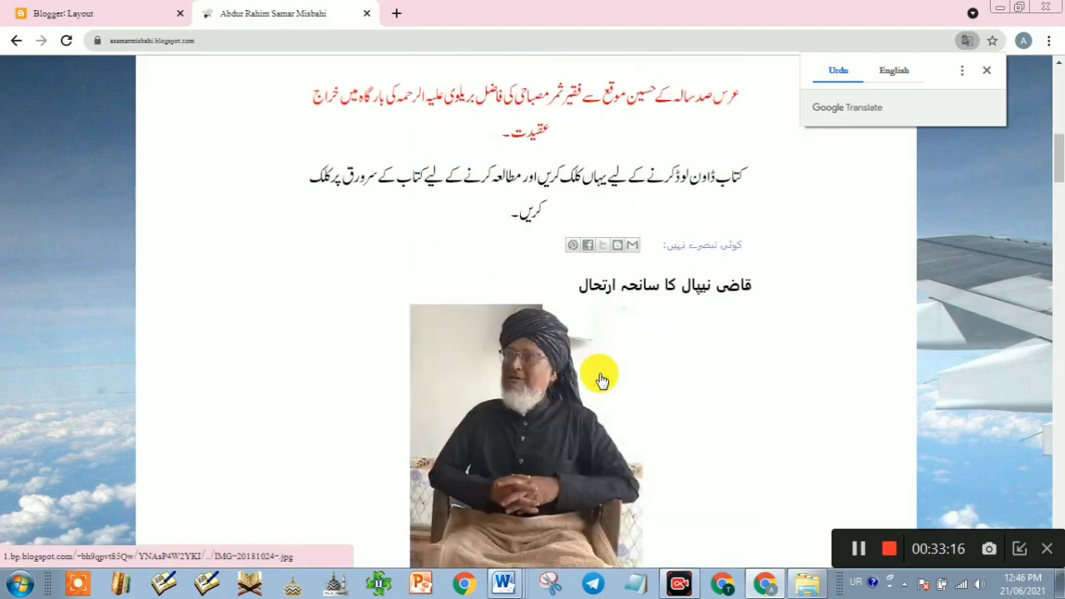
scroll(602, 380, down, 12)
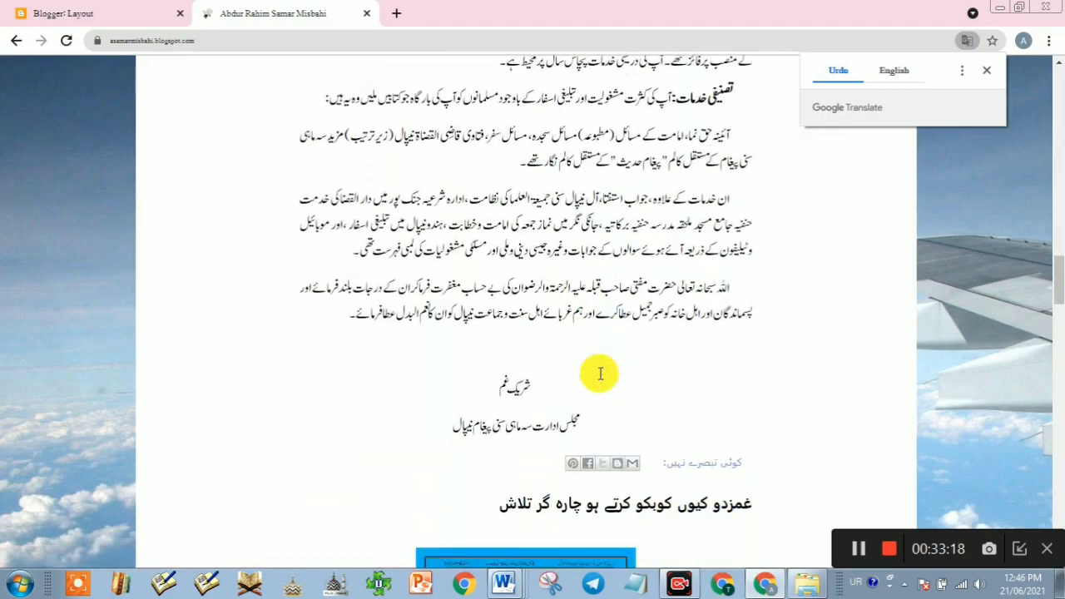
scroll(600, 376, down, 15)
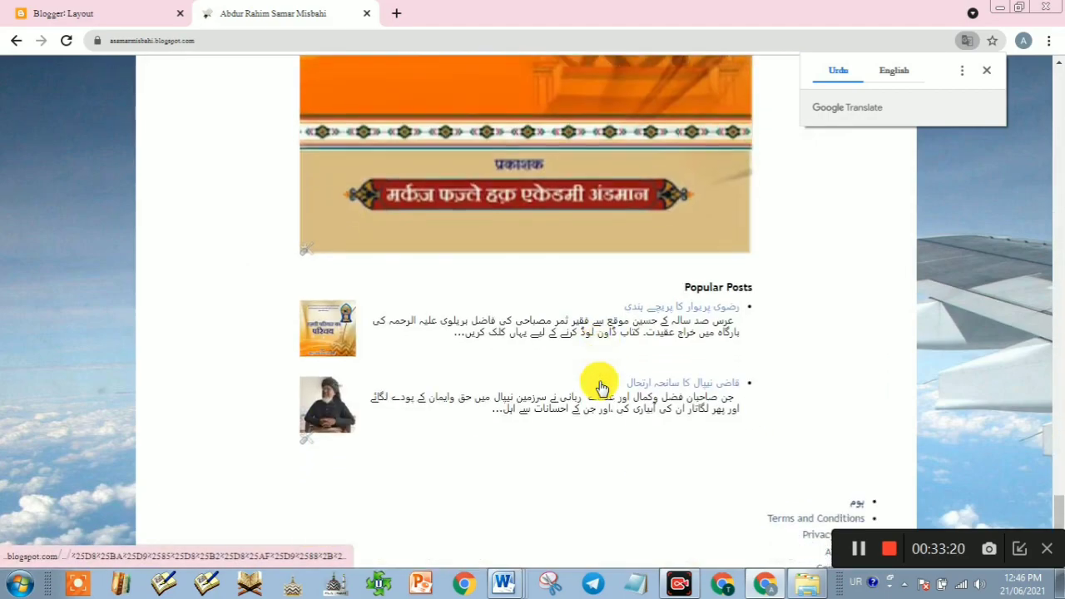
scroll(601, 389, down, 2)
scroll(602, 387, up, 20)
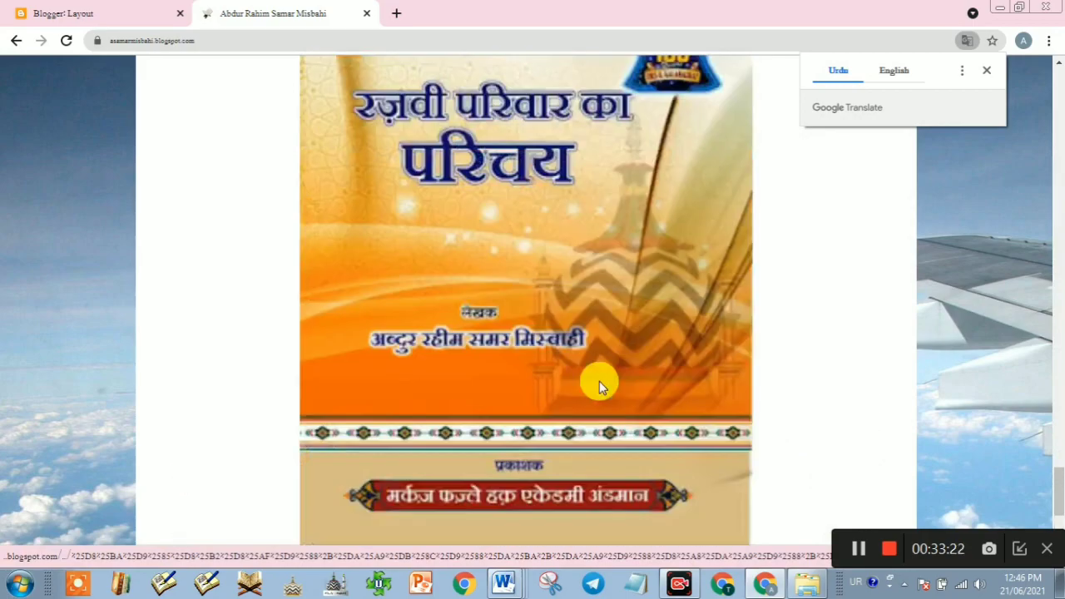
scroll(602, 387, up, 15)
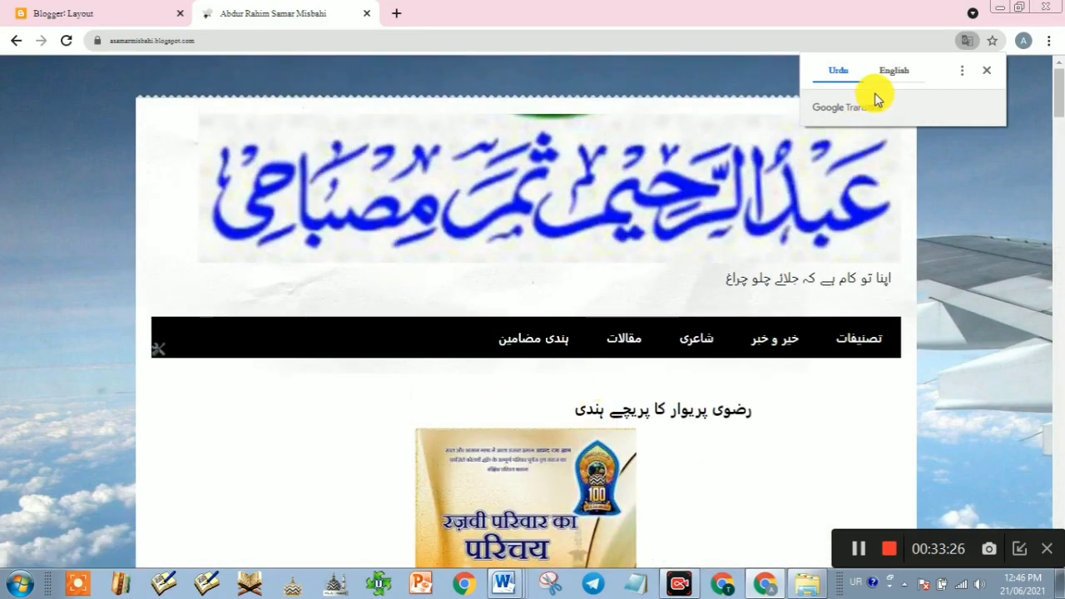
Dismiss the translation popup and examine the home page's header banner and labels navigation bar.
click(987, 70)
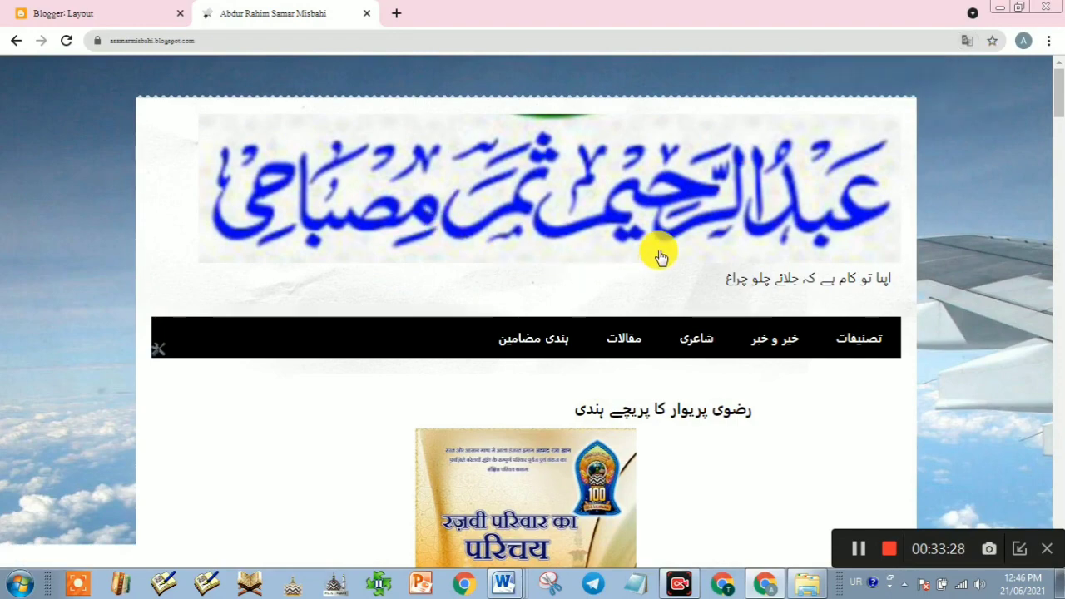
scroll(641, 333, down, 5)
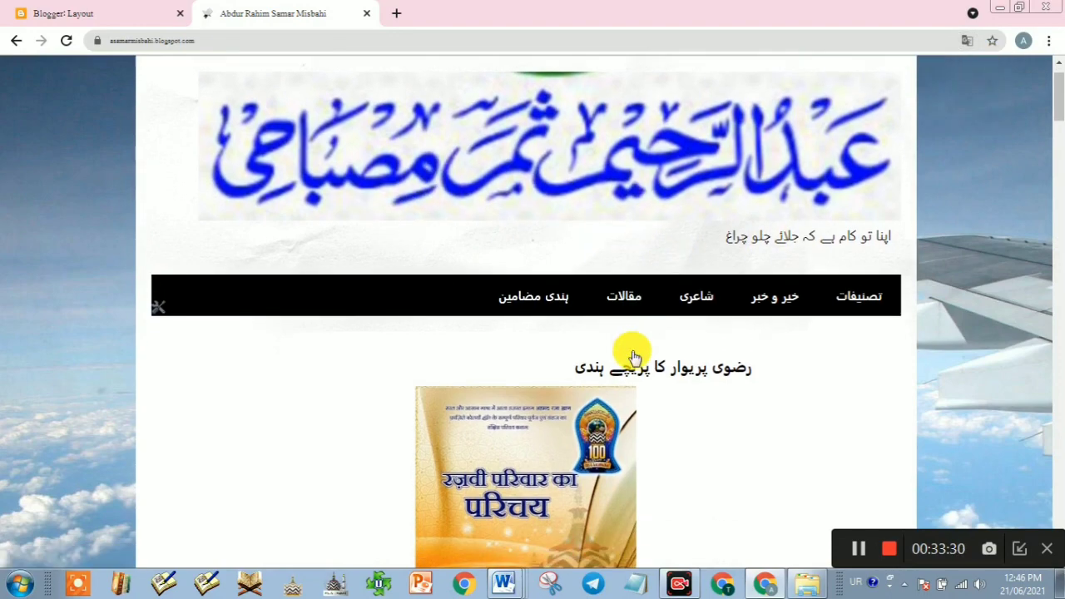
scroll(675, 385, up, 2)
scroll(679, 385, up, 4)
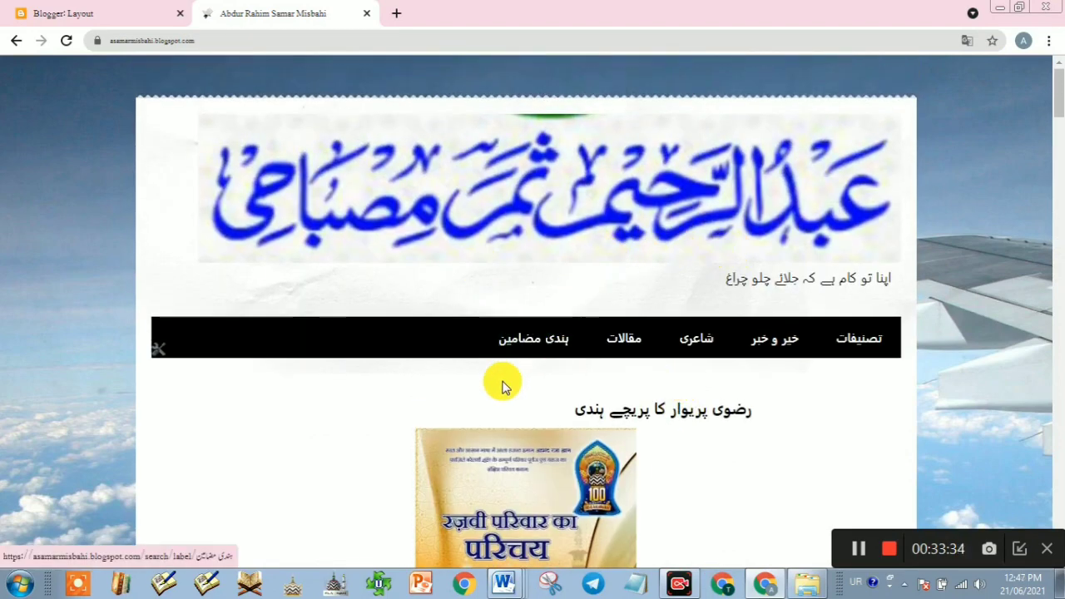
Switch to the Blogger dashboard, open the Posts list and review the published posts with their labels.
click(55, 14)
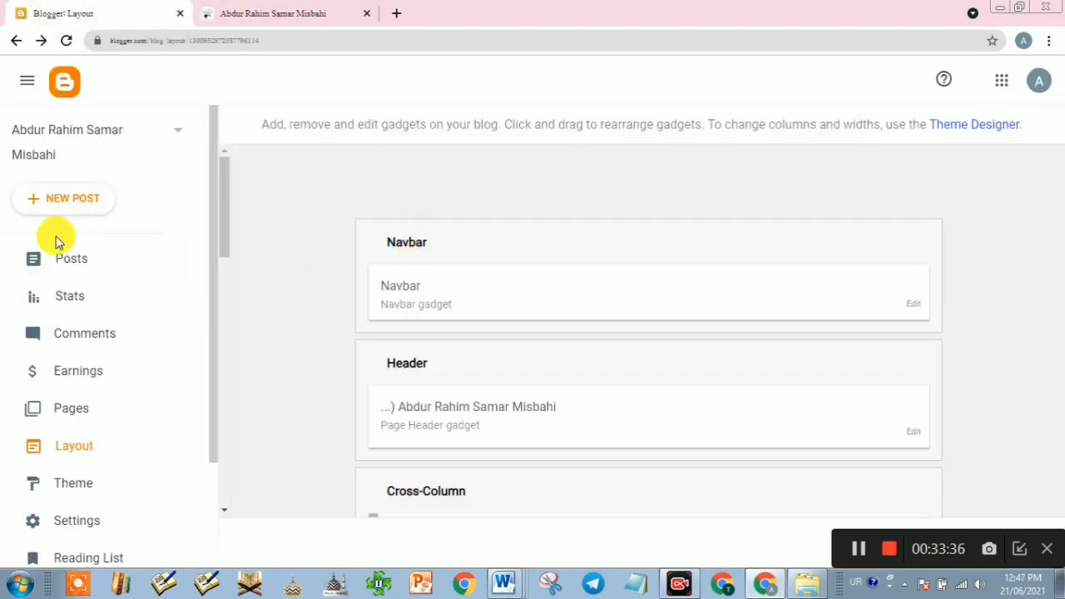
click(58, 235)
scroll(664, 329, down, 1)
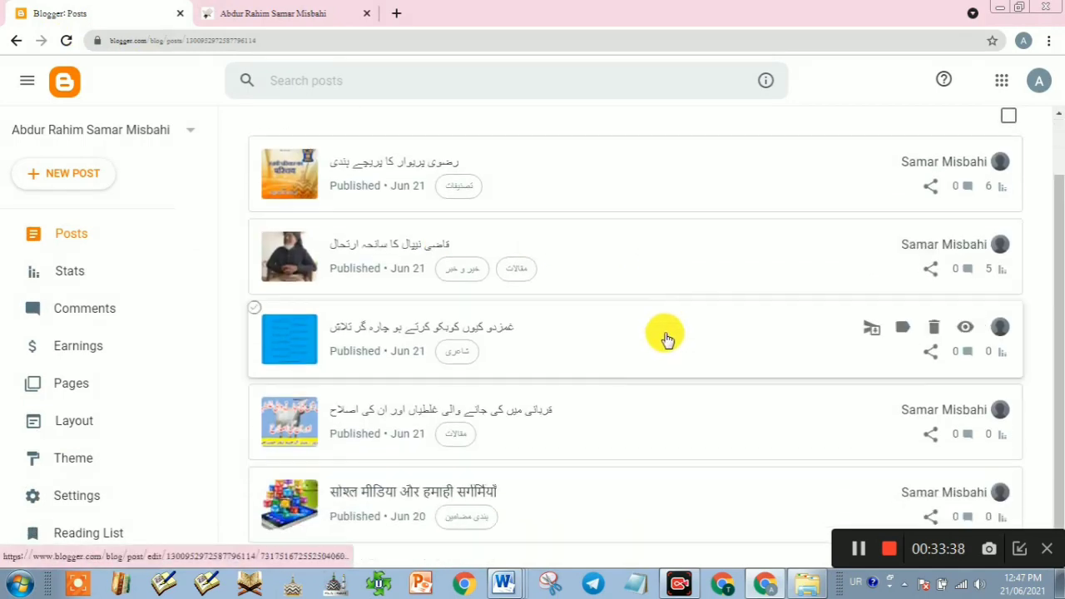
scroll(670, 345, up, 1)
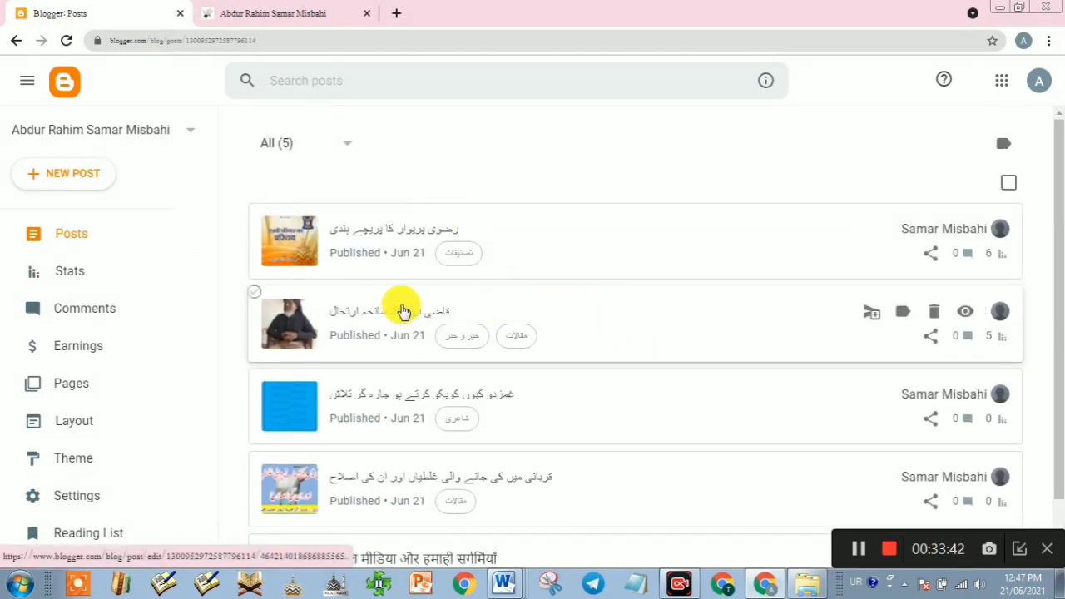
Switch back to the live blog and examine the first post and the empty space on both sides of it.
click(283, 10)
scroll(285, 373, down, 5)
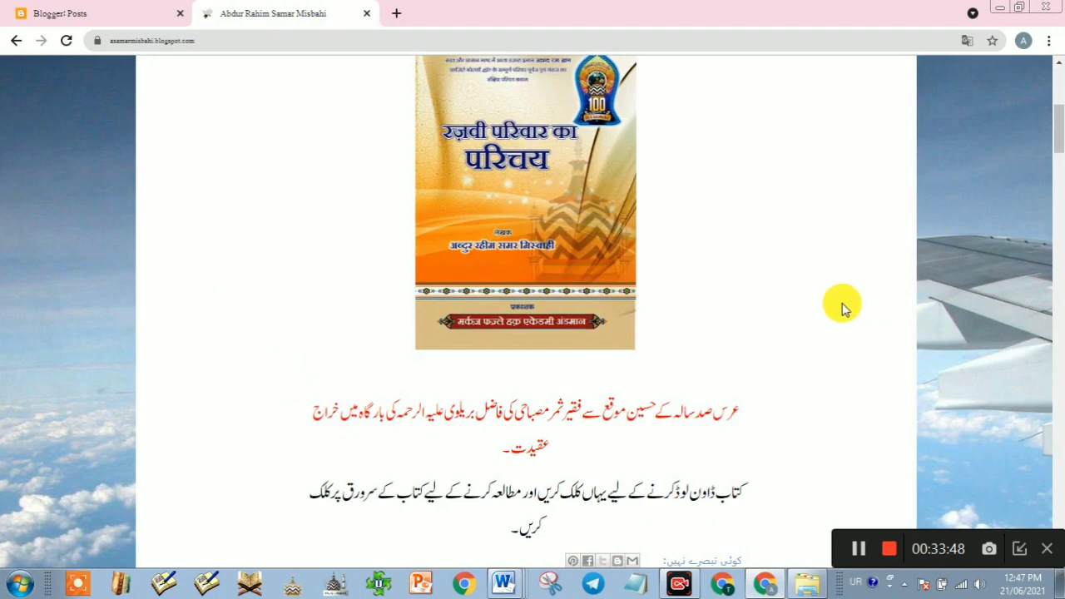
scroll(843, 308, up, 4)
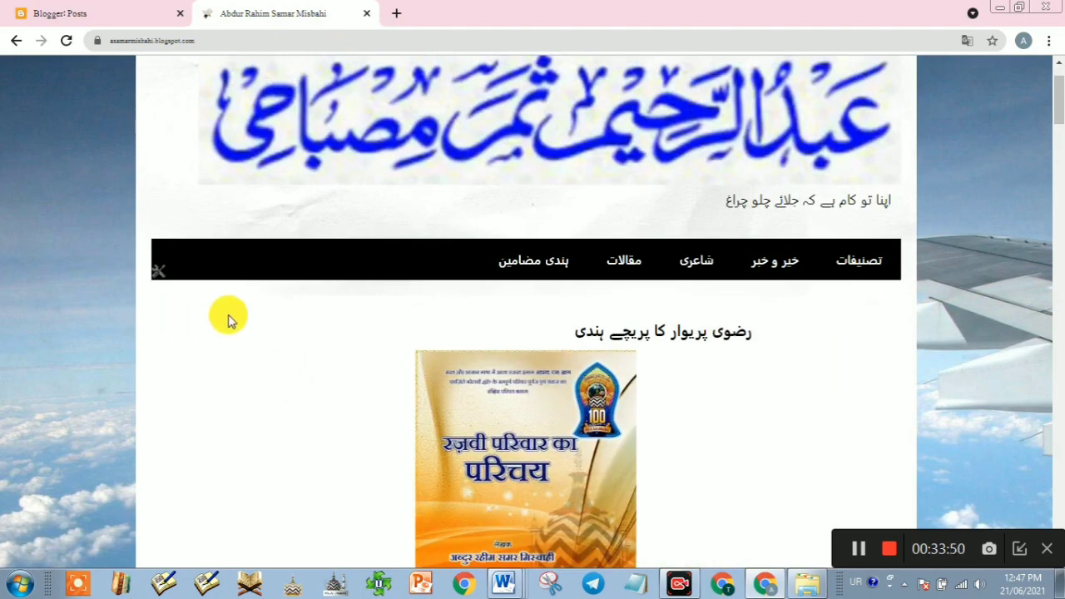
scroll(692, 383, down, 2)
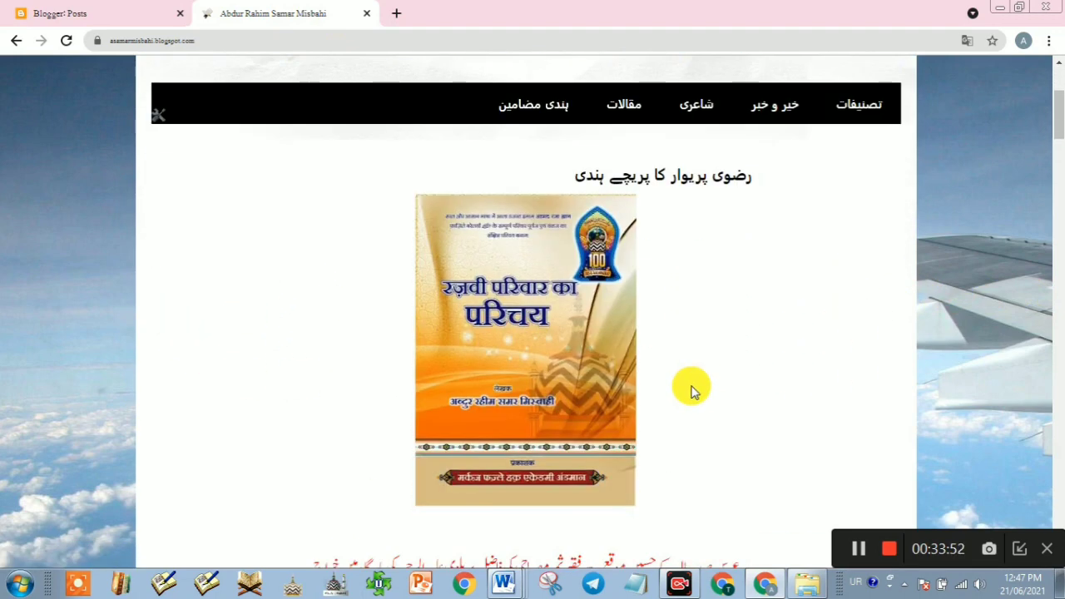
click(1019, 551)
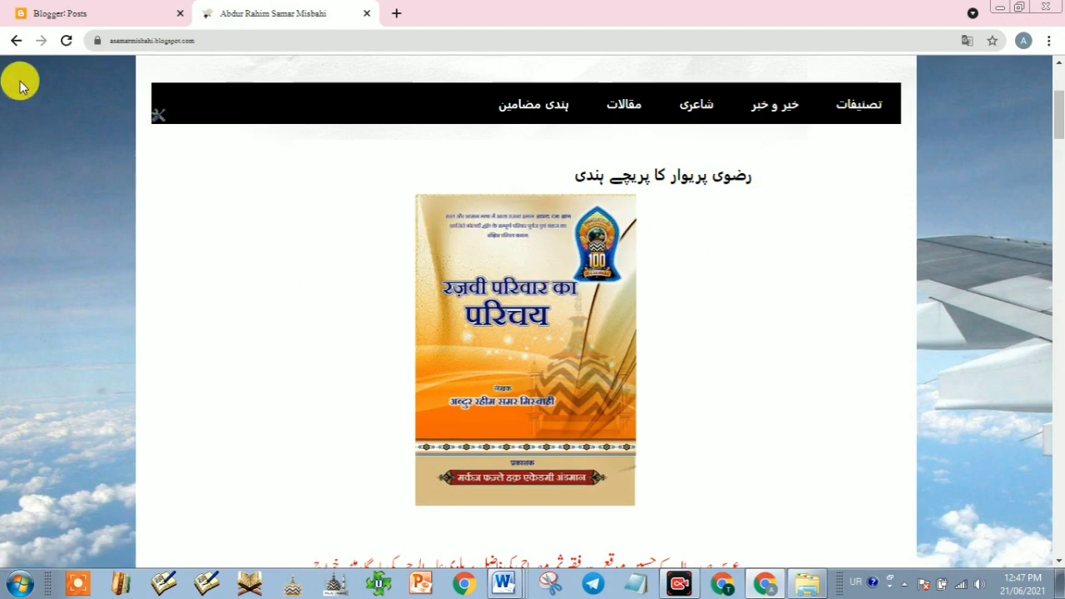
scroll(687, 375, up, 3)
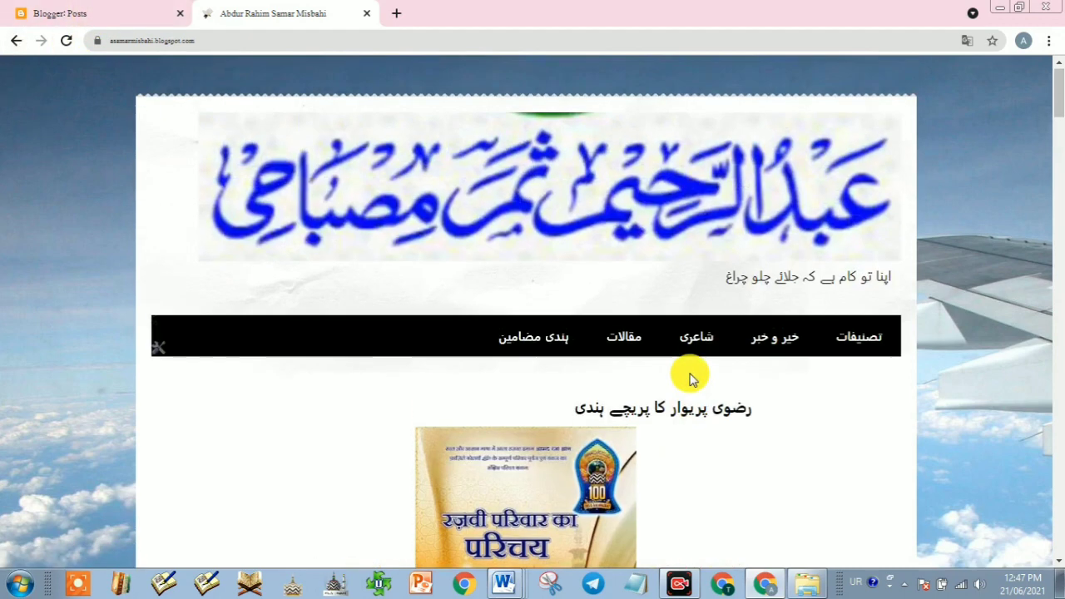
Open the blog's Layout page in Blogger, and recheck the navigation bar and post area on the live blog.
click(103, 15)
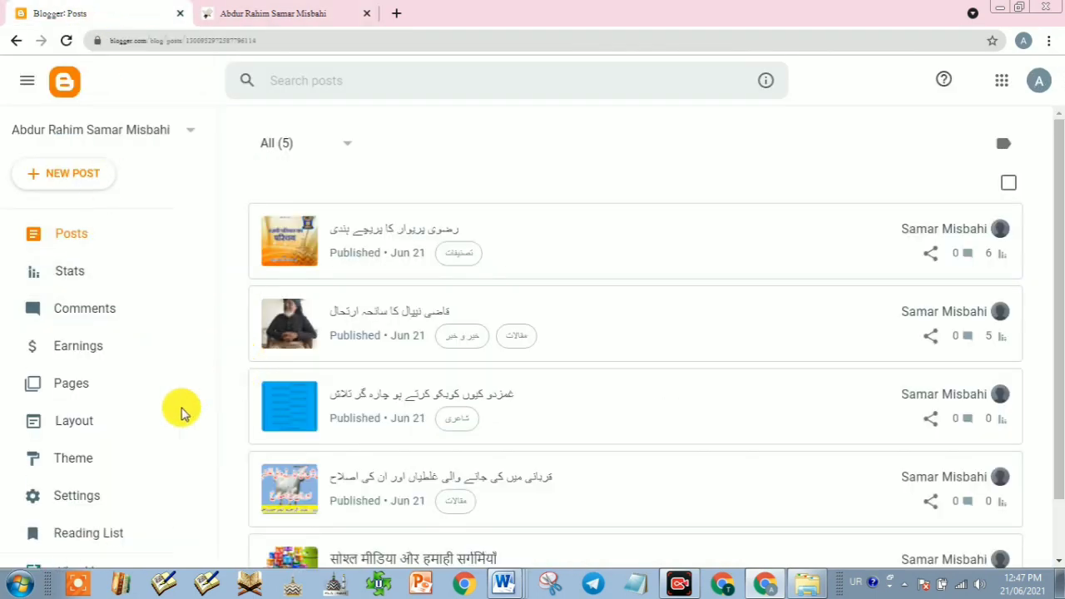
click(76, 449)
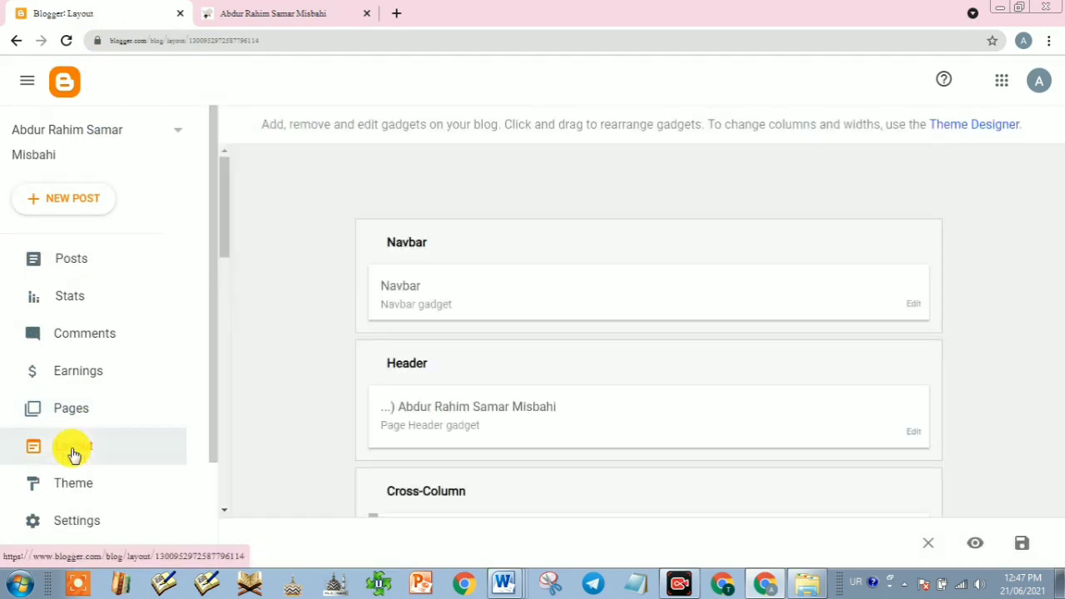
click(225, 13)
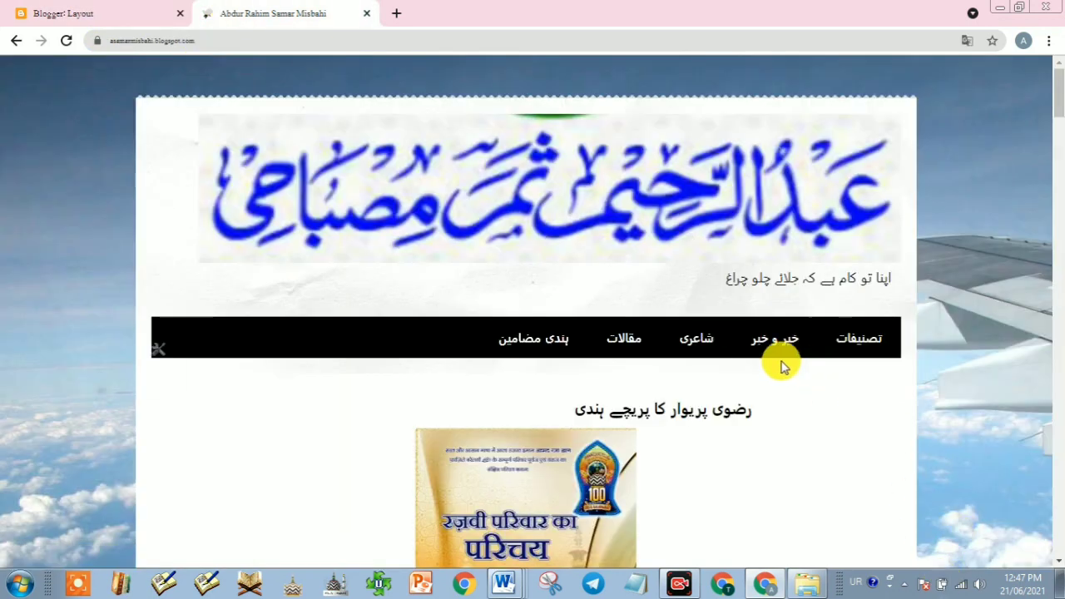
scroll(376, 428, down, 3)
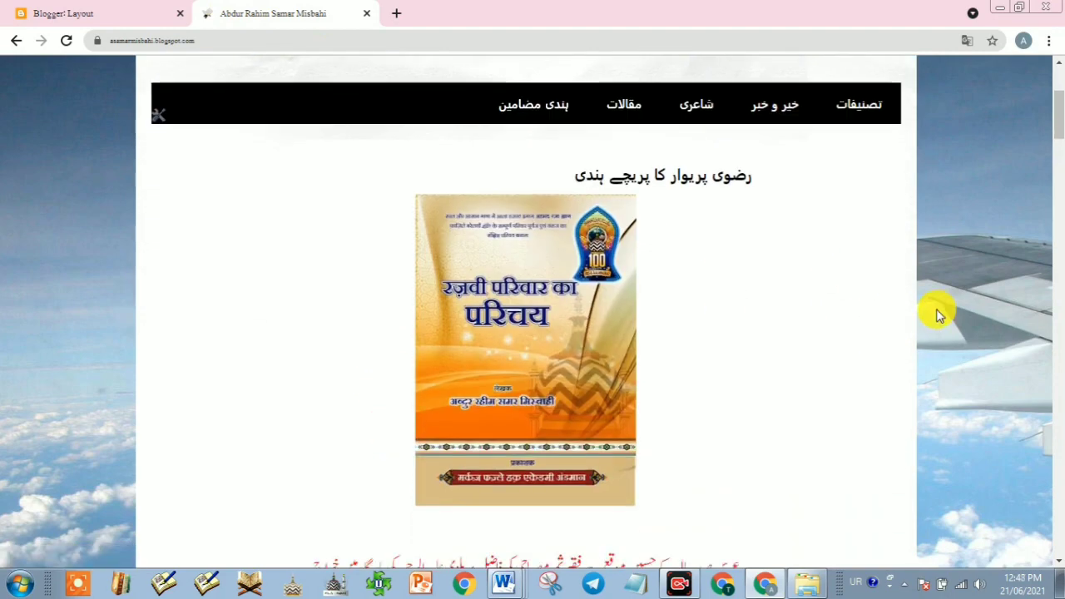
scroll(936, 314, up, 1)
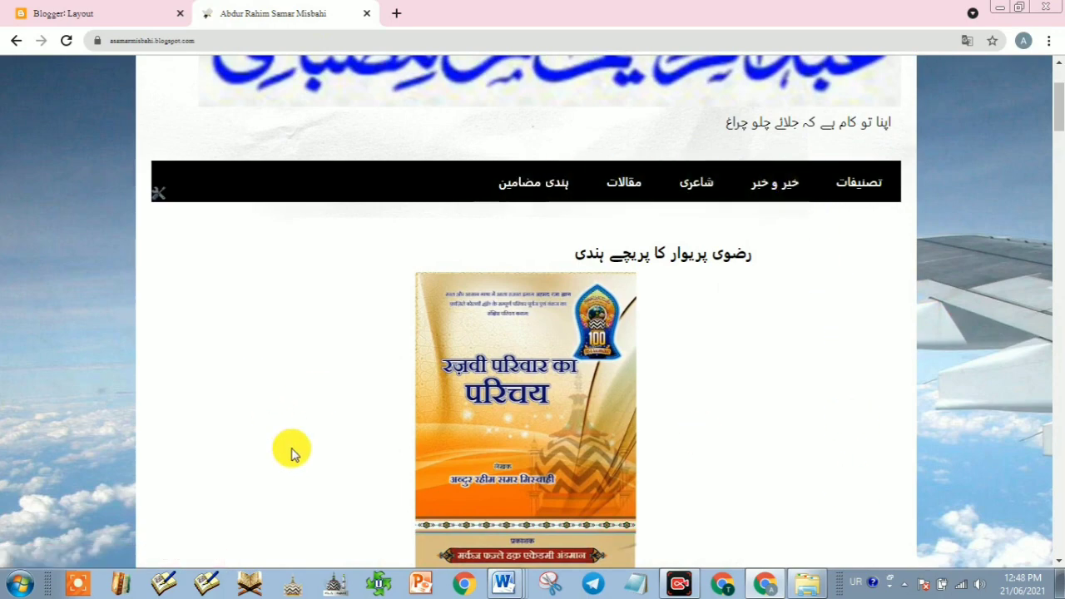
scroll(291, 451, down, 3)
scroll(266, 423, up, 4)
Examine the Cross-Column, sidebar-left-1, Main and sidebar-right-1 areas on the Layout page, and return to the live blog.
click(58, 10)
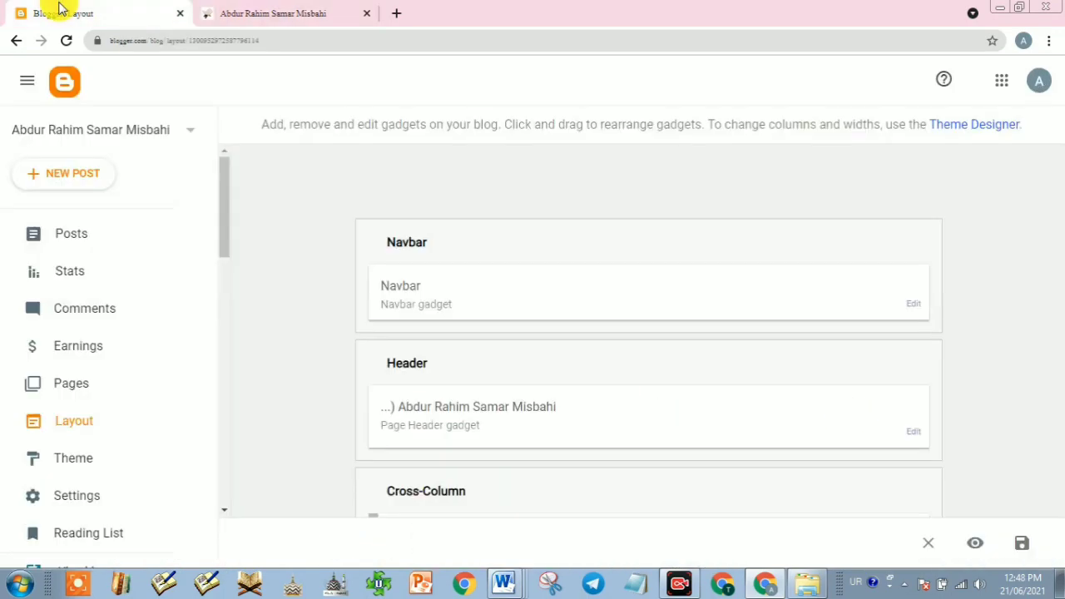
scroll(636, 443, down, 3)
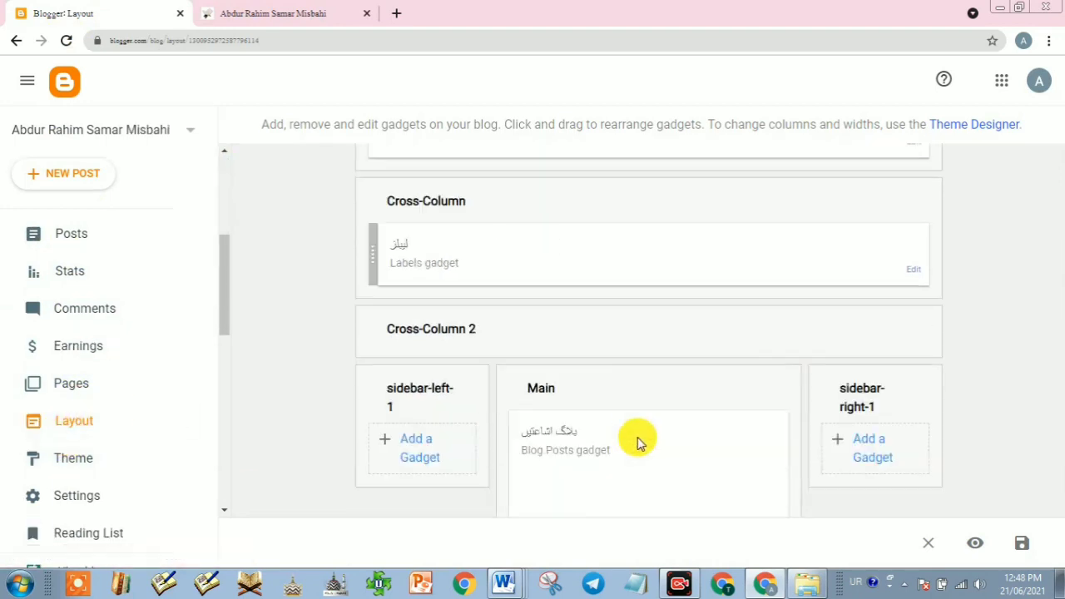
scroll(675, 432, down, 3)
scroll(875, 368, up, 3)
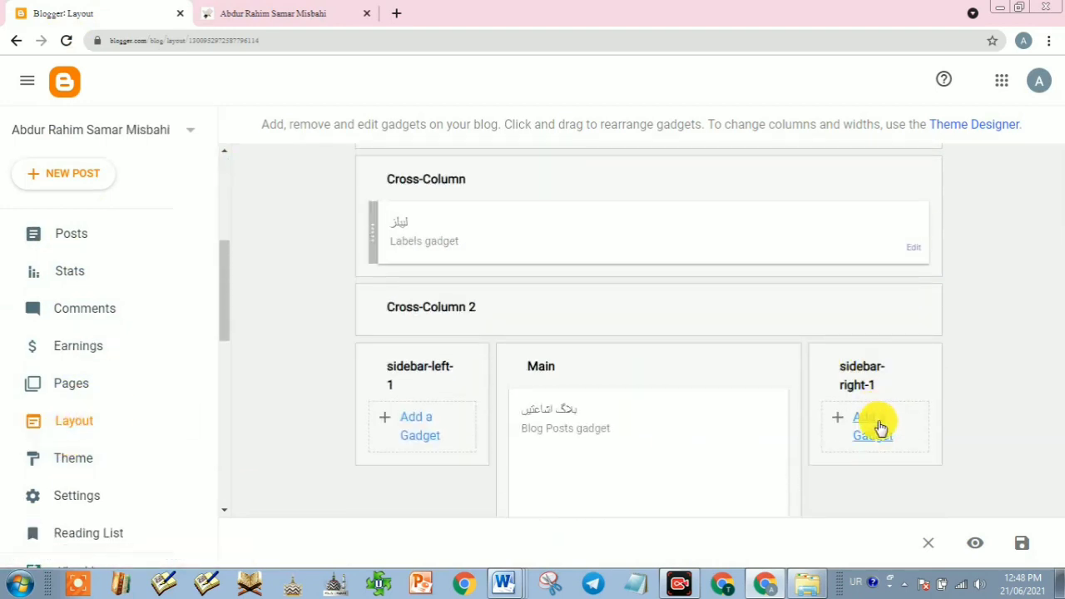
click(250, 9)
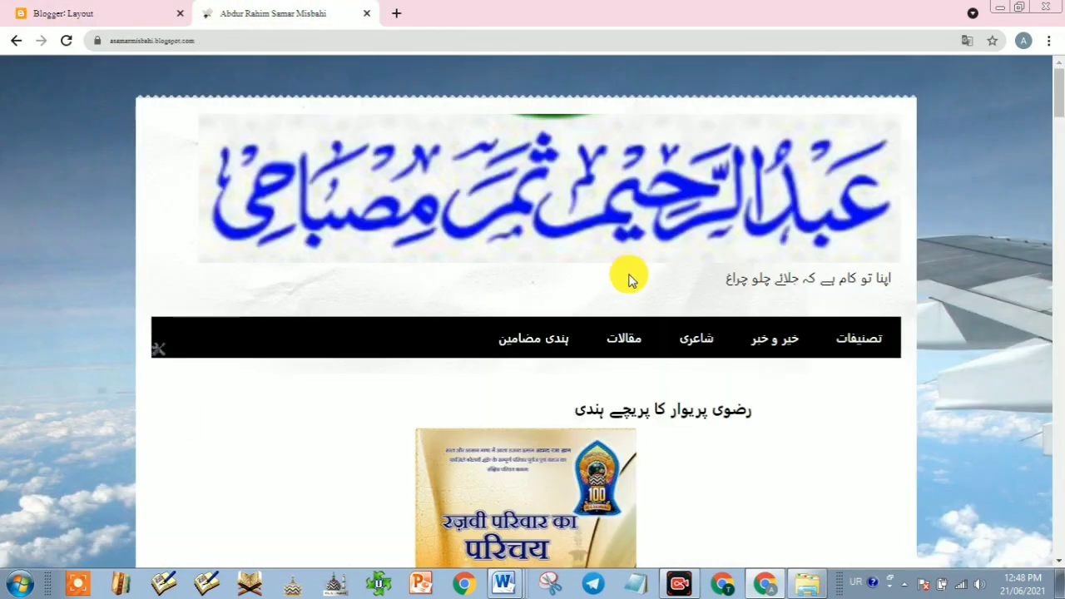
Examine the first post on the live blog, including its cover image, text and the blank space beside it.
scroll(849, 386, down, 3)
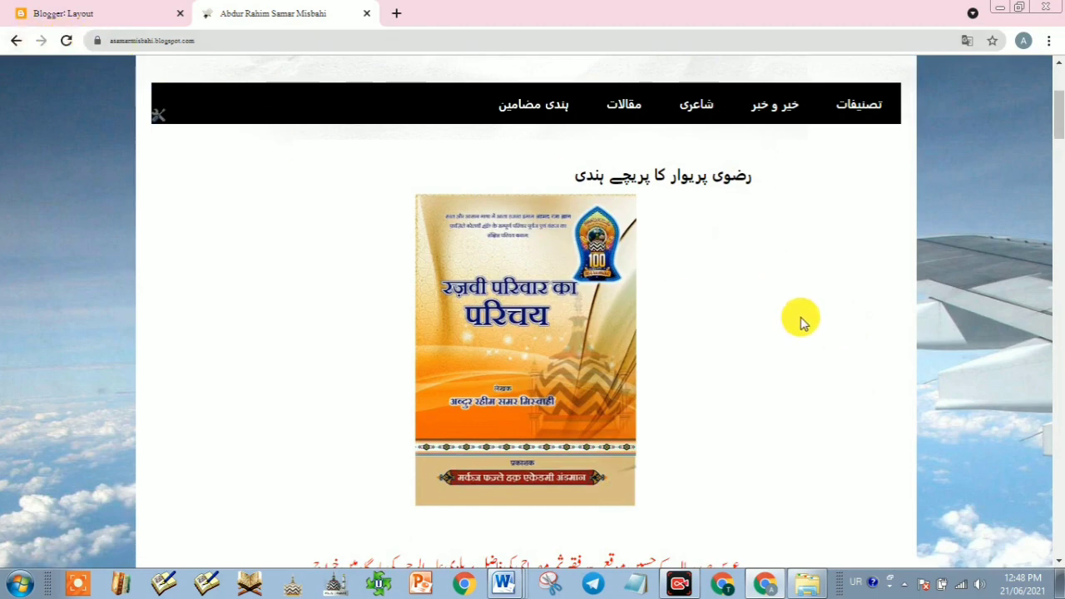
scroll(508, 344, down, 2)
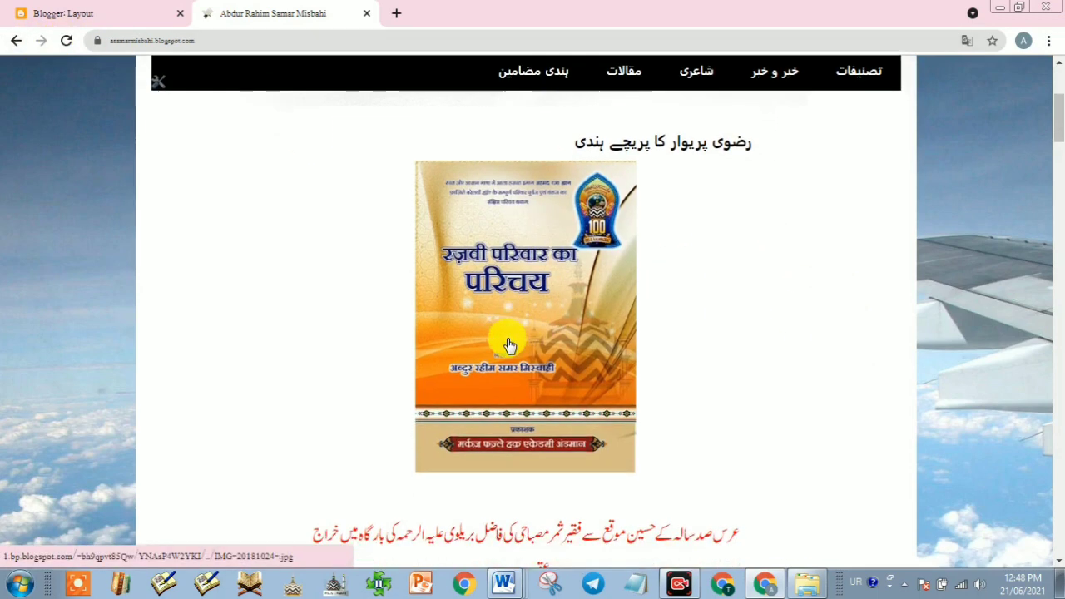
scroll(516, 298, up, 2)
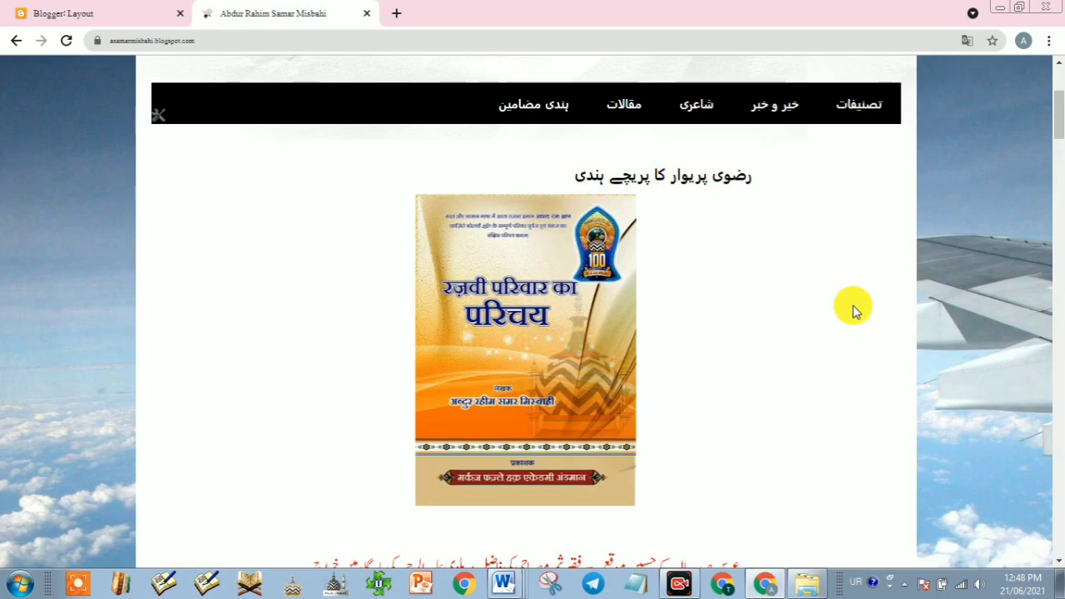
scroll(542, 359, down, 3)
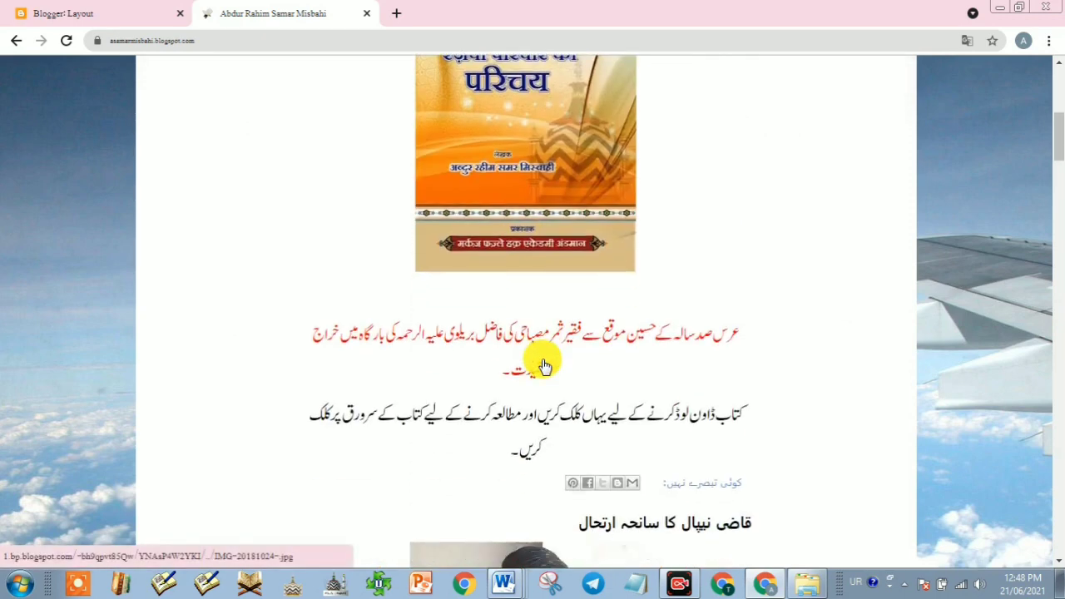
scroll(844, 180, up, 3)
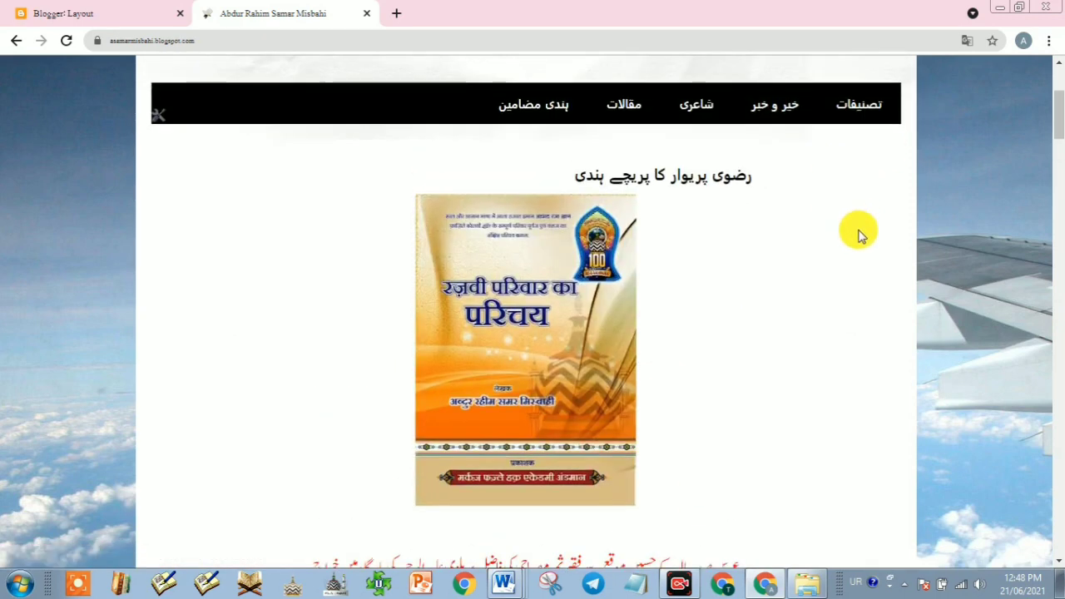
Open the Sunni Paigham Nepal site in a new tab using the earlier search "sunnipaighamnepal", and dismiss the translation offer.
click(396, 16)
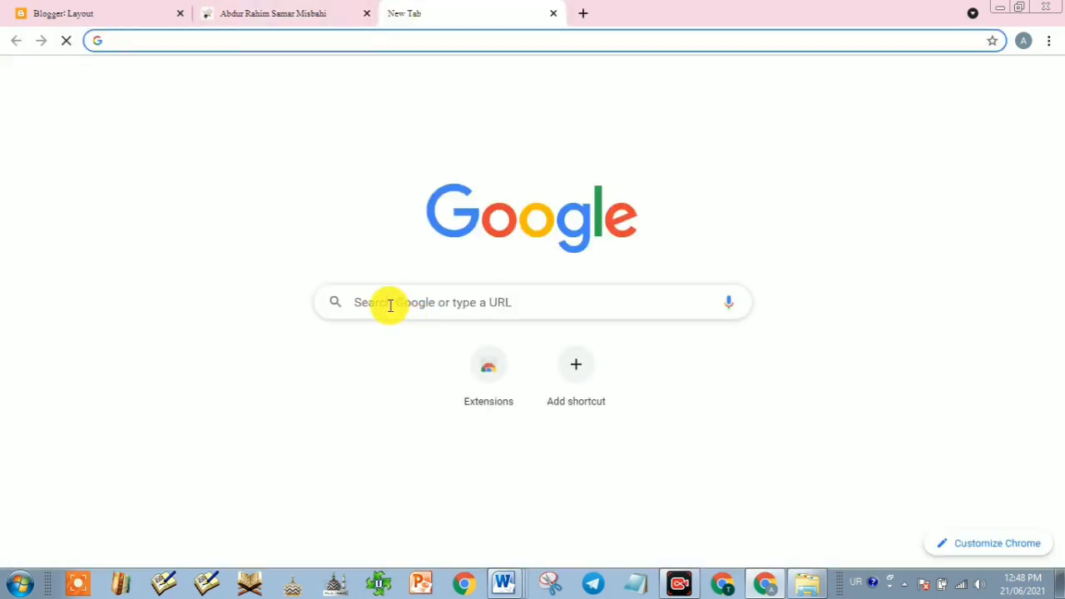
click(389, 304)
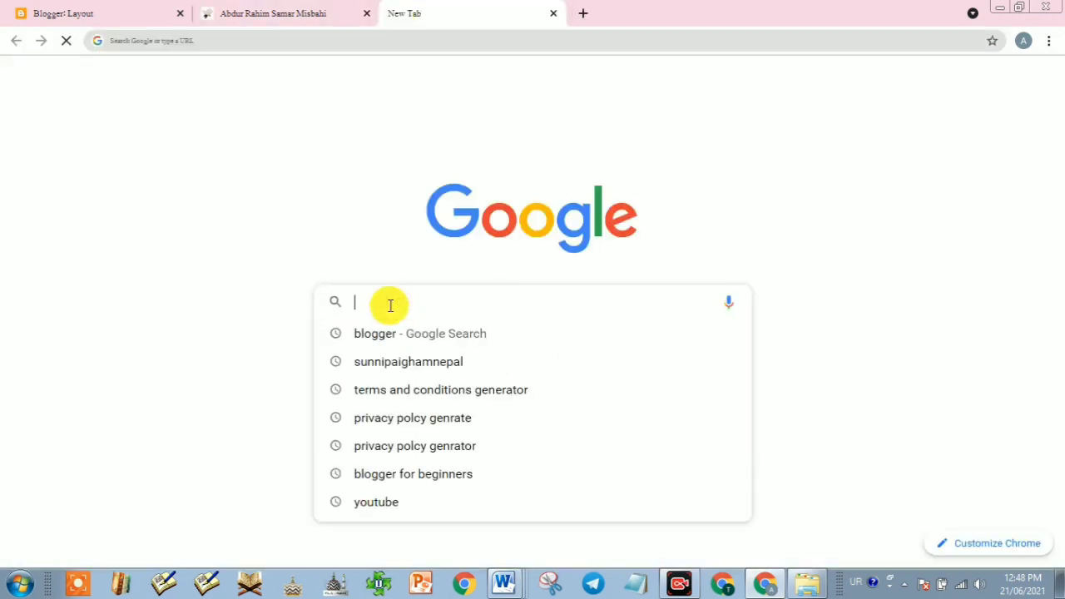
click(400, 366)
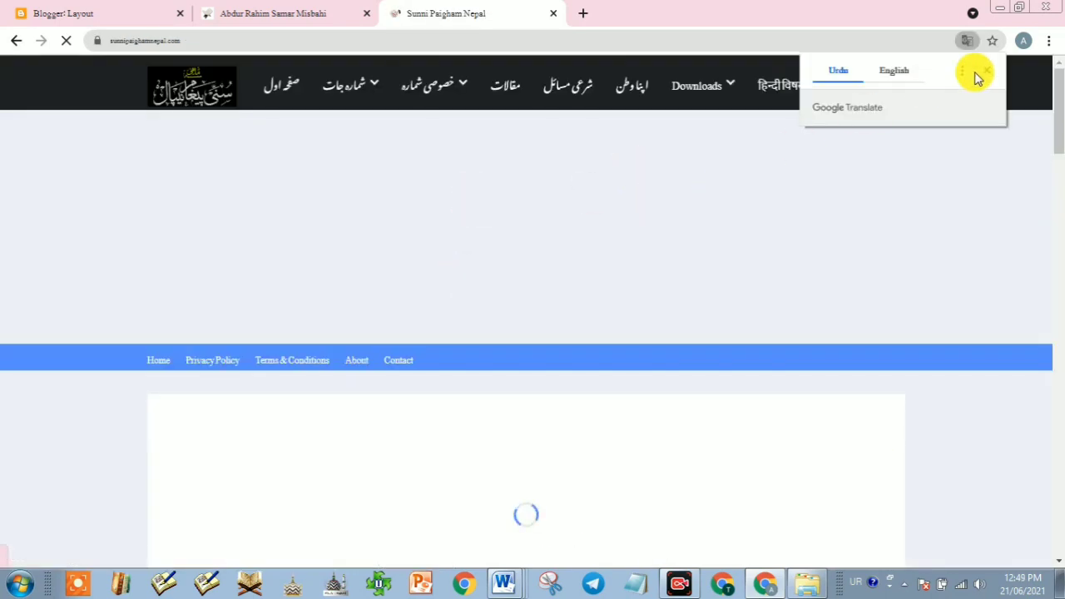
click(982, 73)
Examine the Sunni Paigham Nepal homepage's featured posts, Recent Posts list and the Categories widget in its sidebar.
scroll(468, 371, down, 6)
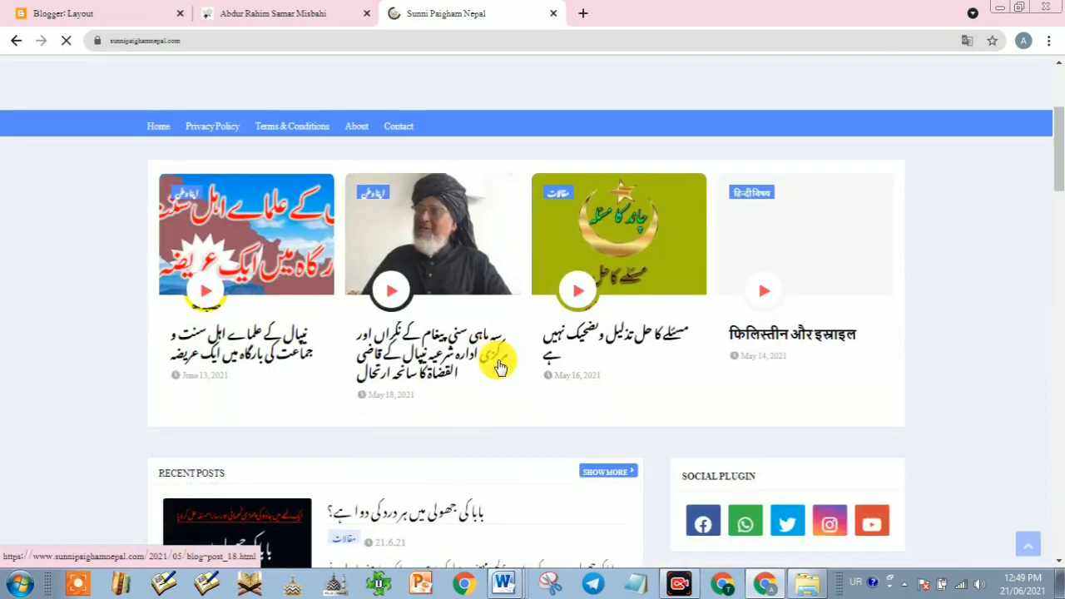
scroll(499, 366, down, 3)
scroll(491, 361, up, 2)
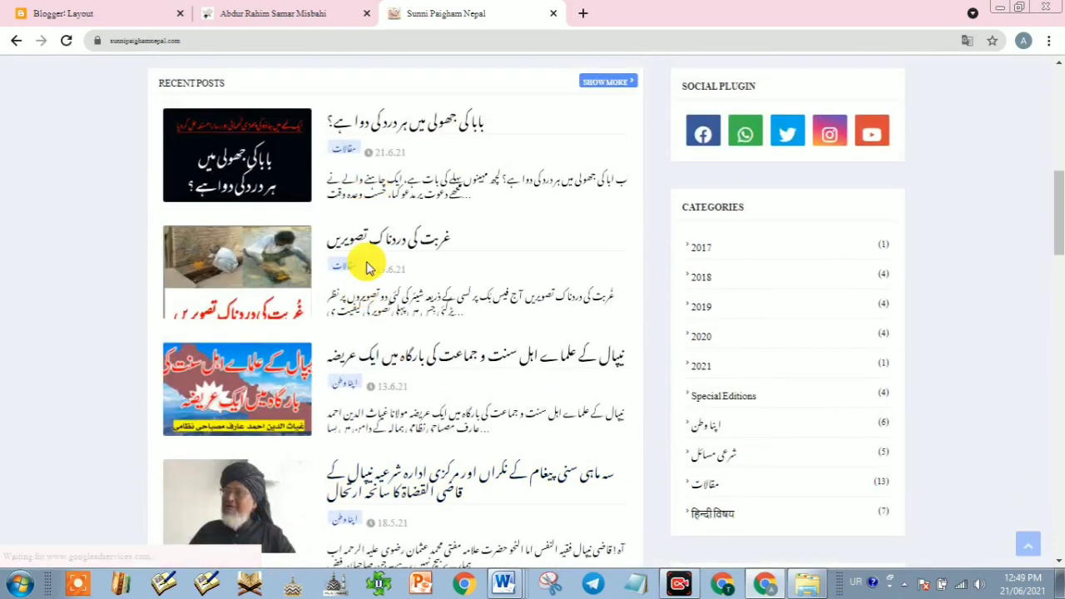
scroll(811, 303, down, 4)
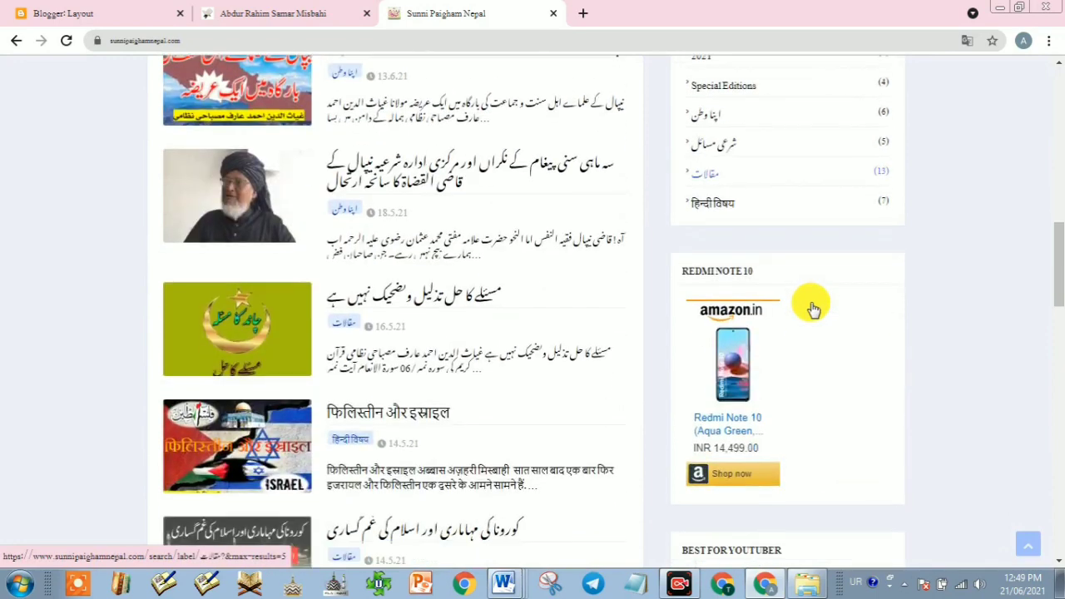
scroll(808, 298, up, 3)
scroll(808, 298, up, 1)
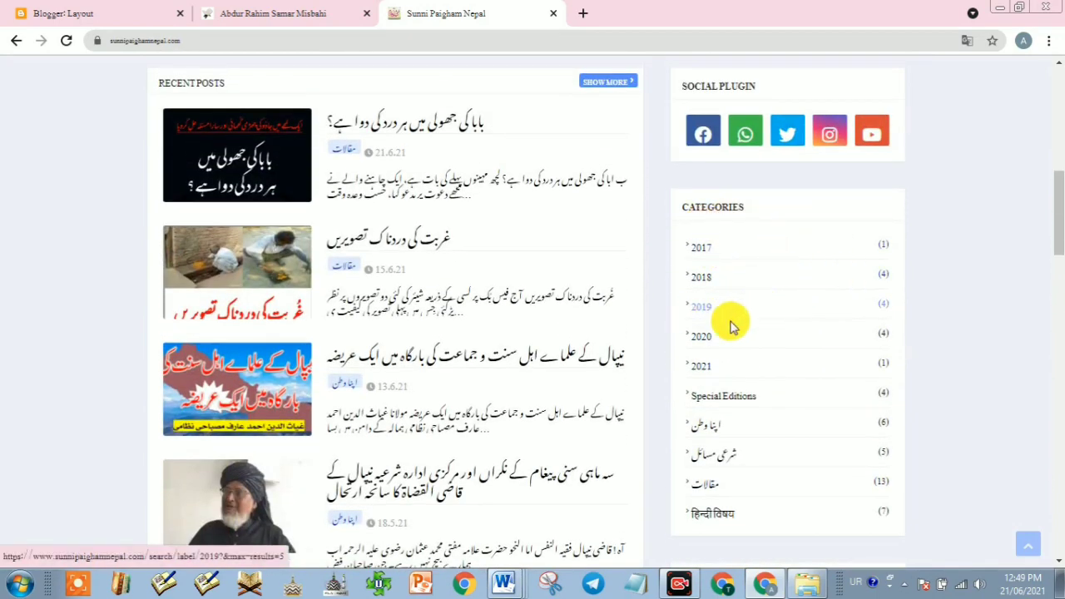
Examine the sidebar widgets below Categories, including the Amazon product ads, the mobile app link and the Samar Tech image.
scroll(729, 392, down, 2)
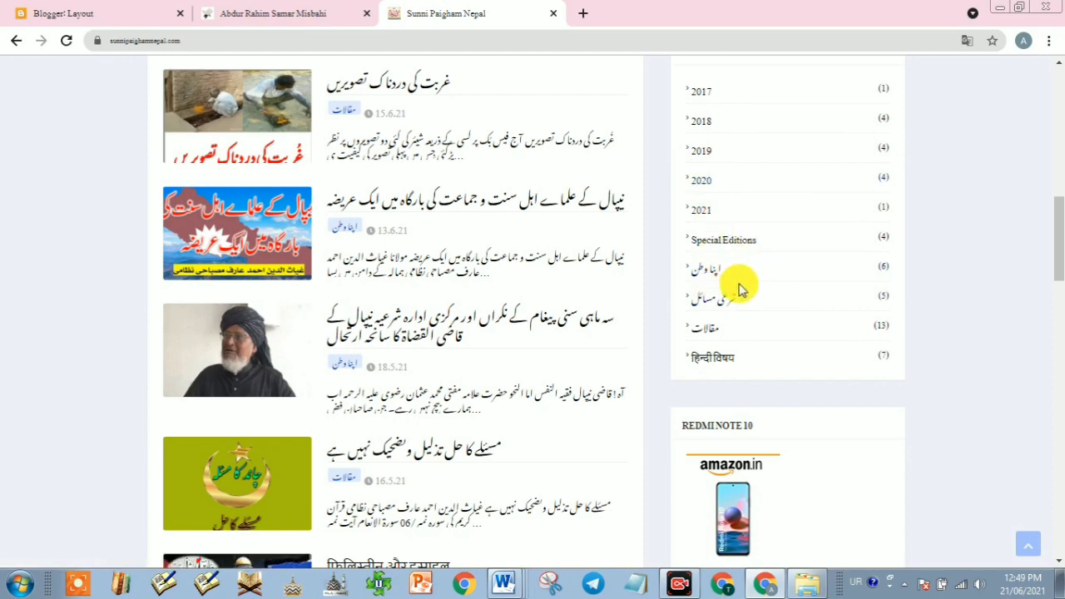
scroll(766, 382, down, 2)
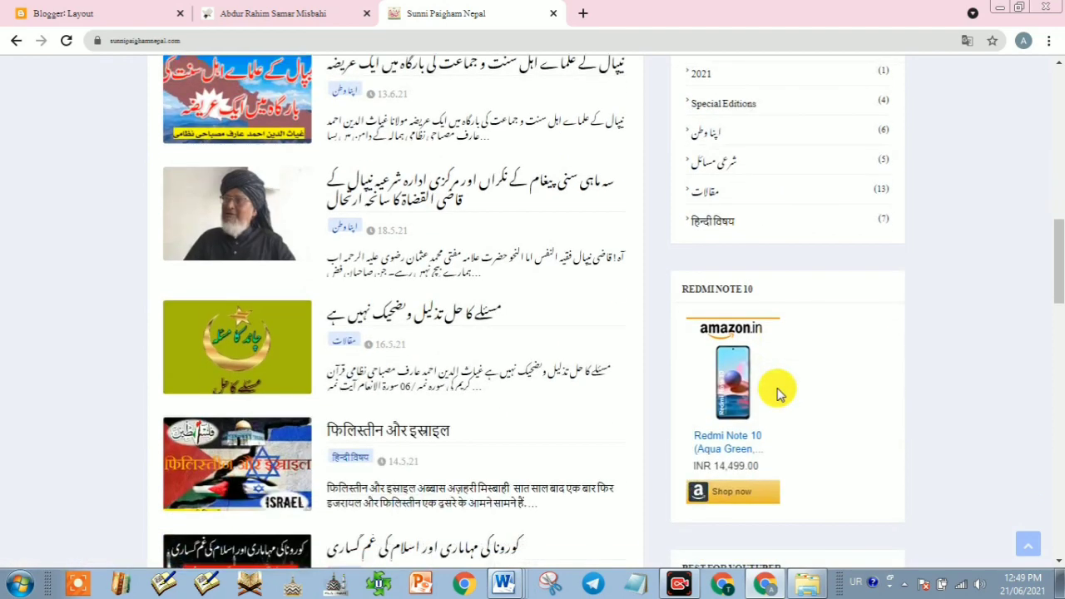
scroll(779, 394, down, 1)
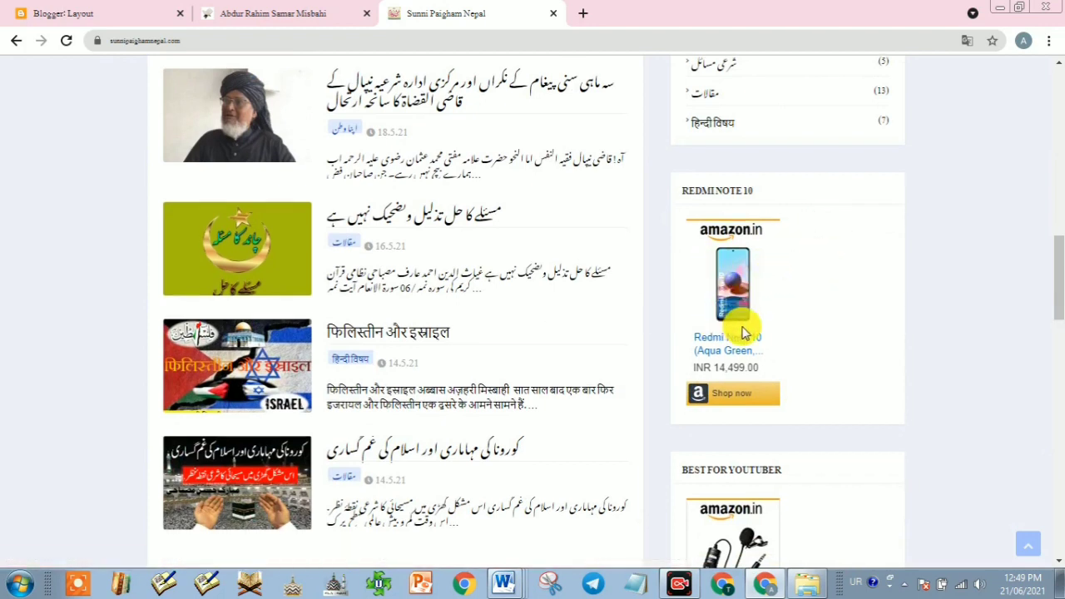
scroll(741, 337, down, 1)
scroll(773, 372, down, 1)
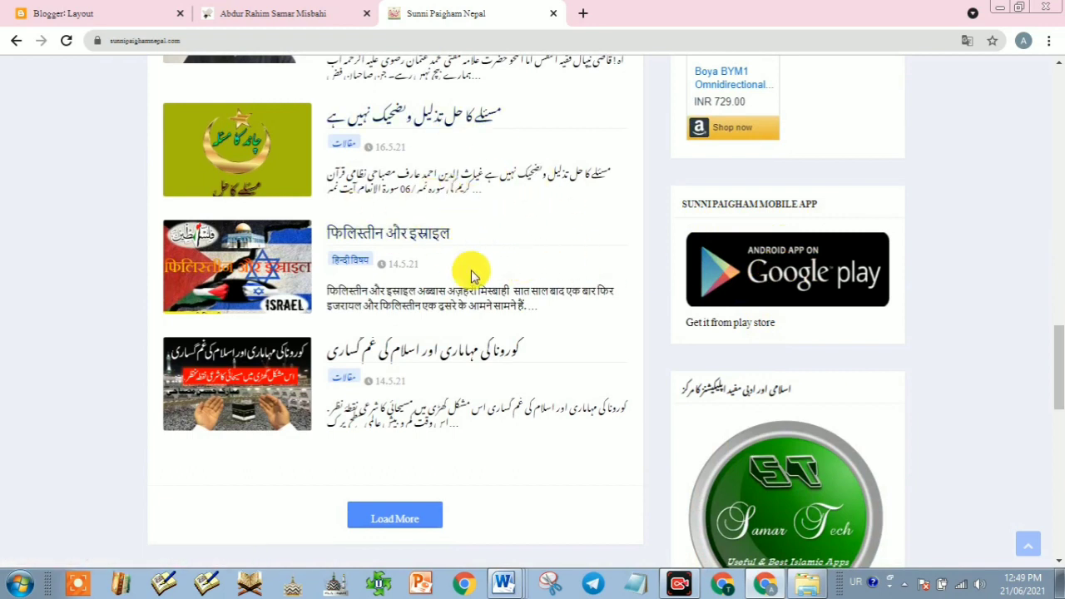
scroll(749, 274, down, 1)
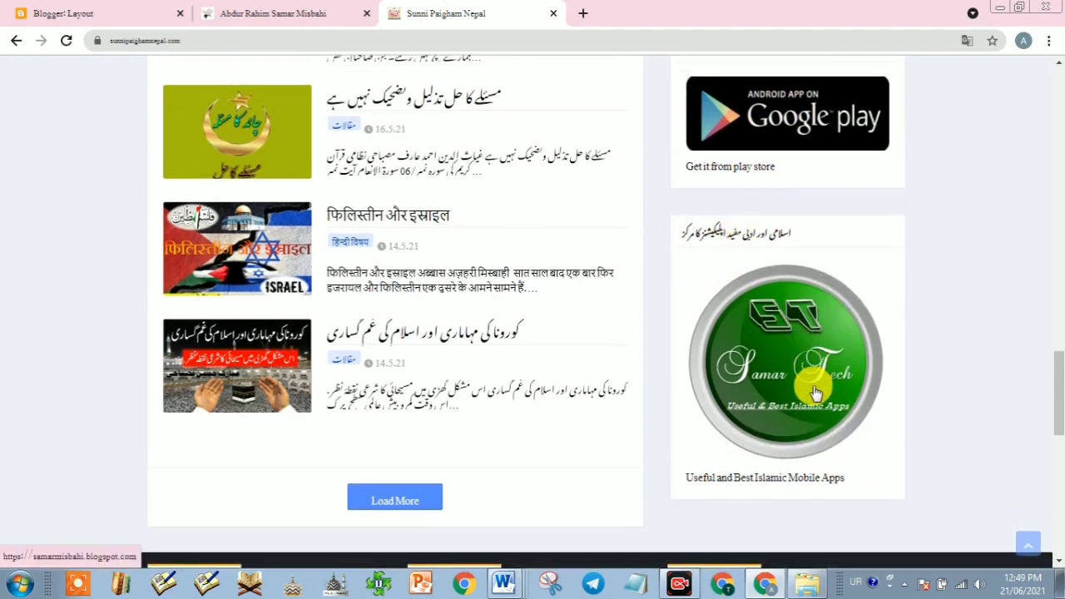
scroll(815, 358, down, 3)
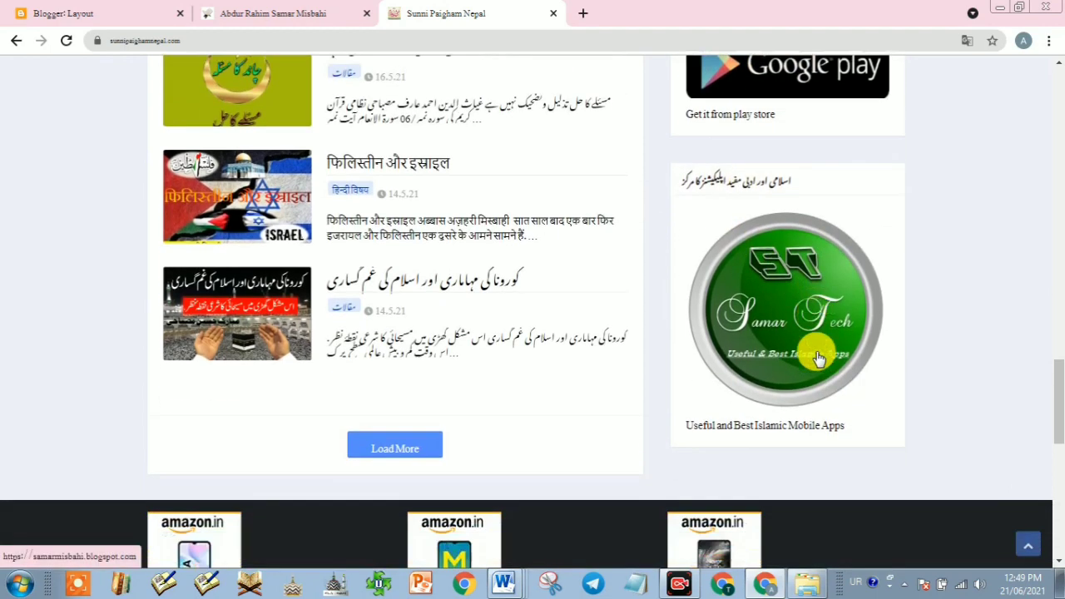
Recheck the sidebar up to the Social Plugin icons and top banner, and examine the footer's product ads and post lists.
scroll(811, 291, up, 4)
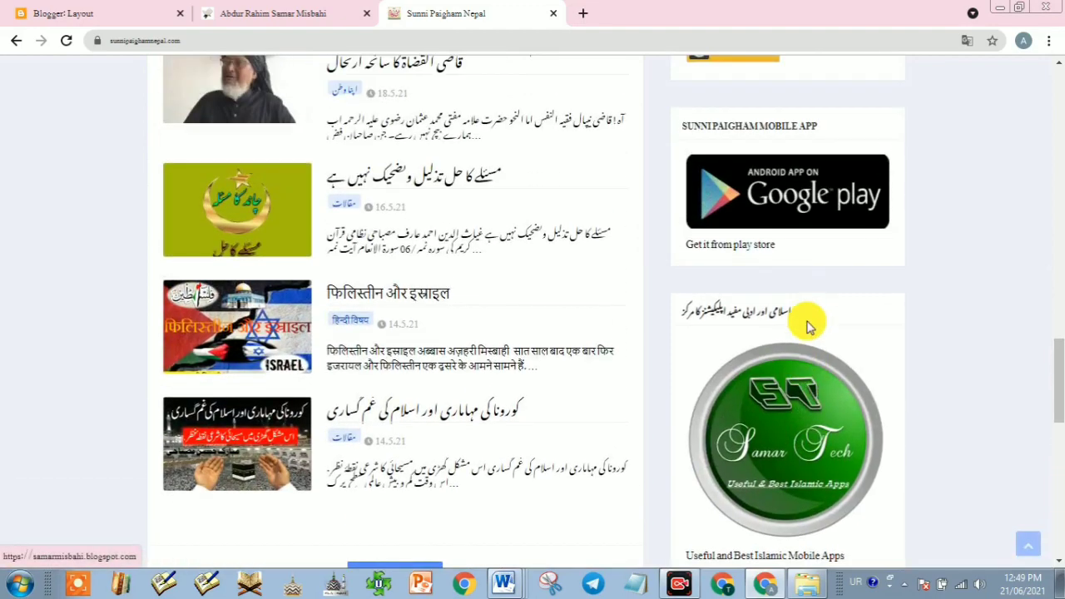
scroll(768, 424, up, 6)
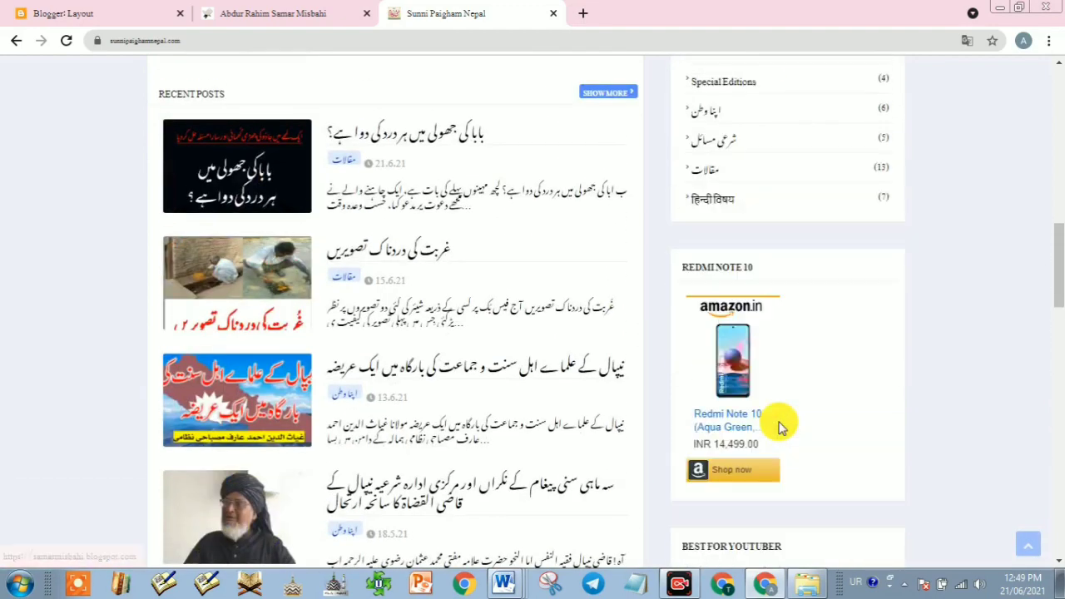
scroll(774, 406, up, 3)
scroll(774, 428, down, 1)
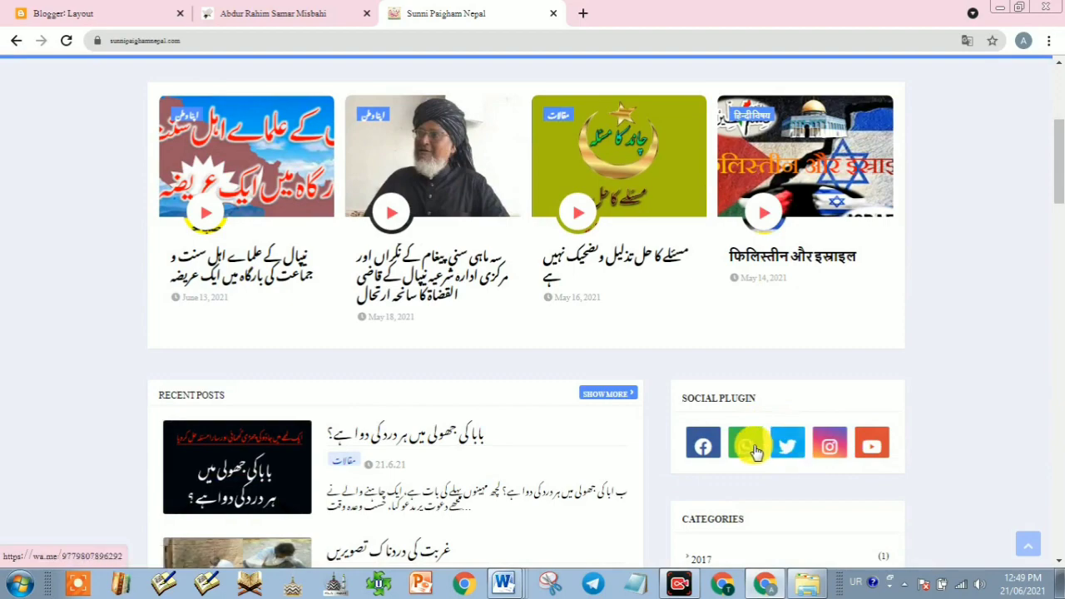
scroll(878, 446, up, 1)
scroll(880, 447, up, 3)
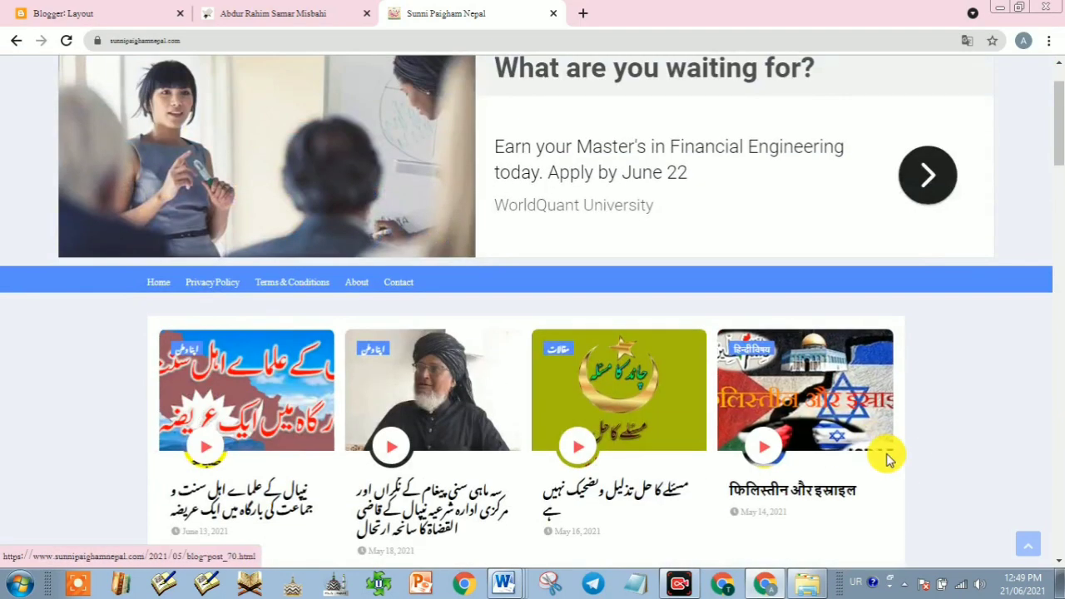
scroll(924, 469, down, 3)
scroll(923, 470, down, 15)
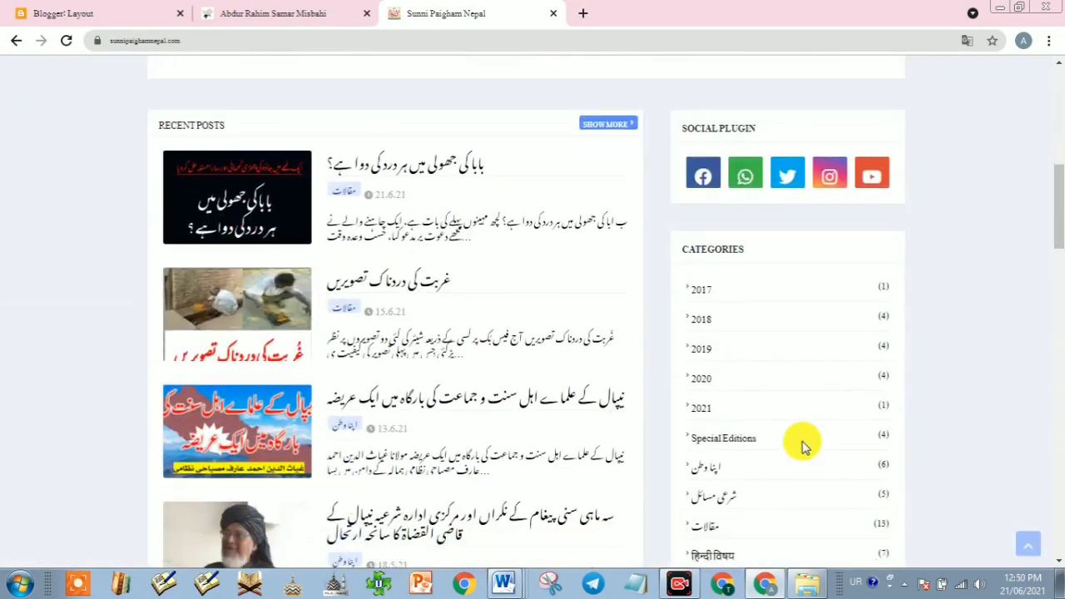
scroll(430, 408, down, 3)
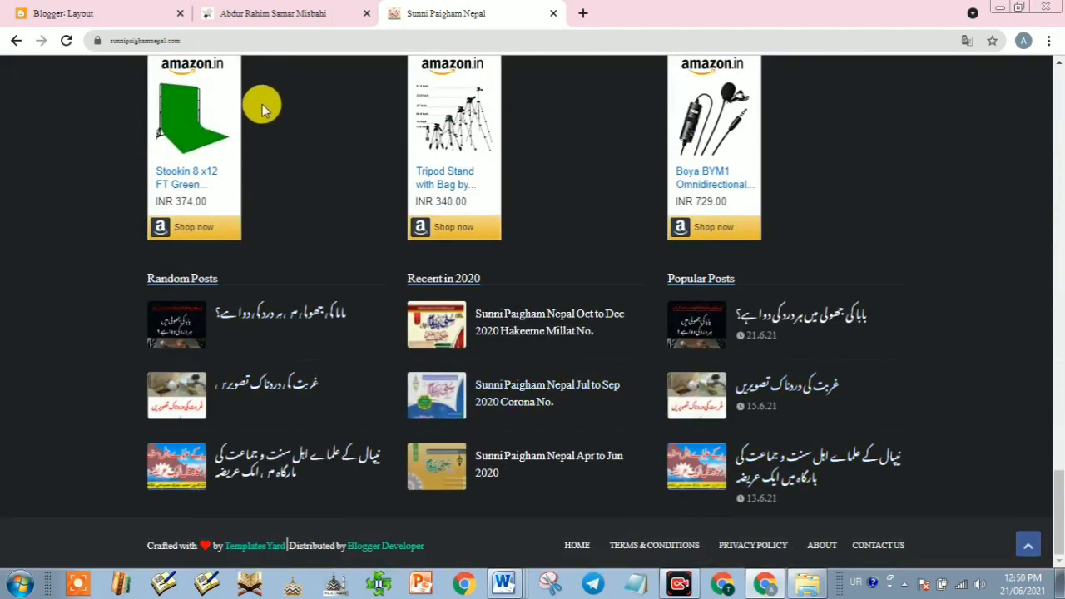
Close the Sunni Paigham Nepal tab and open the gadget list for the sidebar-right-1 area on Blogger's Layout page.
click(552, 14)
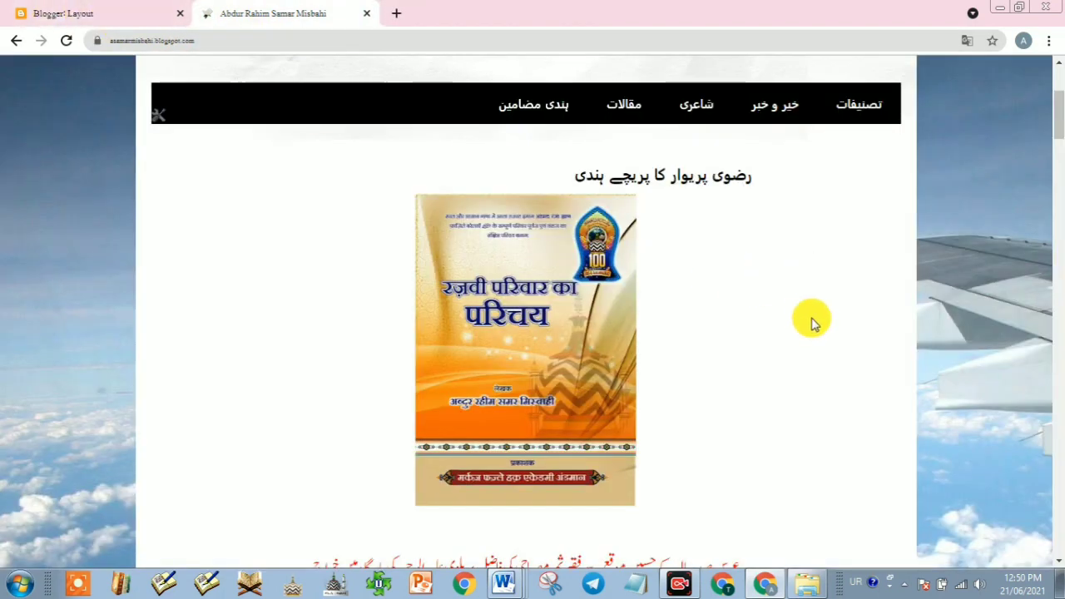
click(82, 21)
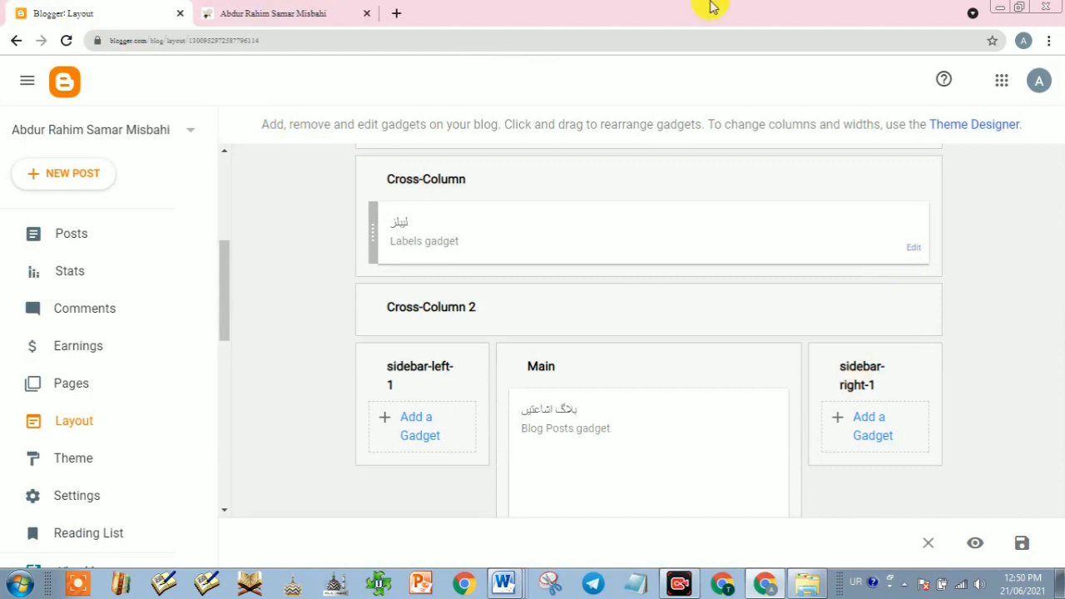
click(861, 424)
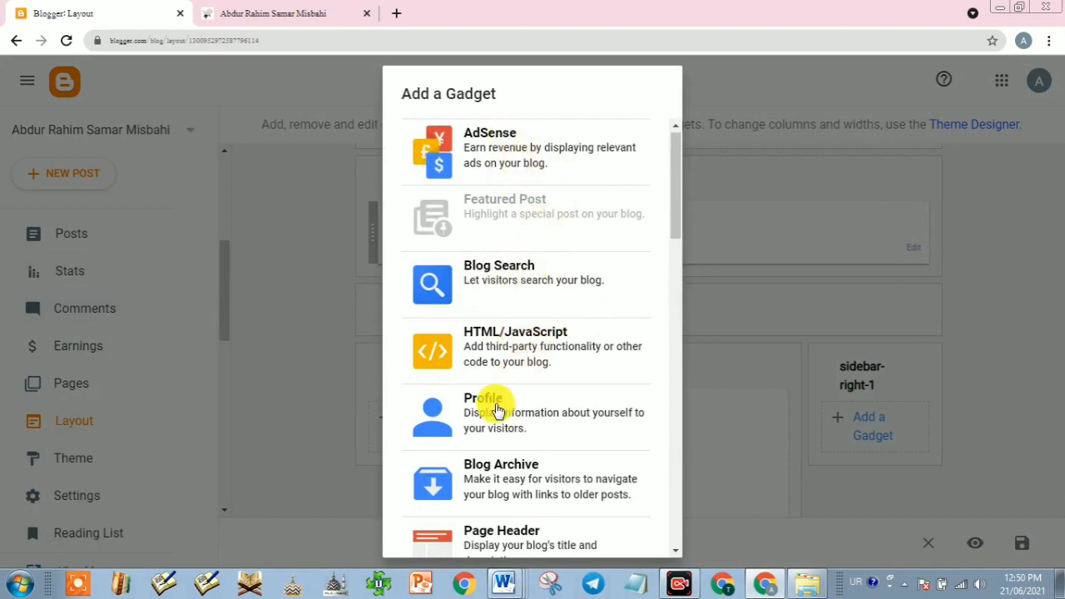
Review the gadgets available for the sidebar, from Profile and Blog Archive through Popular Posts to Translate and Contact Form.
scroll(495, 409, down, 1)
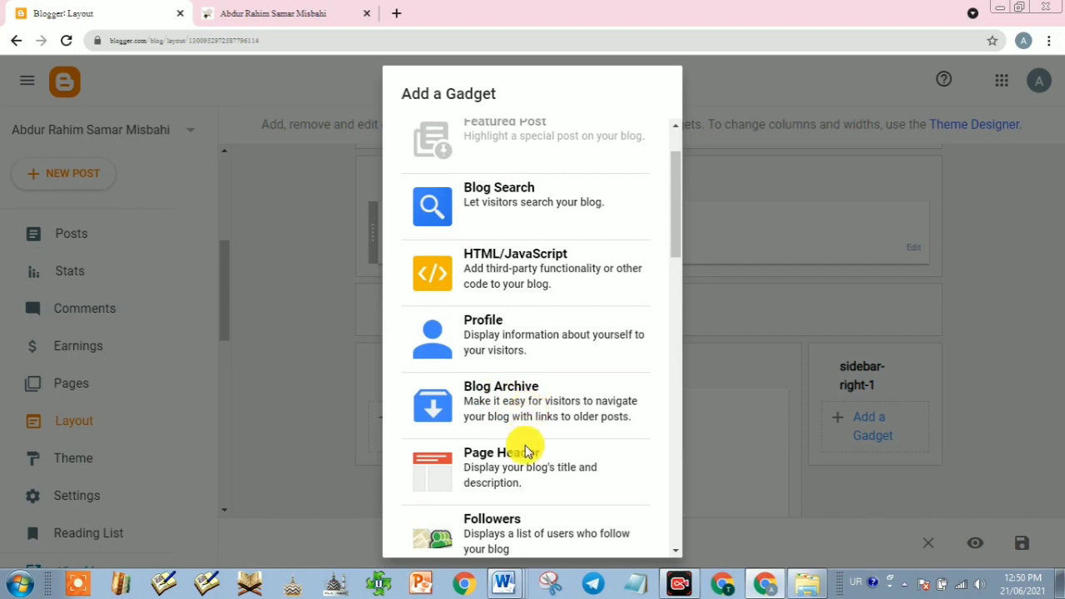
scroll(525, 442, down, 1)
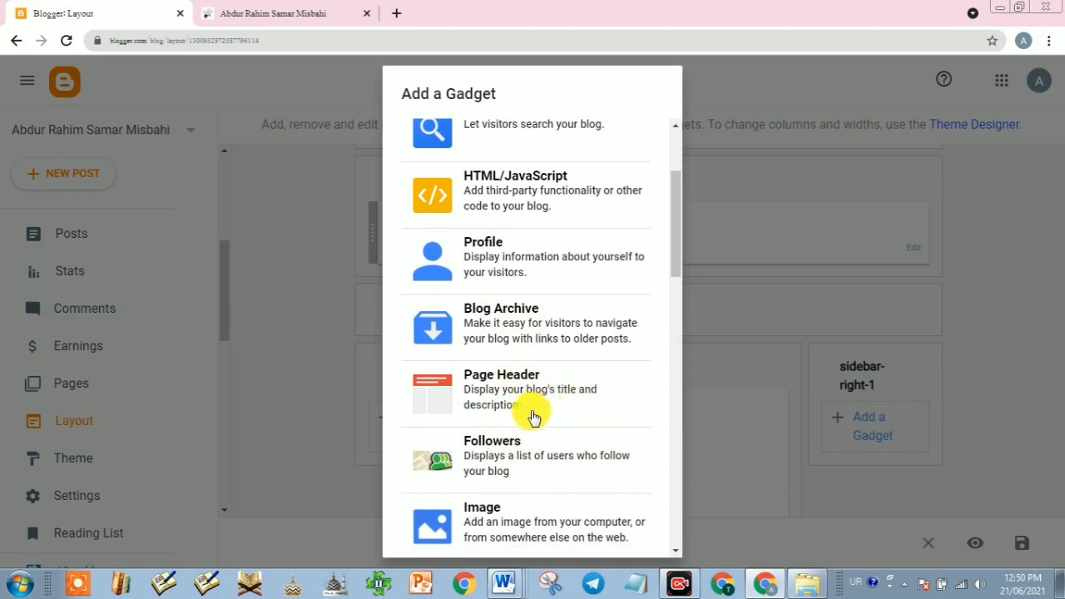
scroll(530, 428, down, 1)
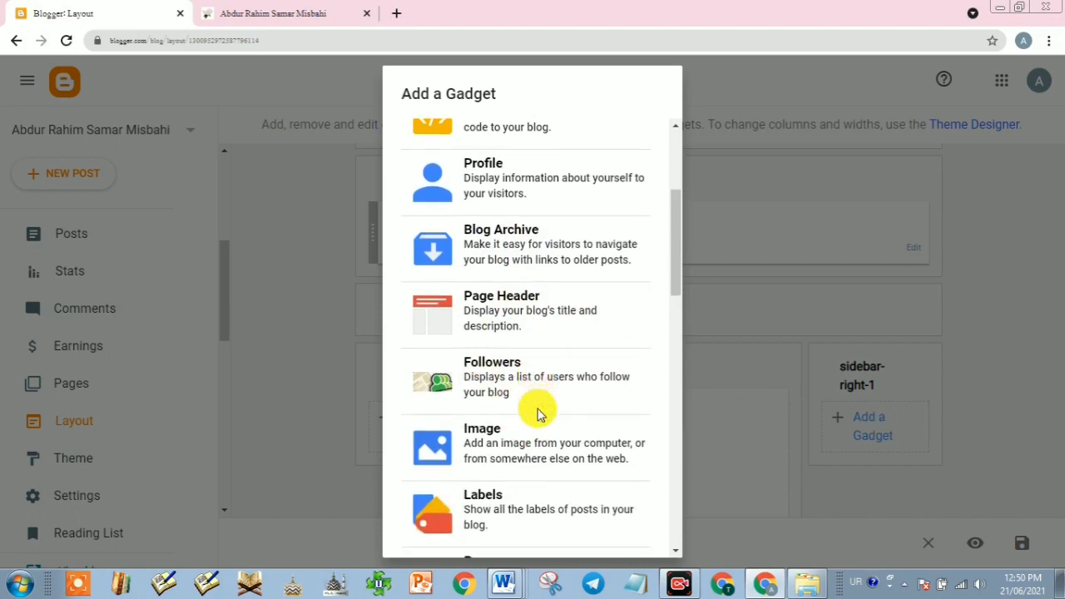
scroll(537, 391, down, 1)
scroll(499, 400, down, 2)
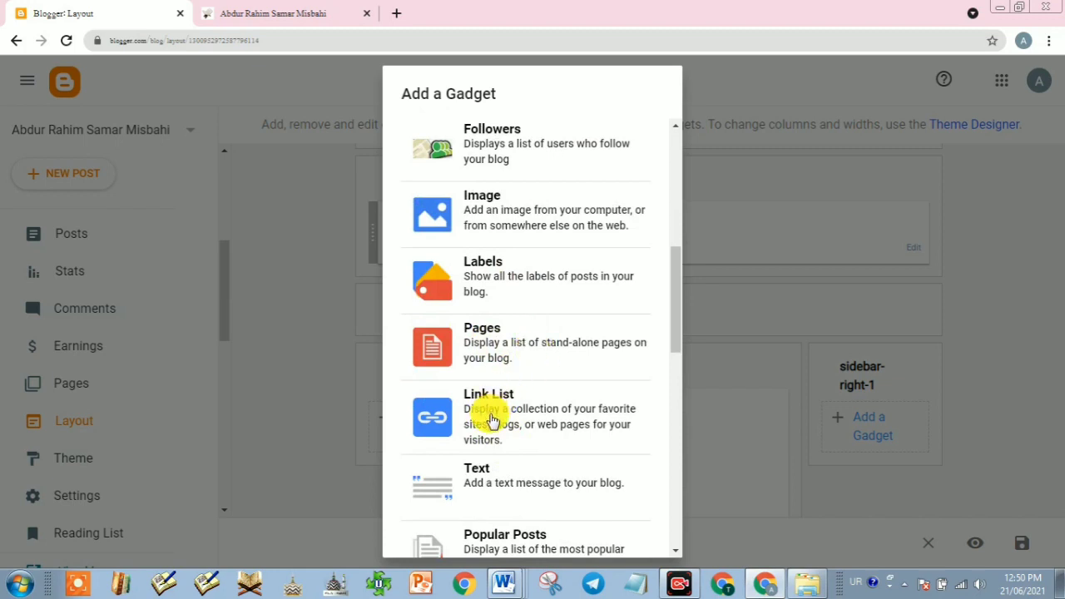
scroll(564, 425, down, 2)
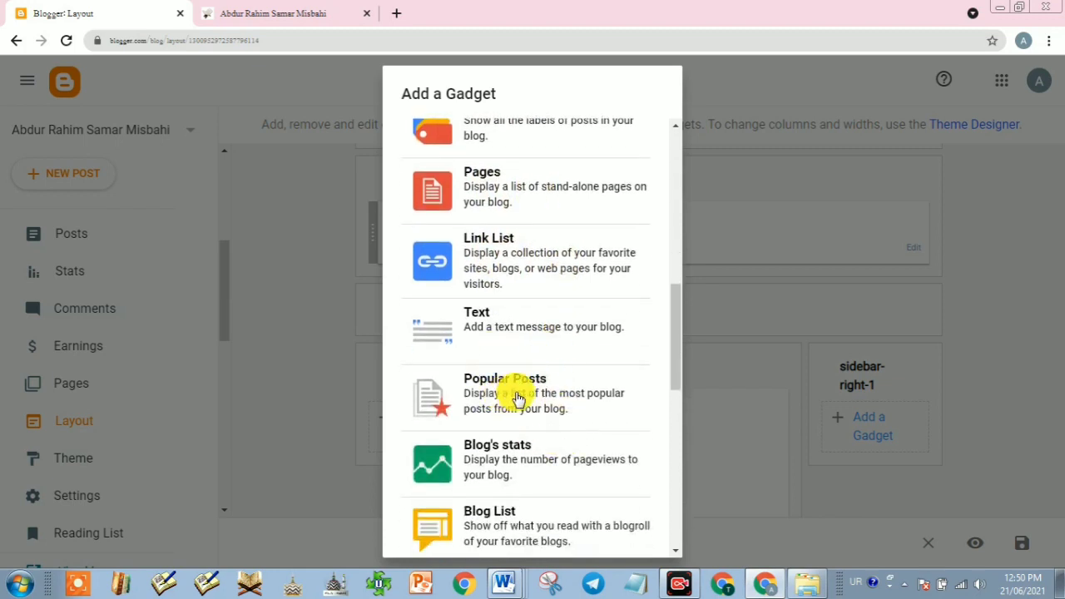
scroll(533, 404, down, 1)
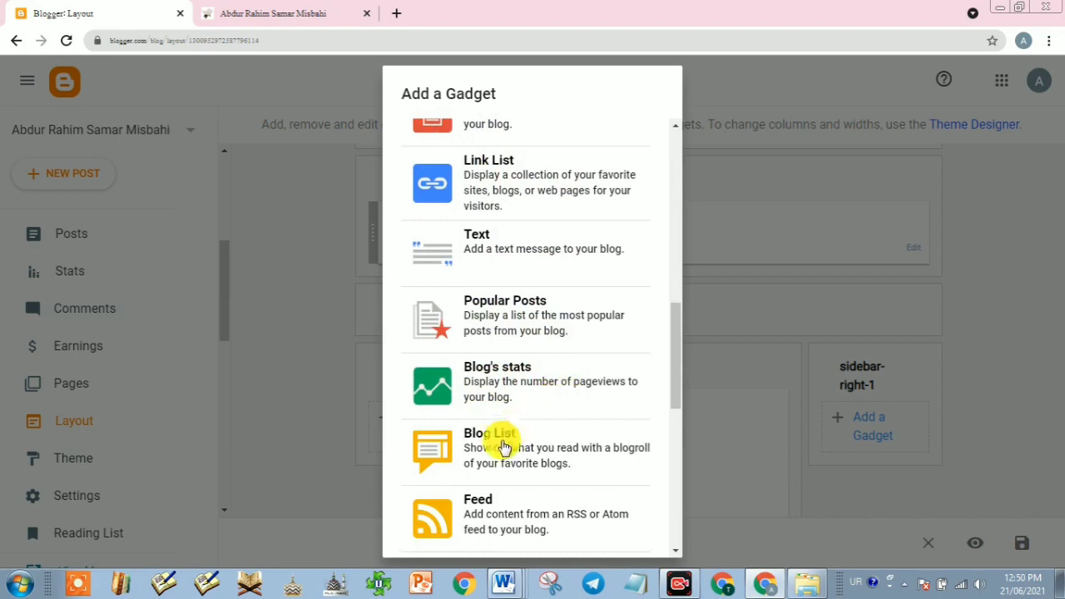
scroll(503, 447, down, 1)
scroll(502, 447, down, 1)
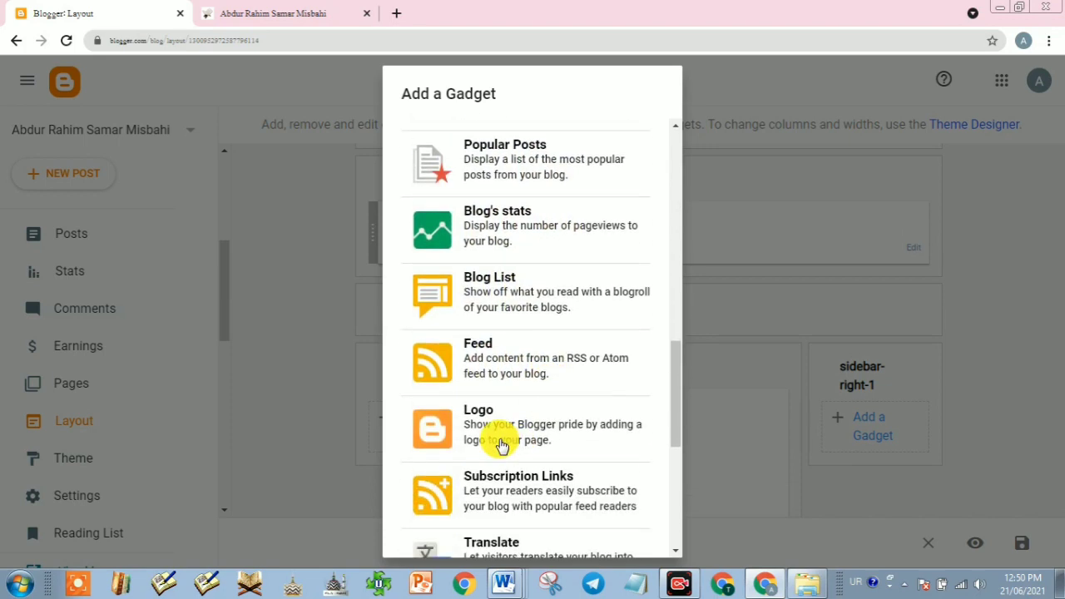
scroll(554, 488, down, 2)
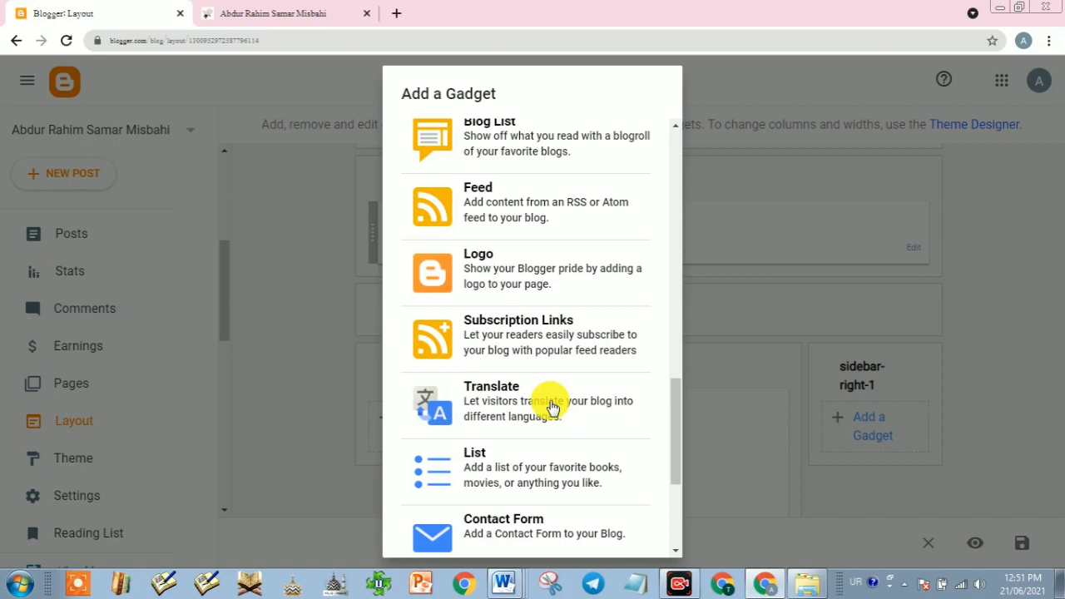
Add an Image gadget to the sidebar-right-1 area and title it "رضوی پریوار کا پریچے".
scroll(549, 419, down, 2)
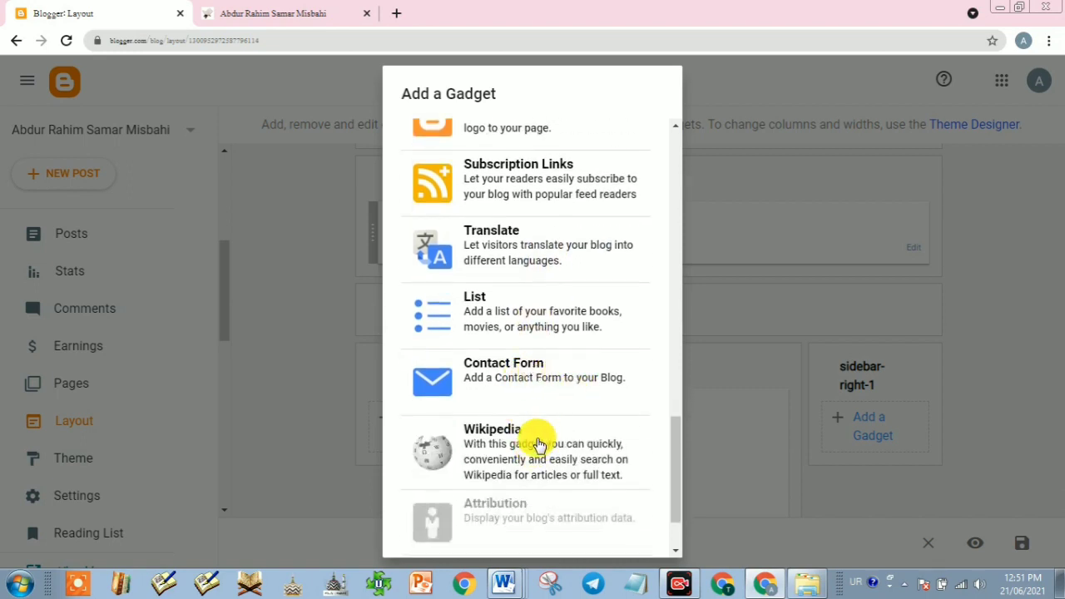
scroll(542, 442, down, 1)
scroll(566, 412, up, 10)
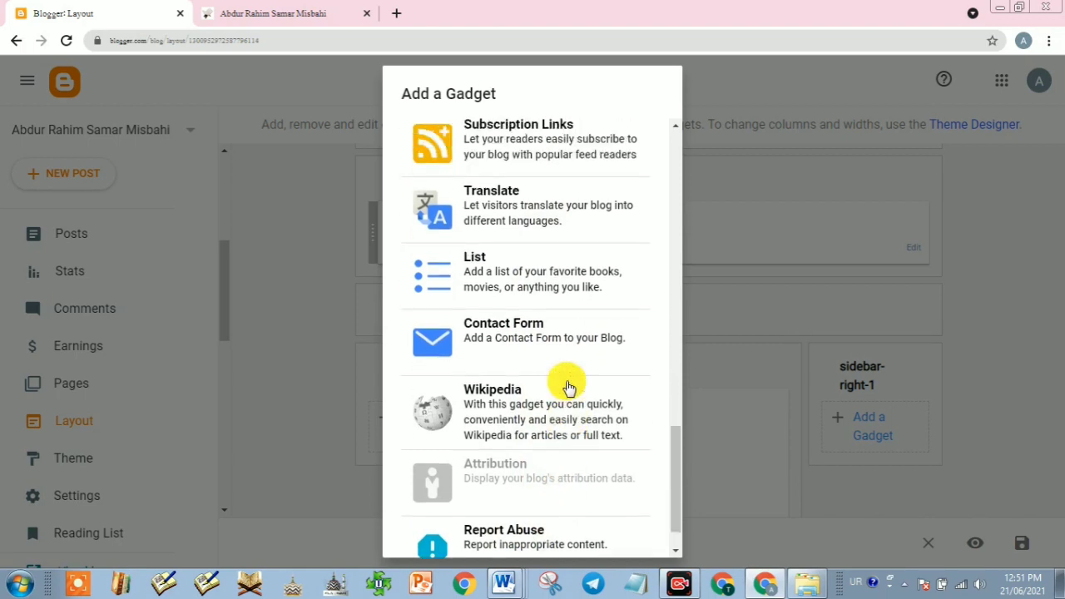
scroll(565, 387, up, 2)
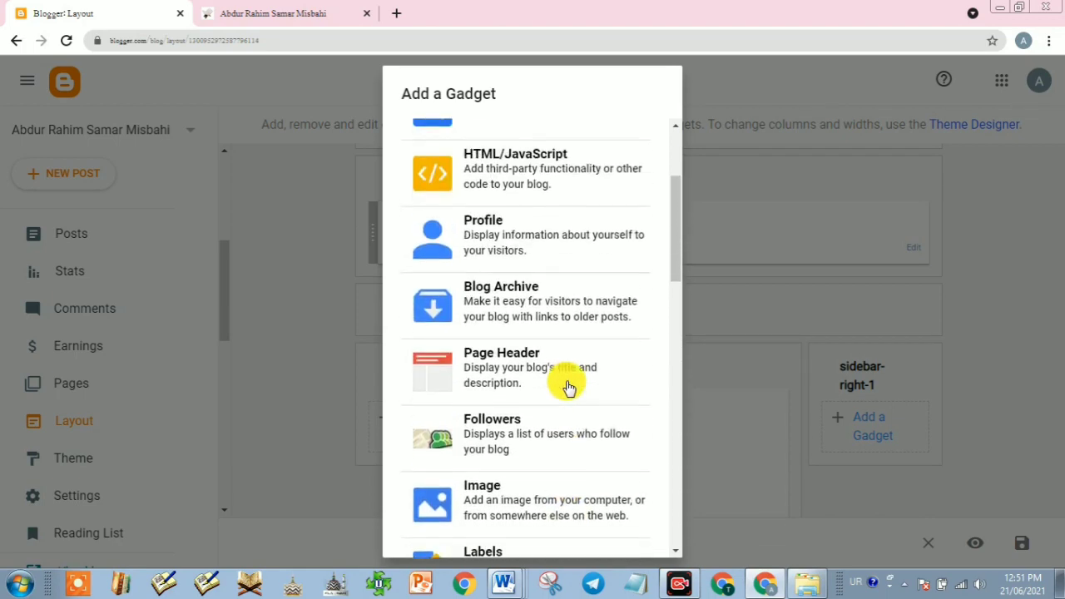
scroll(533, 412, down, 1)
click(493, 428)
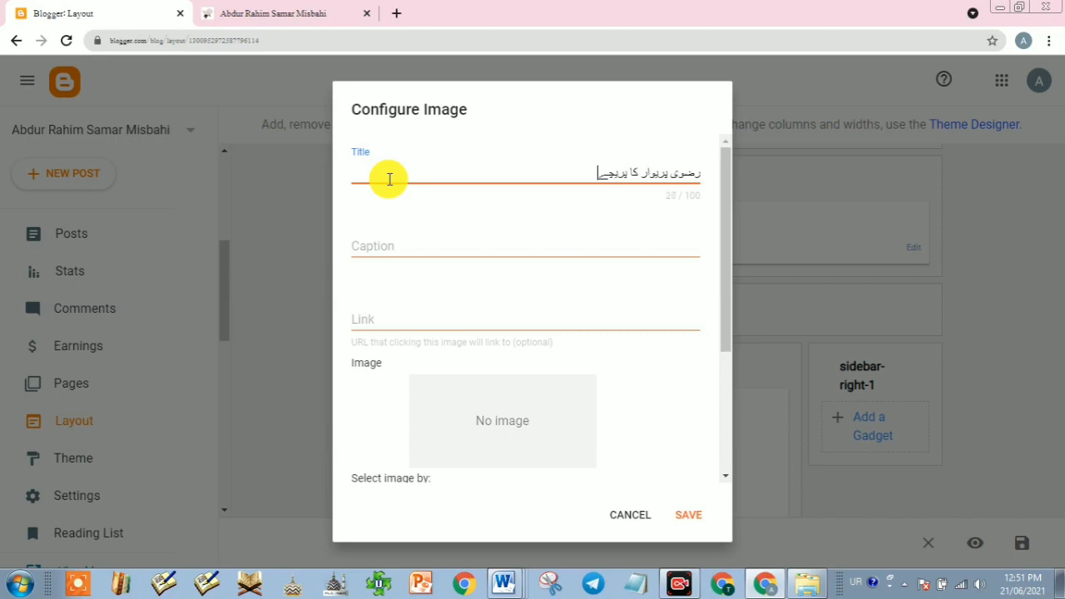
Leave the caption and link empty, turn on Shrink to fit, and set the image source to Upload image from computer.
click(423, 251)
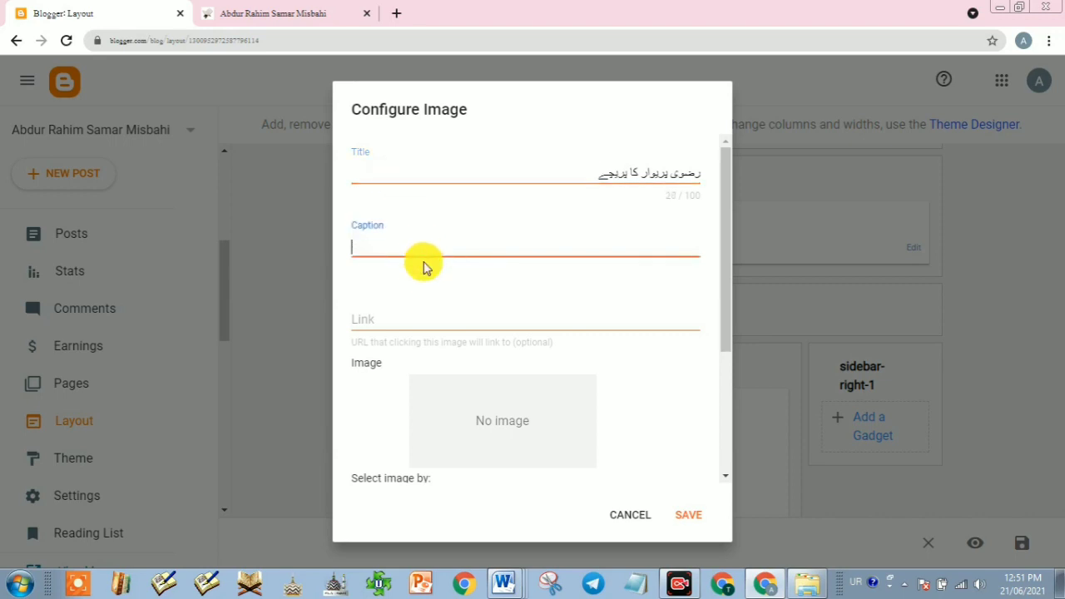
click(408, 322)
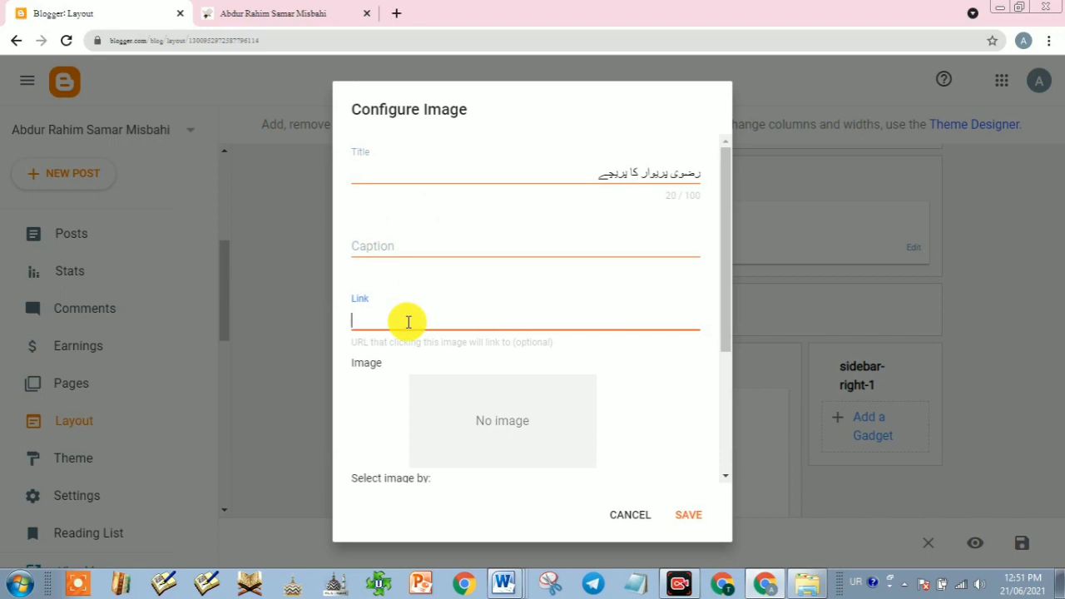
click(436, 371)
scroll(459, 435, down, 2)
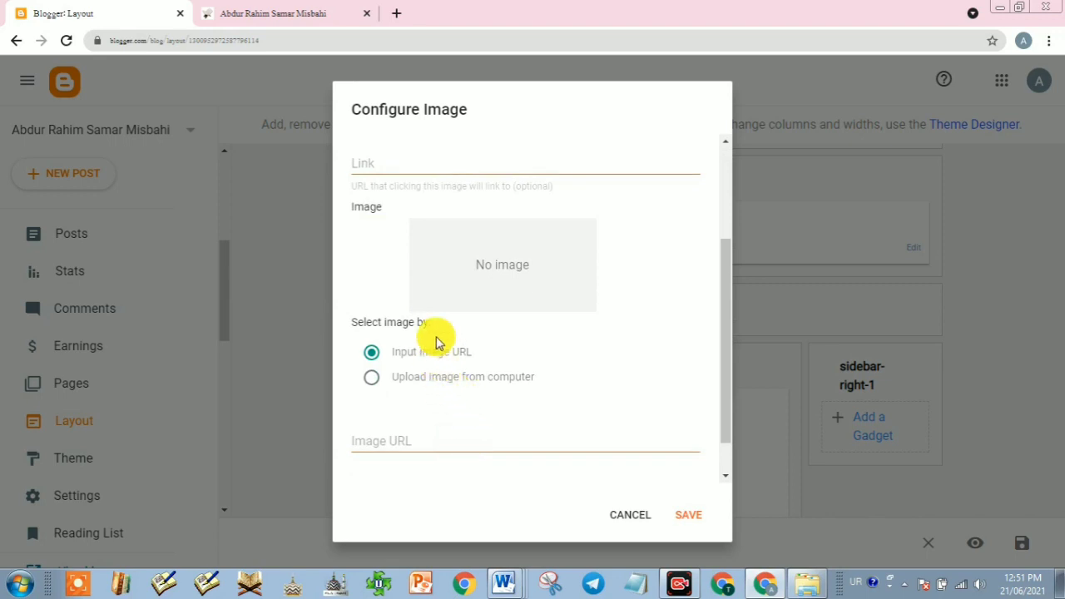
scroll(450, 325, up, 2)
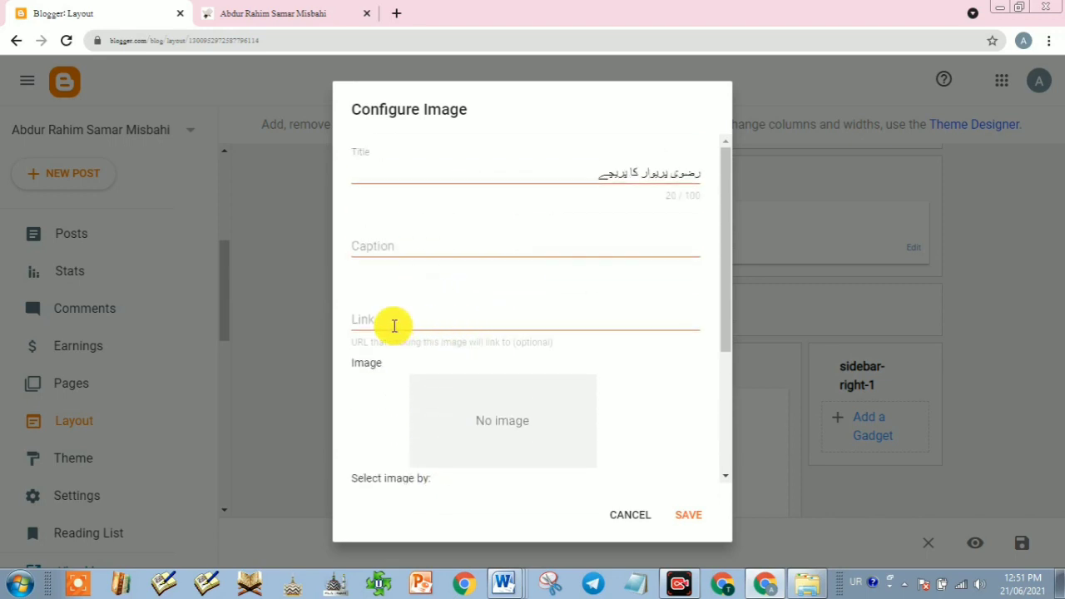
scroll(408, 342, down, 2)
scroll(483, 387, down, 1)
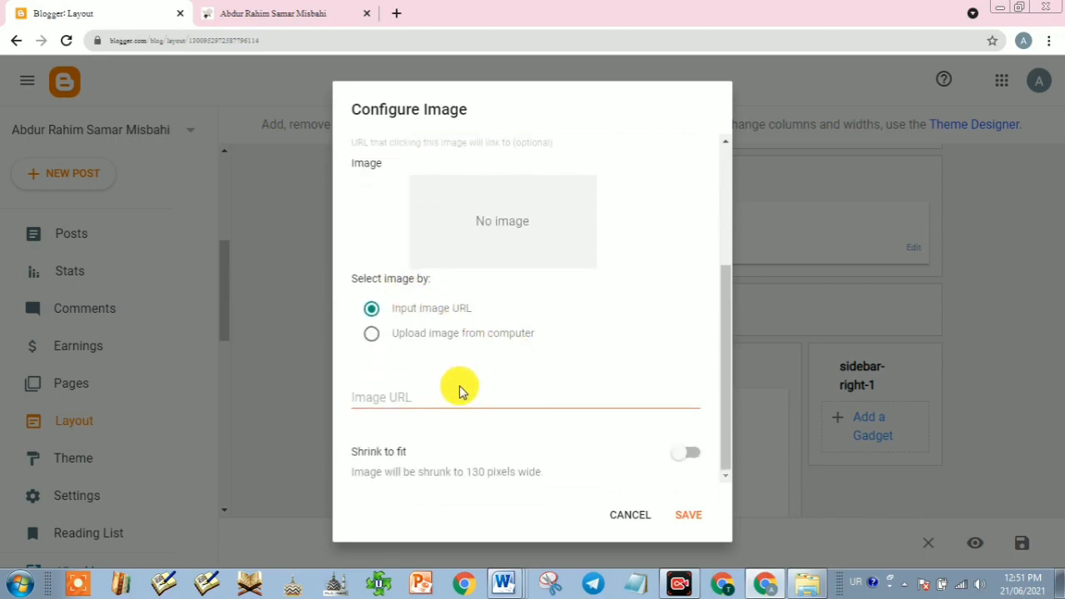
click(407, 398)
click(690, 456)
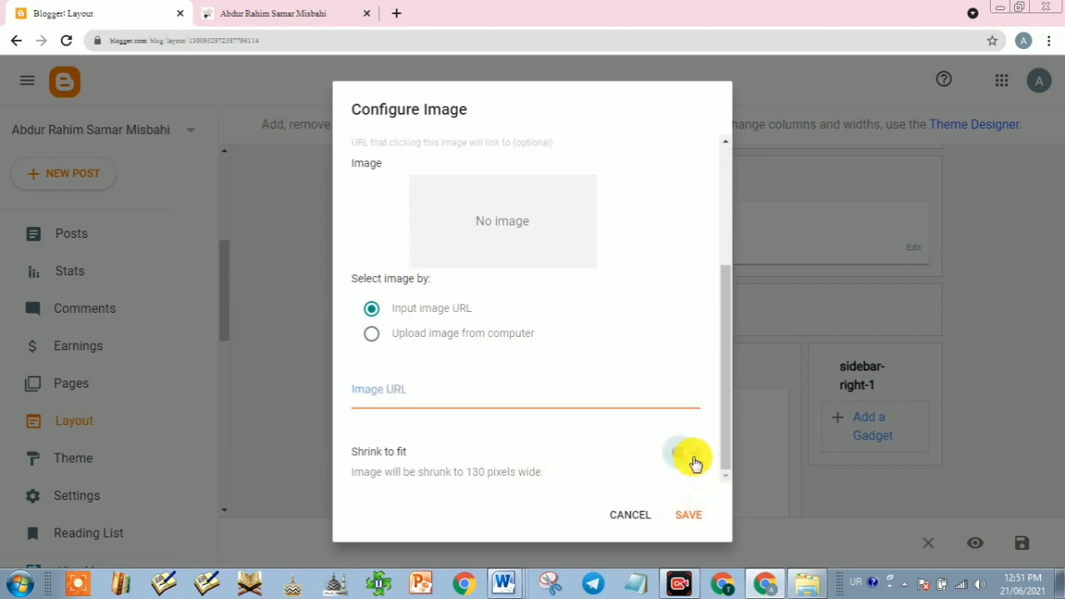
click(374, 337)
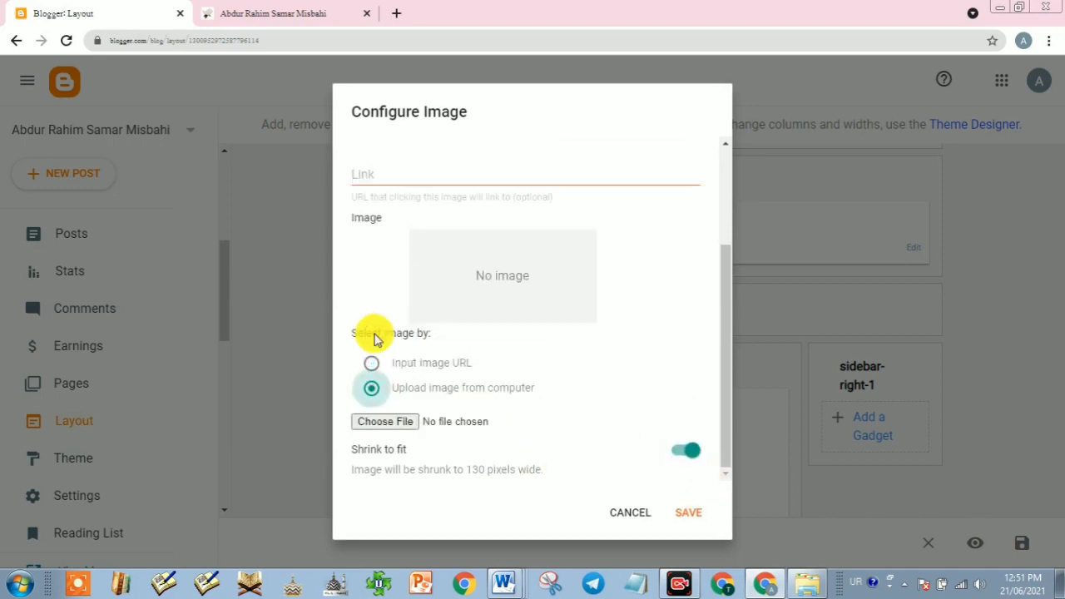
Open the file chooser for the gadget's image and browse to the Works\Books folder on Local Disk (D:).
click(385, 422)
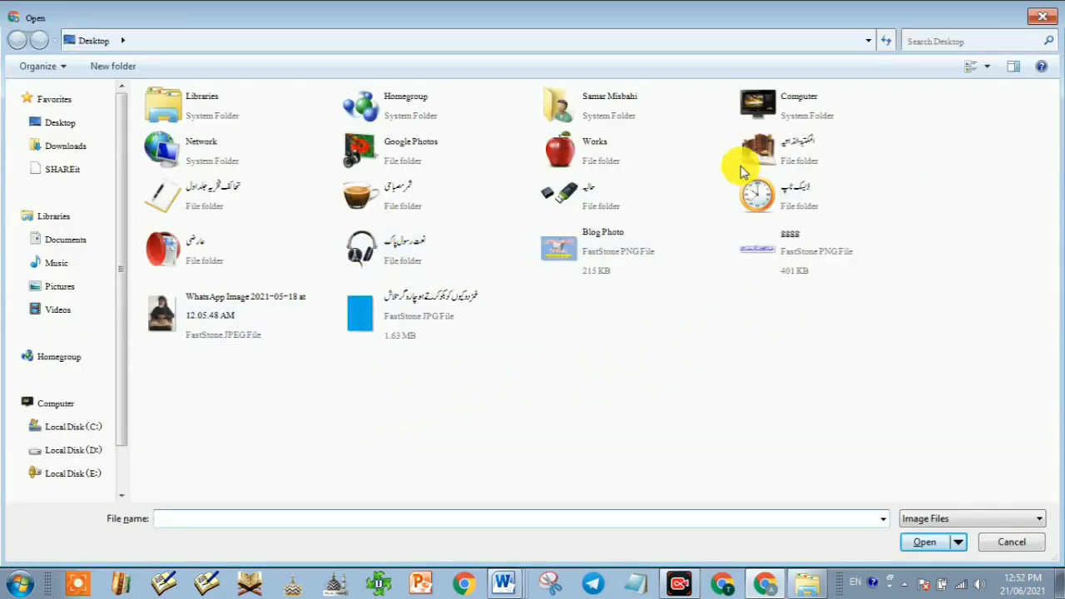
double_click(774, 109)
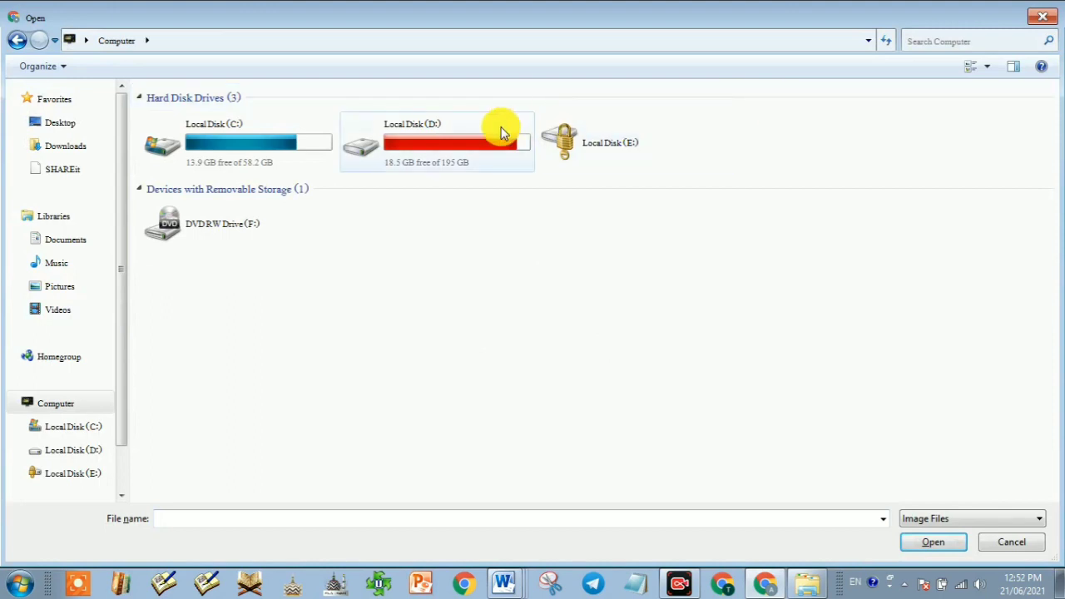
double_click(447, 140)
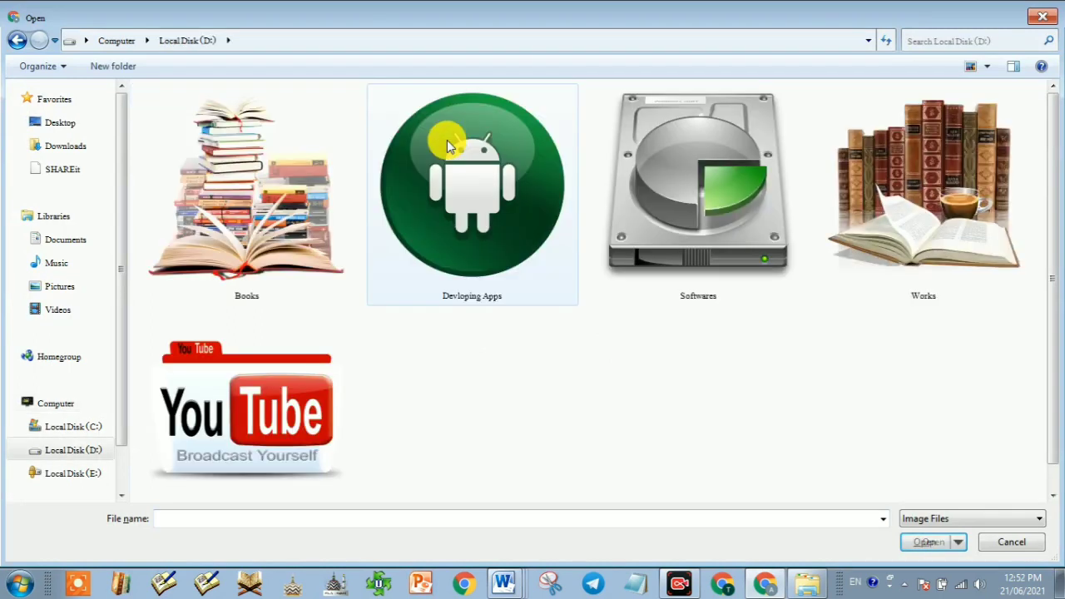
double_click(970, 218)
double_click(175, 138)
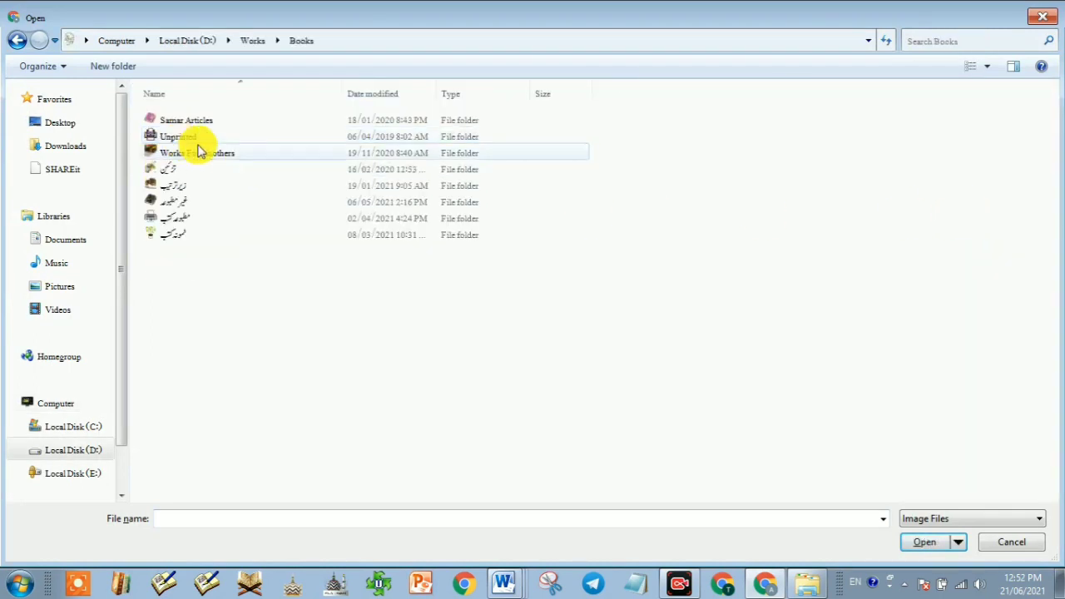
Upload the cover image IMG-20181024- from the "رضوی پریوار کا پریچے ہندی" folder inside "مطبوعہ کتب".
double_click(179, 206)
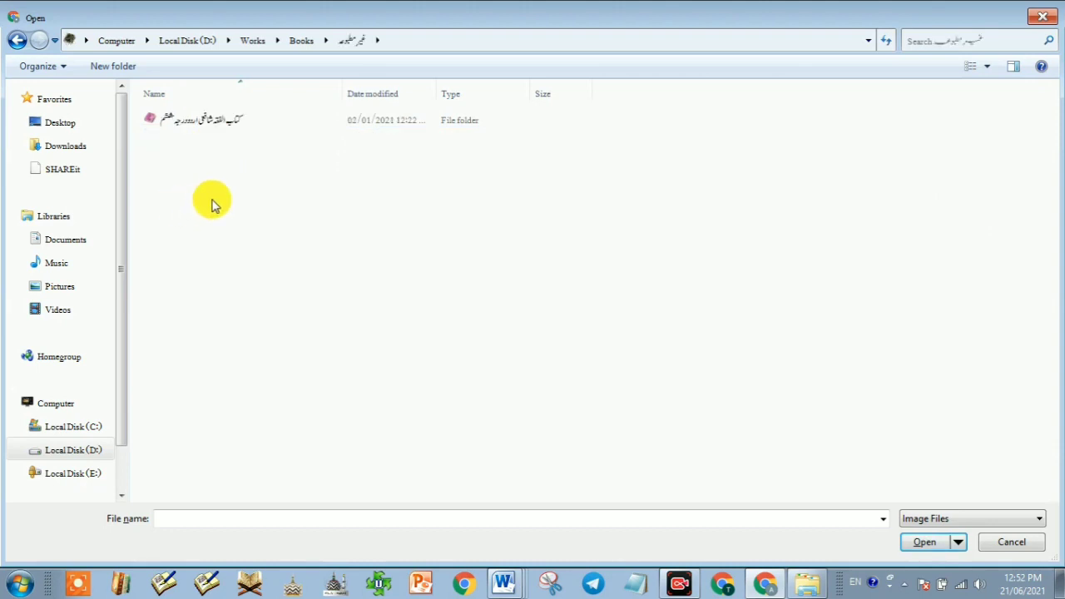
click(14, 43)
double_click(176, 219)
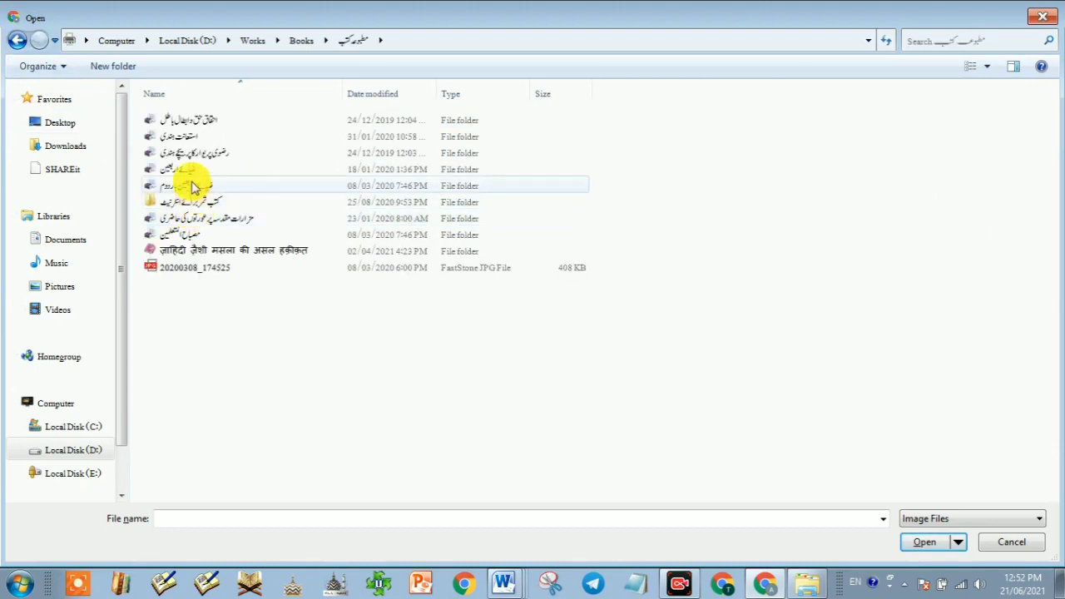
double_click(207, 154)
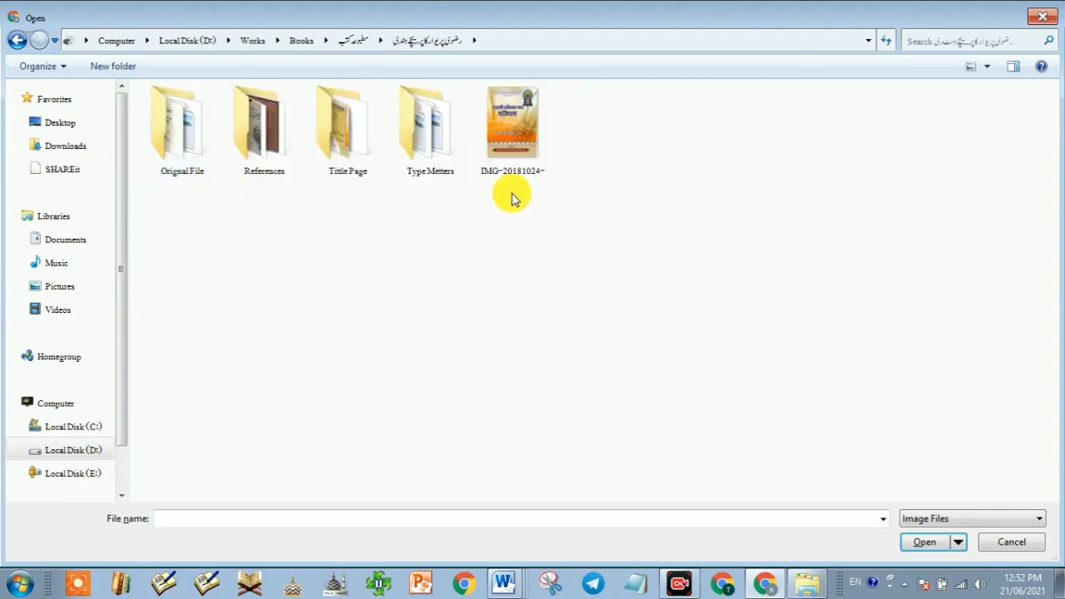
click(513, 137)
click(924, 542)
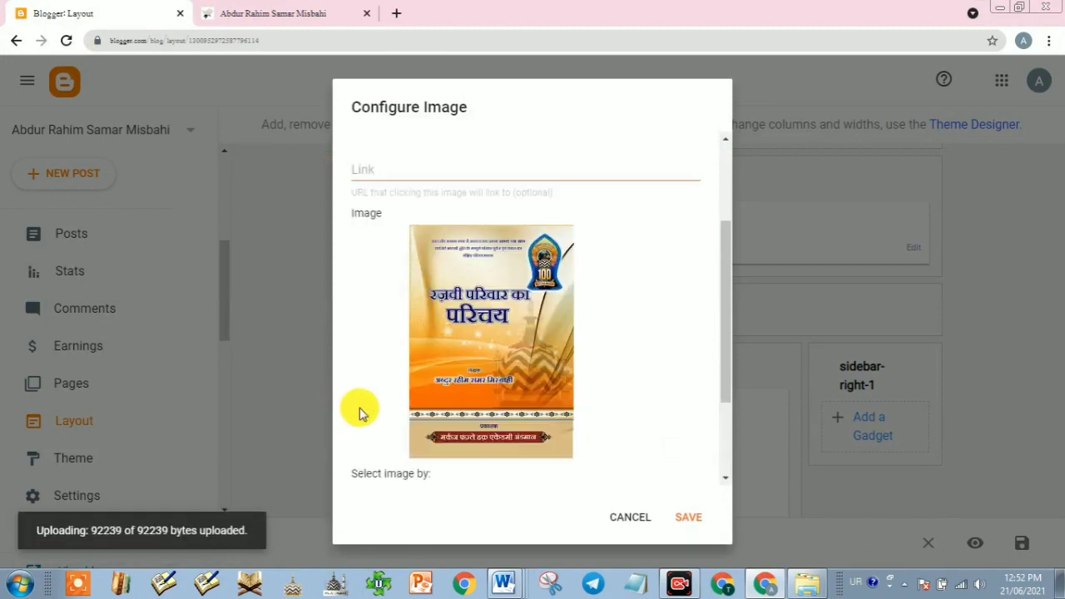
Check the uploaded cover and the image options, and save the Image gadget.
scroll(503, 400, down, 1)
scroll(510, 369, down, 1)
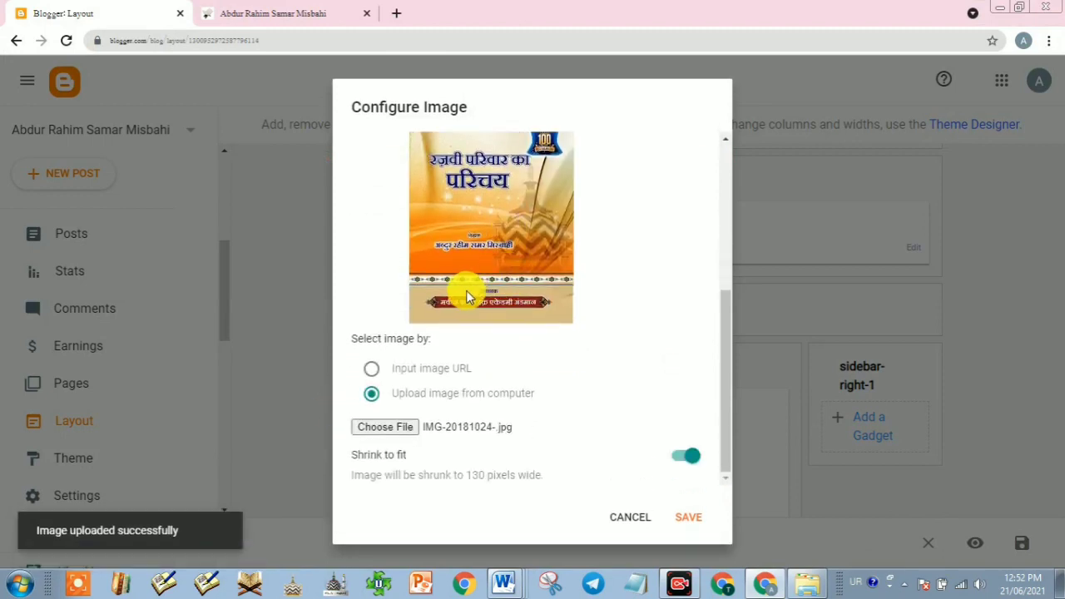
scroll(525, 268, up, 1)
scroll(523, 306, down, 1)
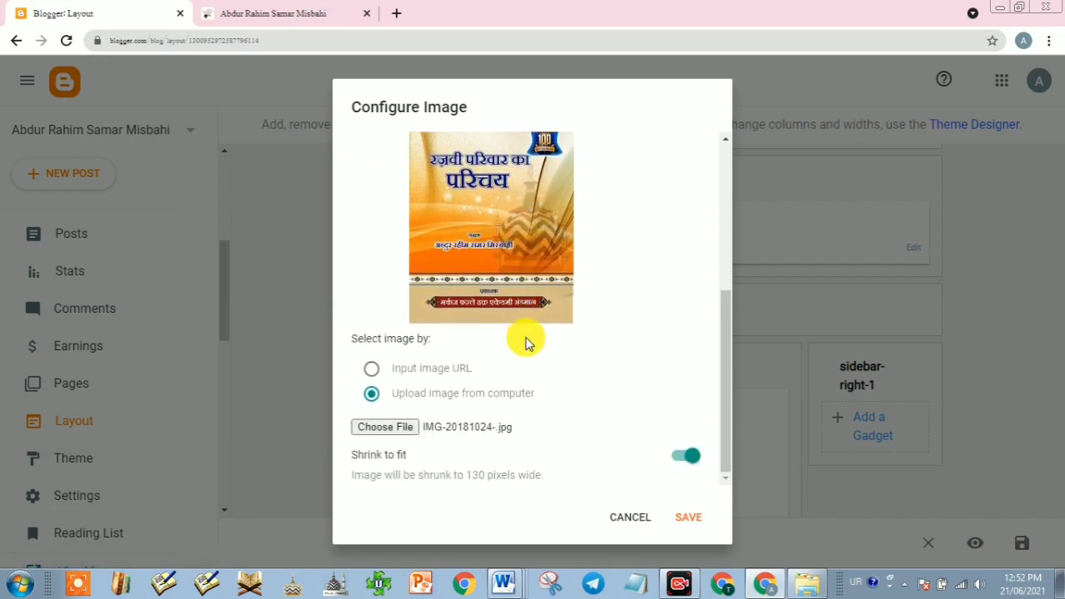
click(684, 519)
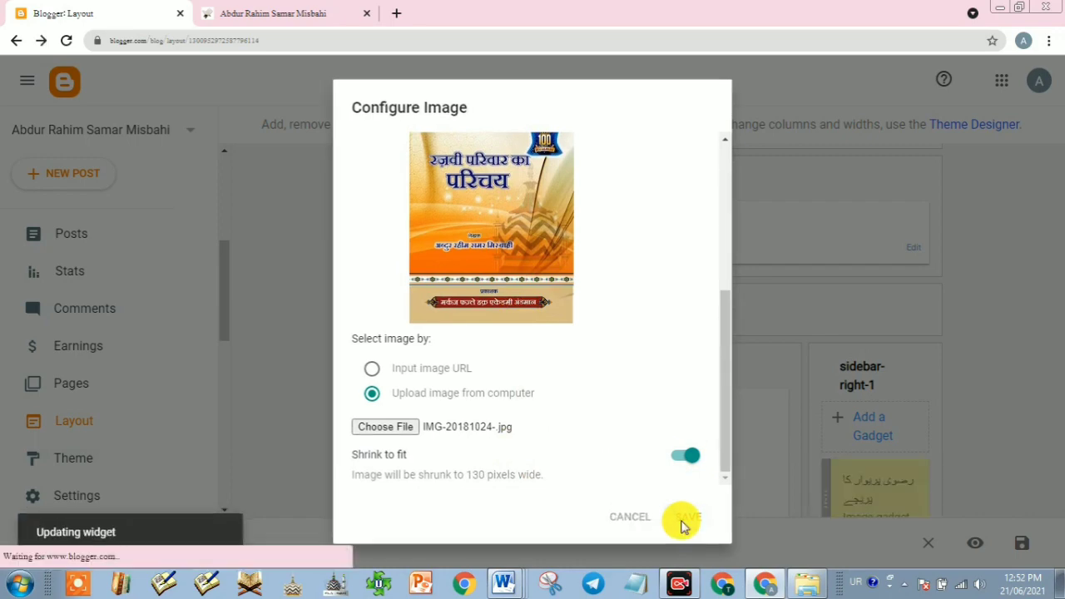
Reload the blog page and check the book cover in its right sidebar and the space beneath it.
click(277, 15)
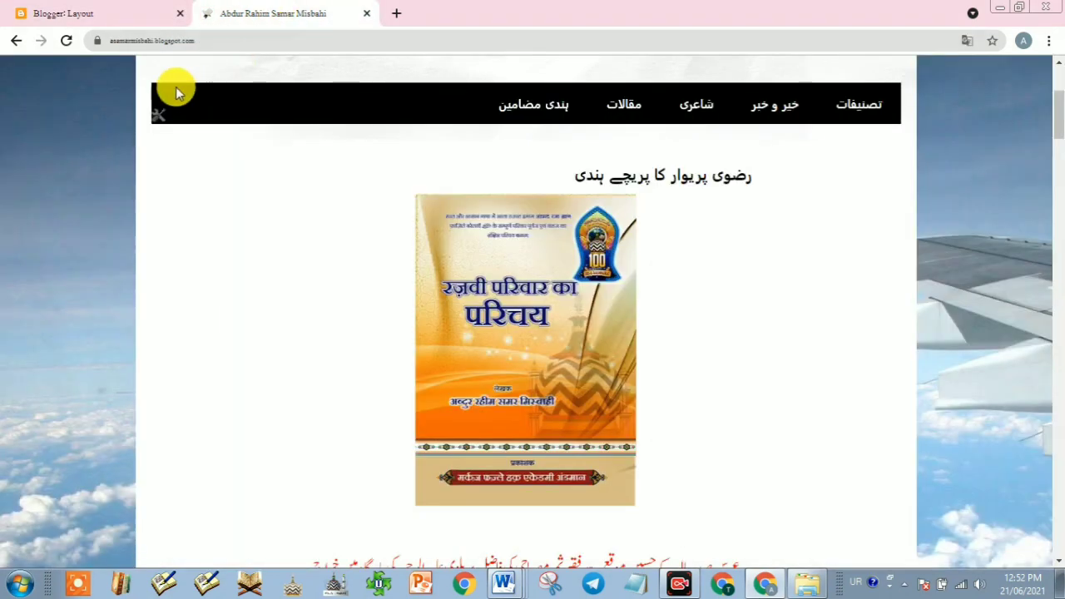
click(66, 42)
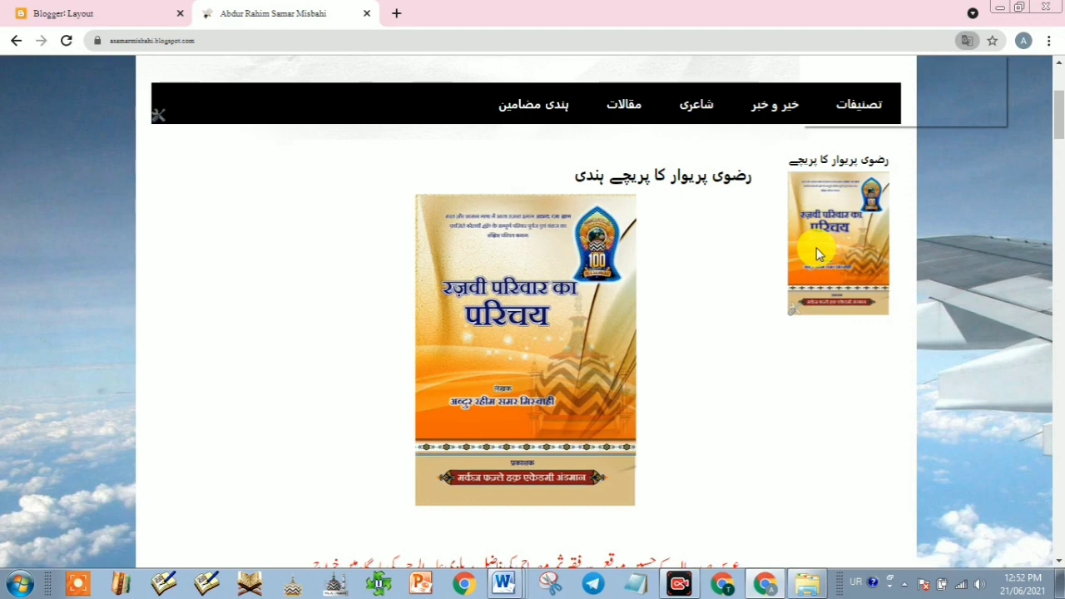
scroll(857, 442, down, 3)
scroll(858, 440, down, 8)
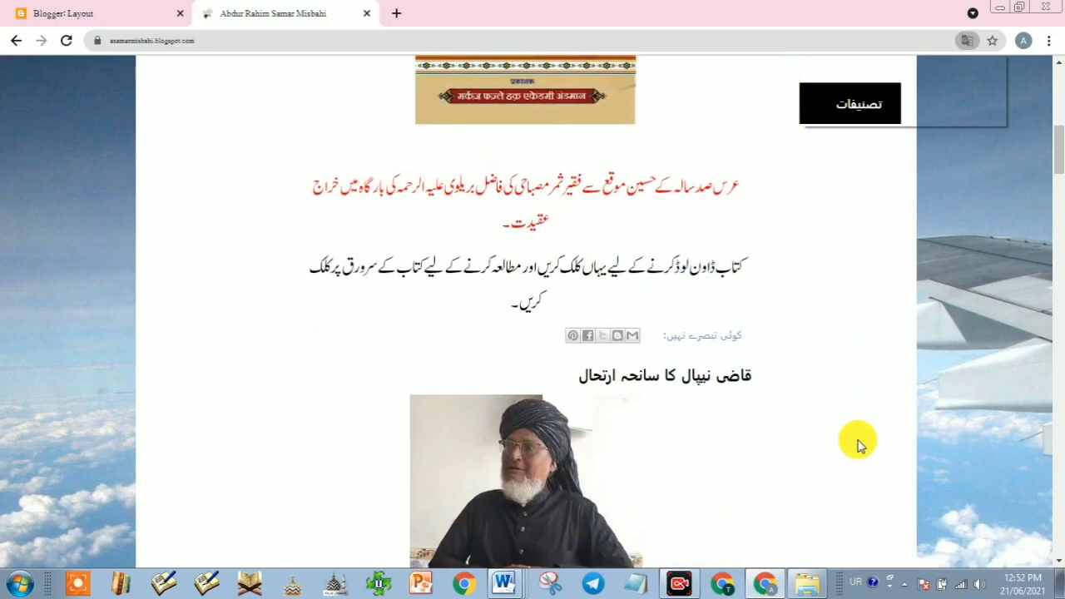
scroll(739, 411, up, 6)
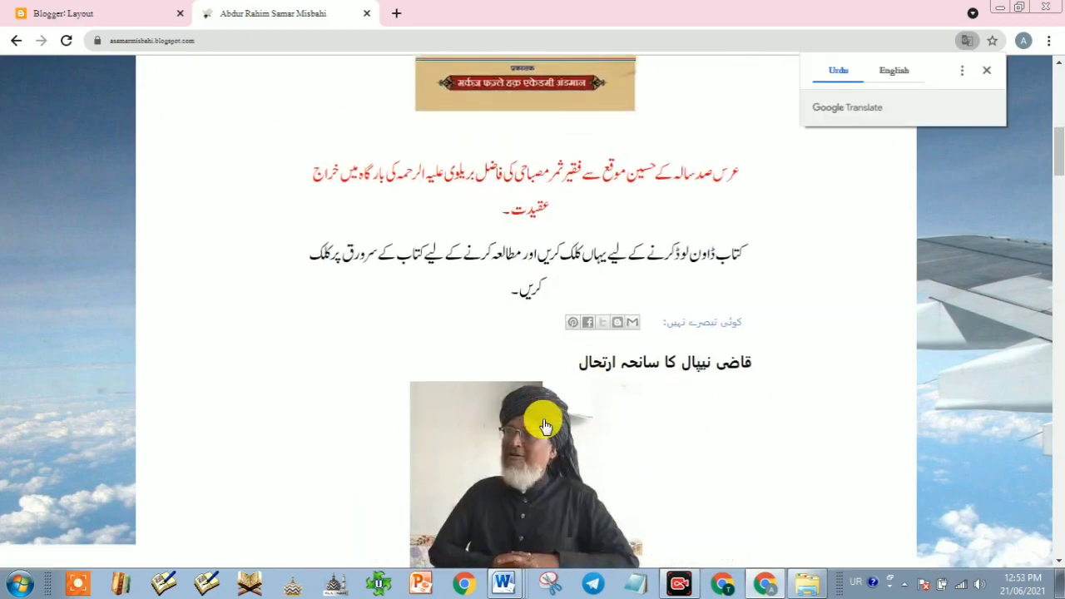
Look through the blog's posts down to the Popular Posts section and recheck the sidebar cover near the page start.
scroll(549, 419, down, 15)
scroll(552, 421, down, 15)
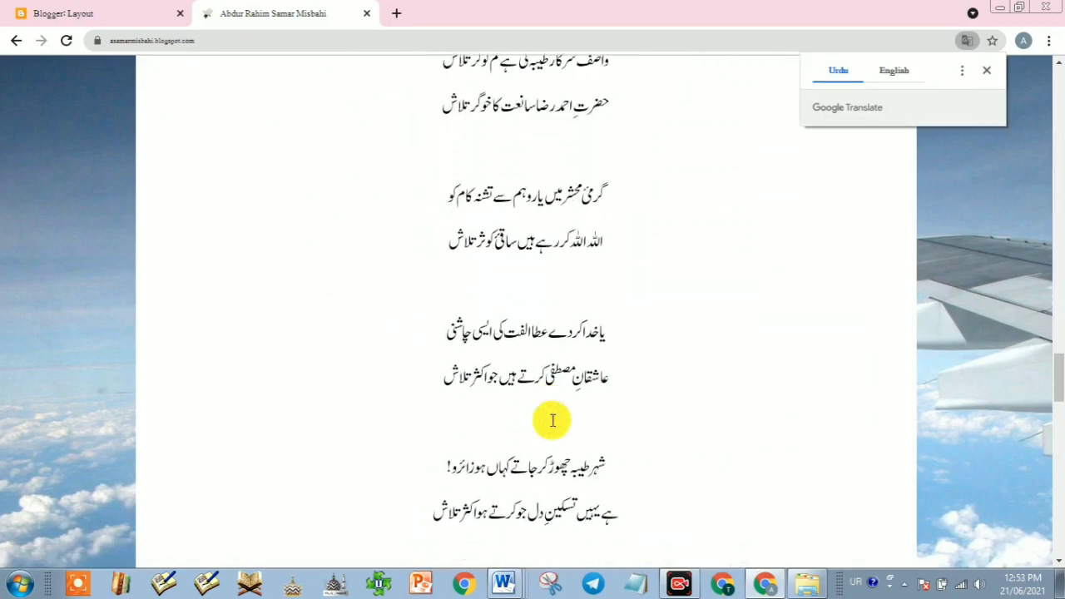
scroll(787, 313, down, 5)
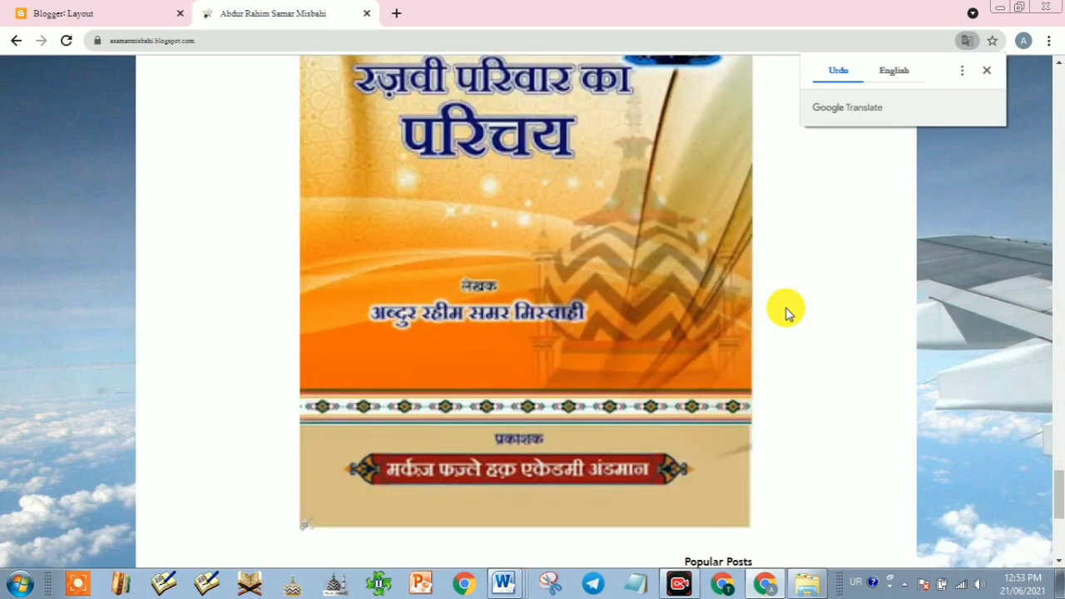
scroll(788, 313, up, 15)
scroll(787, 313, up, 15)
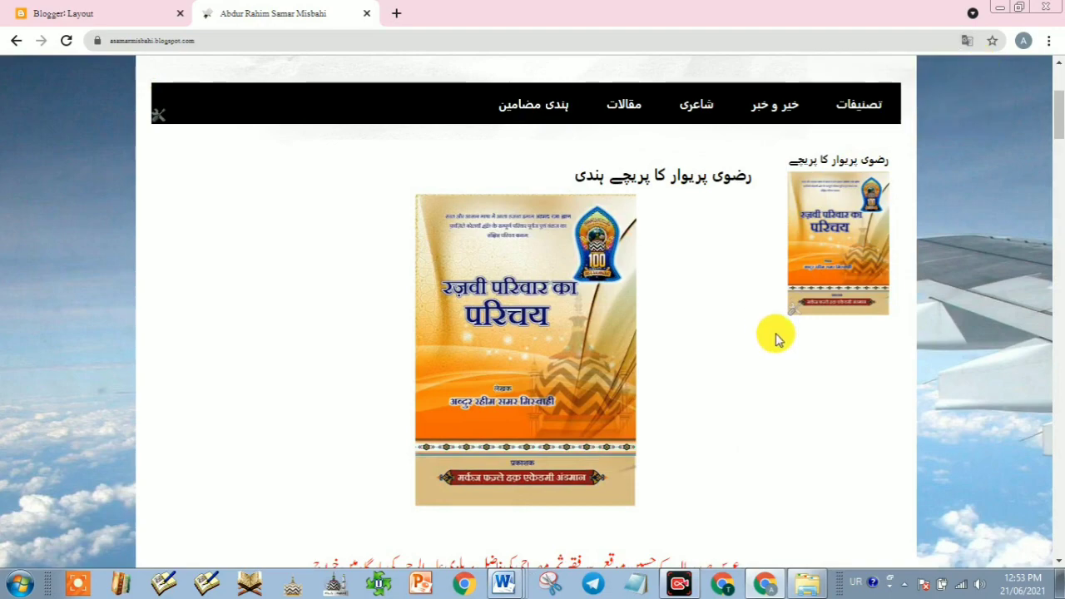
scroll(766, 409, up, 3)
scroll(840, 452, down, 3)
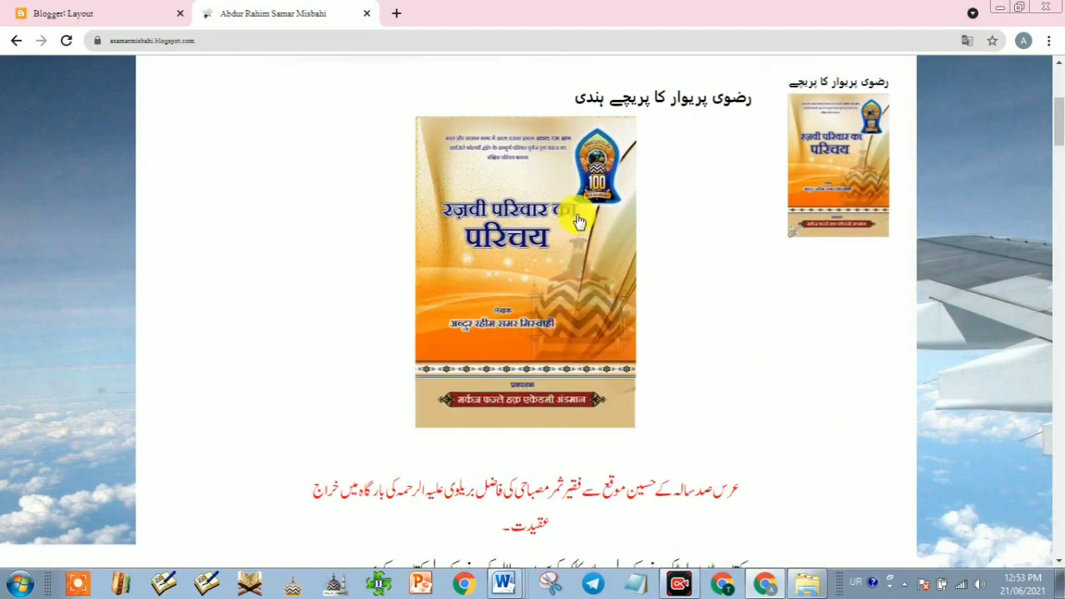
Add a Blog Search gadget titled "تلاش کریں" to sidebar-left-1 and save it.
click(104, 13)
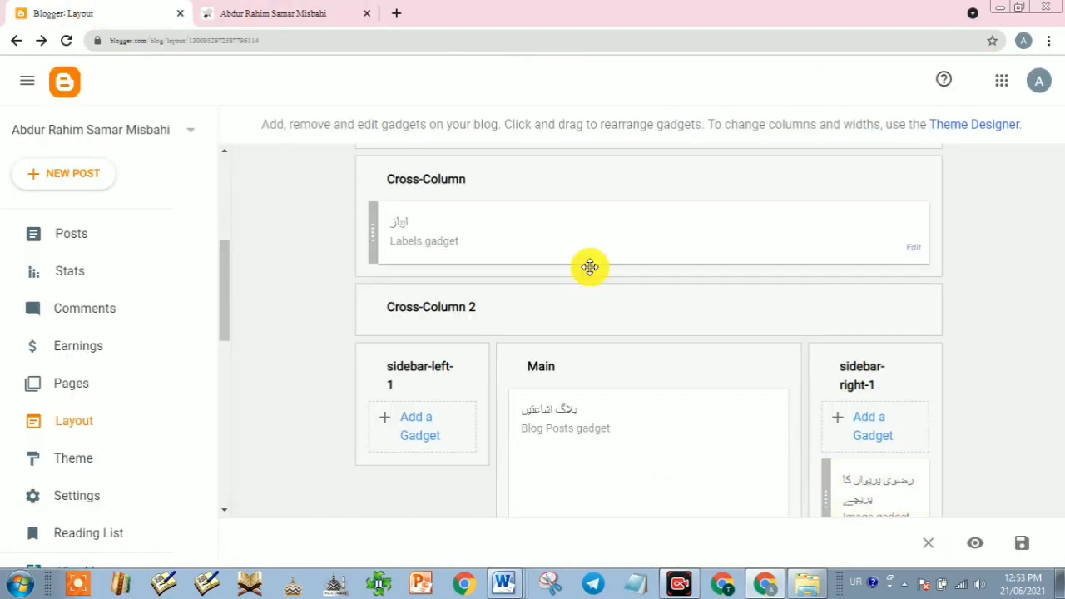
scroll(884, 368, down, 3)
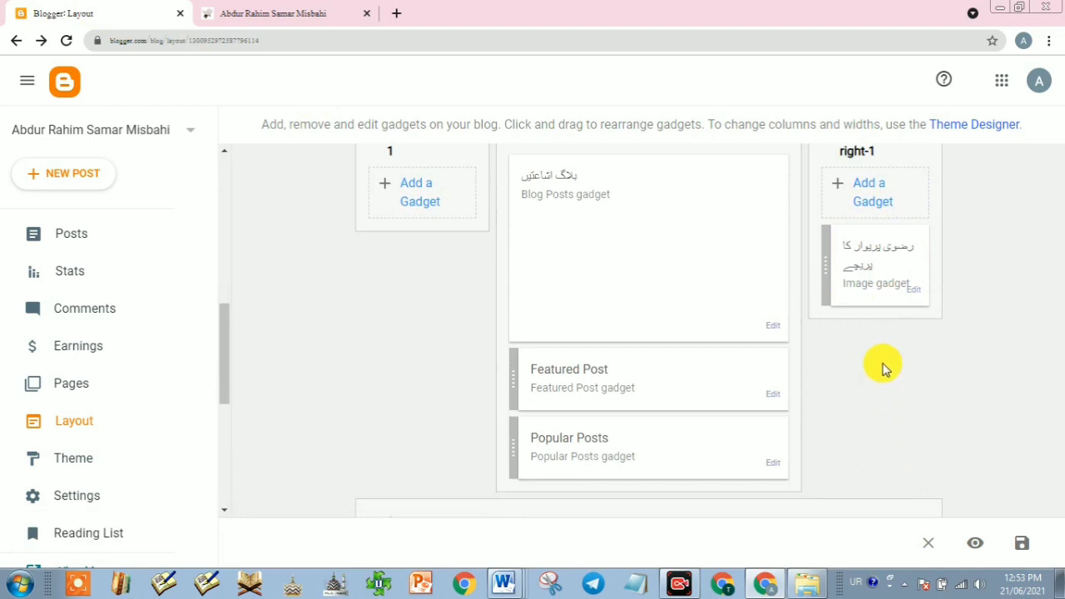
click(412, 194)
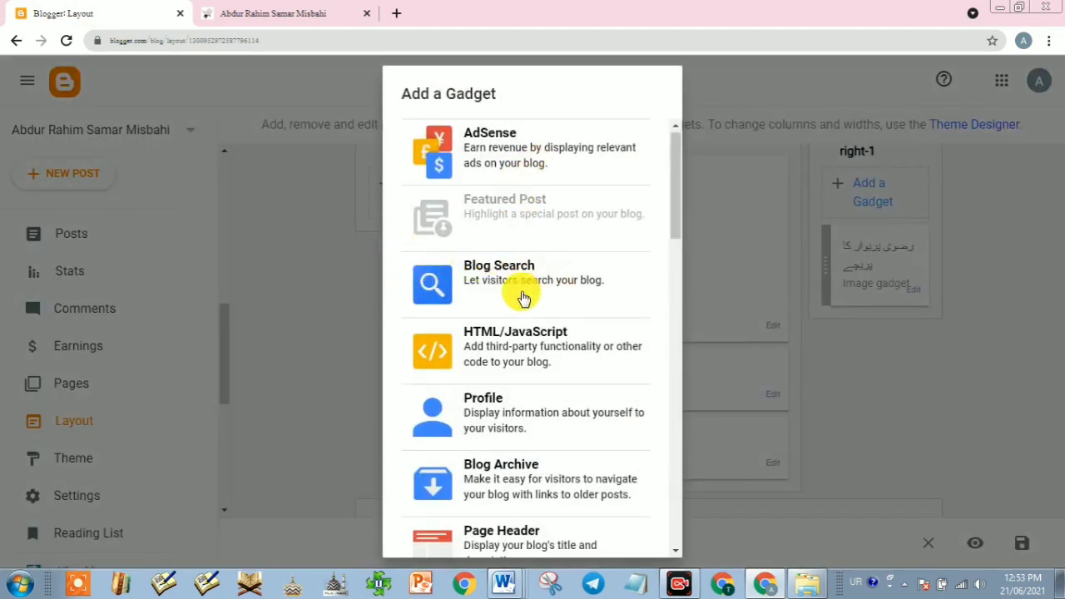
scroll(541, 341, down, 2)
scroll(547, 348, up, 2)
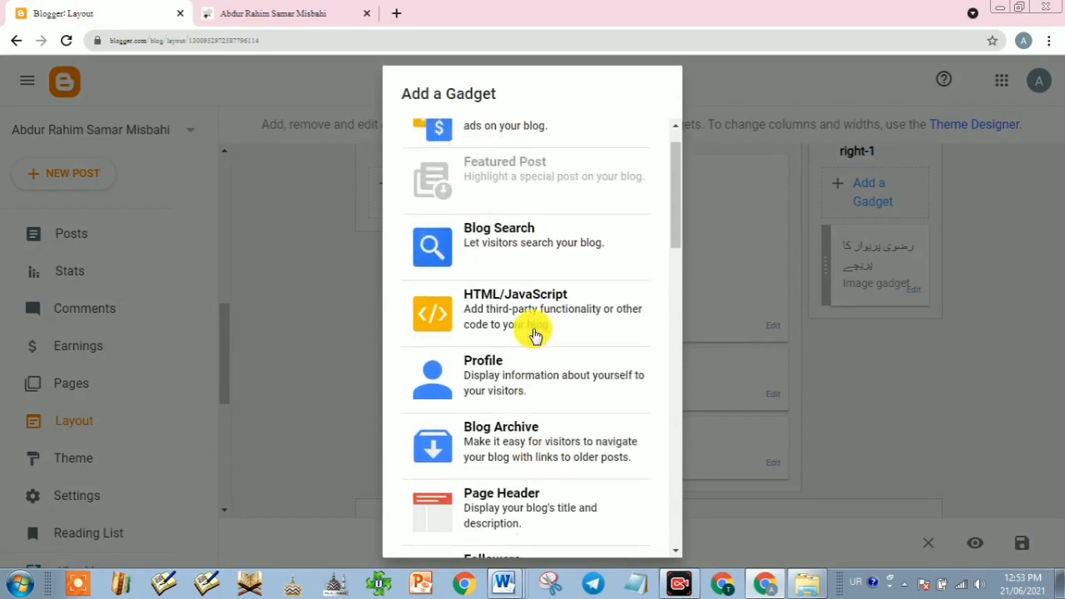
click(505, 280)
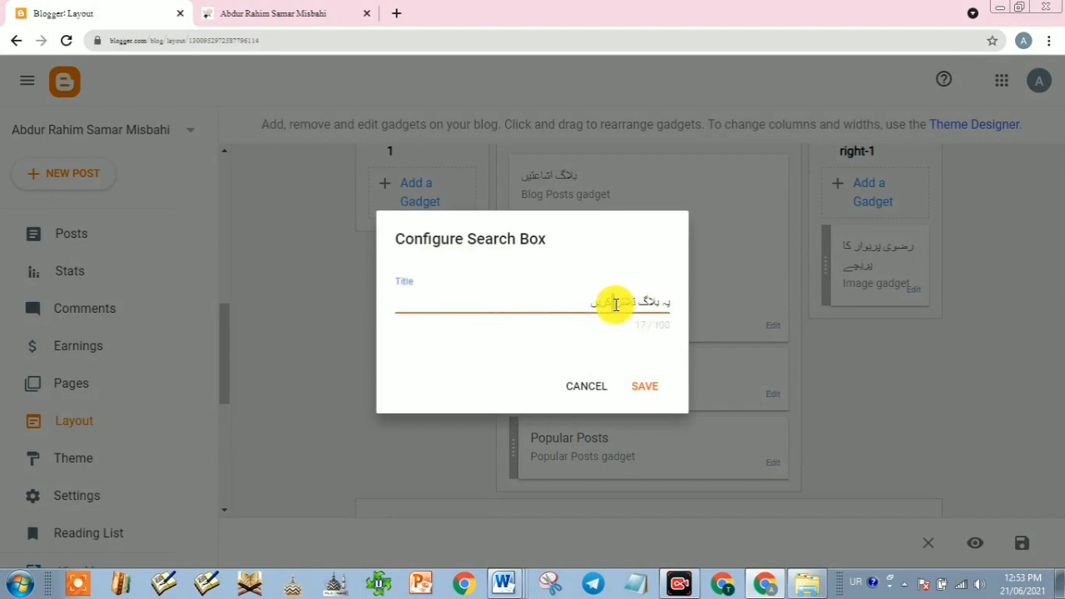
triple_click(616, 305)
text(ت)
click(646, 386)
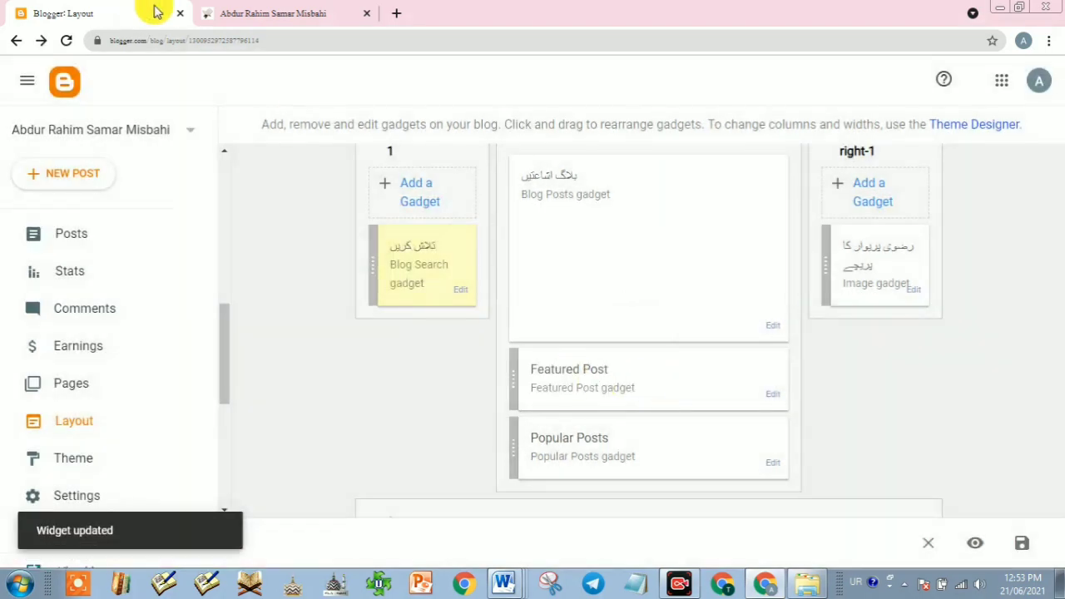
Reload the blog page and check the new search box in its left sidebar.
click(242, 14)
click(67, 42)
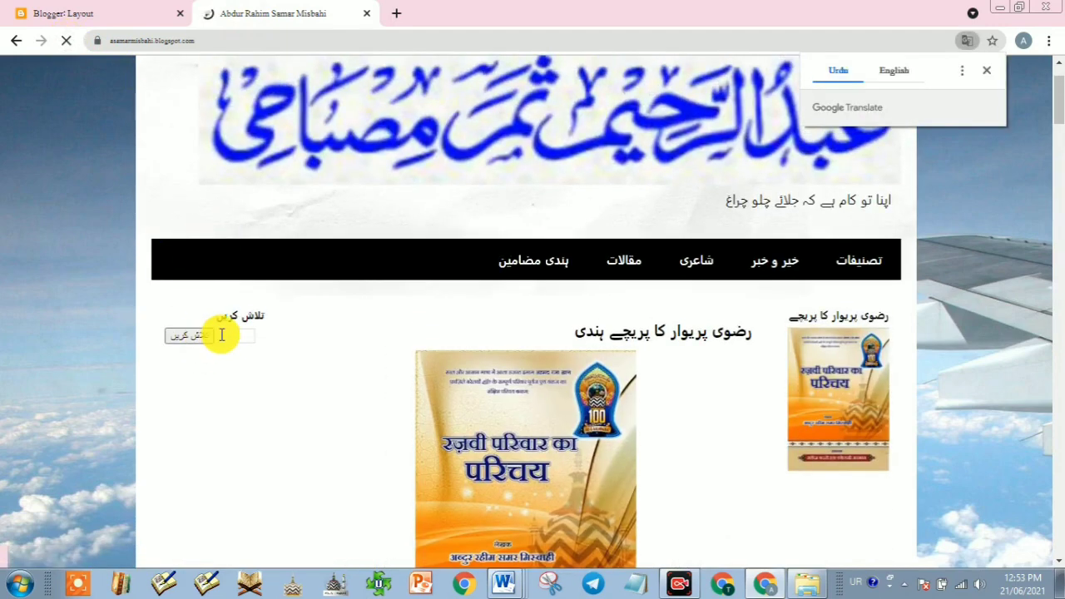
click(239, 336)
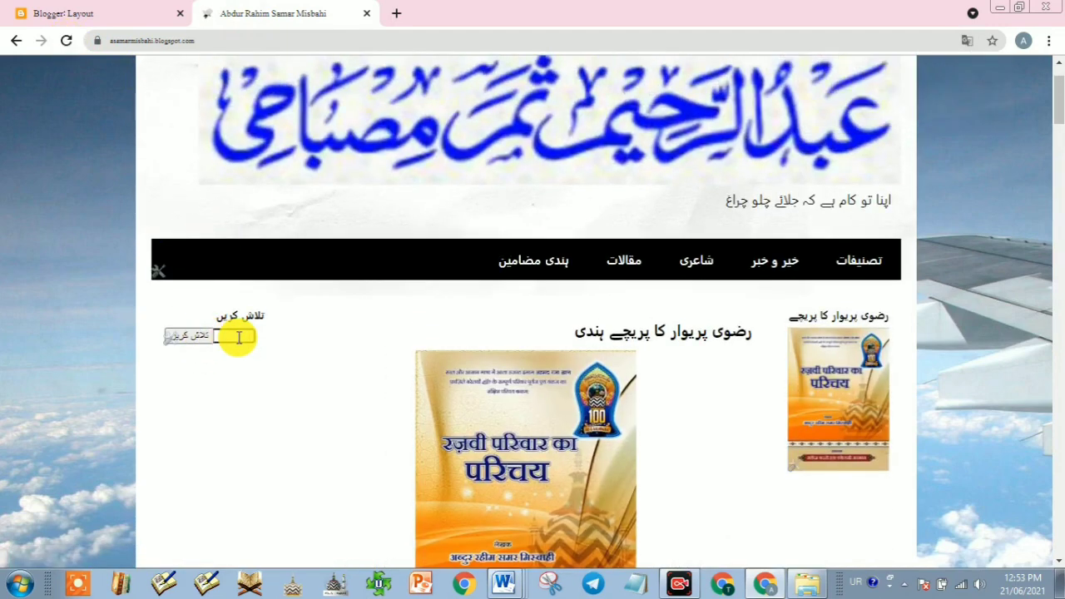
Copy the verse line "عاشقانِ مصطفی کرتے ہیں جو اکثر تلاش" from the poem post and search the blog for it.
scroll(445, 349, down, 9)
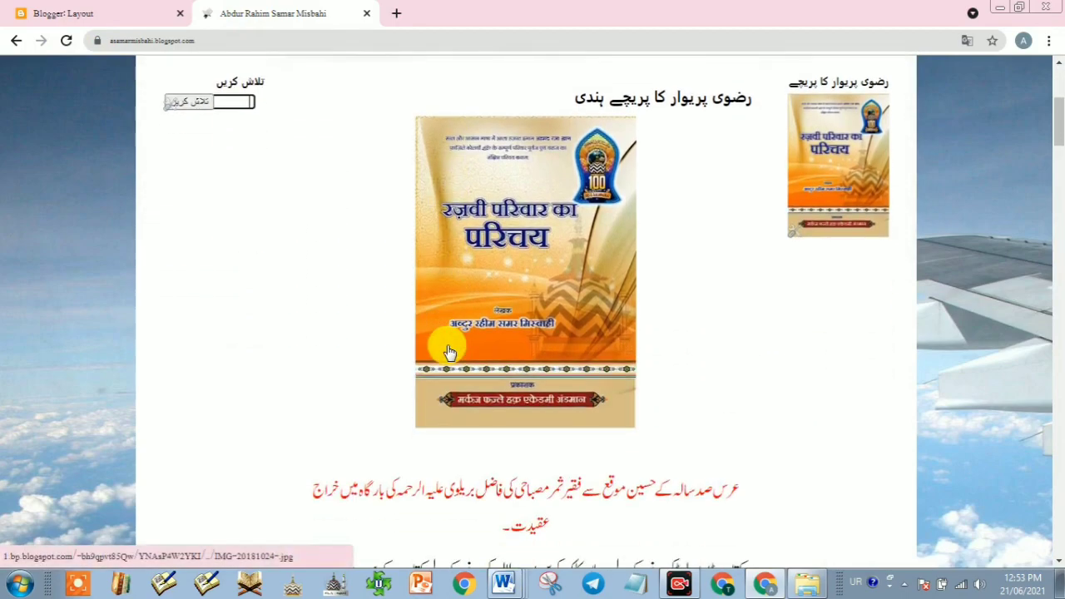
scroll(474, 360, down, 15)
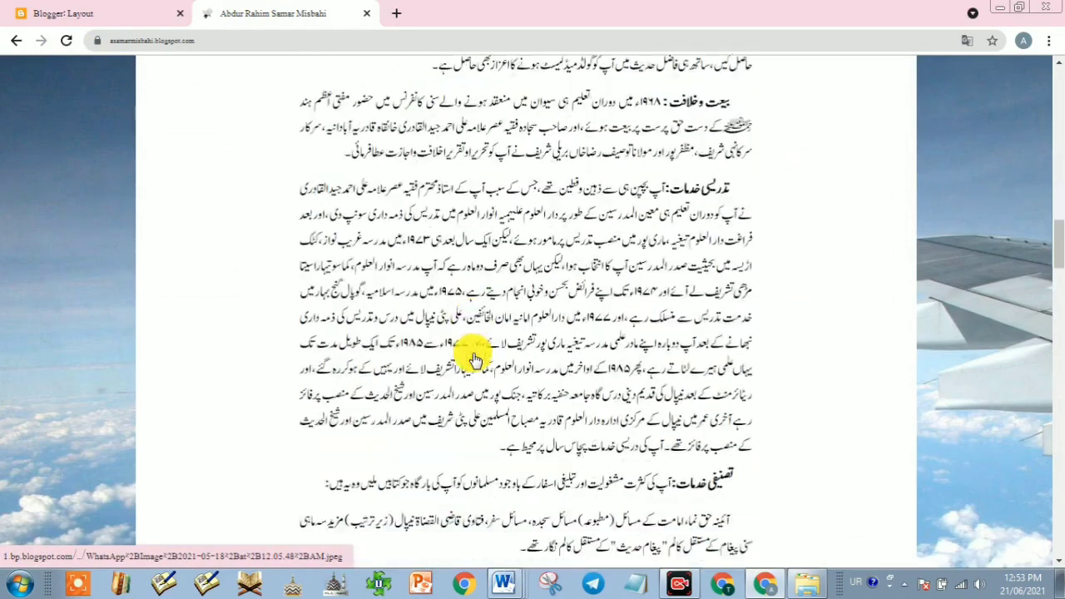
scroll(474, 359, down, 8)
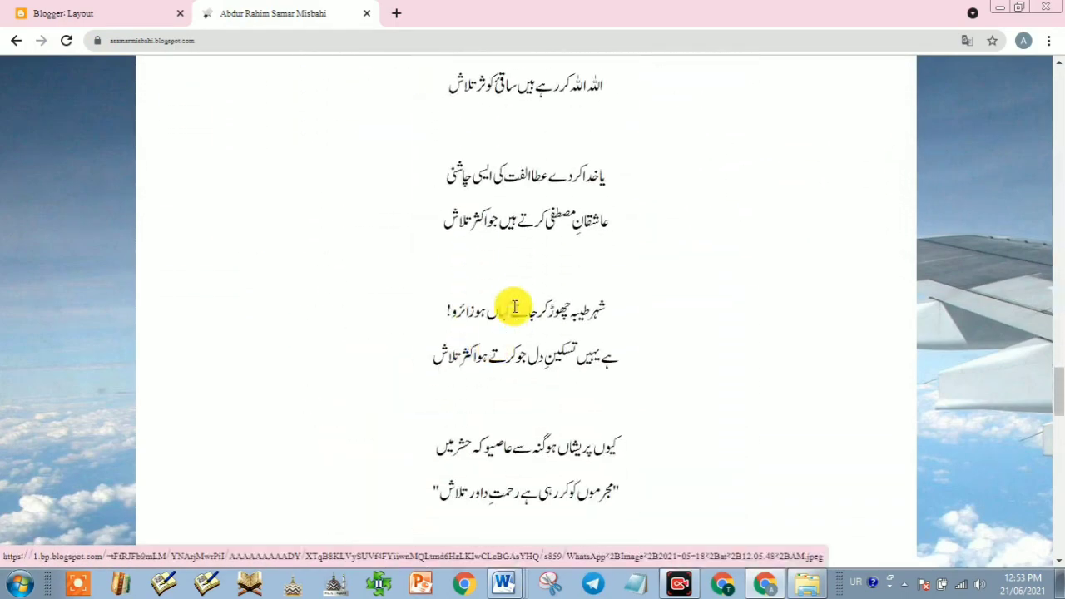
triple_click(522, 217)
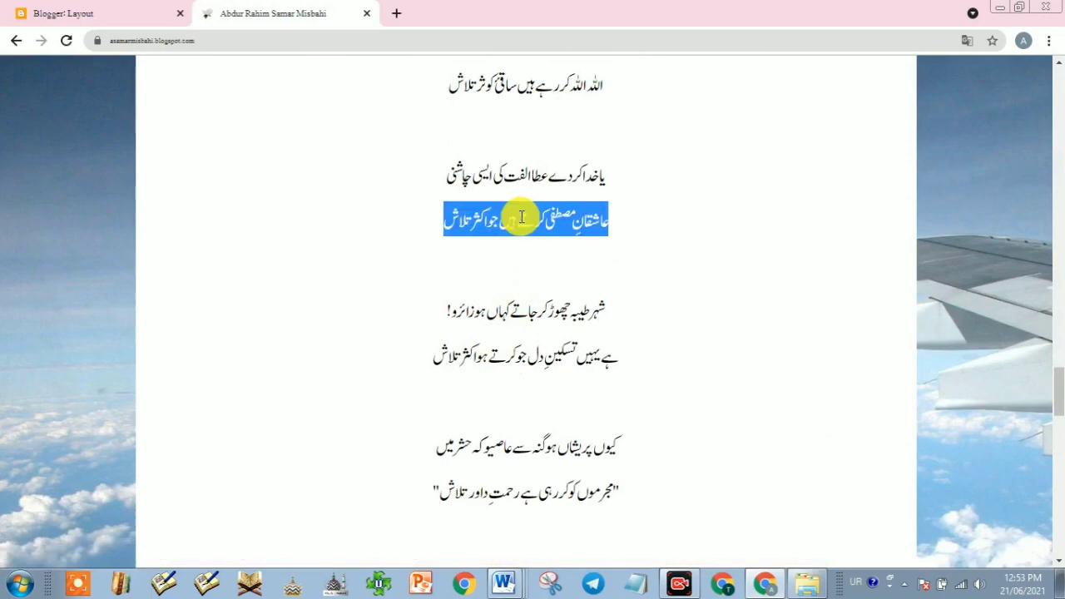
scroll(546, 288, up, 15)
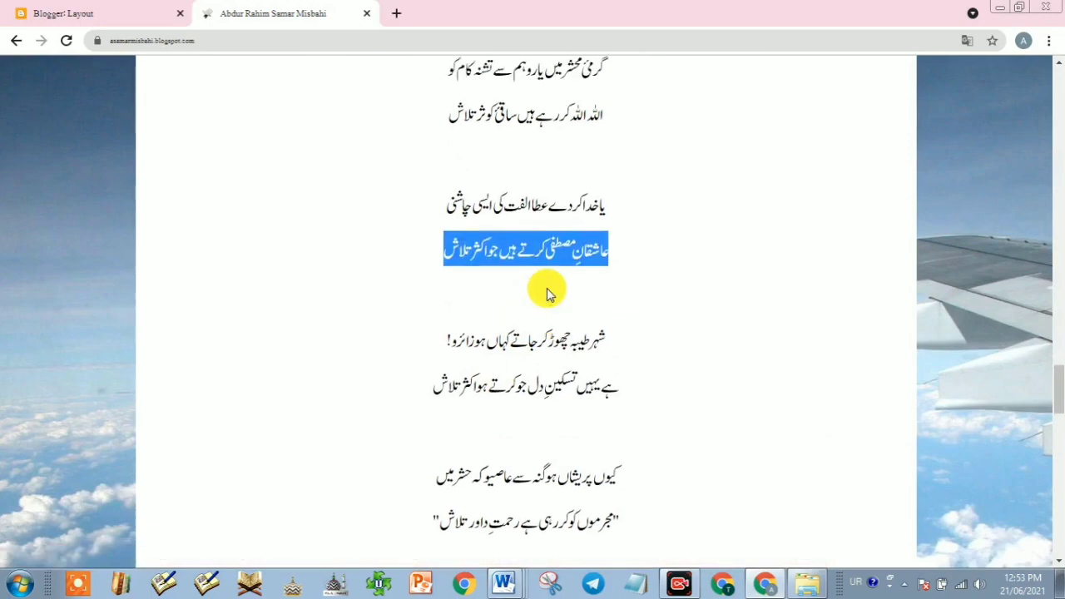
scroll(534, 295, up, 3)
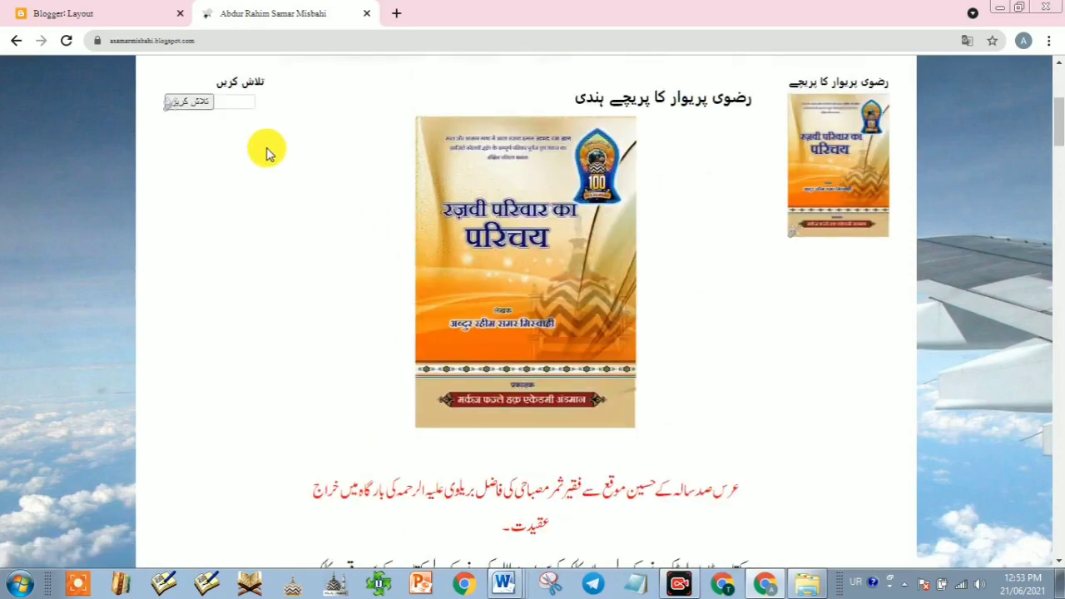
click(247, 108)
key(ctrl+v)
key(Return)
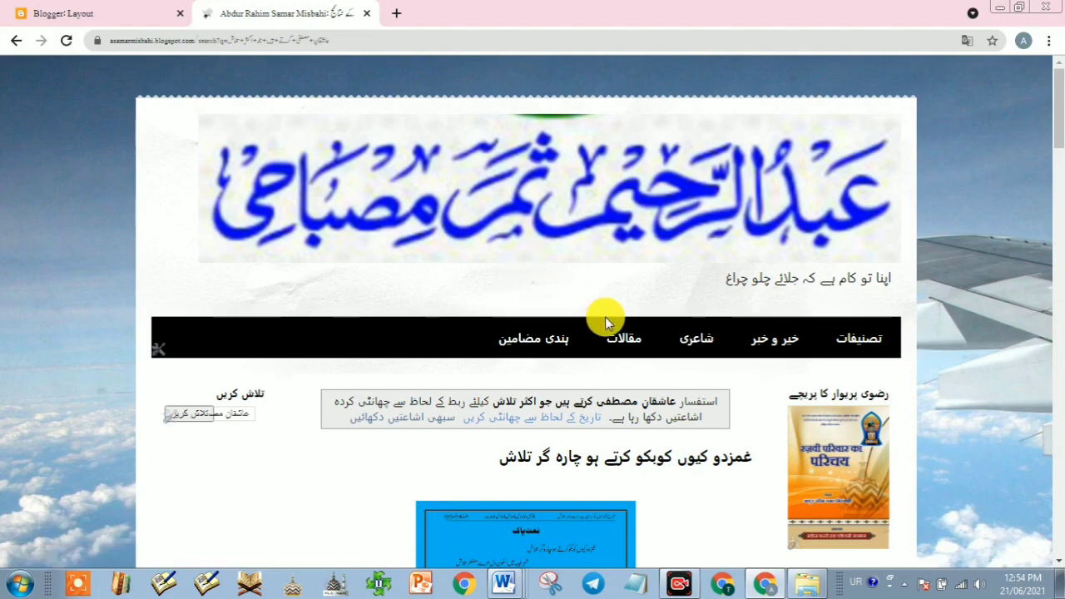
Examine the poem post returned by the search, including the searched verse line.
scroll(605, 323, down, 4)
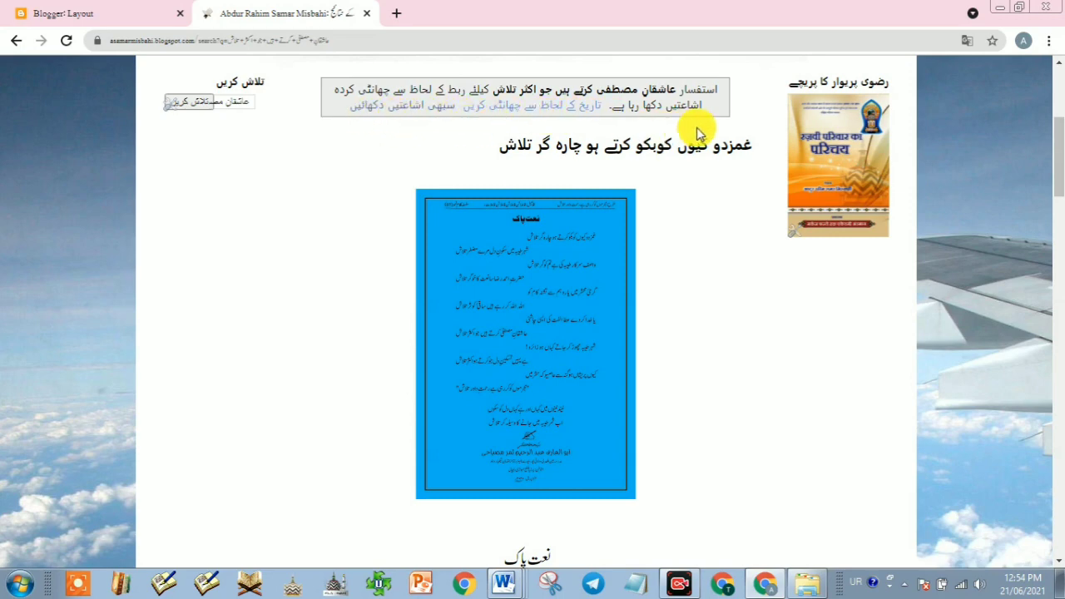
scroll(704, 169, down, 2)
scroll(697, 191, down, 14)
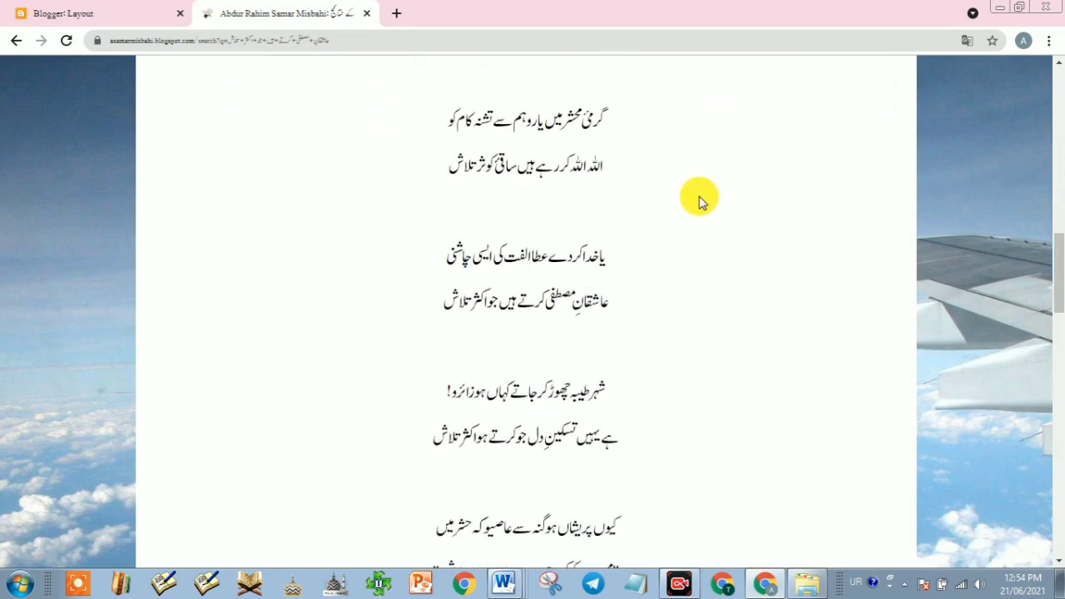
scroll(699, 208, up, 10)
scroll(699, 211, up, 10)
scroll(701, 226, down, 3)
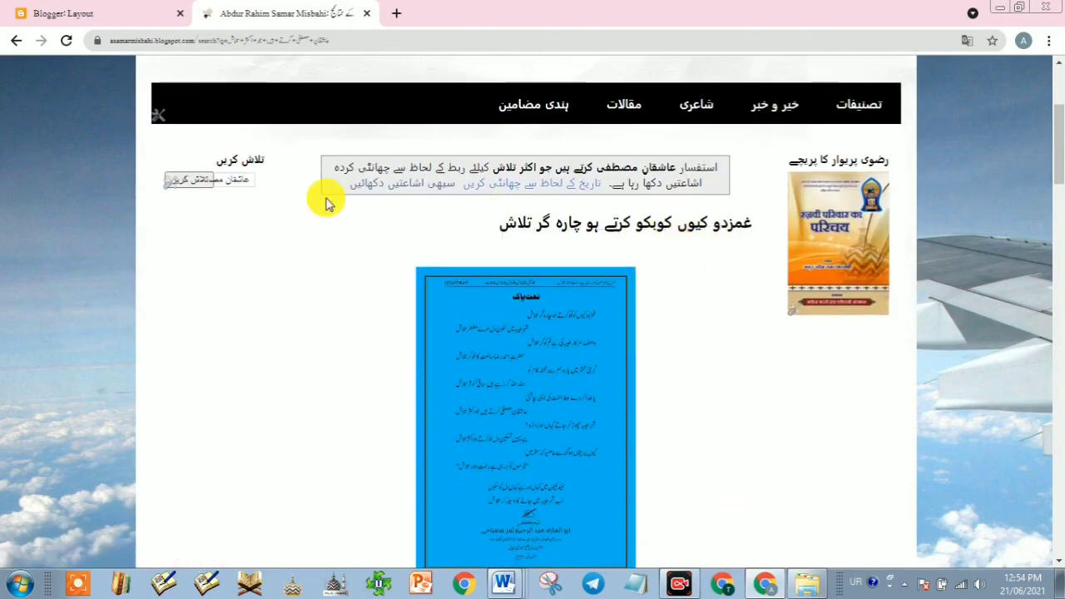
Return to the blog's home page and check its first posts and the sidebar search box.
scroll(547, 160, up, 3)
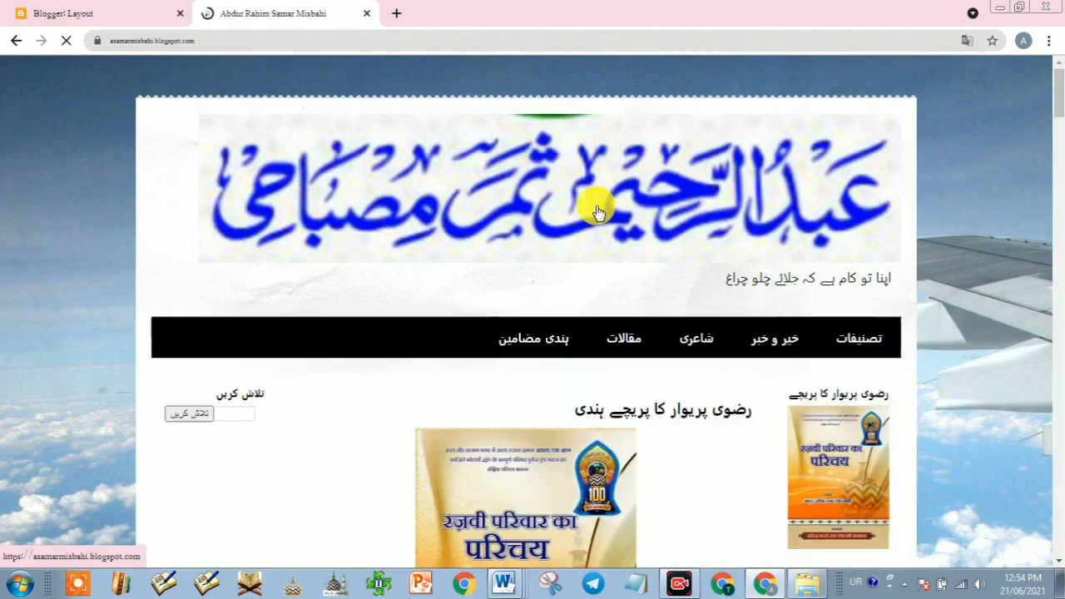
scroll(654, 465, down, 7)
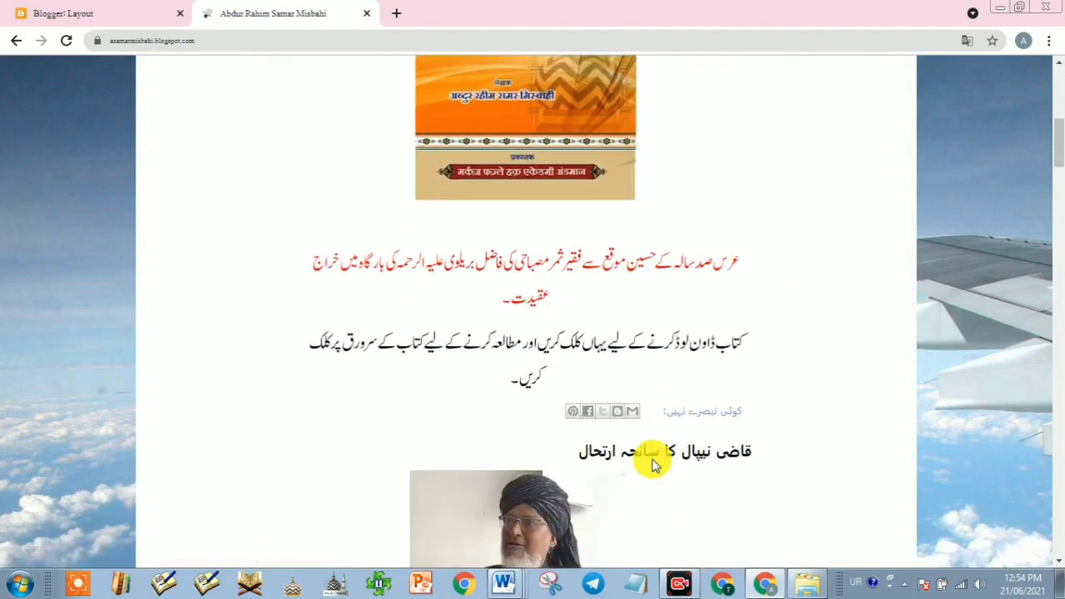
scroll(655, 465, up, 4)
scroll(655, 465, up, 3)
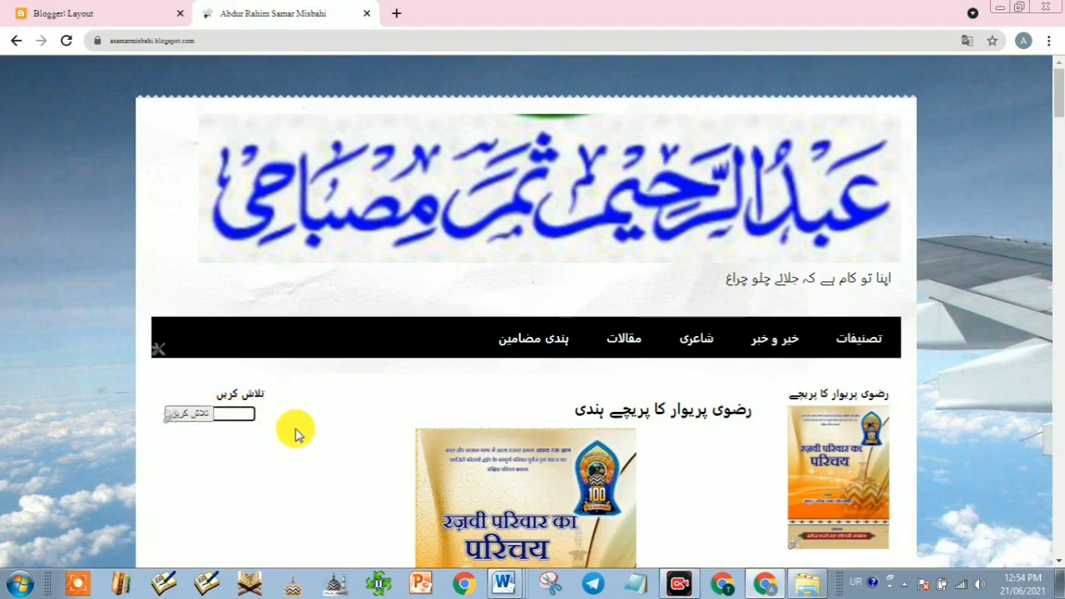
Open the list of gadgets for sidebar-right-1 in the layout and look through it down to Feed.
click(115, 12)
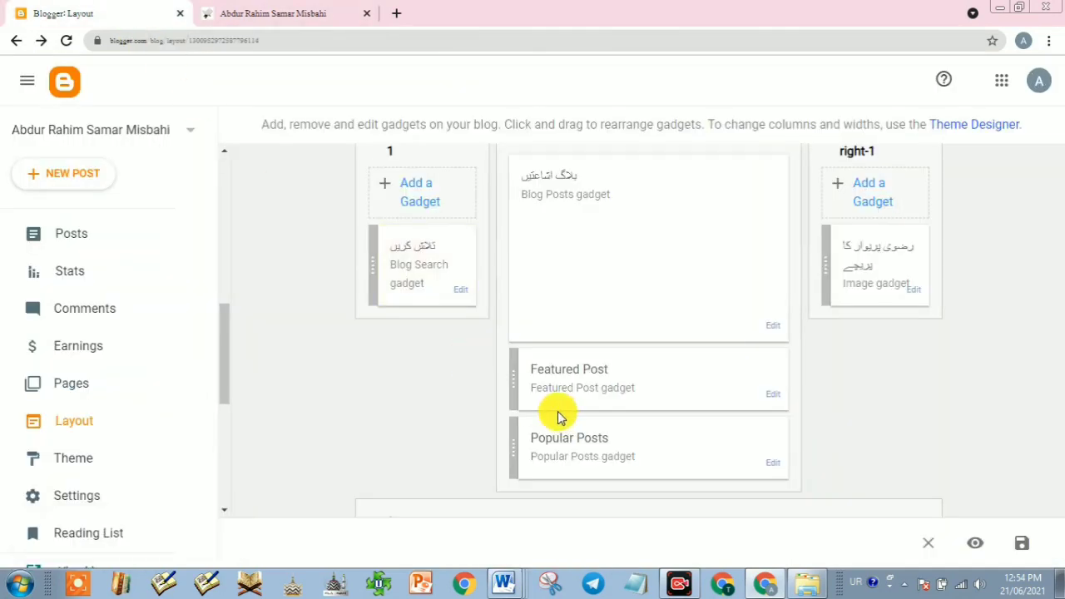
scroll(449, 354, up, 2)
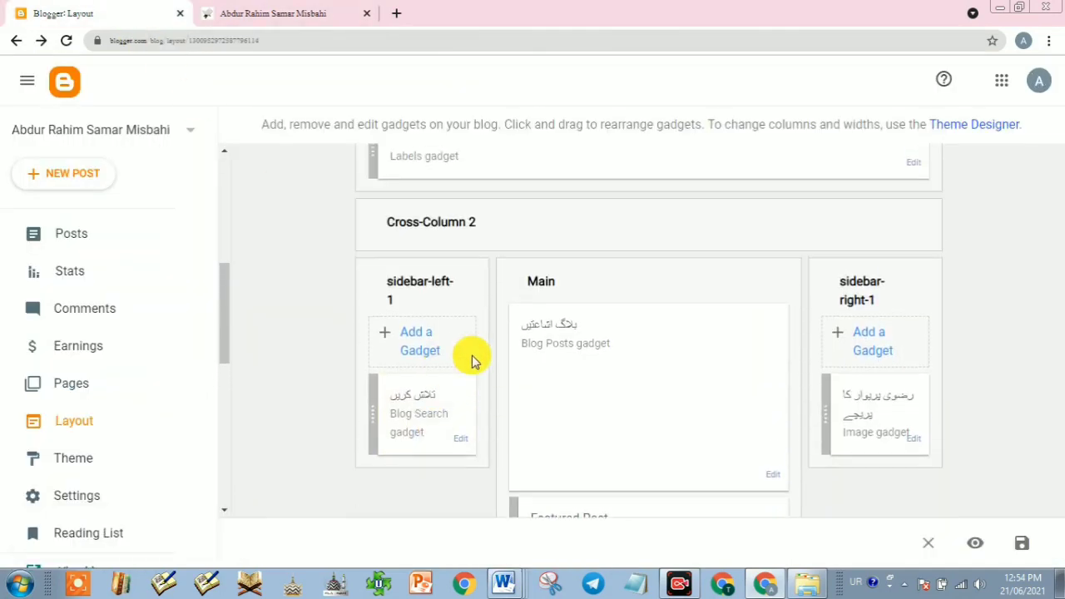
click(871, 348)
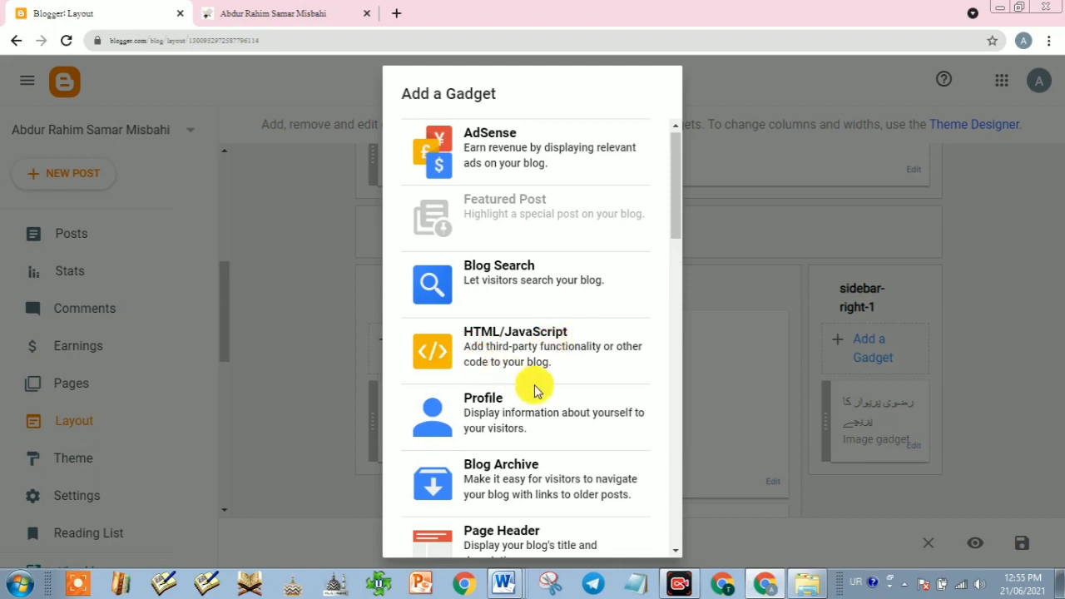
scroll(538, 389, down, 3)
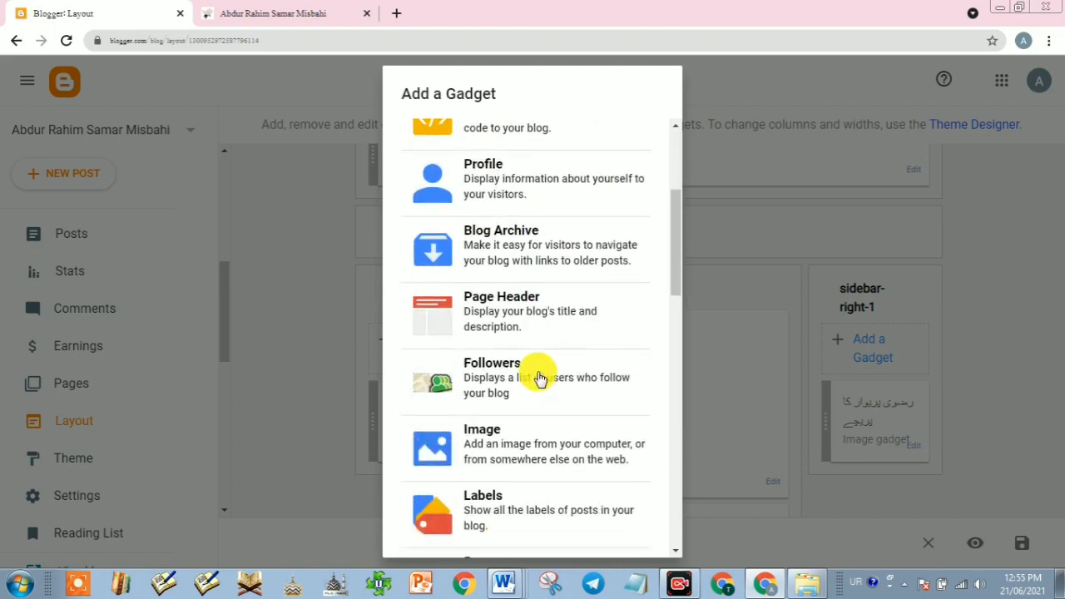
scroll(568, 416, down, 1)
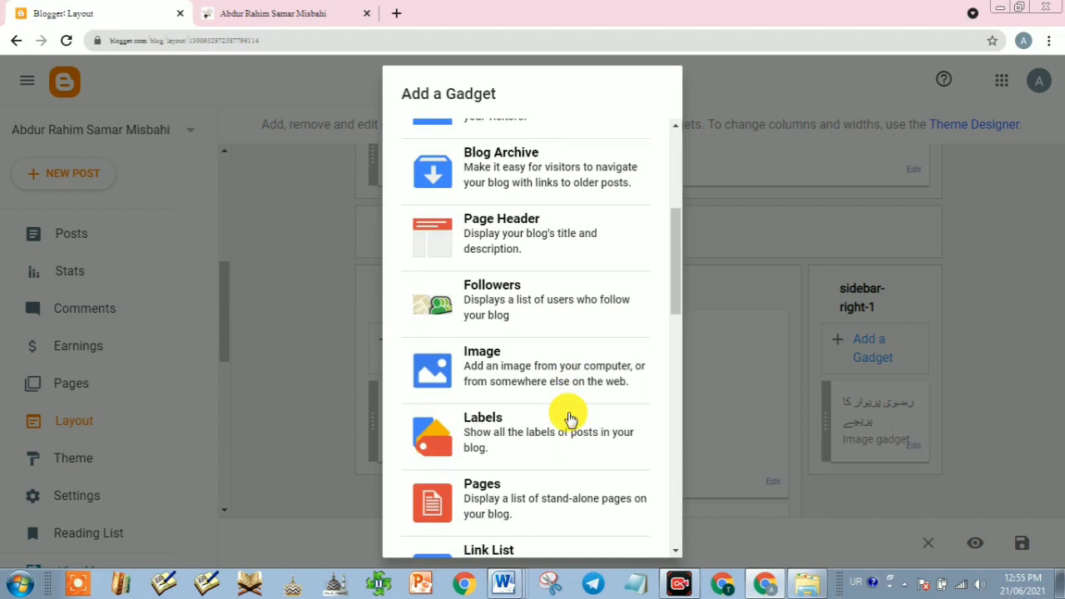
scroll(569, 419, down, 3)
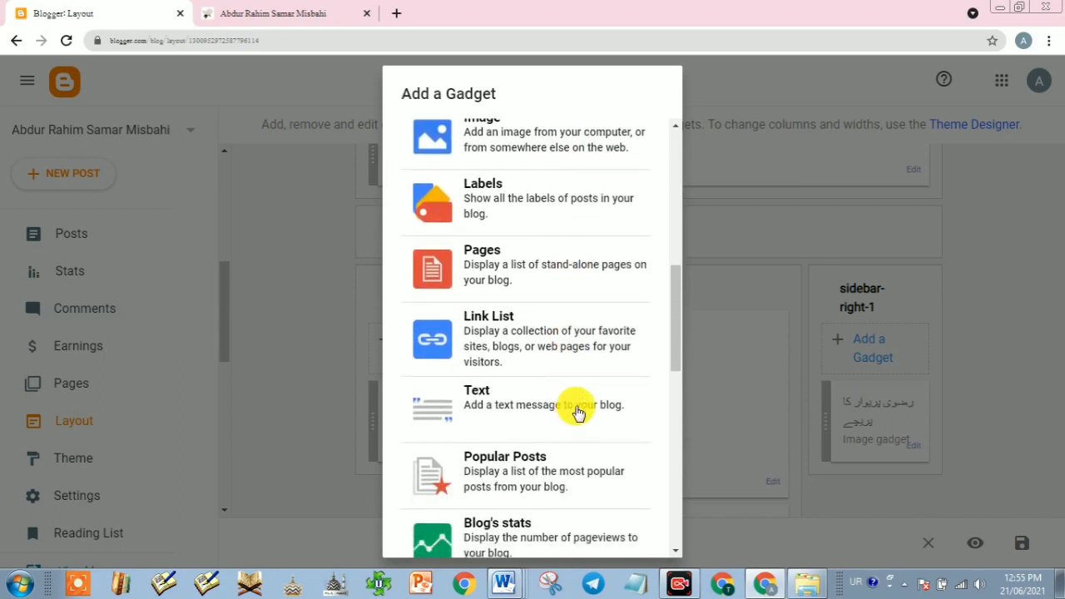
scroll(578, 414, down, 2)
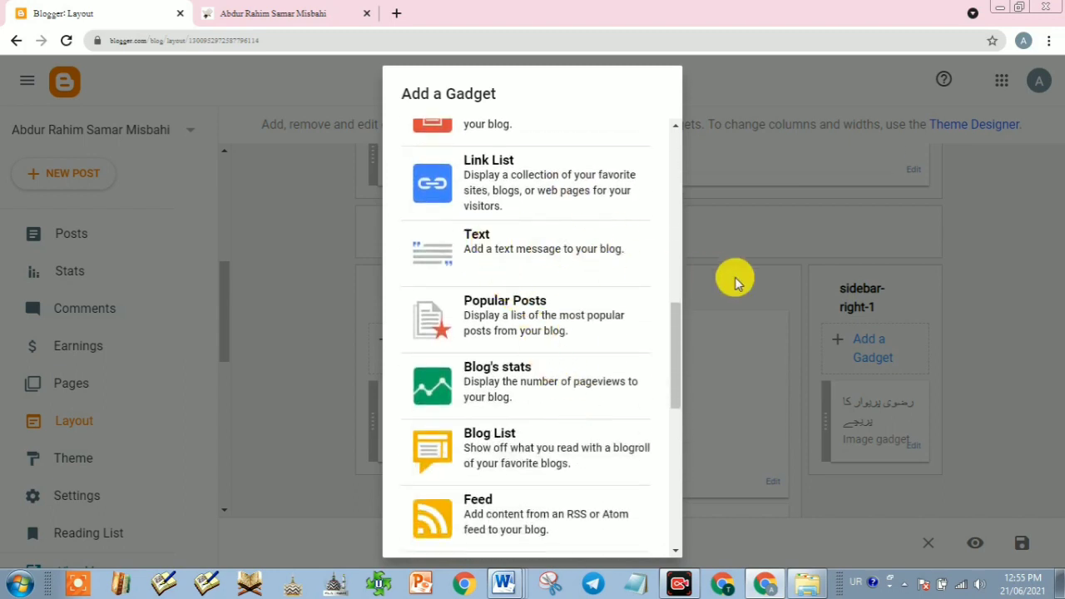
Check the free space in the blog page's left and right sidebars, and return to the layout's gadget list.
click(305, 11)
scroll(242, 350, down, 4)
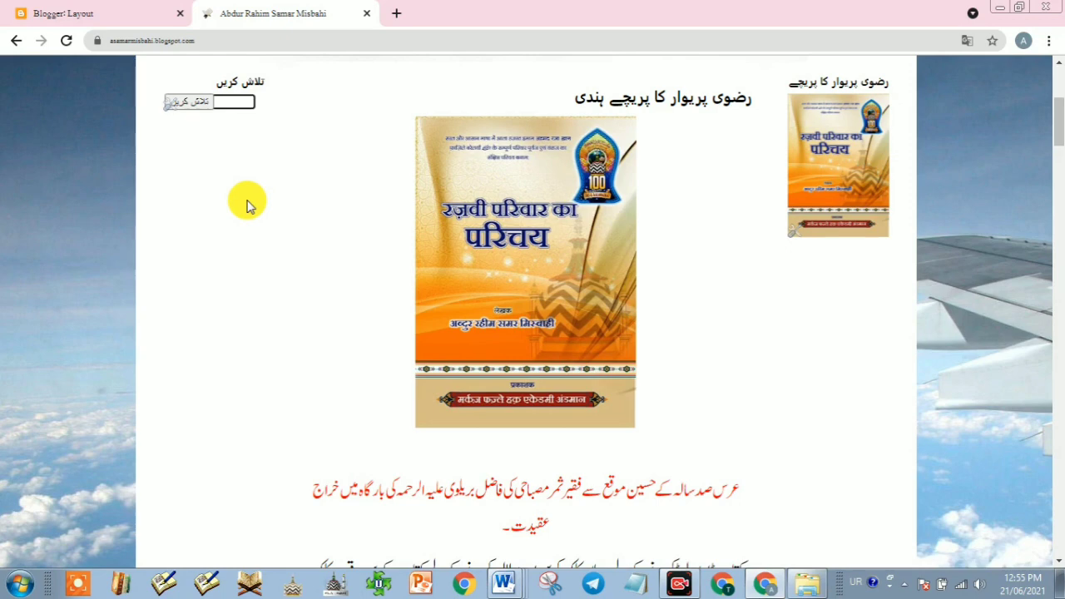
click(133, 15)
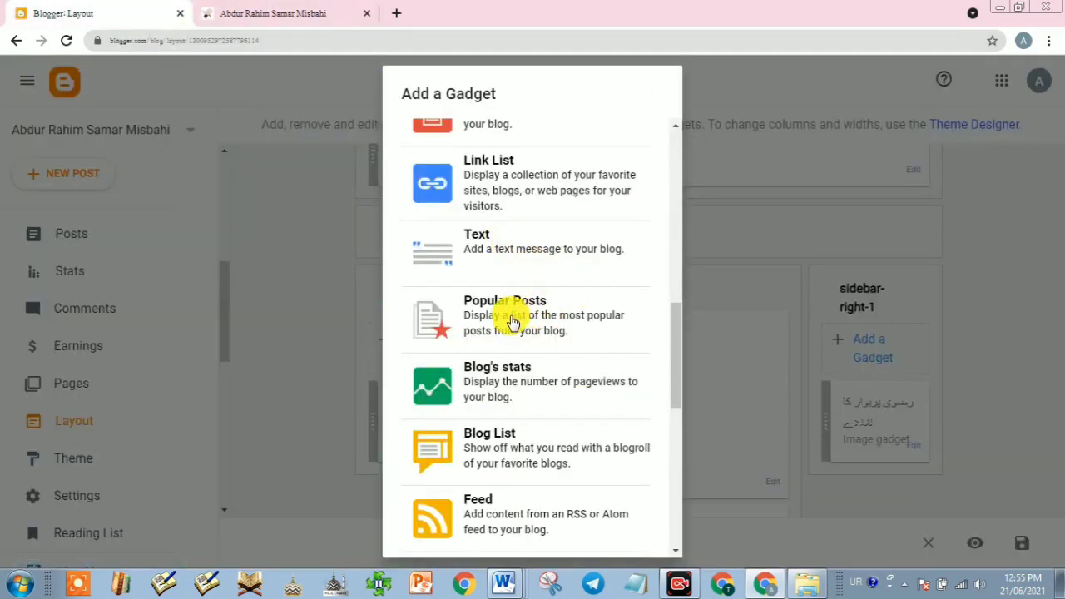
Look through the remaining gadgets down to Wikipedia and close the list without adding any.
scroll(516, 316, down, 1)
scroll(518, 352, down, 1)
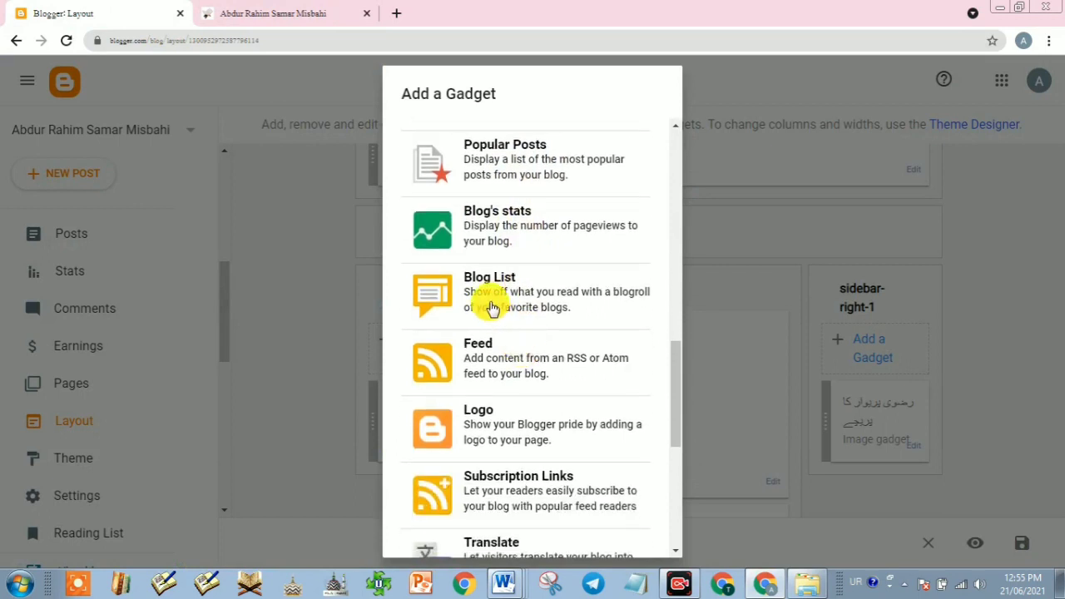
scroll(551, 352, down, 1)
scroll(533, 362, down, 3)
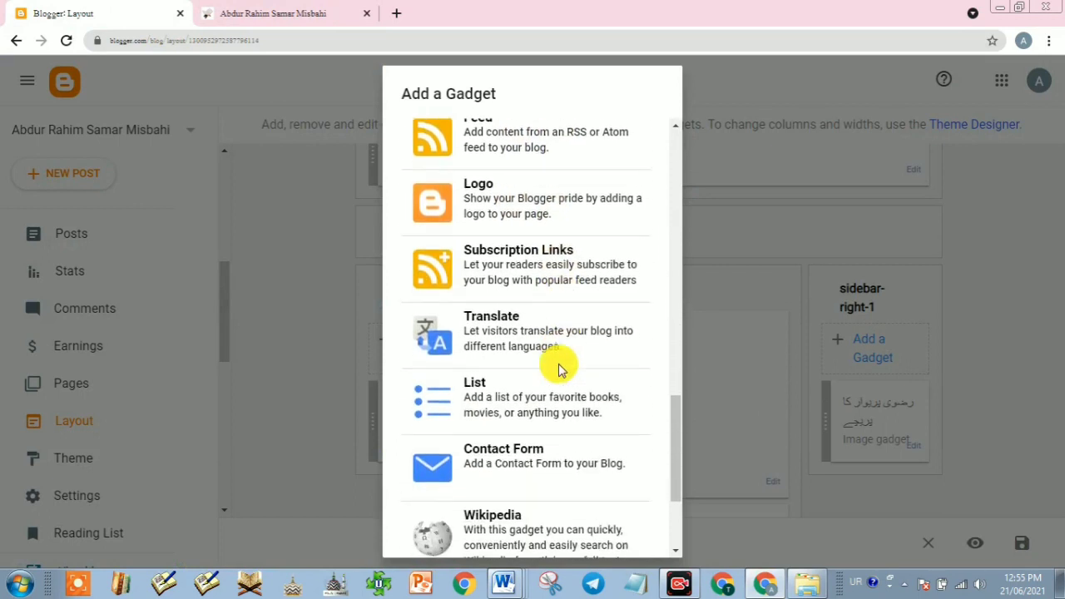
scroll(545, 369, down, 1)
scroll(549, 369, up, 12)
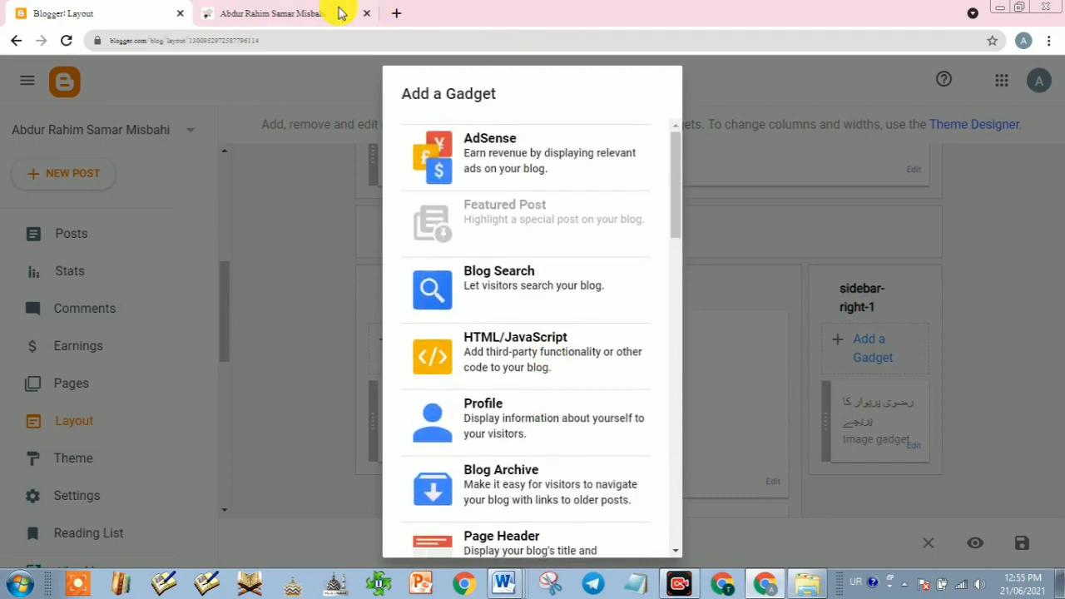
click(1014, 358)
Open the post "رضوی پریوار کا پریچے ہندی" for editing from the blog's posts.
scroll(752, 409, up, 5)
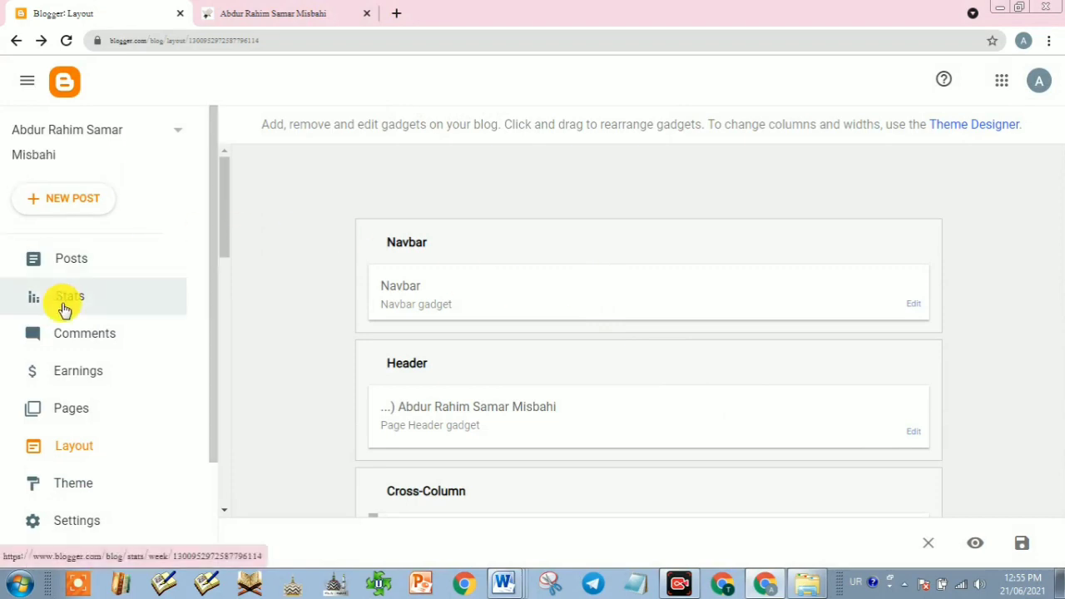
click(68, 265)
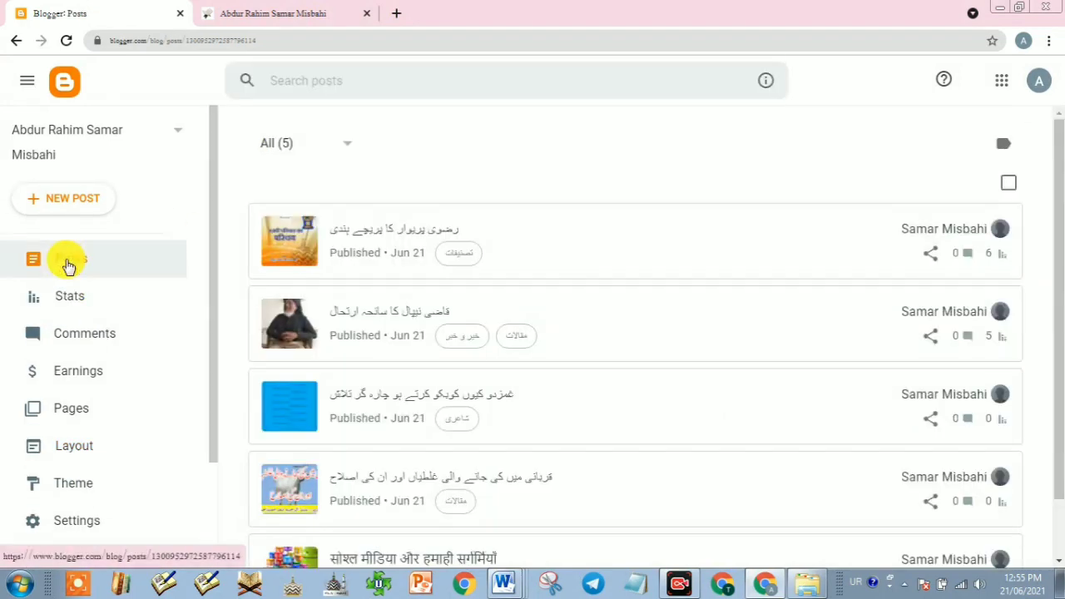
click(391, 233)
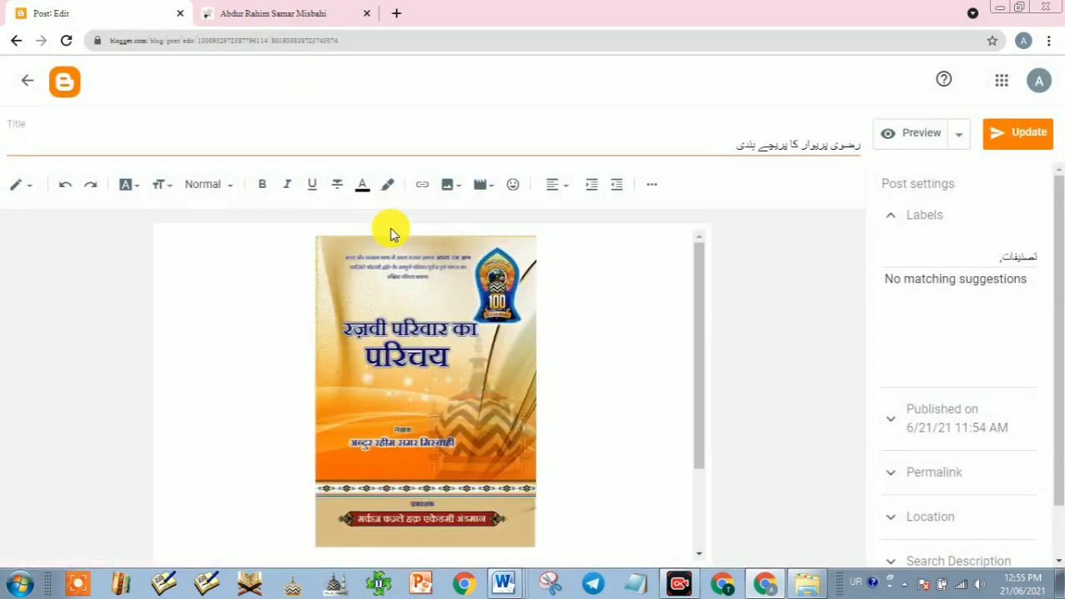
Examine the post's cover image and red tribute line, and place the cursor in the book download line below.
scroll(456, 383, down, 2)
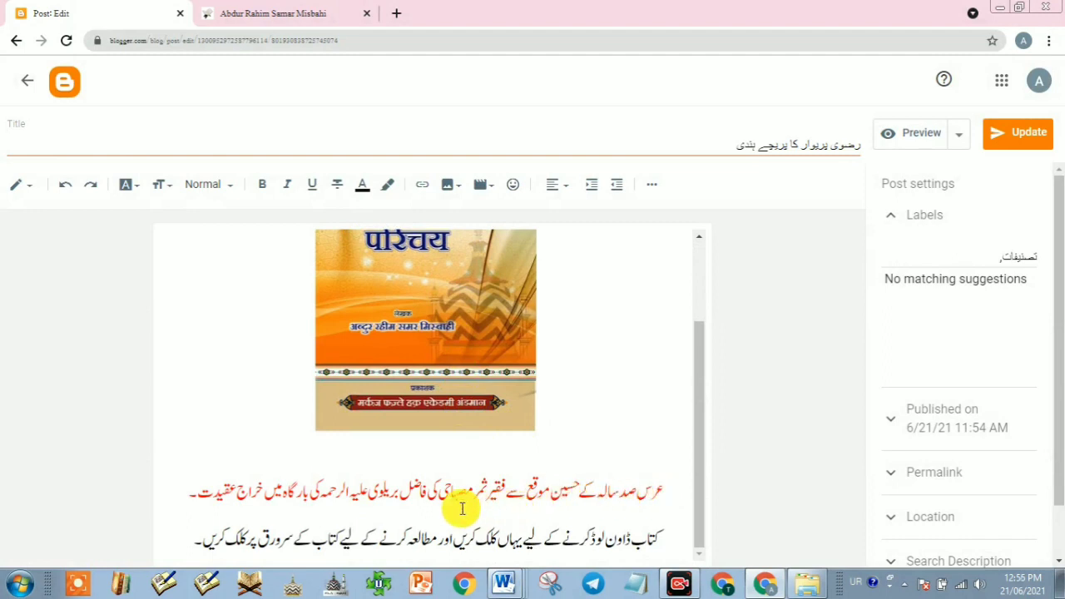
click(307, 496)
scroll(405, 373, up, 2)
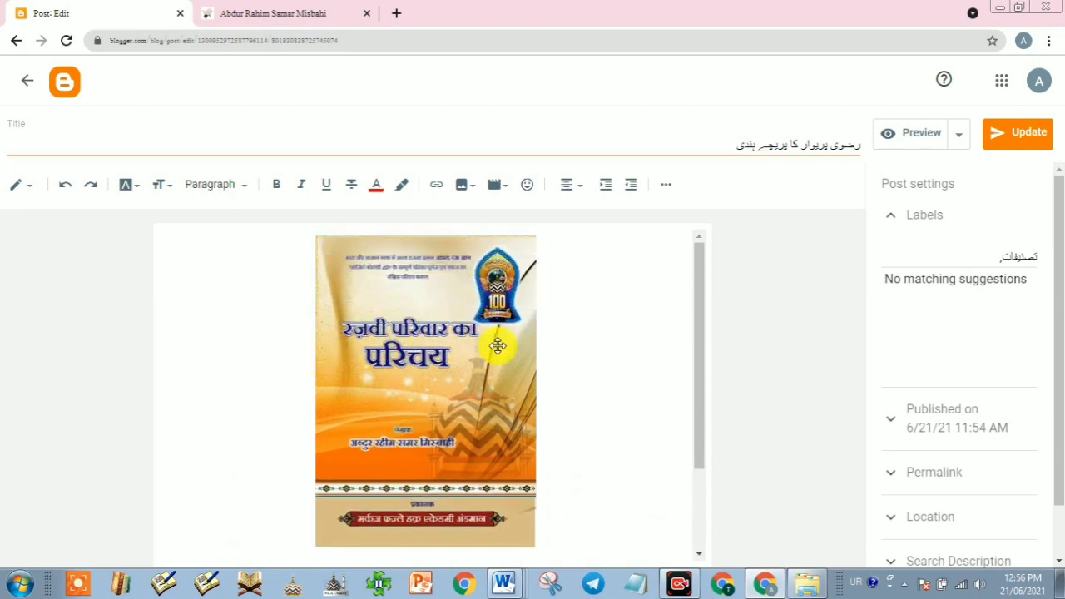
scroll(477, 442, down, 2)
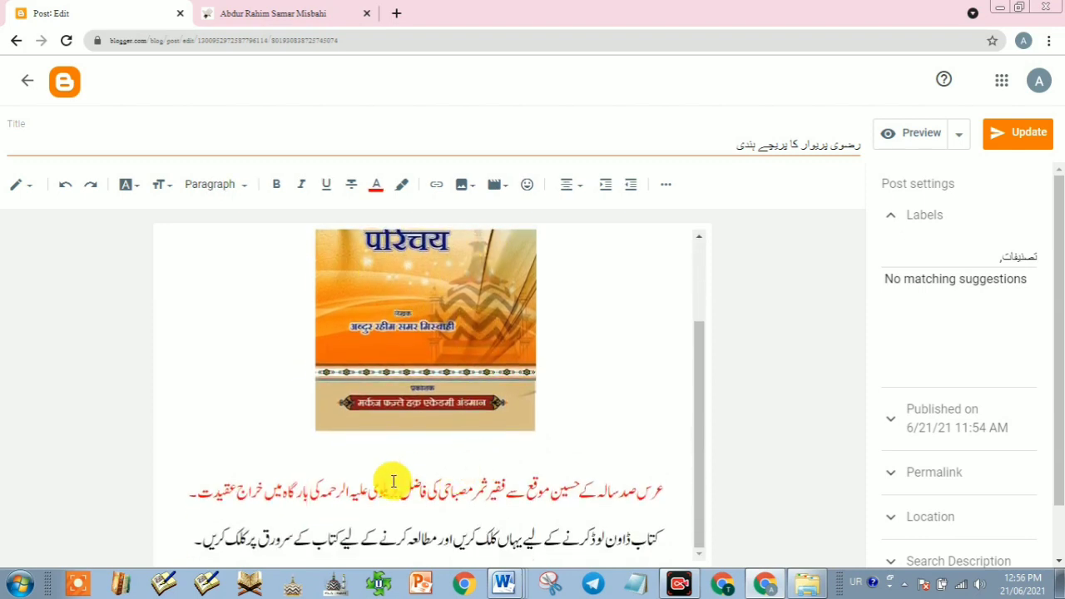
click(428, 539)
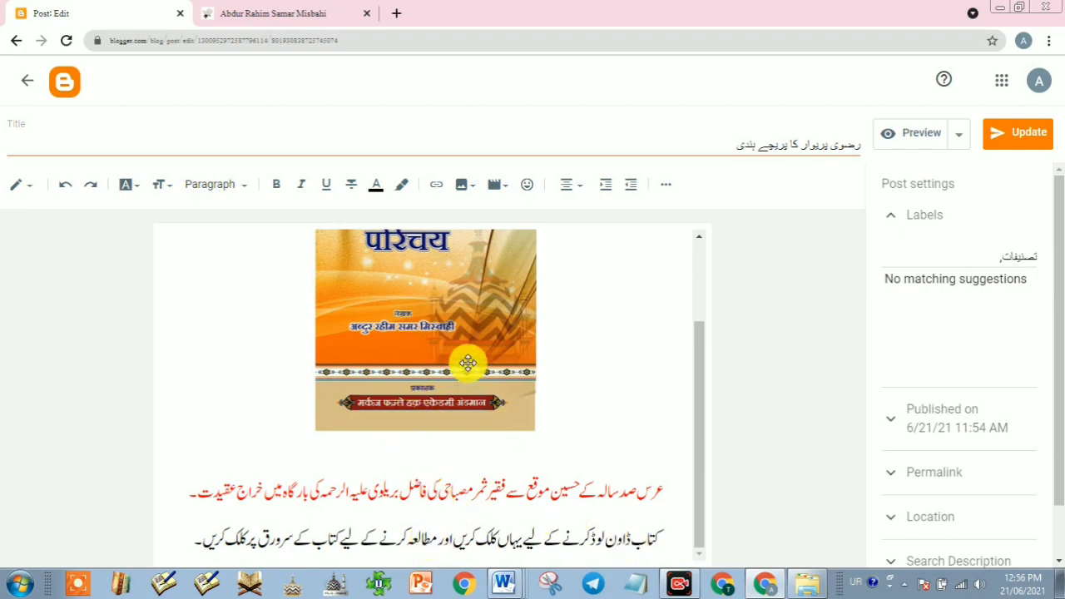